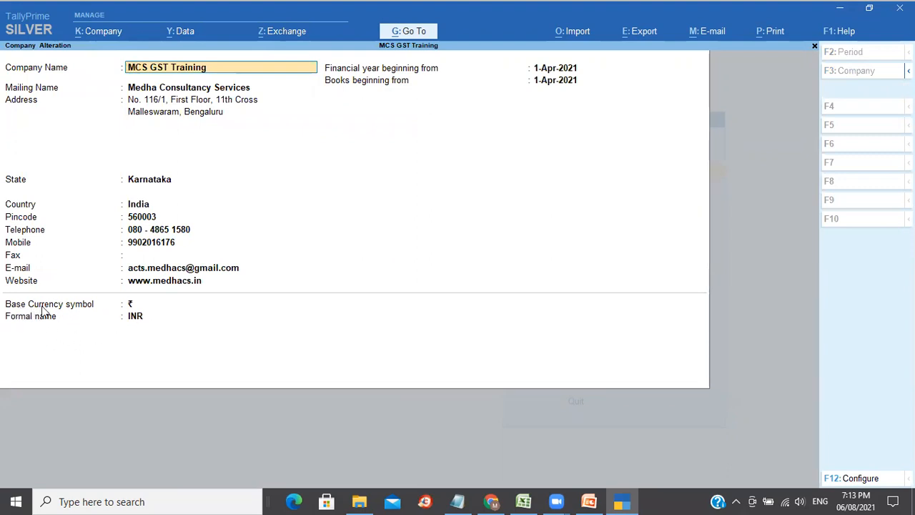
Try to change the existing company's country to United States of America in its alteration form
click(130, 304)
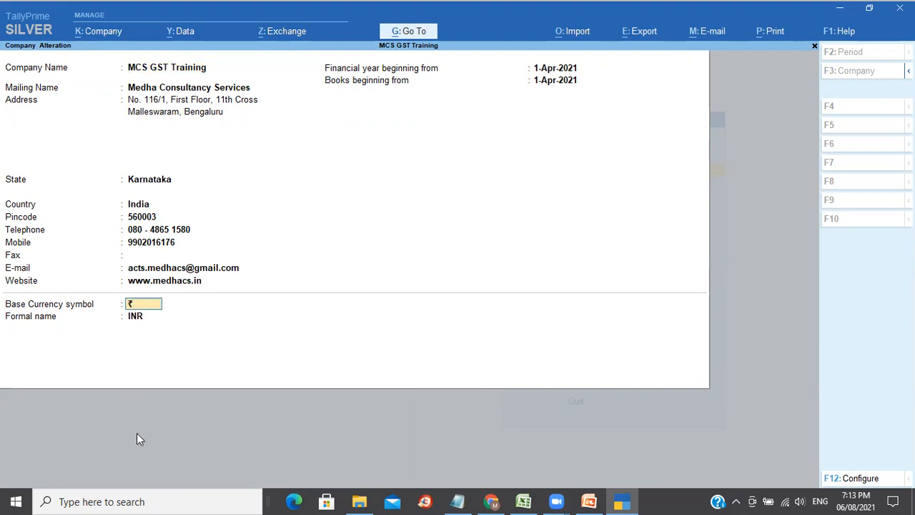
key(Return)
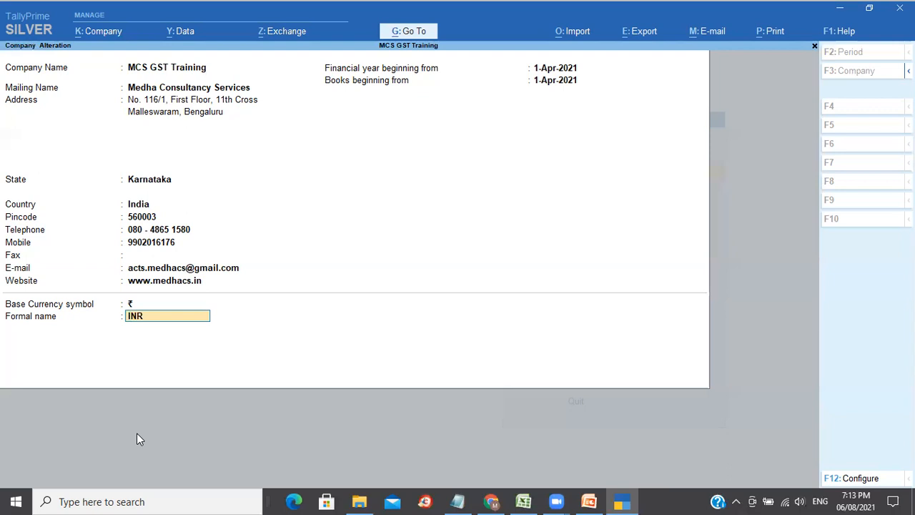
key(BackSpace)
key(BackSpace)
key(BackSpace)
key(BackSpace)
key(BackSpace)
key(BackSpace)
key(BackSpace)
key(BackSpace)
key(BackSpace)
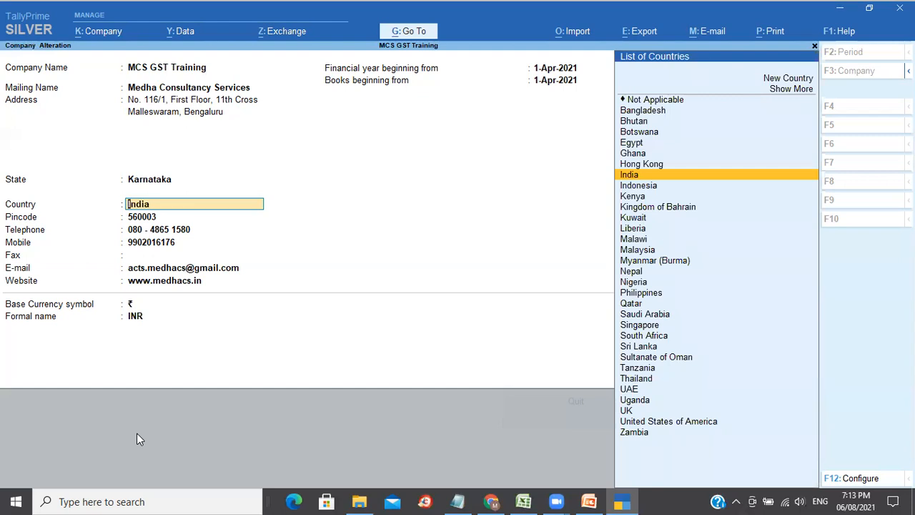
text(Uni)
key(Return)
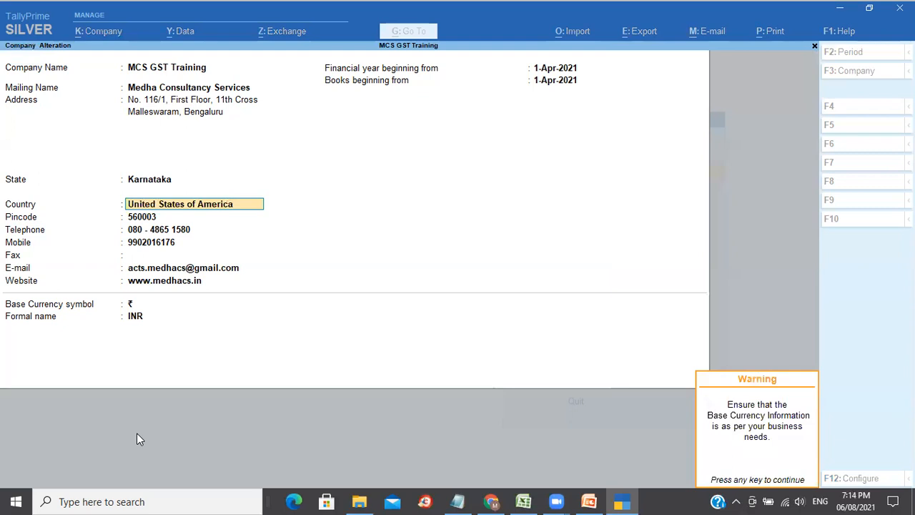
key(Return)
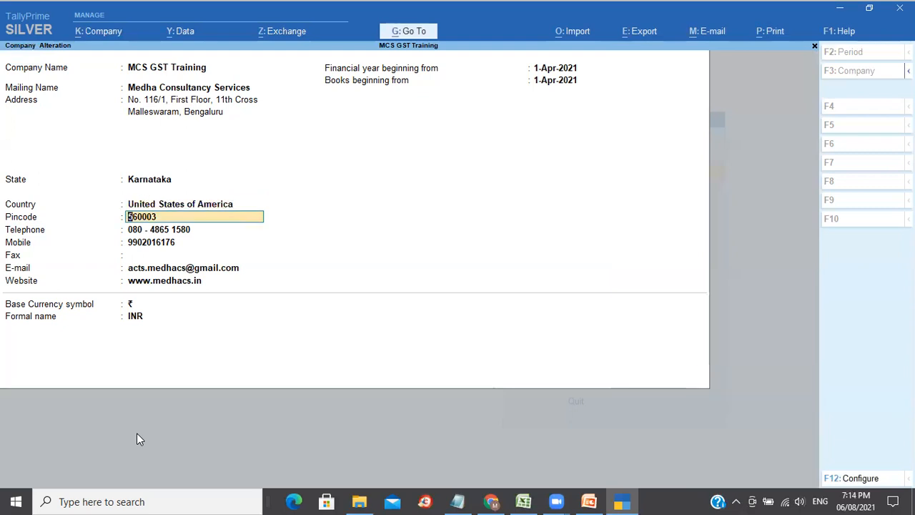
Go through the remaining company fields up to the financial year start and discard the alteration without saving
key(Return)
key(Return)
key(Return)
key(Return)
key(Return)
key(Return)
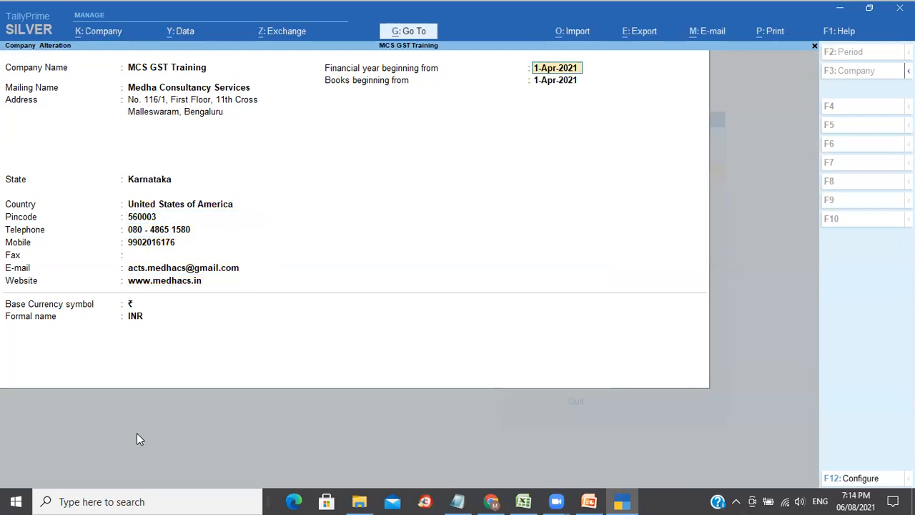
key(BackSpace)
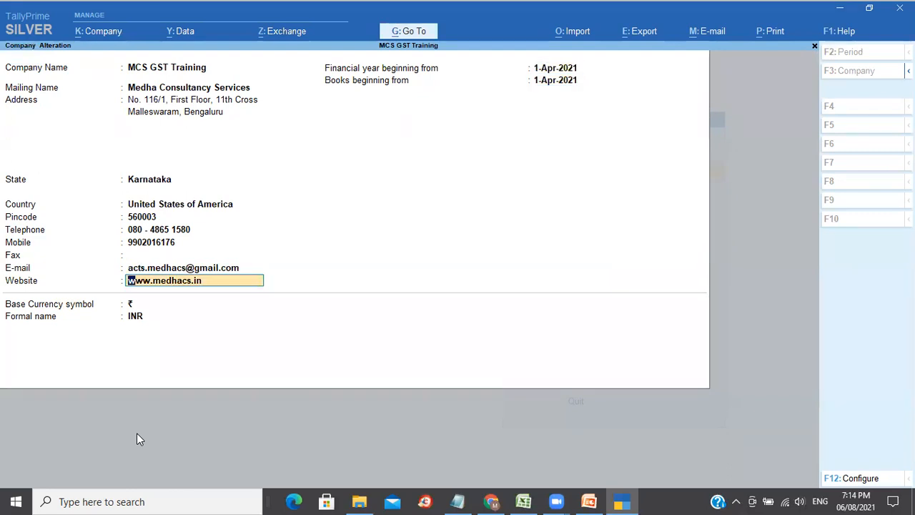
key(BackSpace)
key(BackSpace)
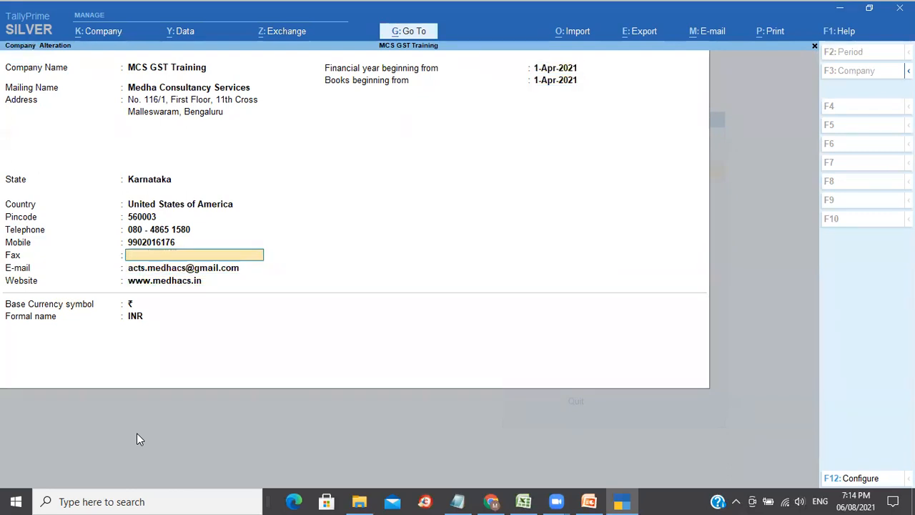
key(Escape)
key(y)
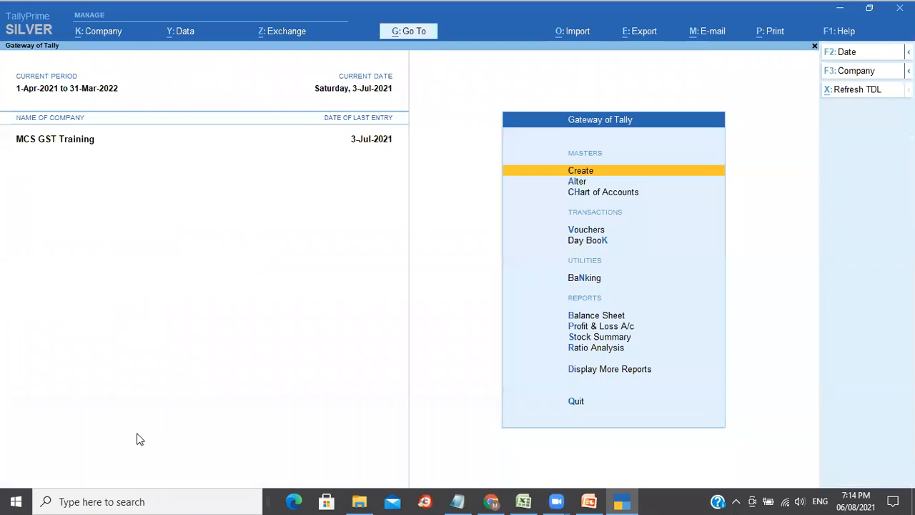
Reopen the company's alteration form, check the country and base currency, and close it
click(96, 31)
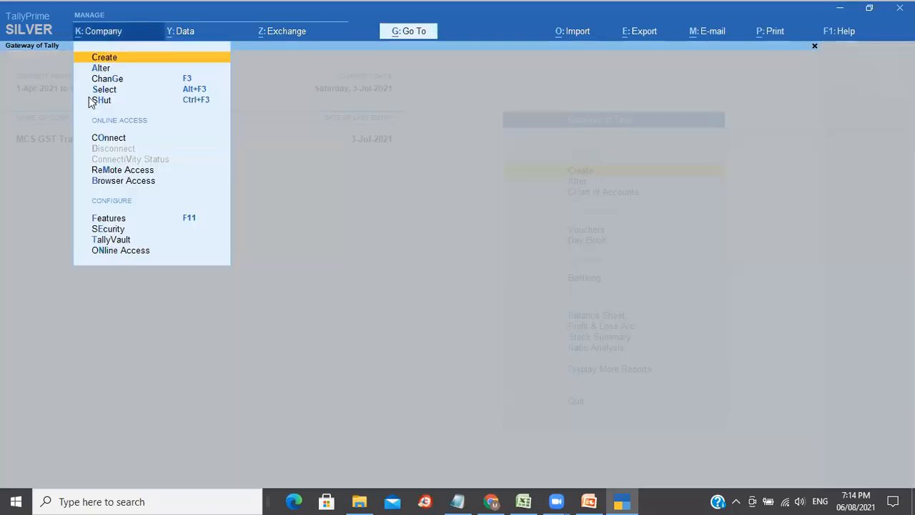
key(a)
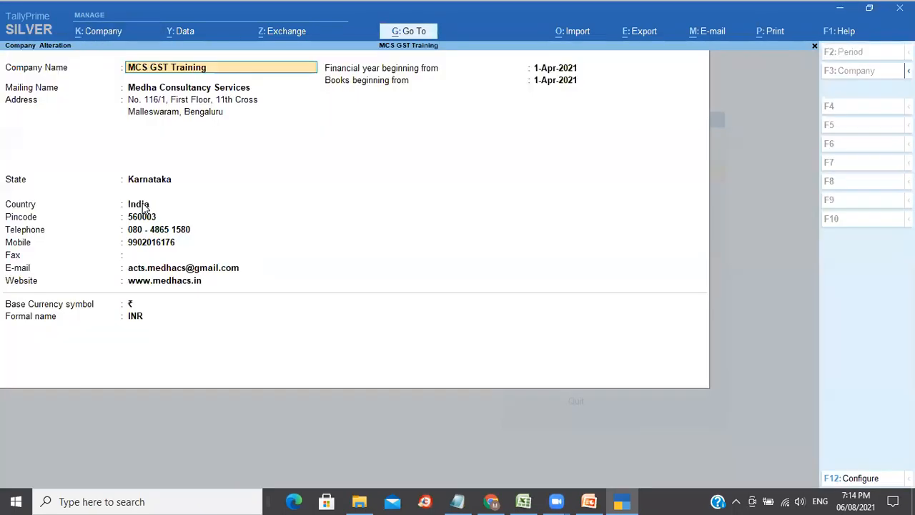
key(Escape)
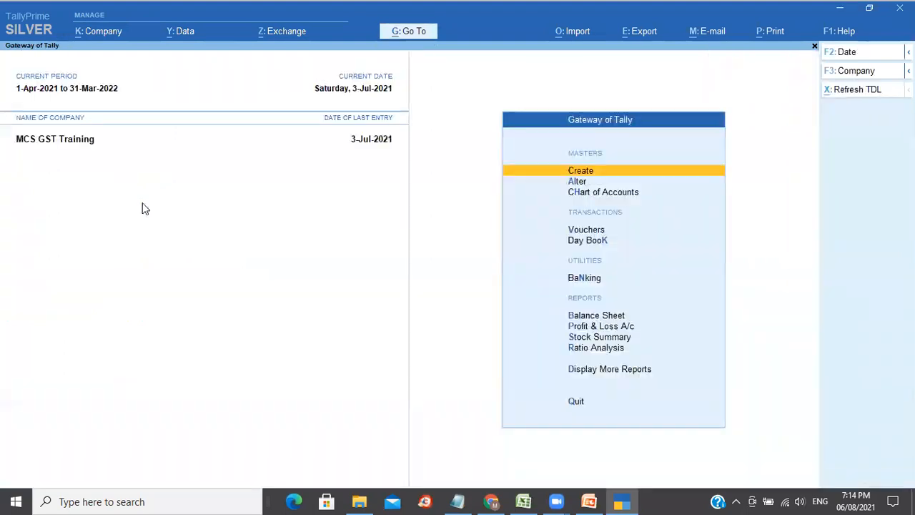
Start a new company named MCS Currency Demo with the same mailing name and no address
click(95, 41)
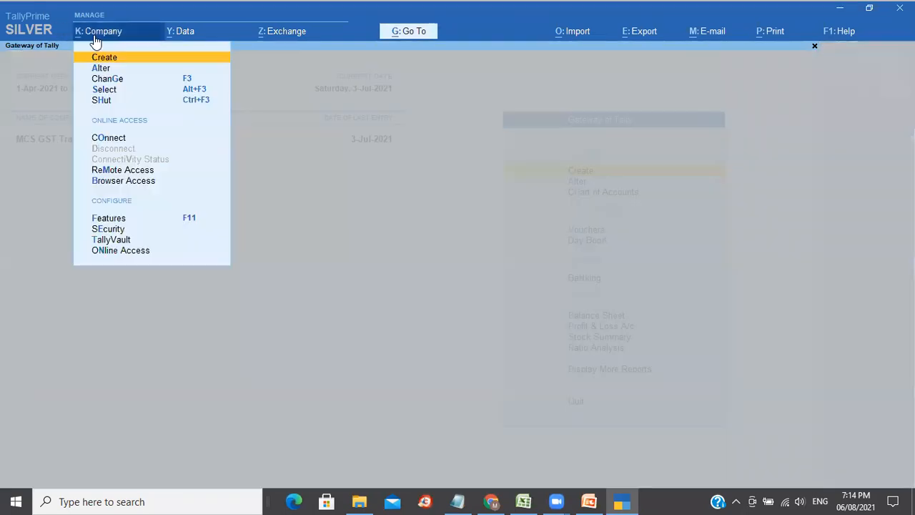
click(142, 61)
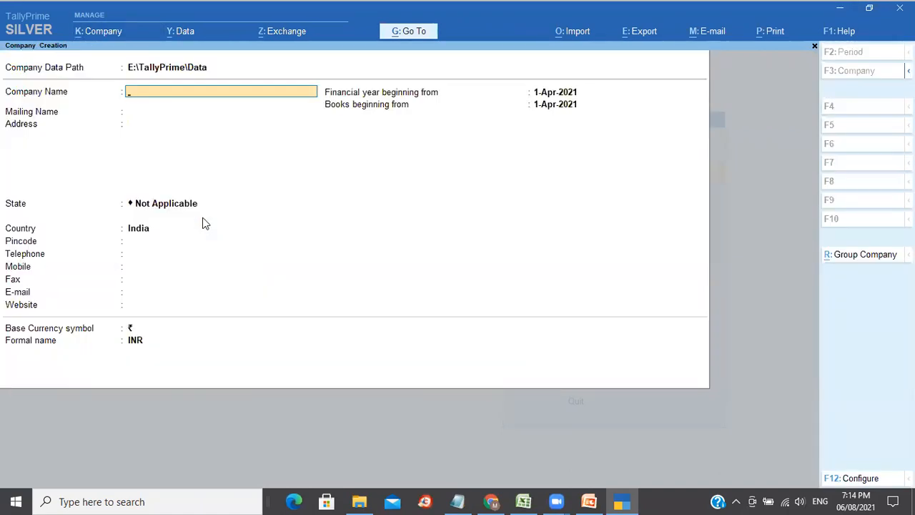
text(MCS Currency Dem)
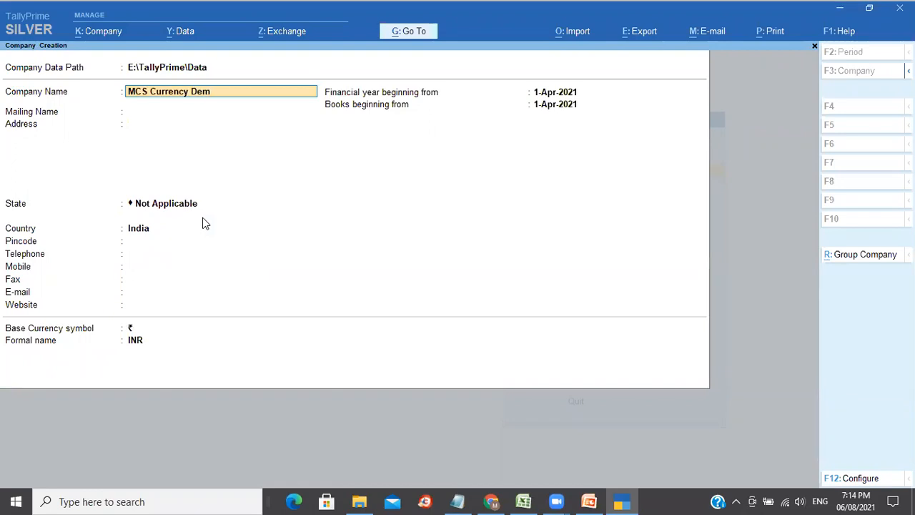
text(o)
key(Return)
key(Return)
key(Return)
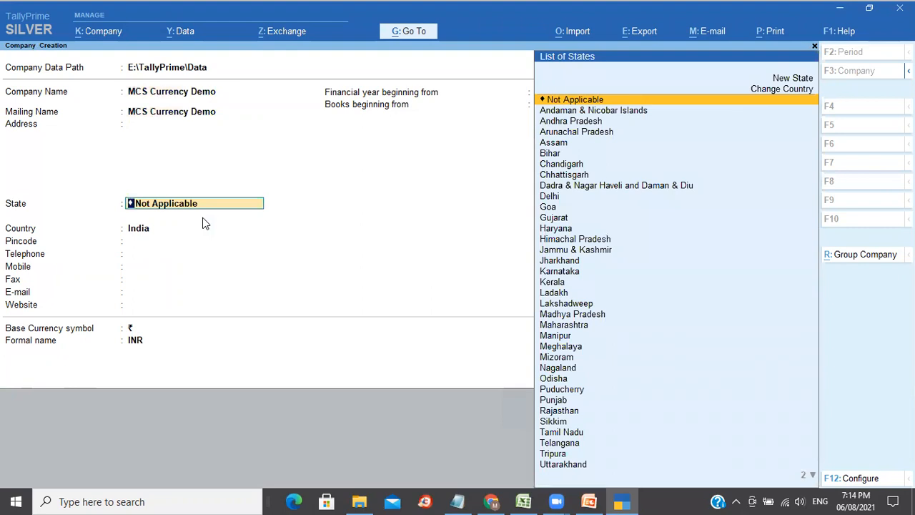
Keep the state as Not Applicable and set the new company's country to United States of America
key(Return)
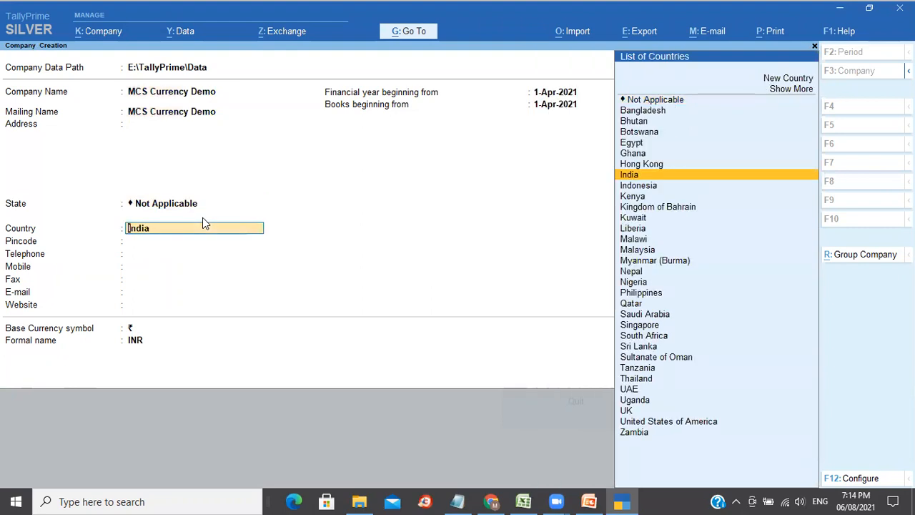
text(Uni)
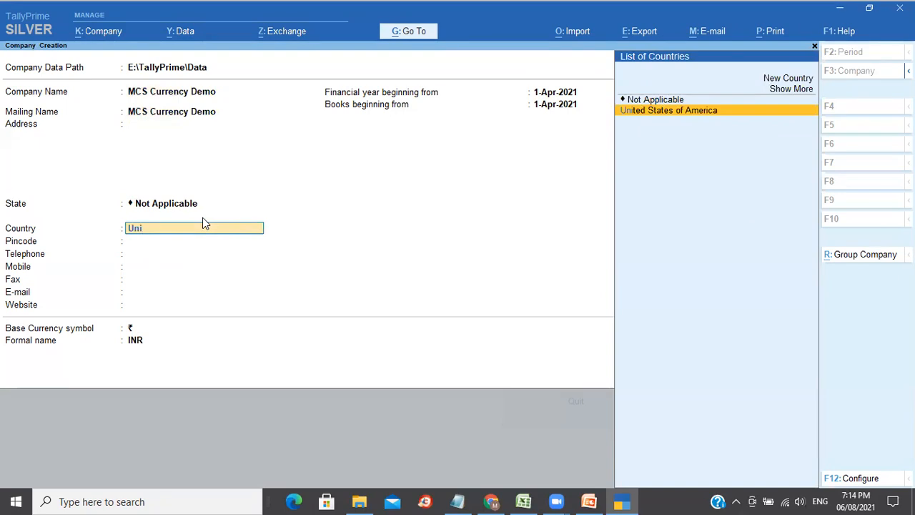
key(Return)
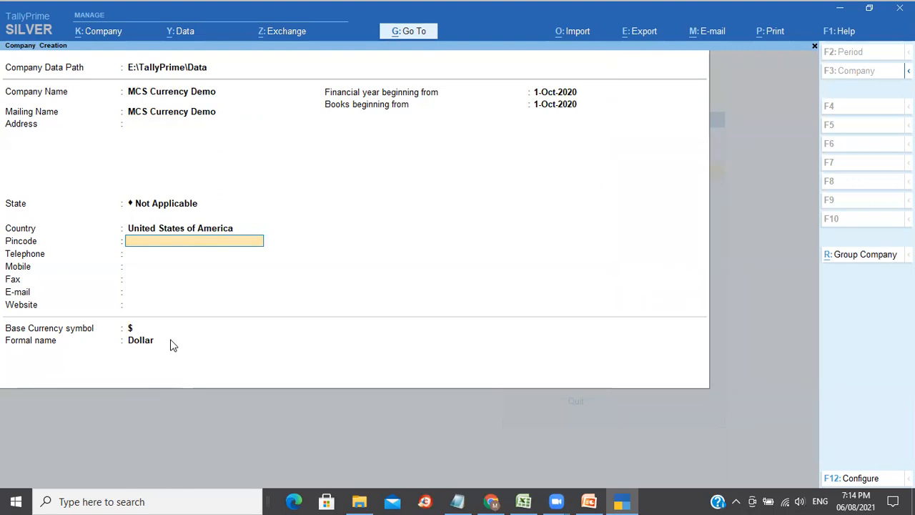
Change the new company's country to UK
key(BackSpace)
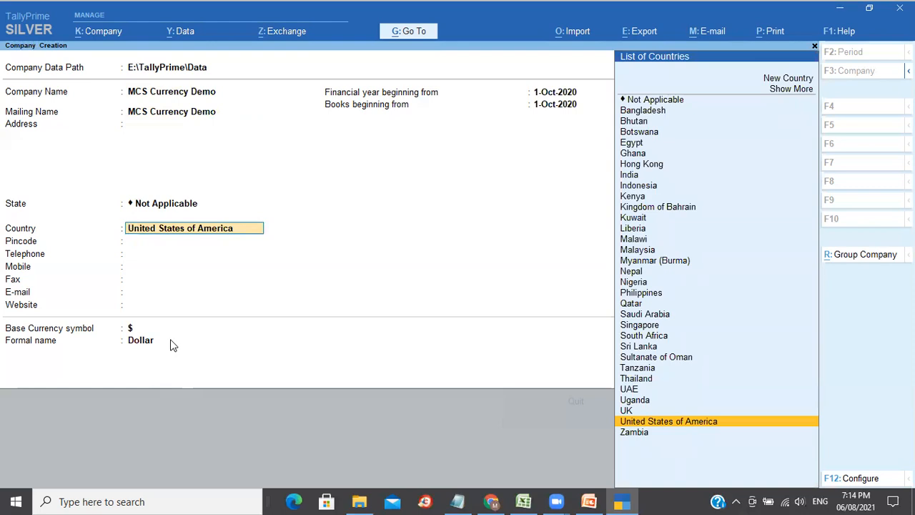
key(Up)
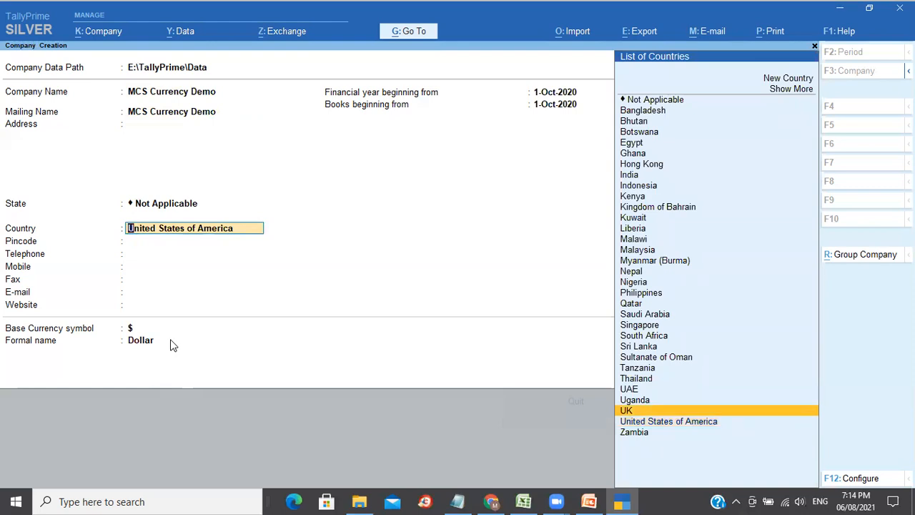
key(Return)
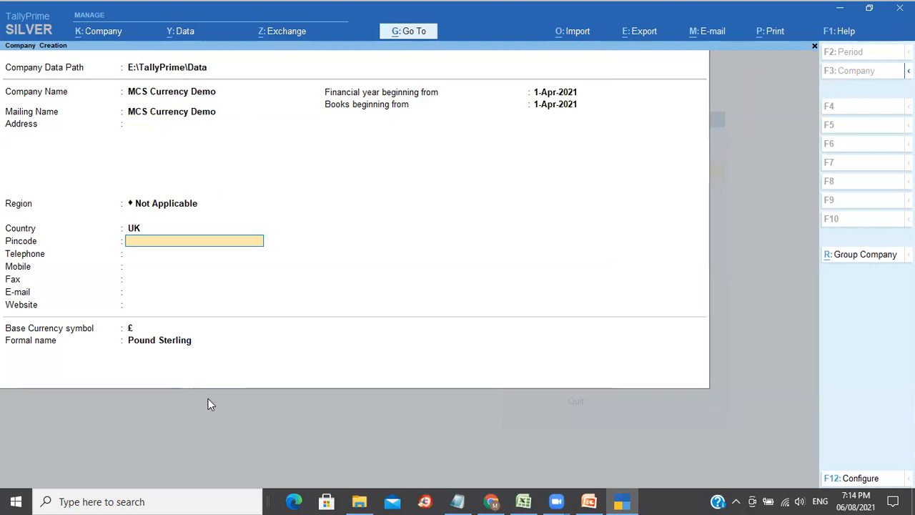
Change the new company's country to Germany
key(BackSpace)
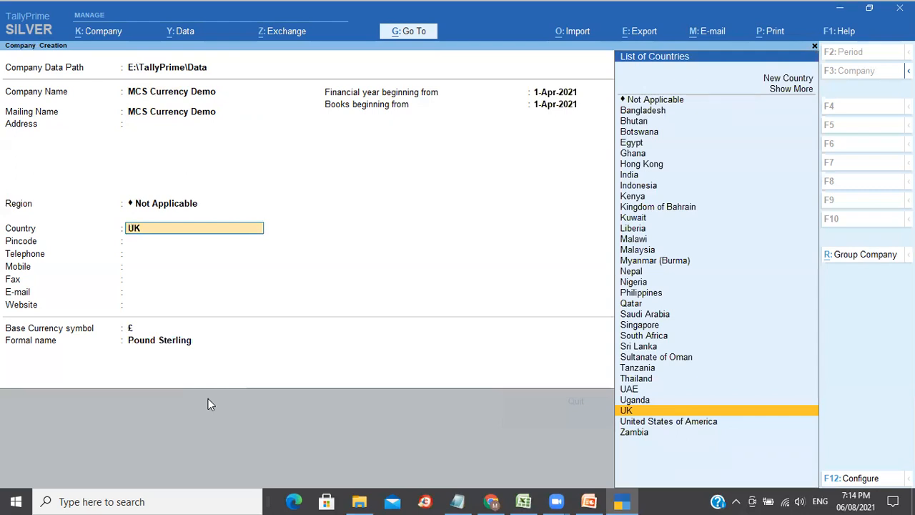
text(Ger)
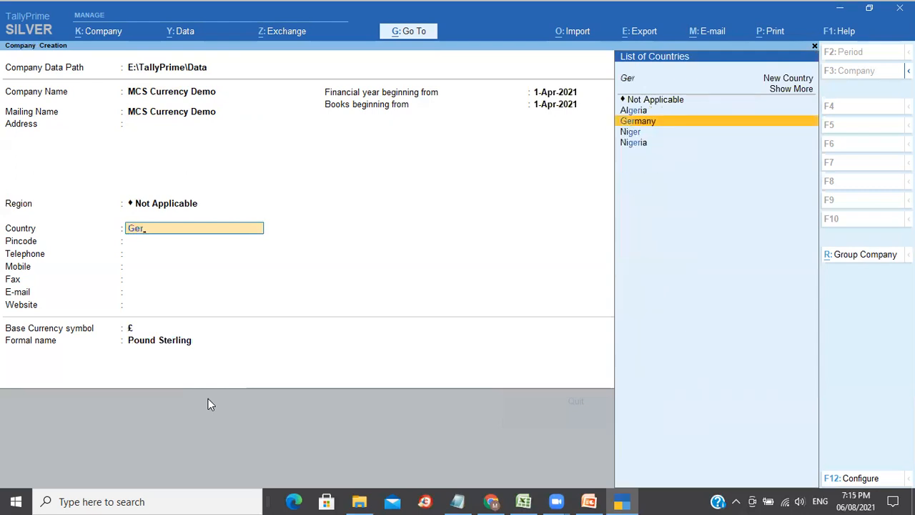
key(Return)
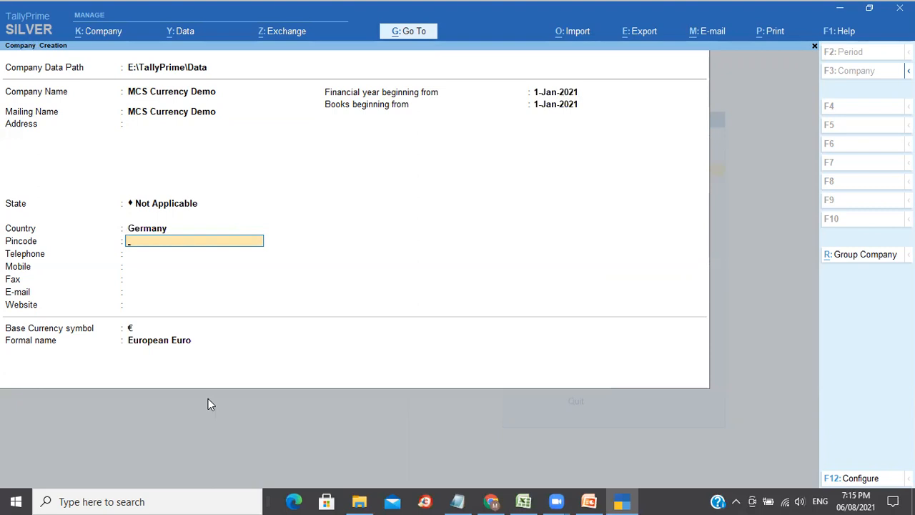
Change the new company's country to Kenya
key(BackSpace)
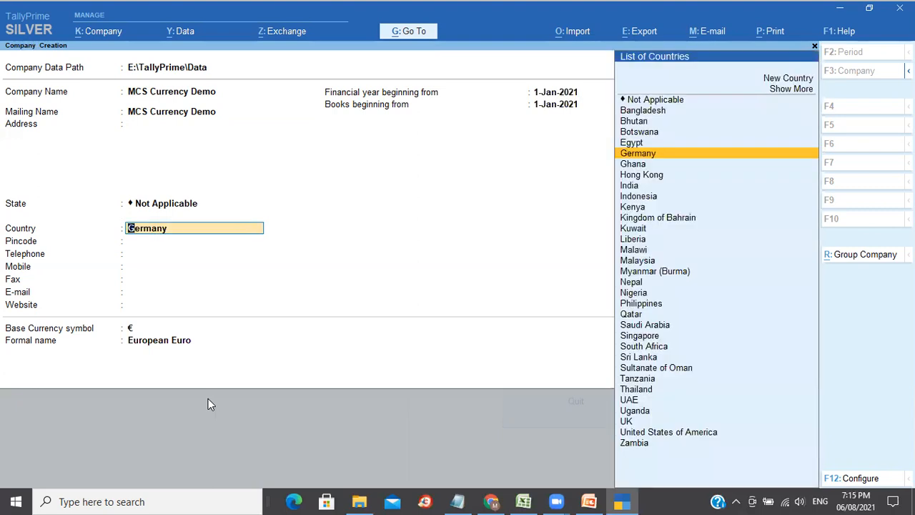
key(Down)
key(Down)
key(Down)
key(Down)
key(Down)
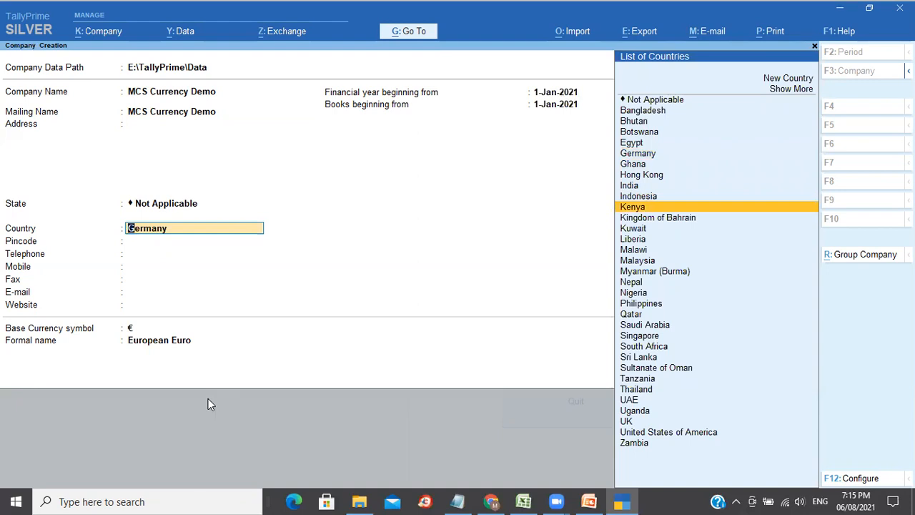
key(Return)
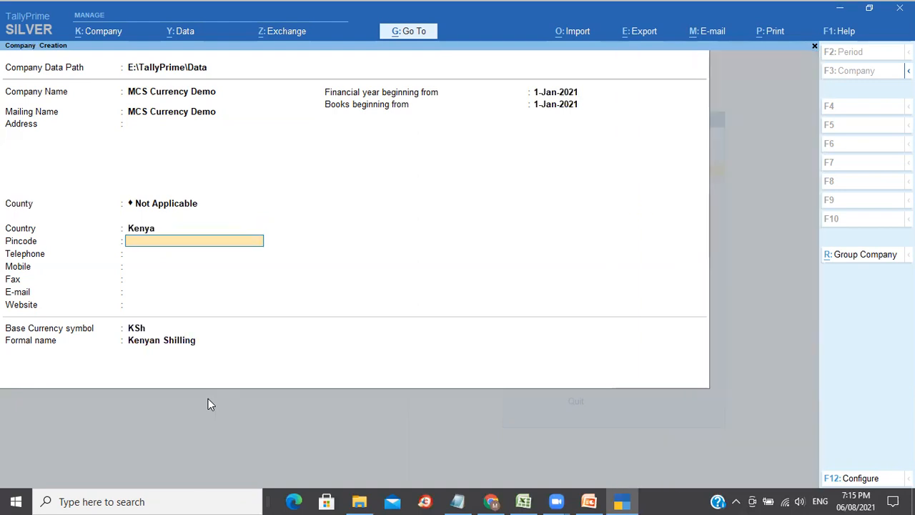
Change the new company's country to UAE and abandon the company creation without saving
key(BackSpace)
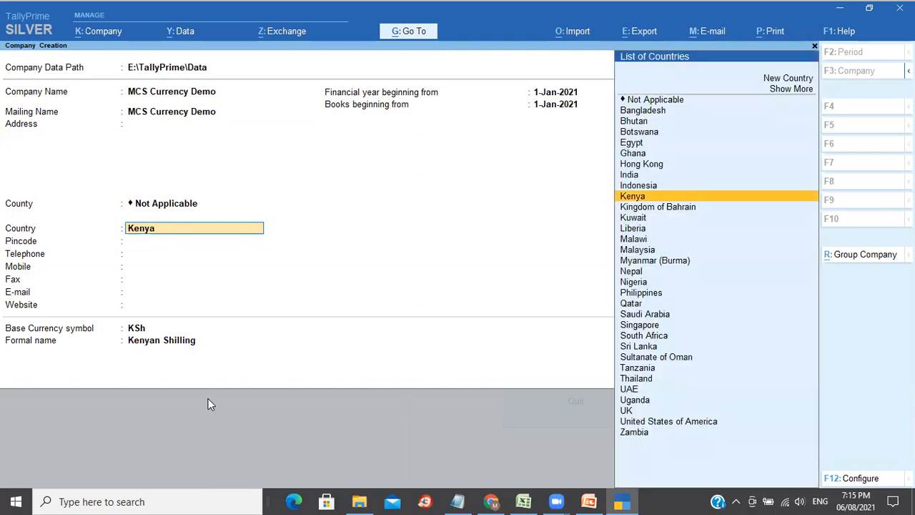
text(Uni)
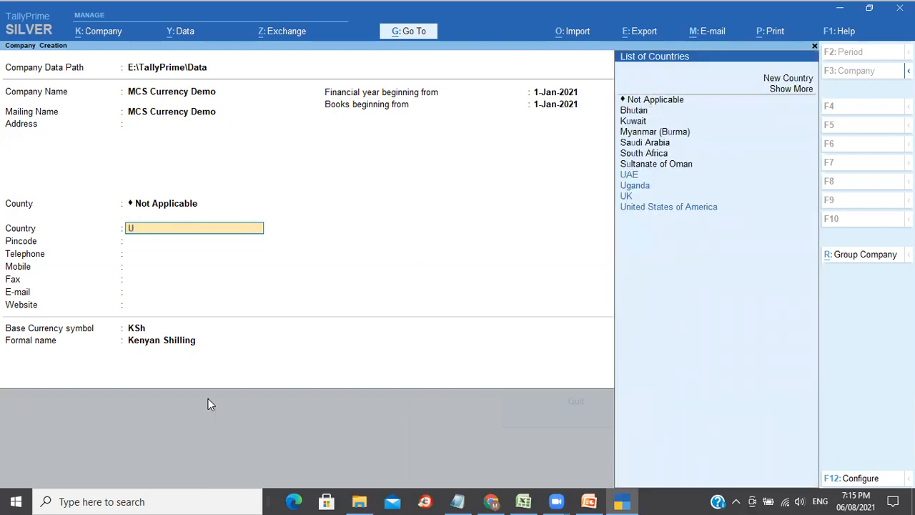
key(BackSpace)
key(BackSpace)
key(BackSpace)
text(Ua)
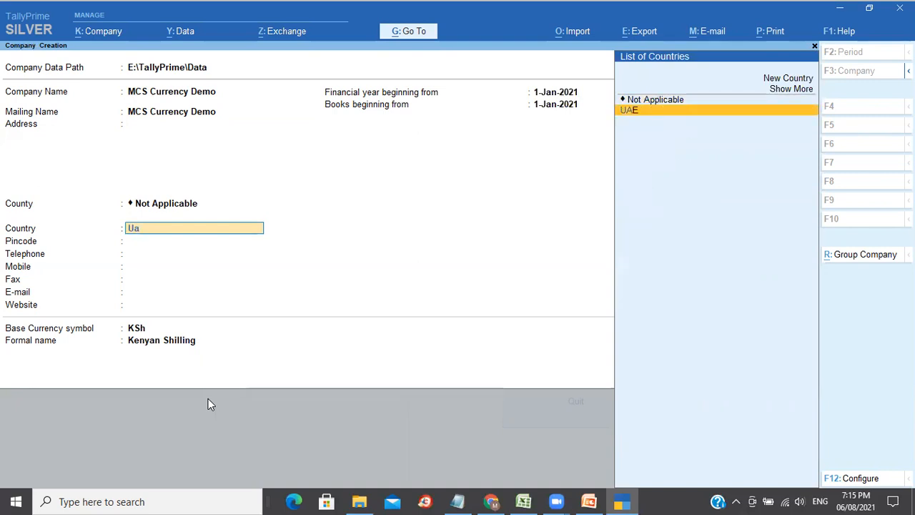
key(Return)
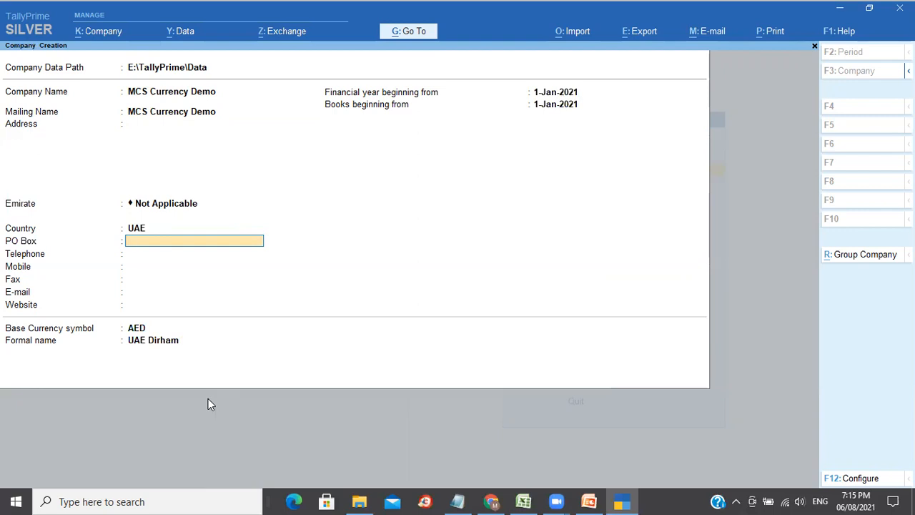
key(Escape)
key(y)
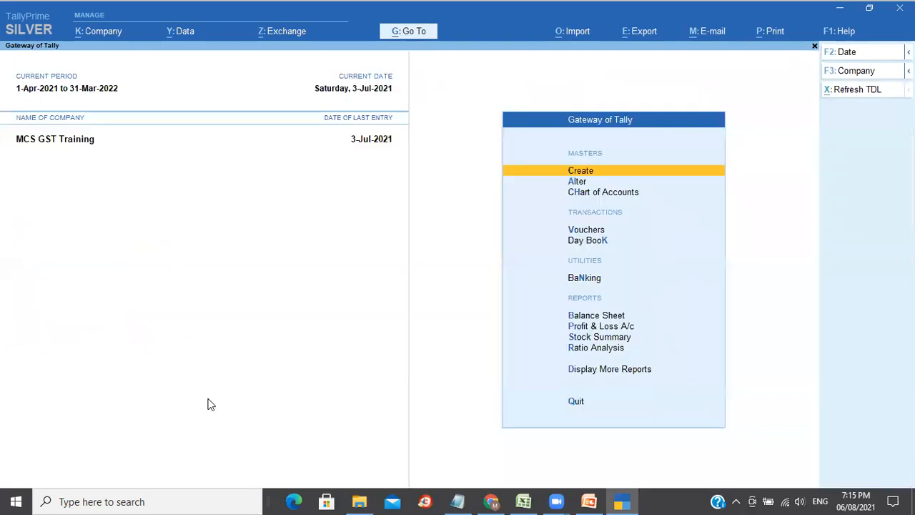
Open the details of the MCS GST Training company for alteration
click(91, 33)
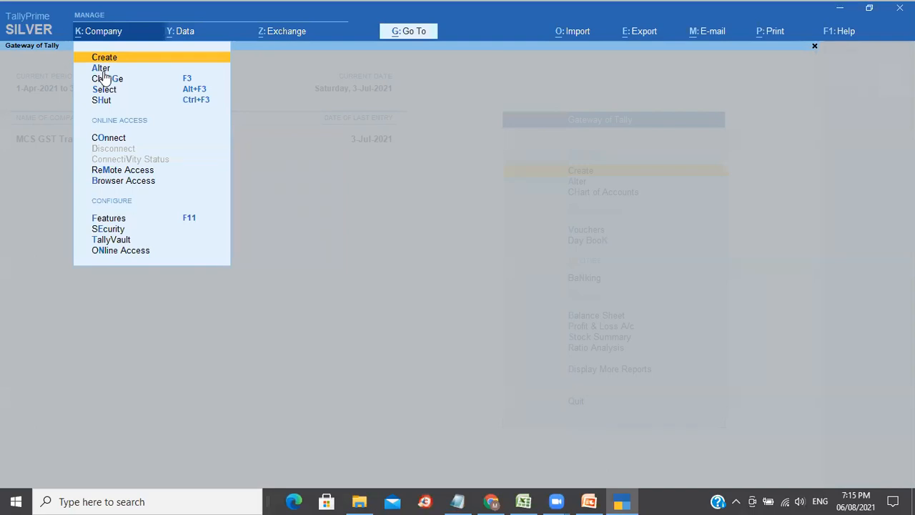
click(100, 68)
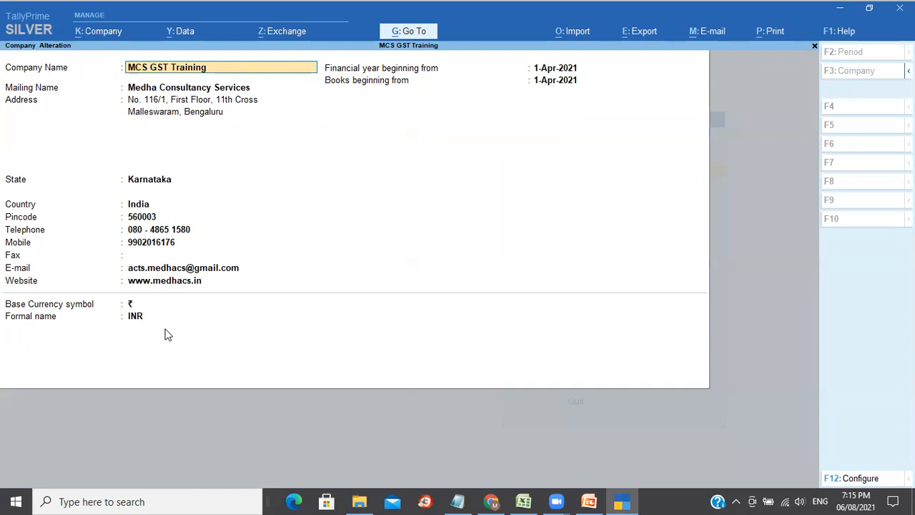
Leave the company alteration without saving and switch to the blank Excel workbook
key(Escape)
key(y)
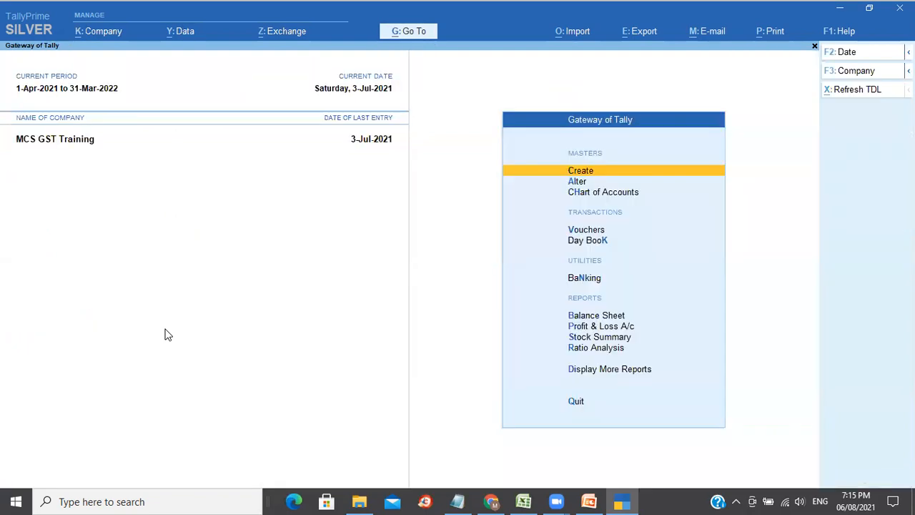
click(523, 502)
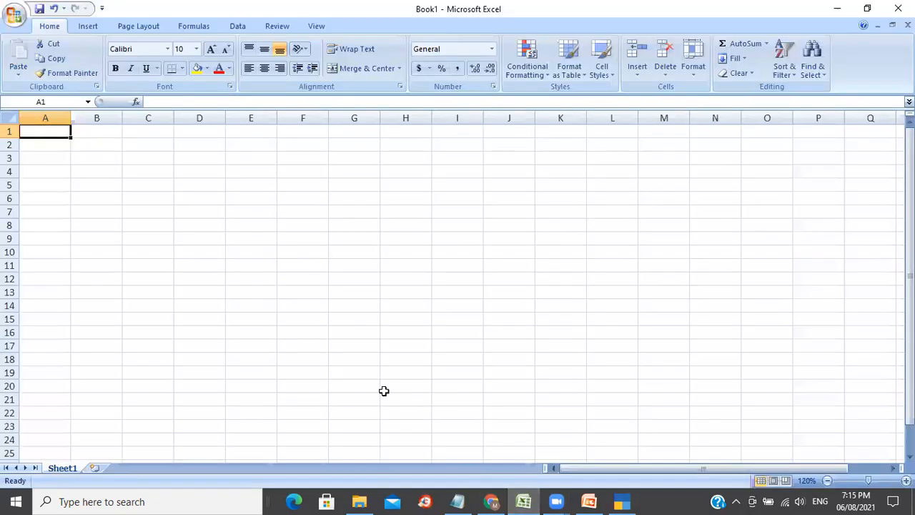
Enter the heading "Purchase entry" in B2 and the note "Importing from USA" in B4
key(Right)
key(Down)
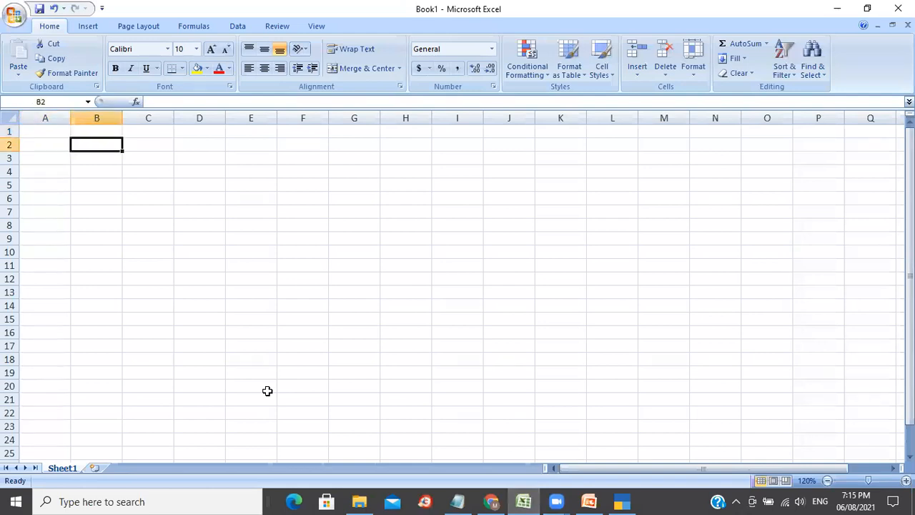
text(Purchas)
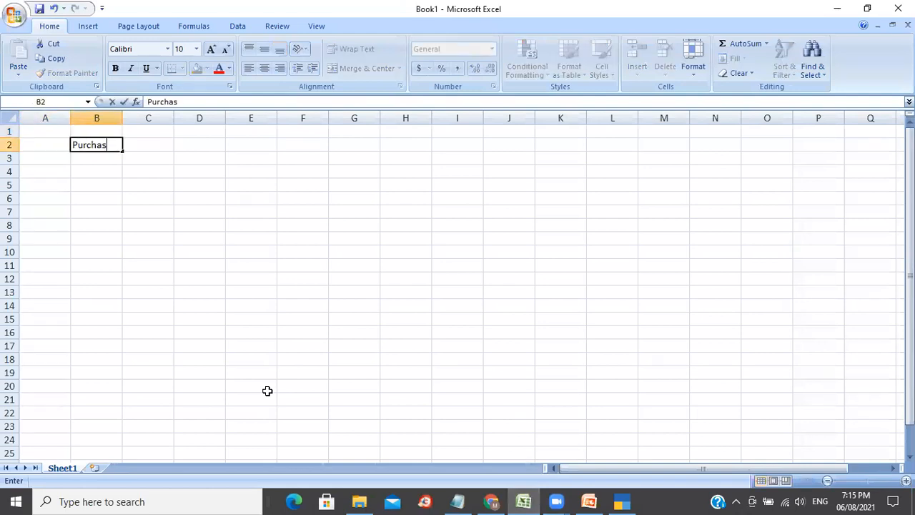
text(e entry)
key(Return)
key(Return)
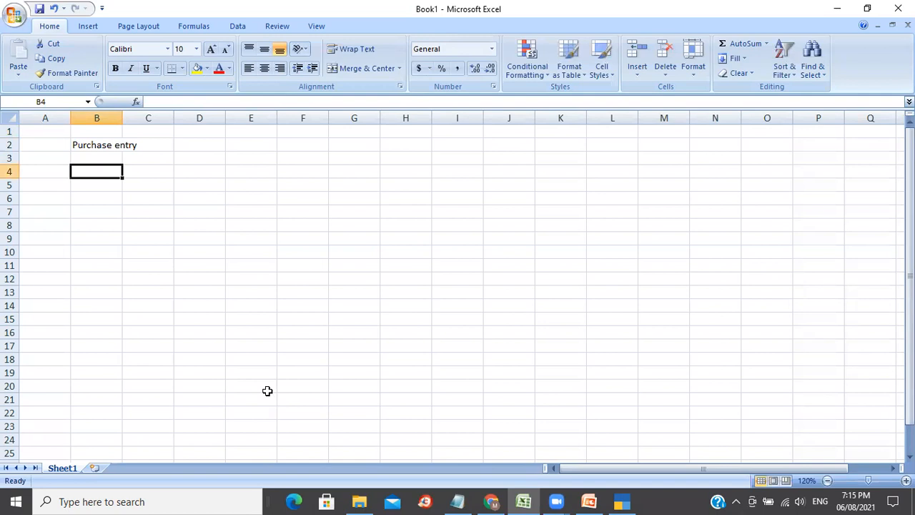
text(Importing )
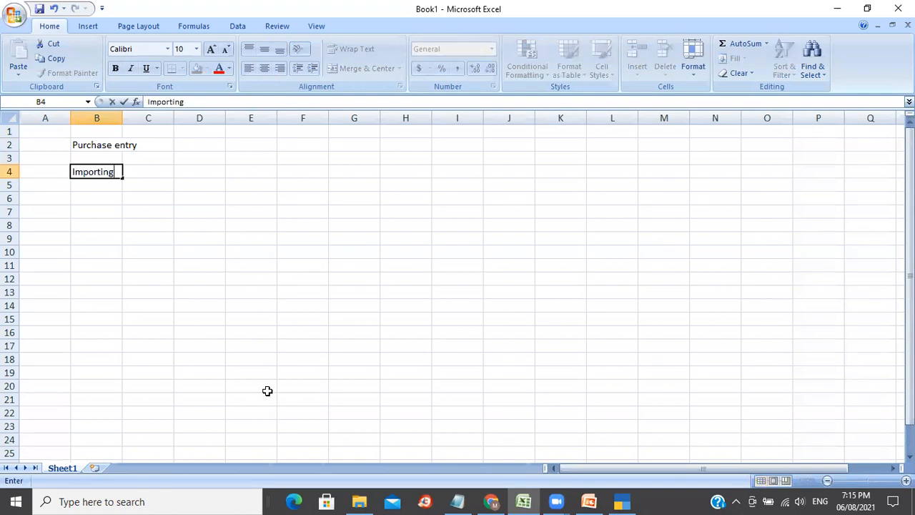
text(from USA)
key(Return)
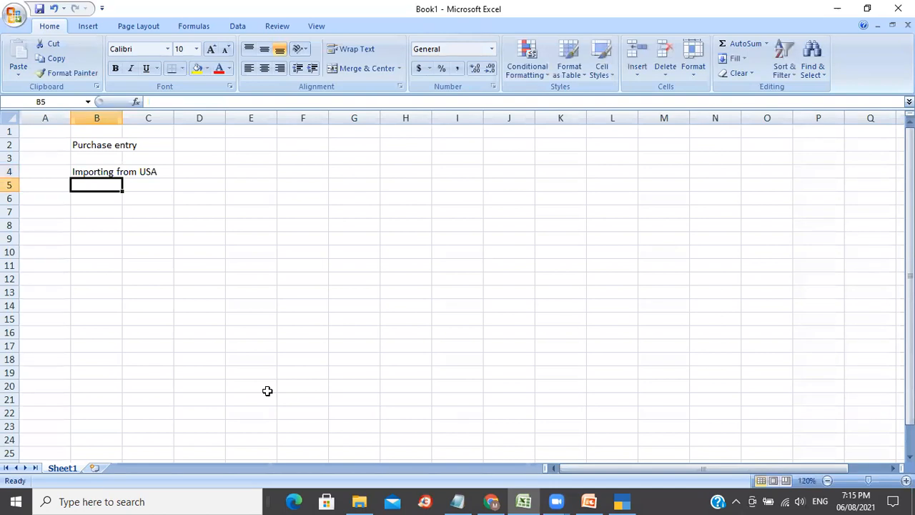
Add the label Supplier in C6 with the supplier Ace Inc in D6 and its country USA in D7
key(Return)
key(Right)
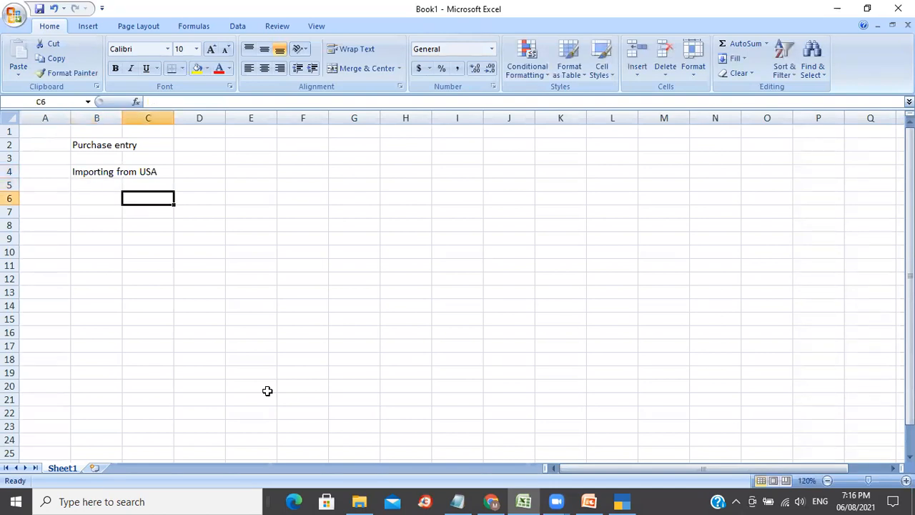
text(Supplier)
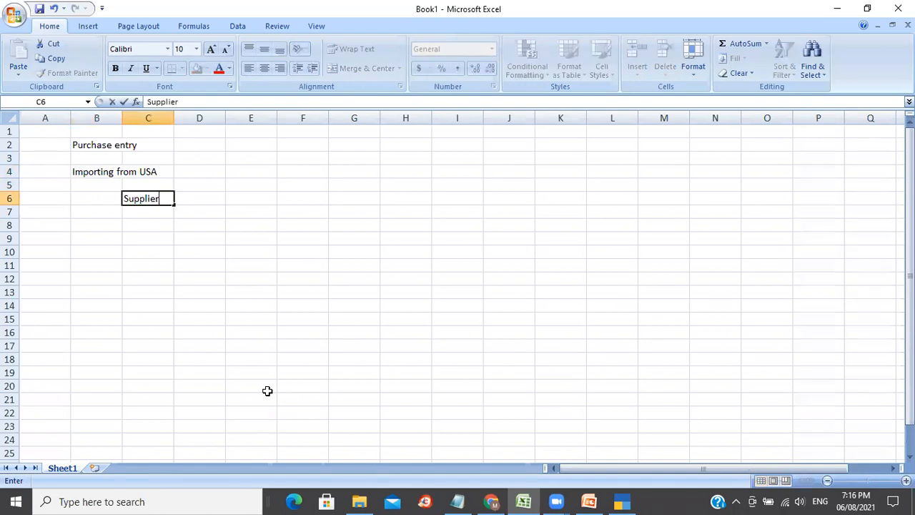
key(Tab)
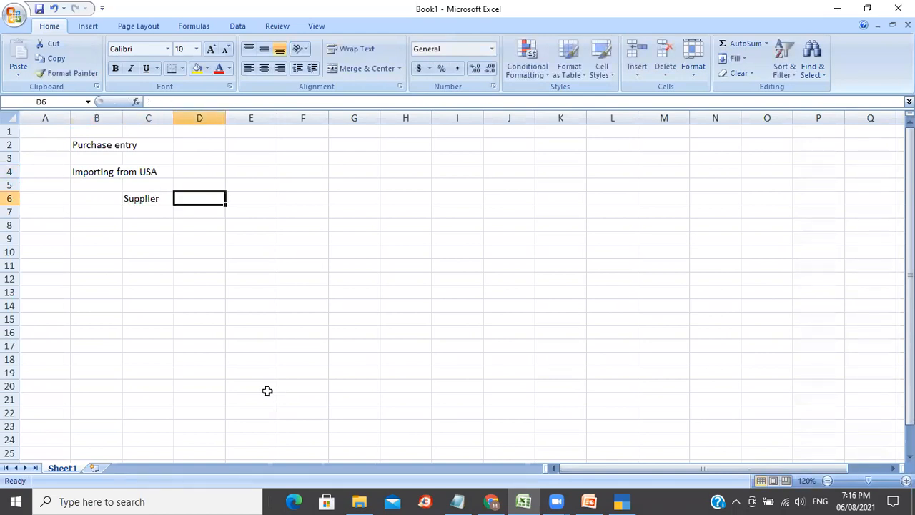
text(Ace)
key(BackSpace)
text(e)
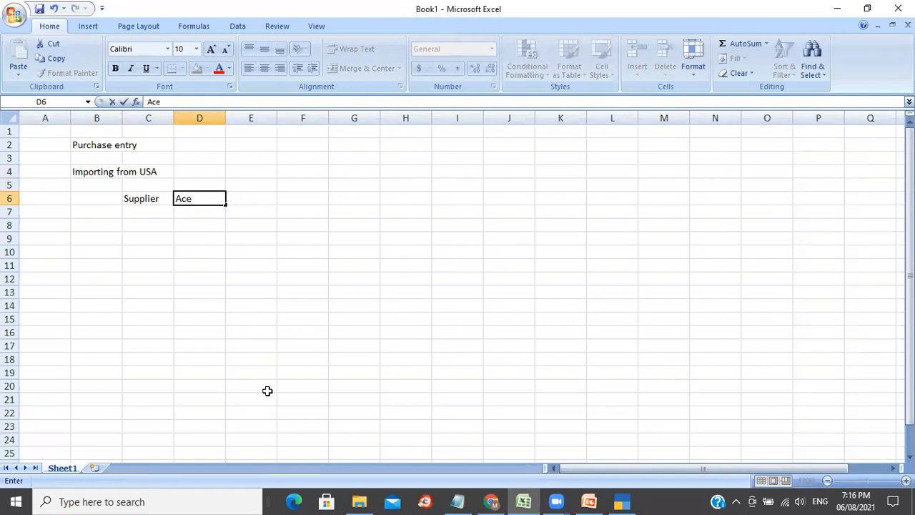
text( Inc)
key(Return)
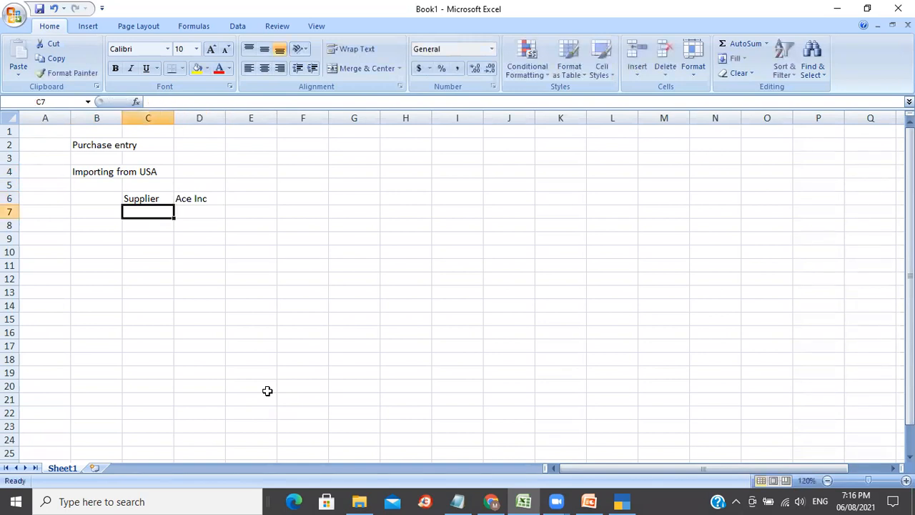
key(Right)
text(USA)
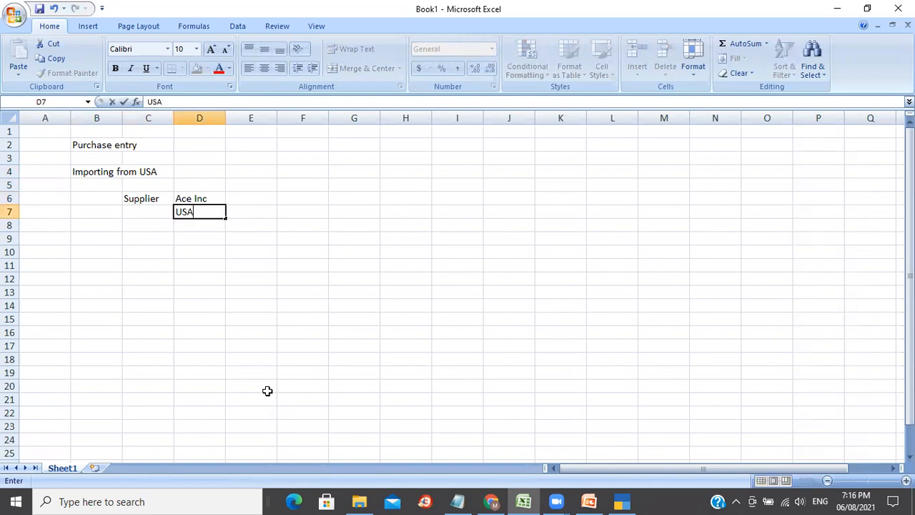
key(Return)
Enter the purchase line in row 9 from column D: Sony TV, quantity 100, rate "USD 2K per unit"
key(Return)
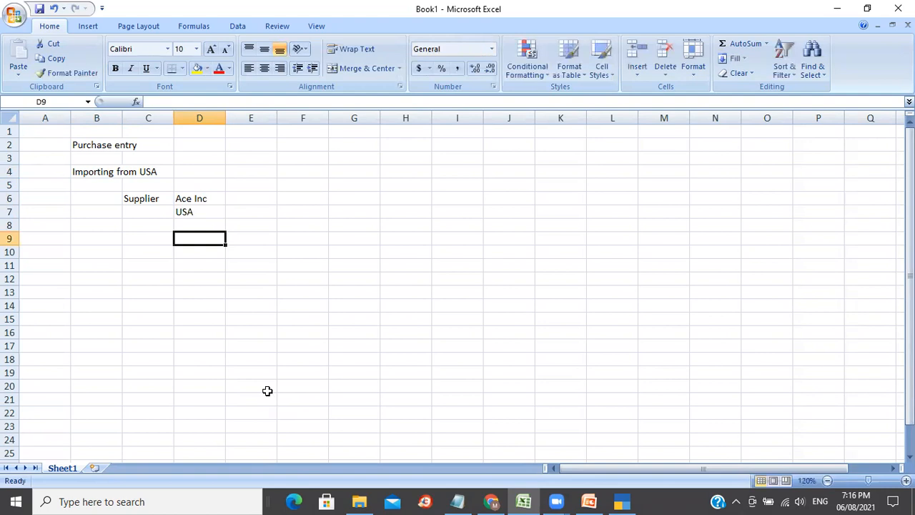
text(Sony TV)
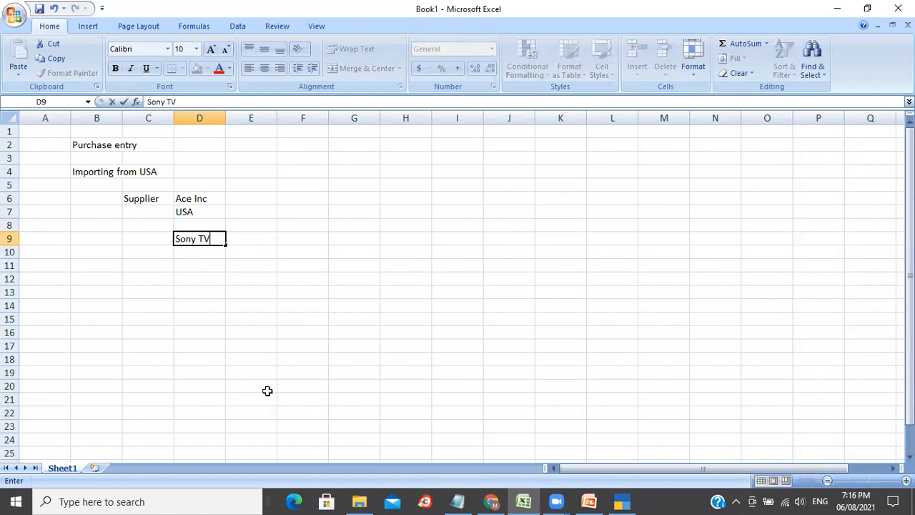
key(Tab)
text(100)
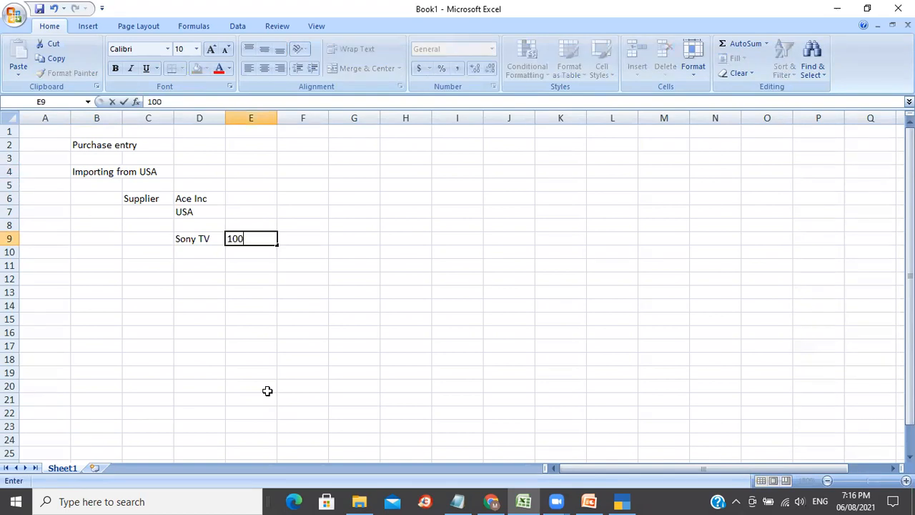
key(Tab)
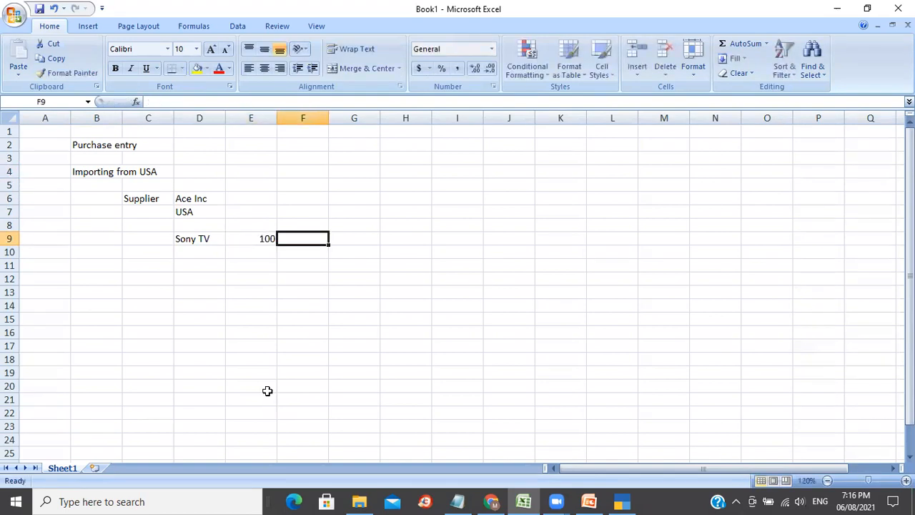
text(USD)
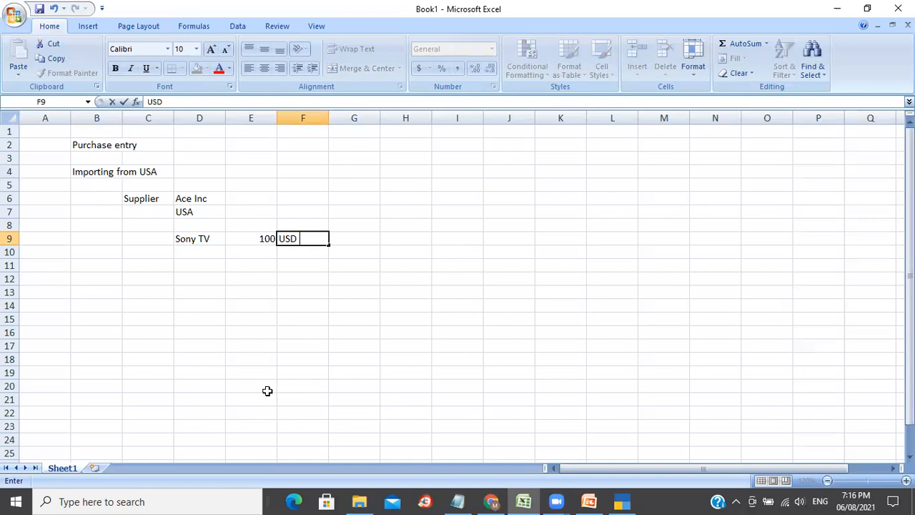
text( 2K per unit)
key(Return)
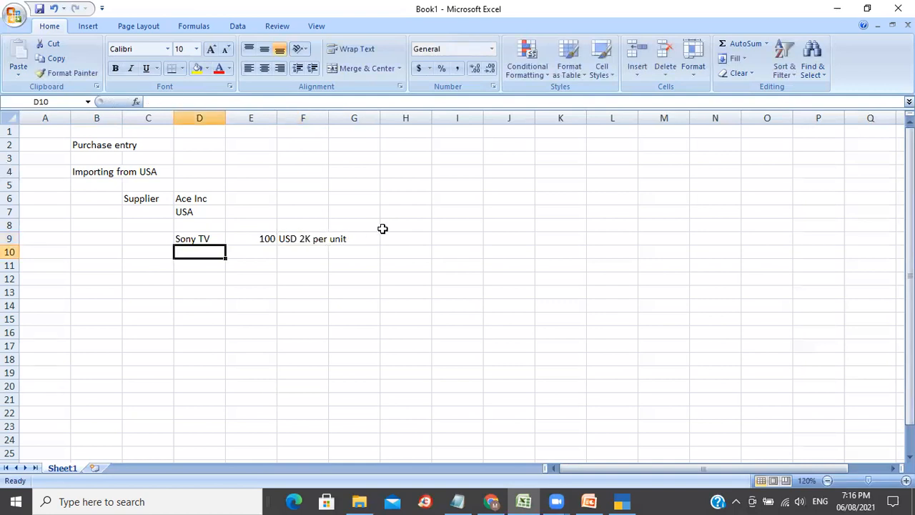
Fit column F to its contents and change the Sony TV quantity in E9 to "100 Nos"
double_click(329, 118)
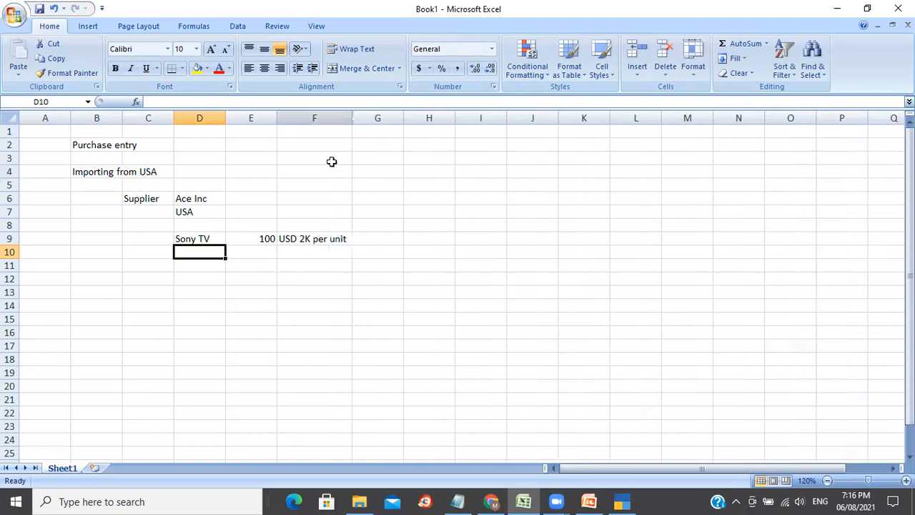
click(264, 238)
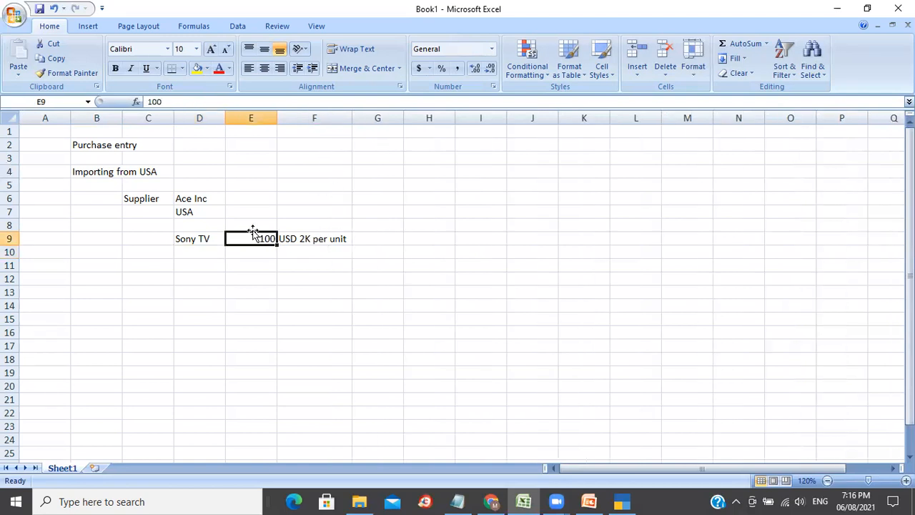
click(246, 102)
text(Nos)
key(Tab)
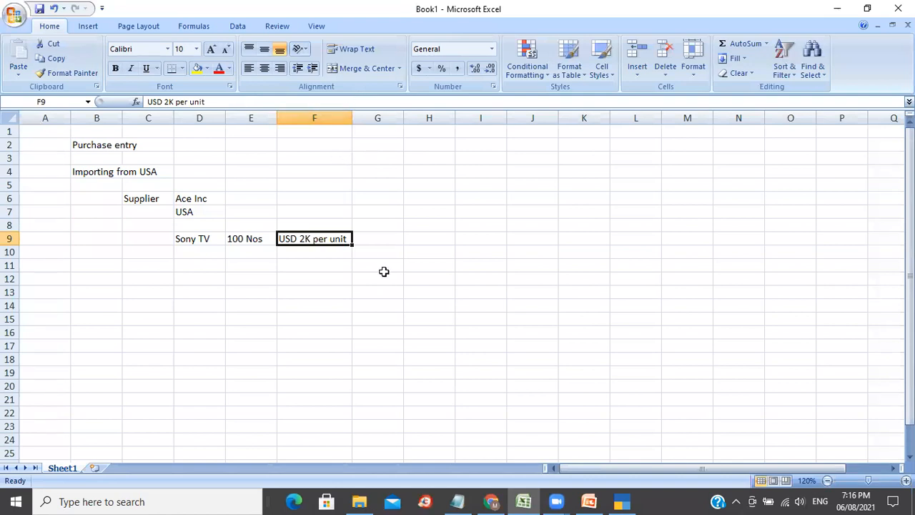
Enter the purchase date "1 7 2021" in B9 of the Sony TV line
key(Down)
key(Left)
key(Left)
key(Left)
key(Up)
key(Left)
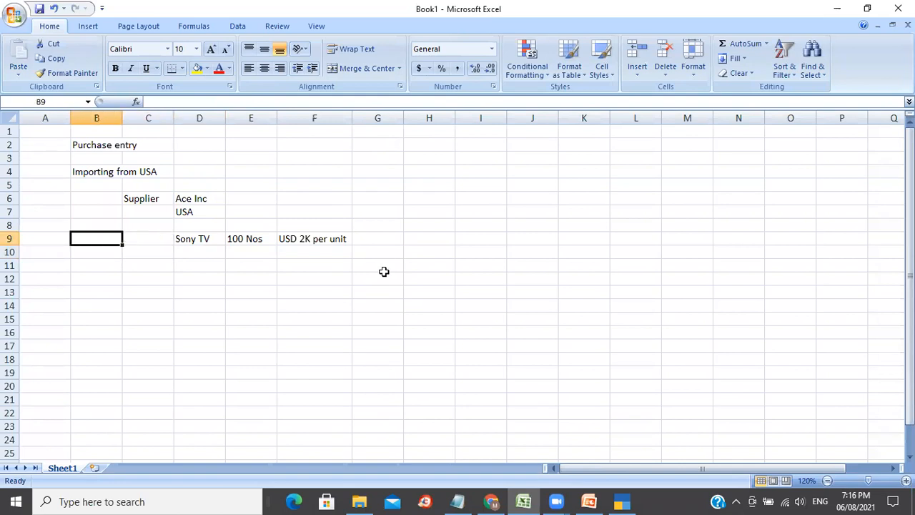
text(1 7 2021)
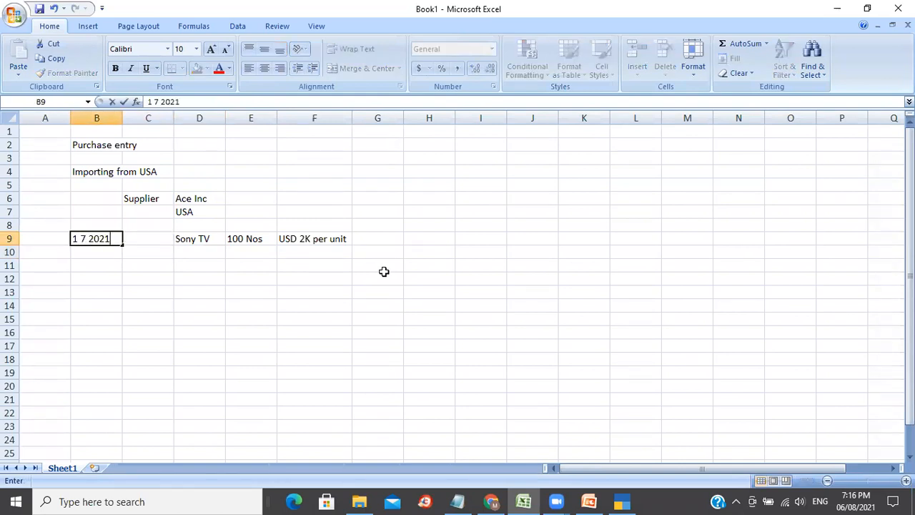
key(Return)
Enter the currency note "USD only" in G6 on the supplier's row
key(Up)
key(Right)
key(Right)
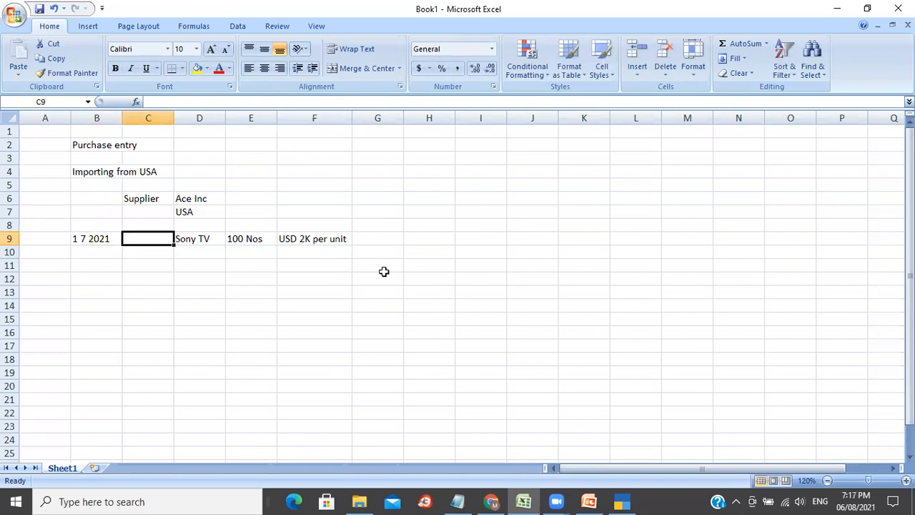
key(Down)
key(Up)
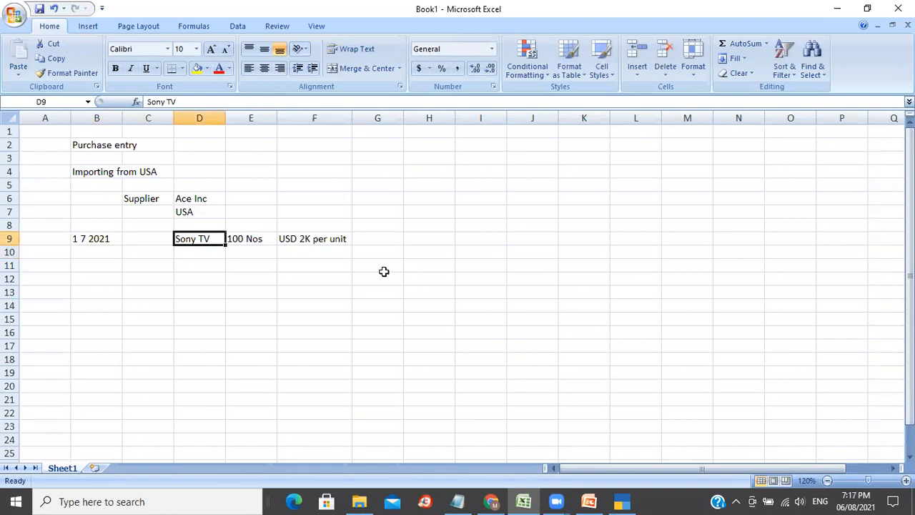
key(Up)
key(Up)
key(Up)
key(Right)
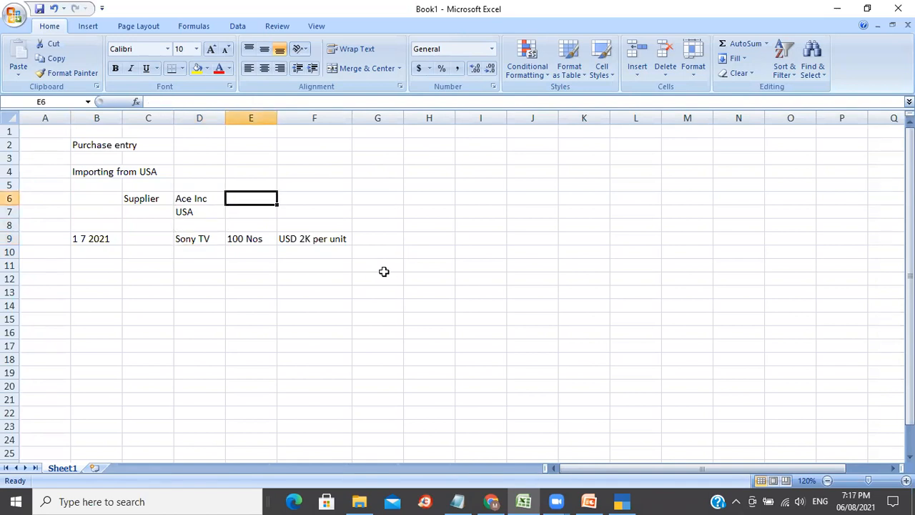
key(Right)
key(Right)
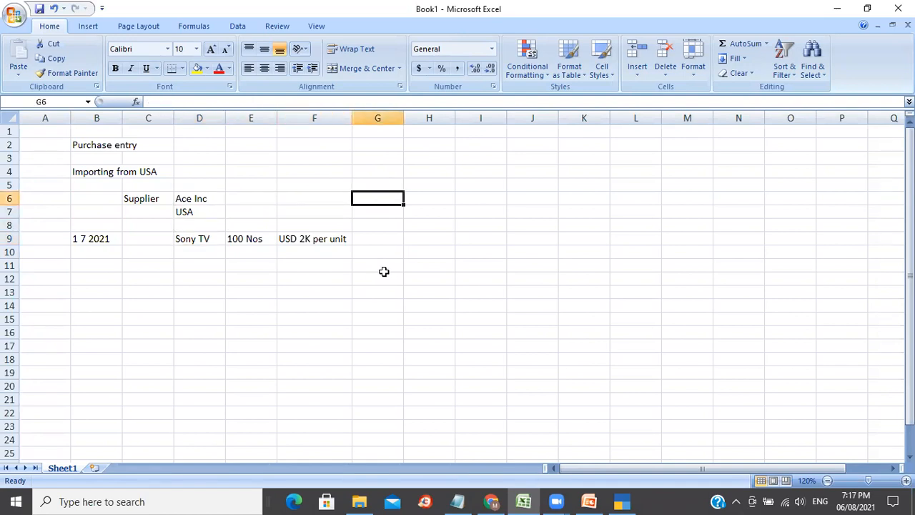
text(USD )
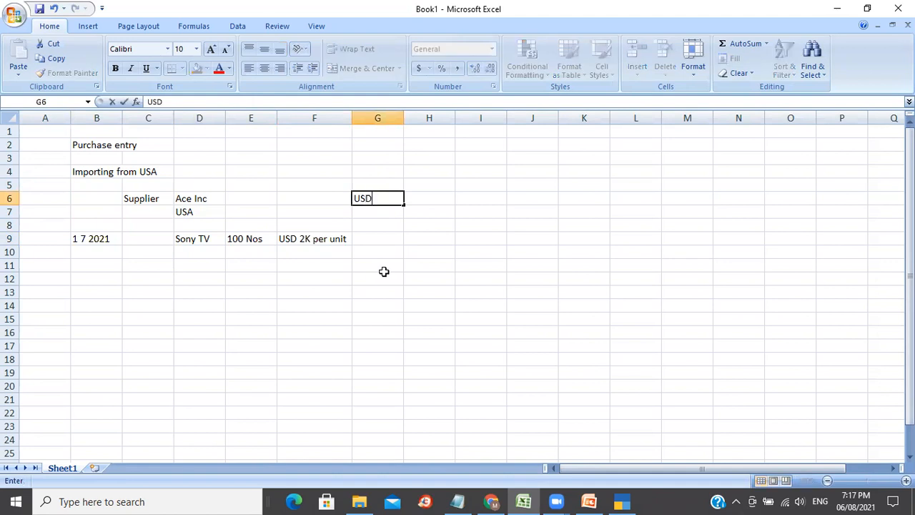
text(only)
key(Return)
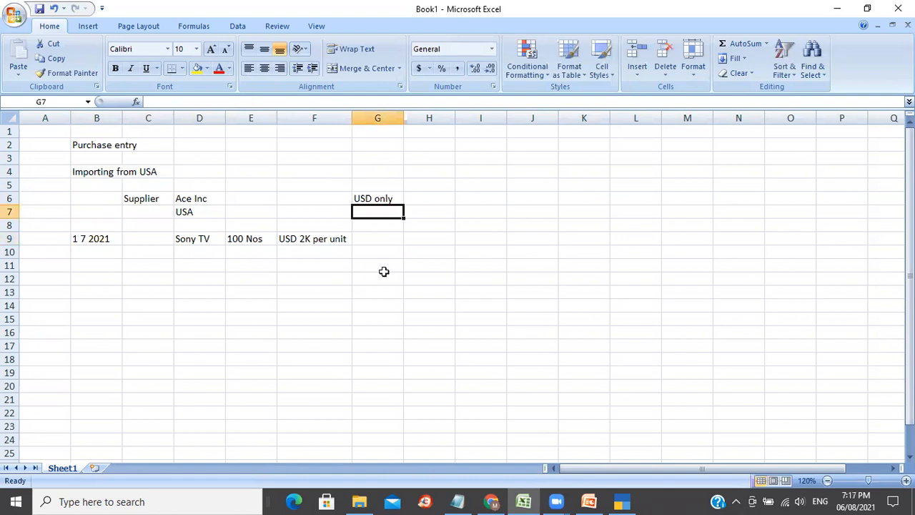
Review the date, item, quantity and rate cells of the purchase line in row 9
key(Down)
key(Down)
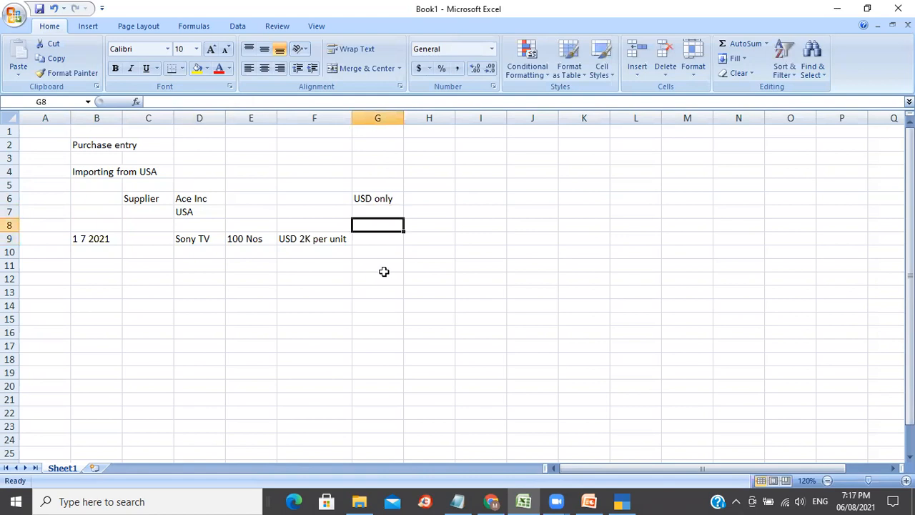
key(Left)
key(Left)
key(Left)
key(Left)
key(Left)
key(Right)
key(Right)
key(Right)
key(Right)
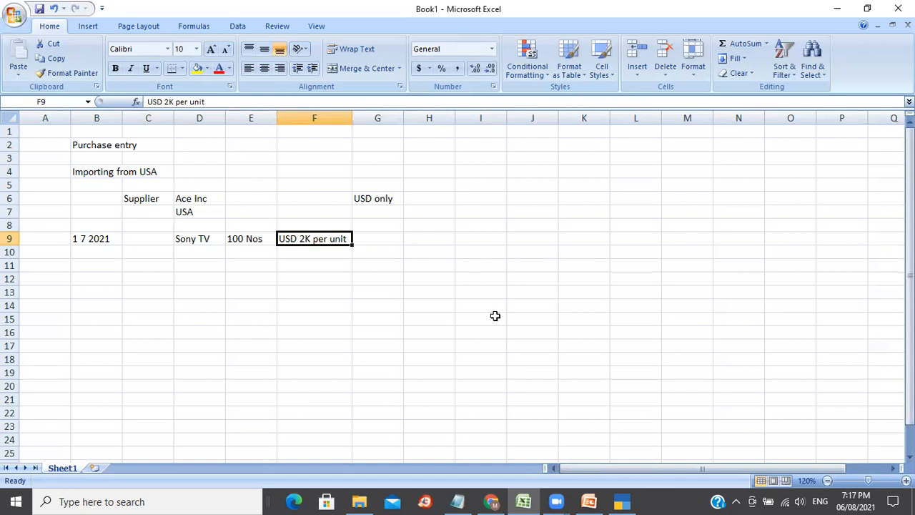
Switch to TallyPrime and open the creation form for a currency master, then leave it without entering anything
click(622, 500)
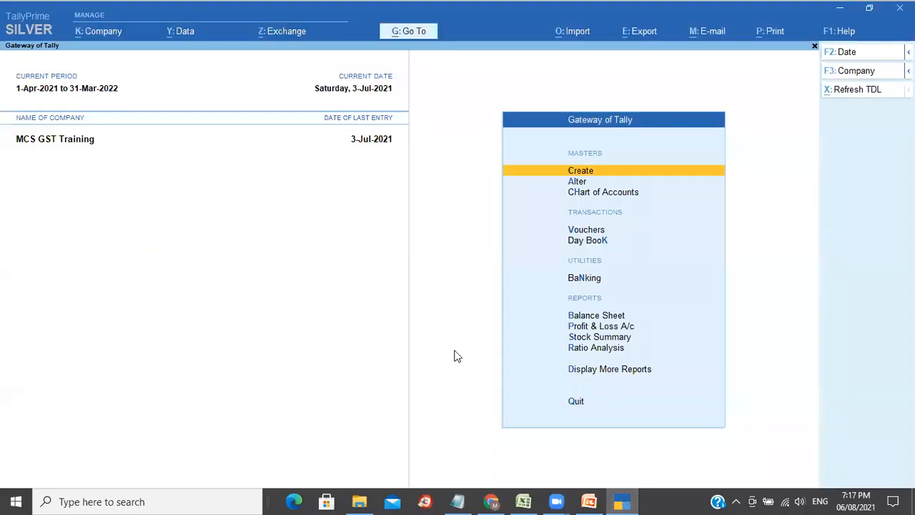
key(Down)
key(Down)
key(Down)
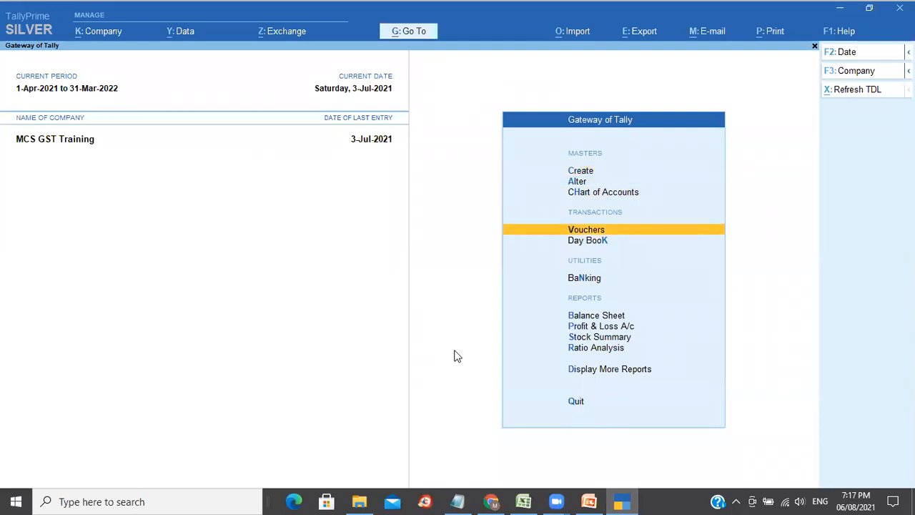
key(Up)
key(Up)
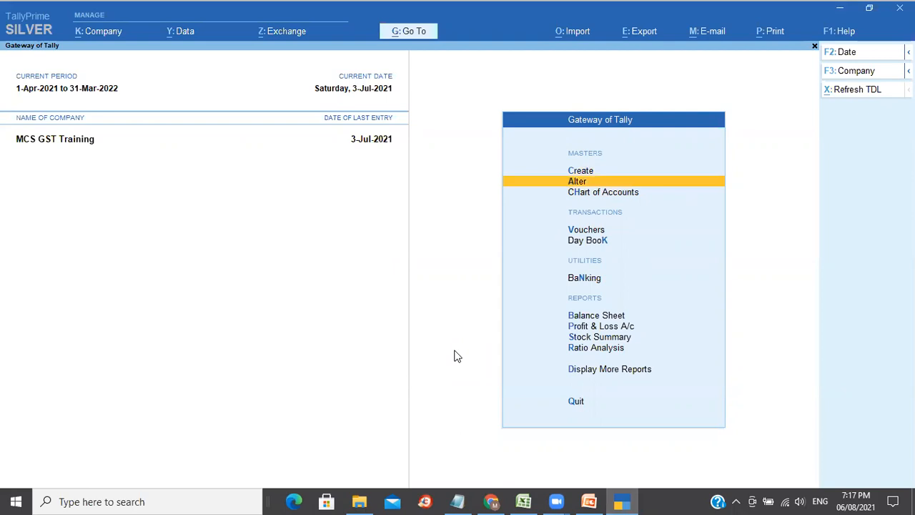
key(Up)
key(Return)
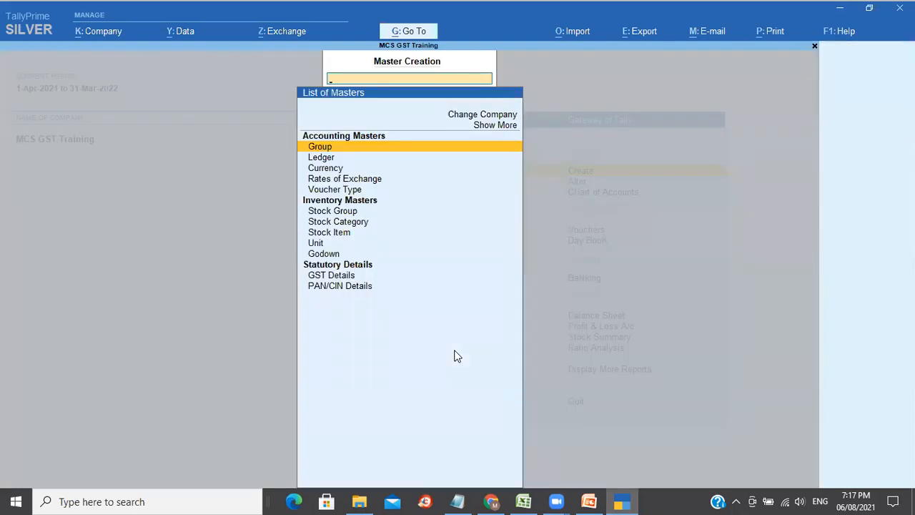
key(Down)
key(Down)
key(Return)
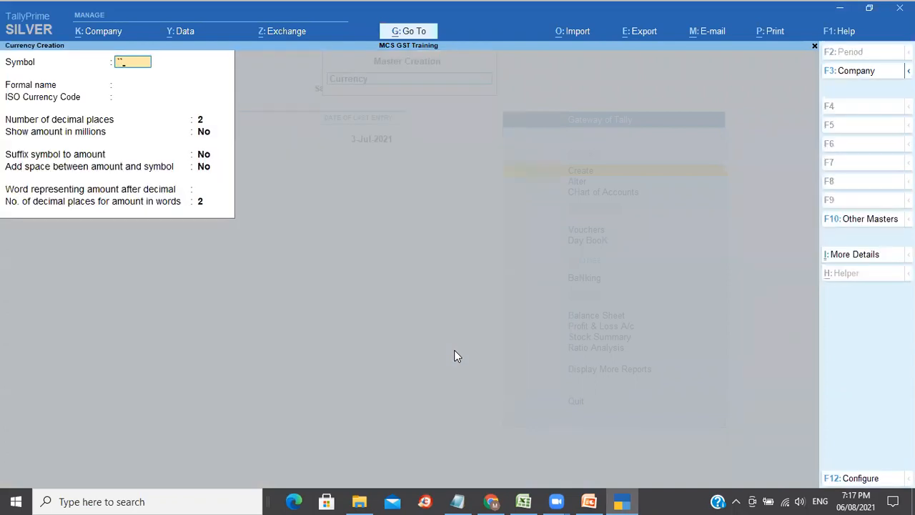
key(Escape)
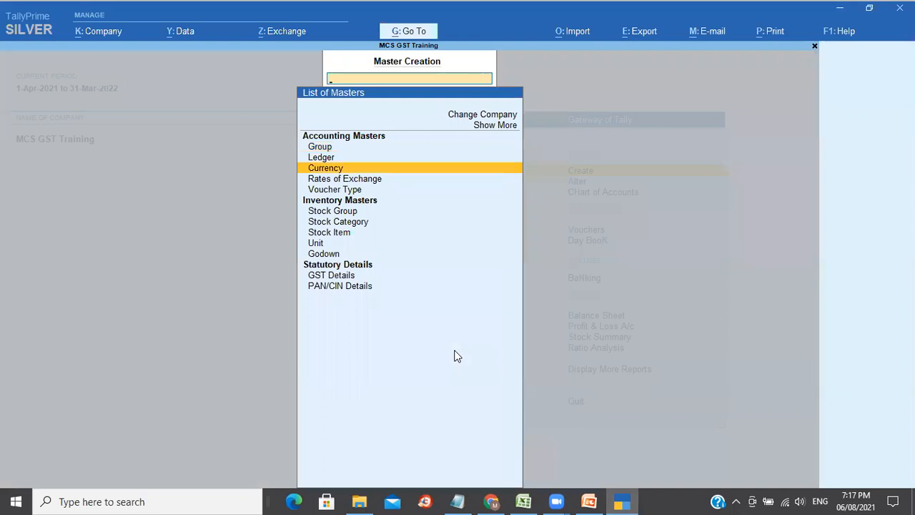
key(Escape)
Delete the existing $ currency (US Dollars) from the company's currency masters
key(Down)
key(Return)
key(Down)
key(Down)
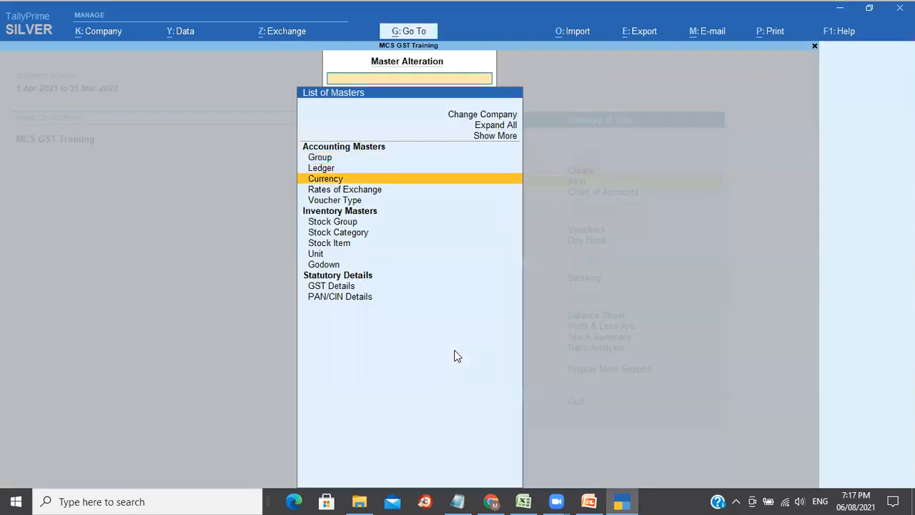
key(Return)
key(Down)
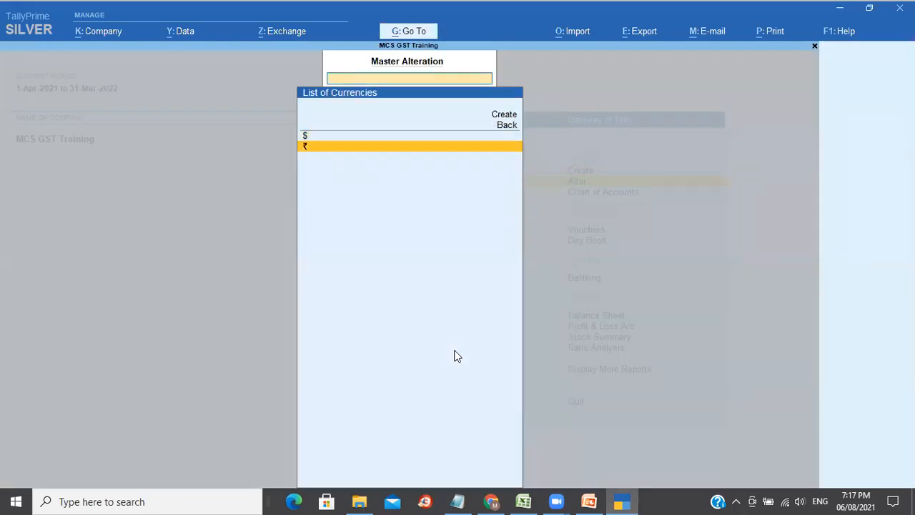
key(Up)
key(Return)
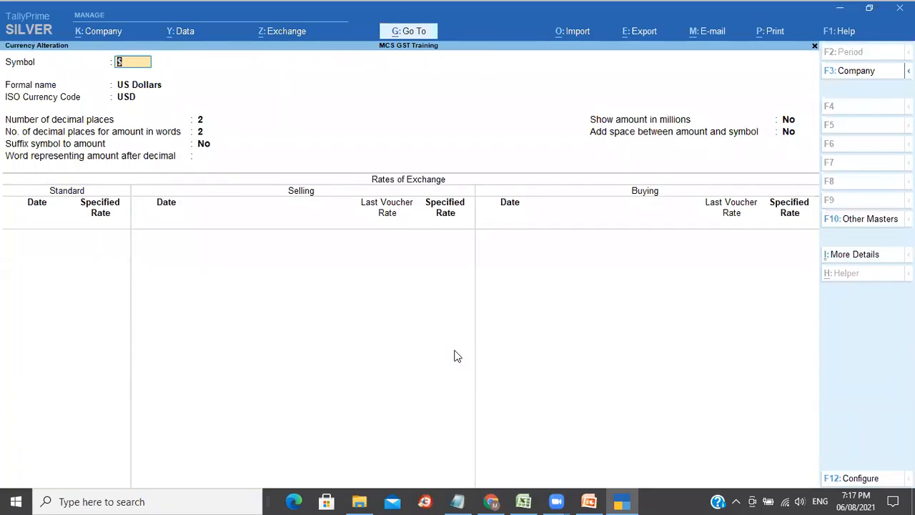
key(alt+d)
key(y)
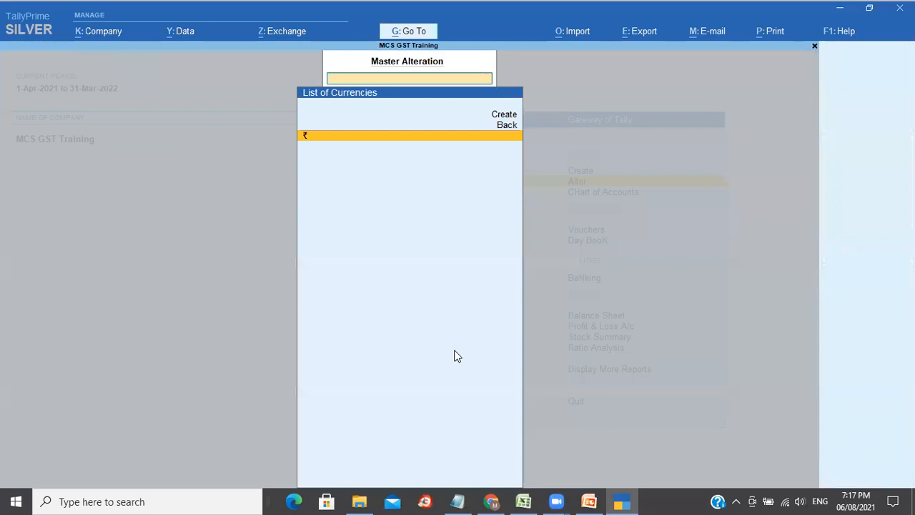
key(Escape)
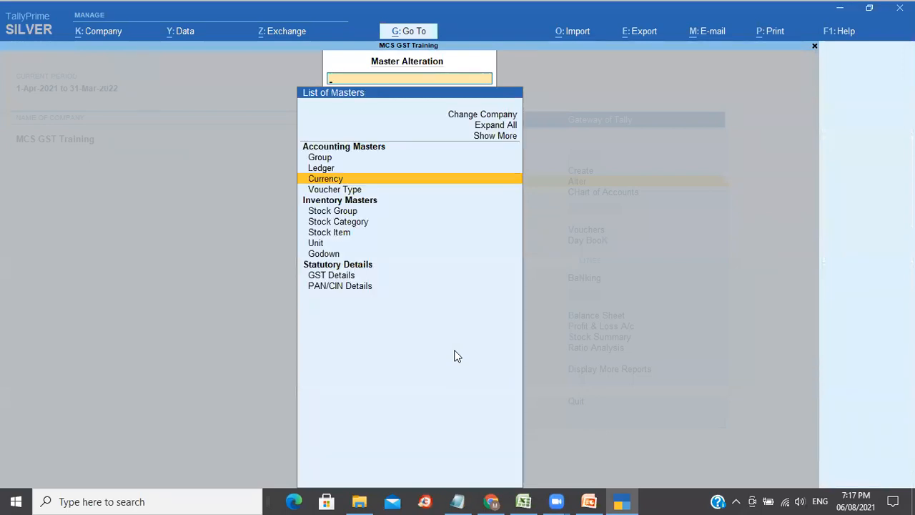
key(Escape)
Start a new currency master with symbol USD, formal name US Dollar and ISO currency code USD
key(Up)
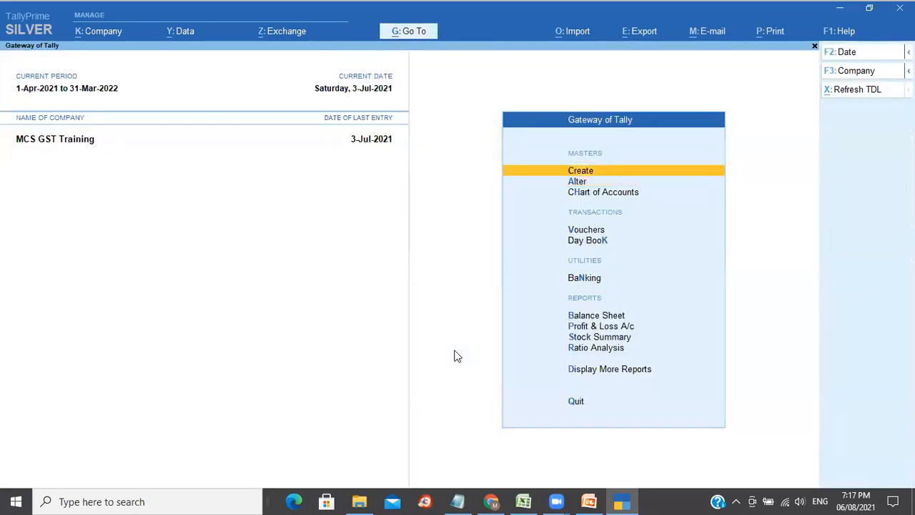
key(Return)
key(Down)
key(Down)
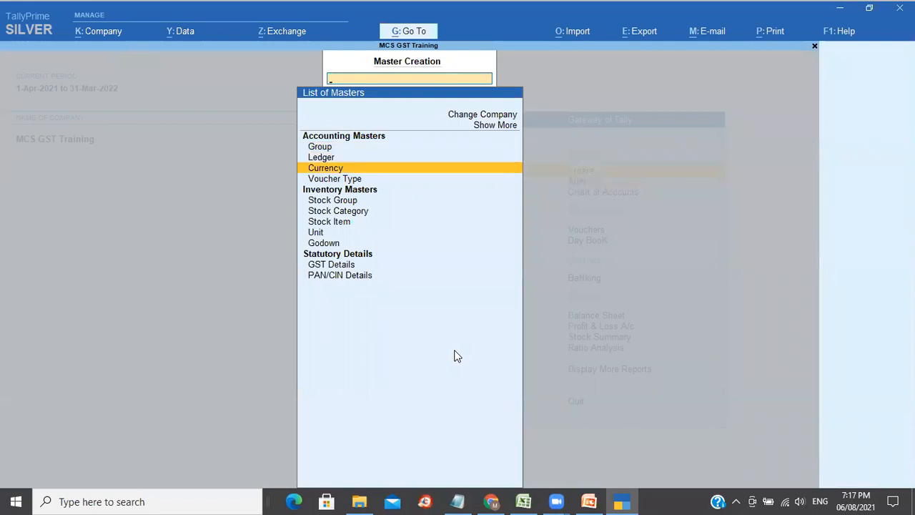
key(Return)
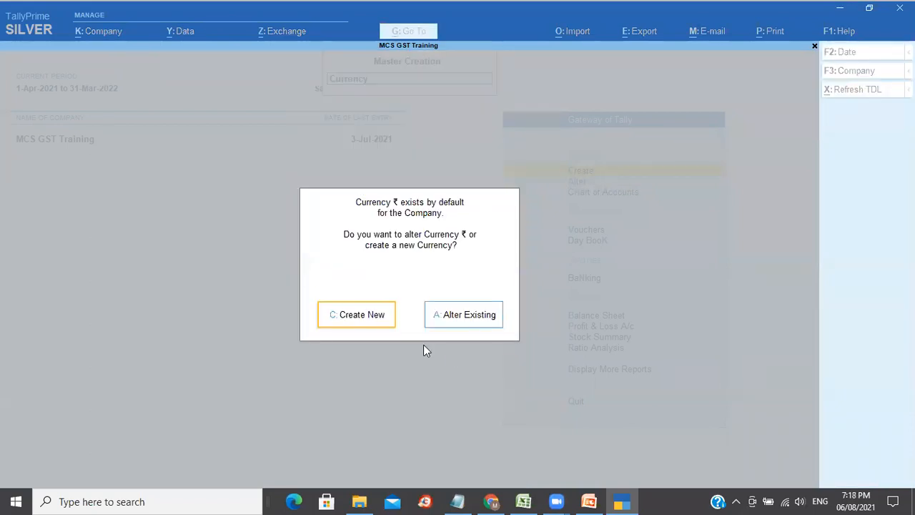
click(361, 319)
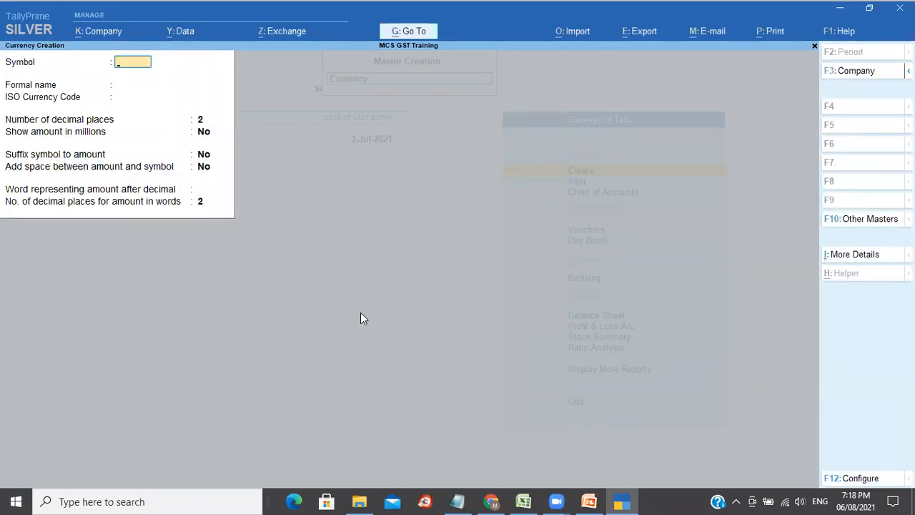
text(USD)
key(Return)
text(US Dollar)
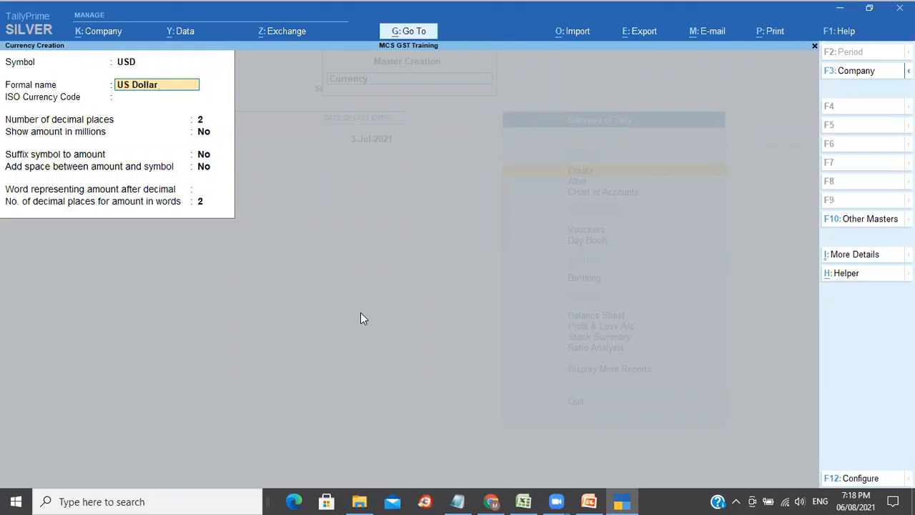
key(Return)
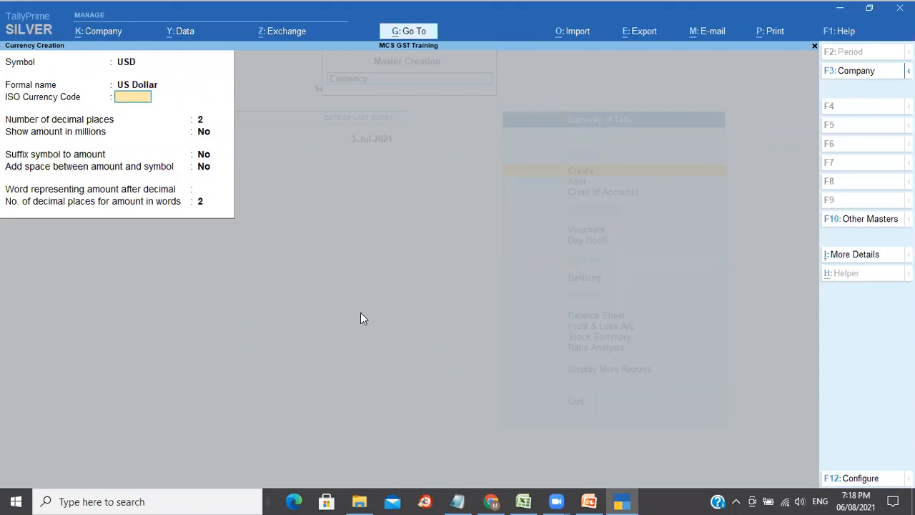
text(USD)
key(Return)
Change the new currency's symbol to $
key(Up)
key(Up)
key(Up)
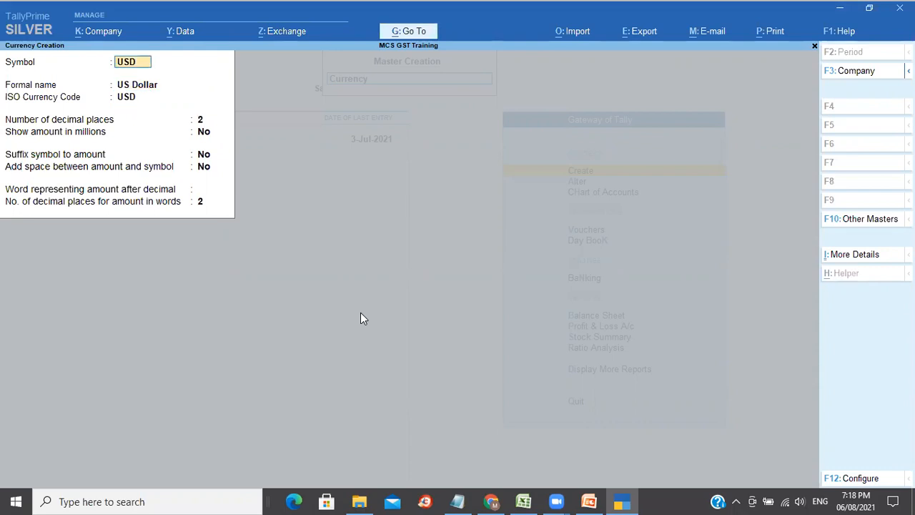
text($)
key(Return)
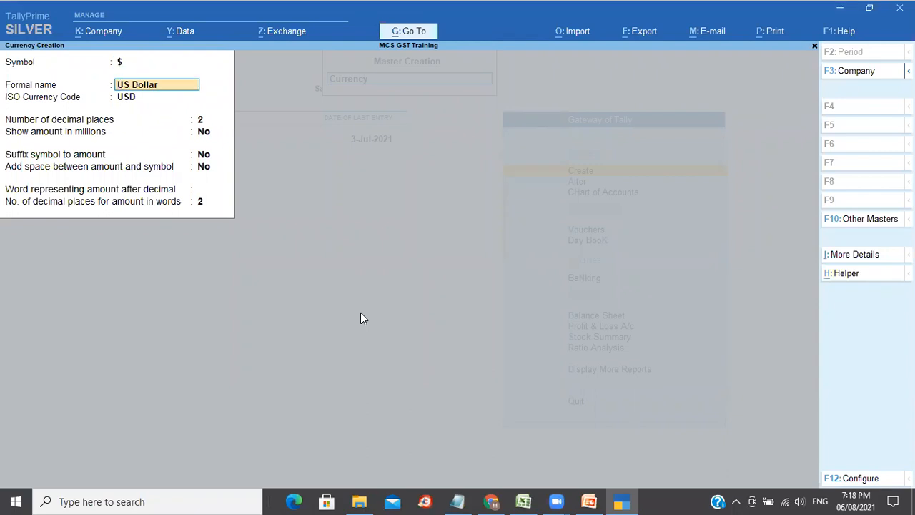
key(Return)
key(Return)
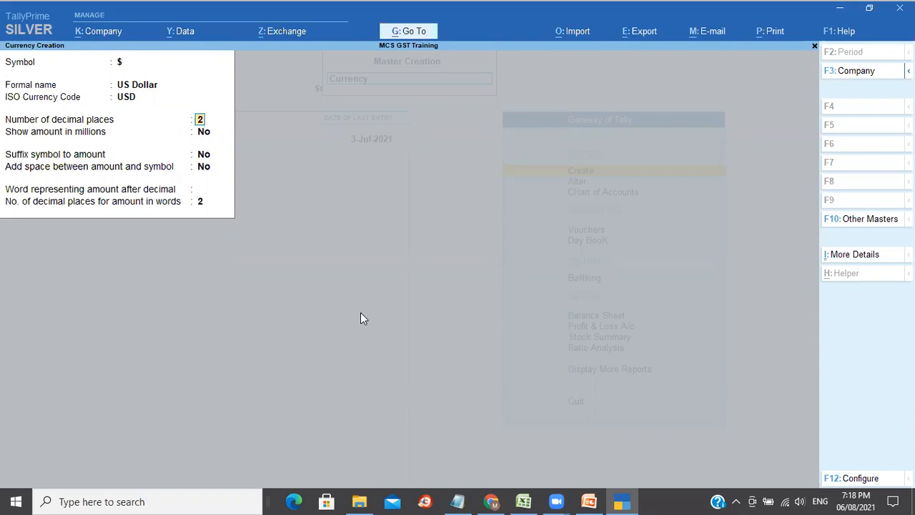
Set showing amounts in millions, suffixing the symbol and adding a space between amount and symbol all to Yes
key(Return)
text(y)
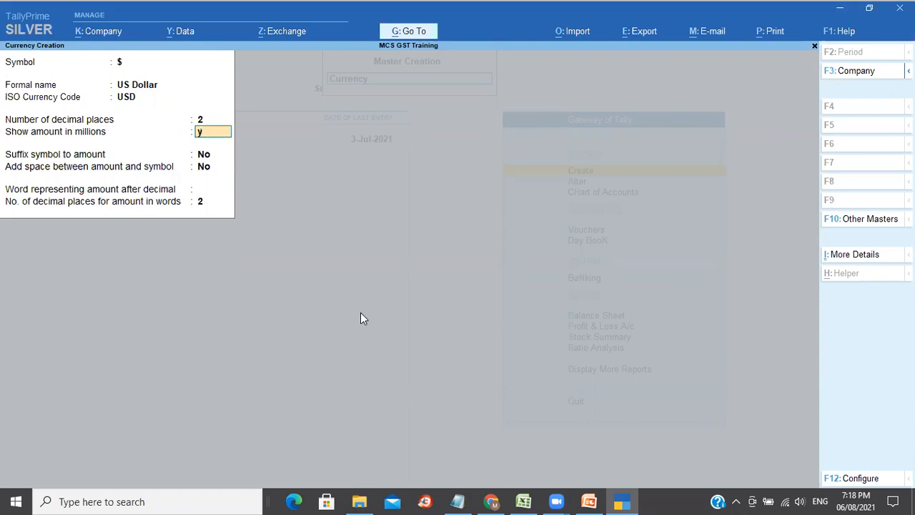
key(Return)
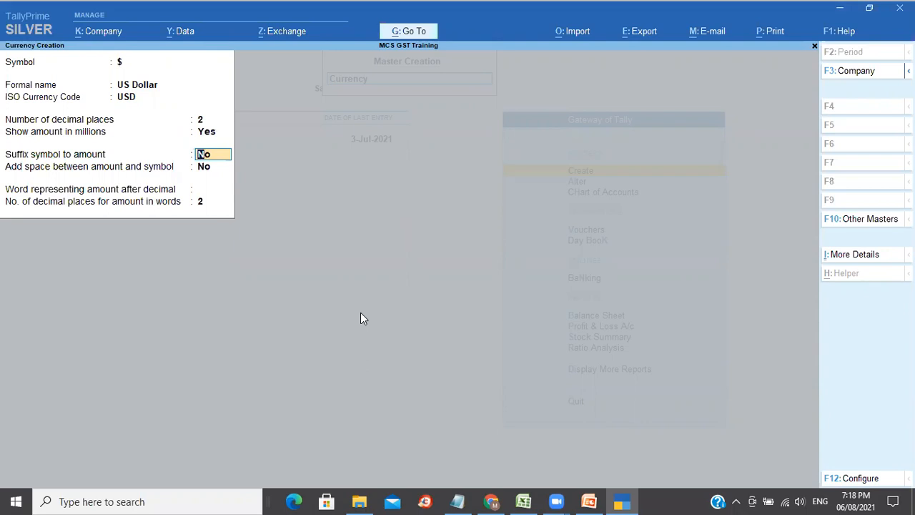
text(y)
key(Return)
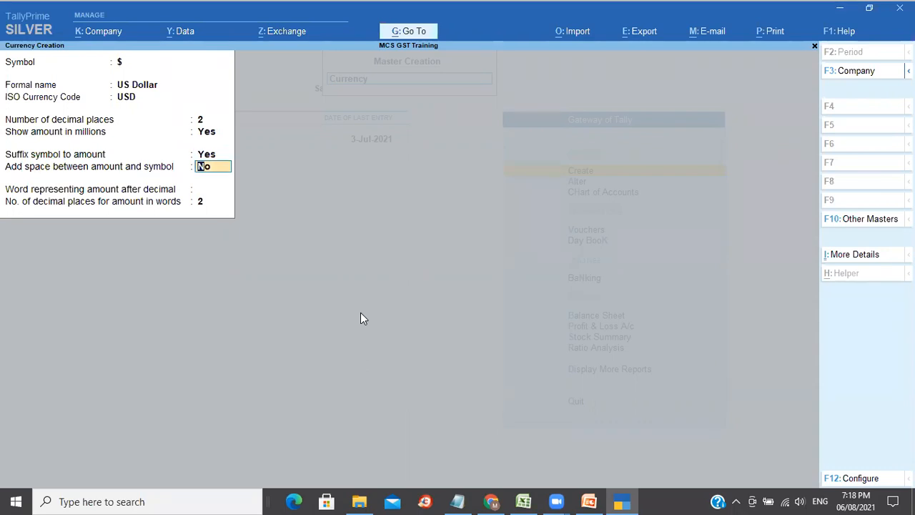
text(y)
key(Return)
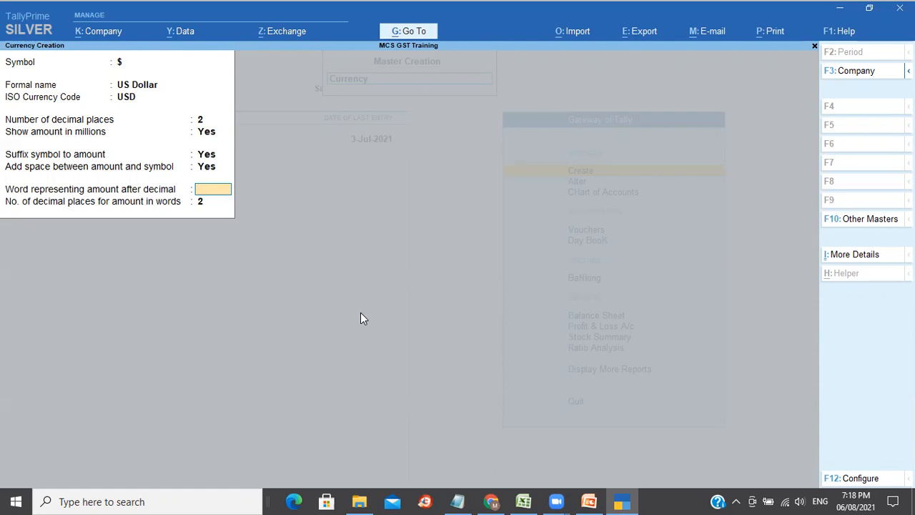
Set the word for the amount after the decimal to Cents and save the US Dollar currency
text(Cents)
key(Return)
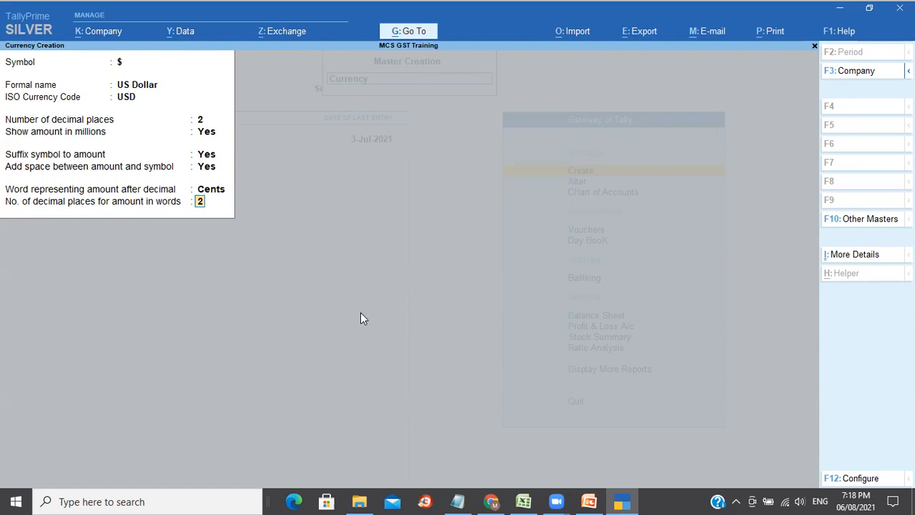
key(Return)
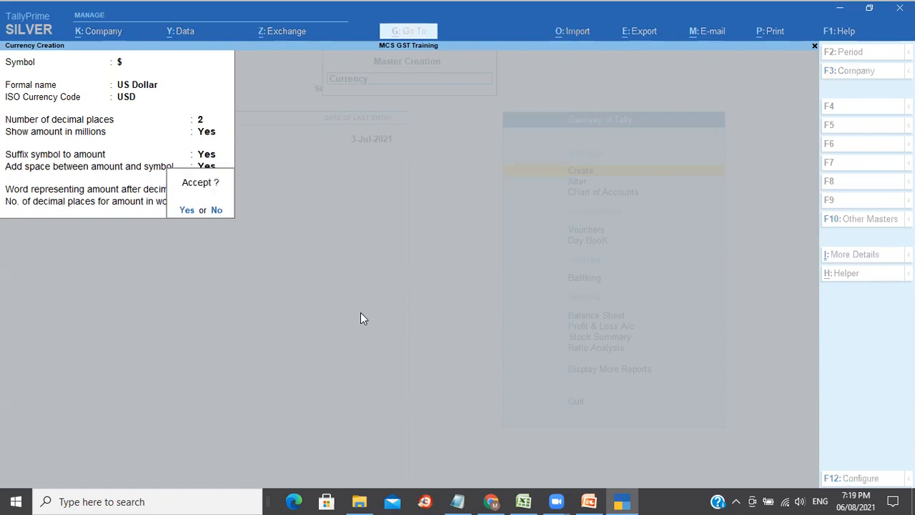
key(y)
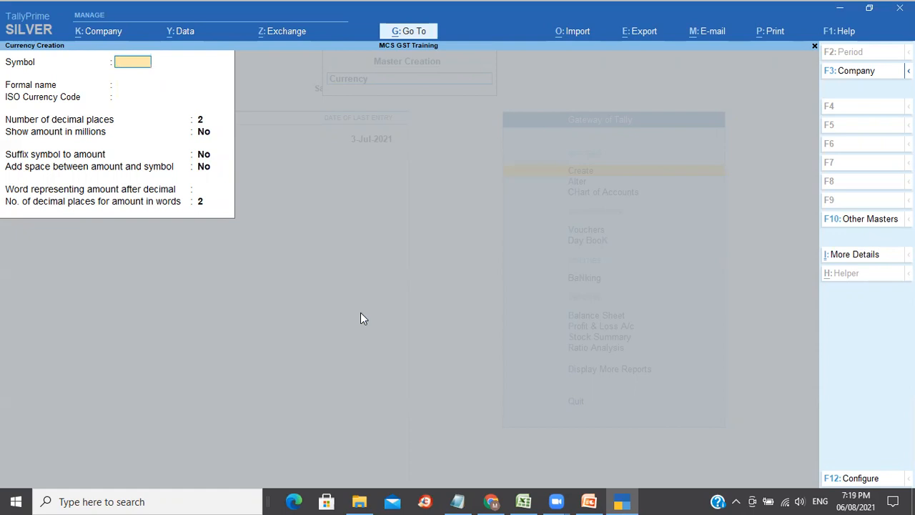
key(Escape)
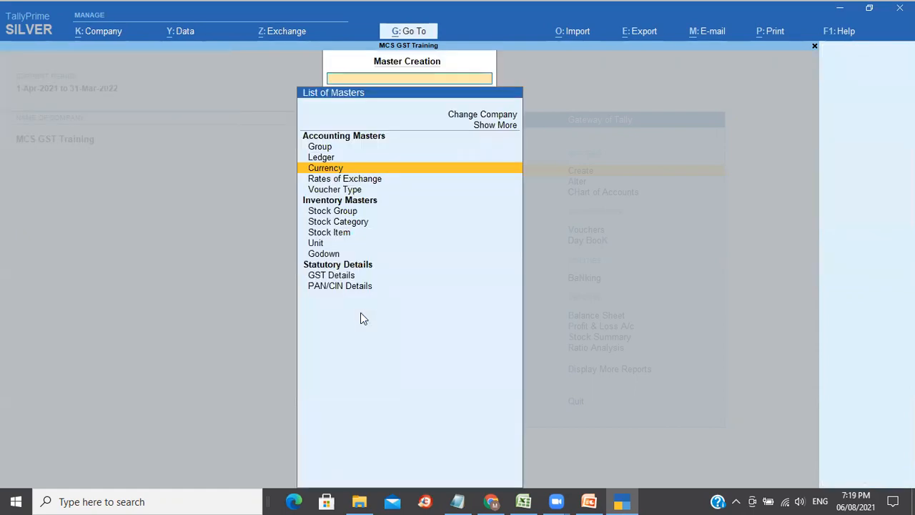
key(Escape)
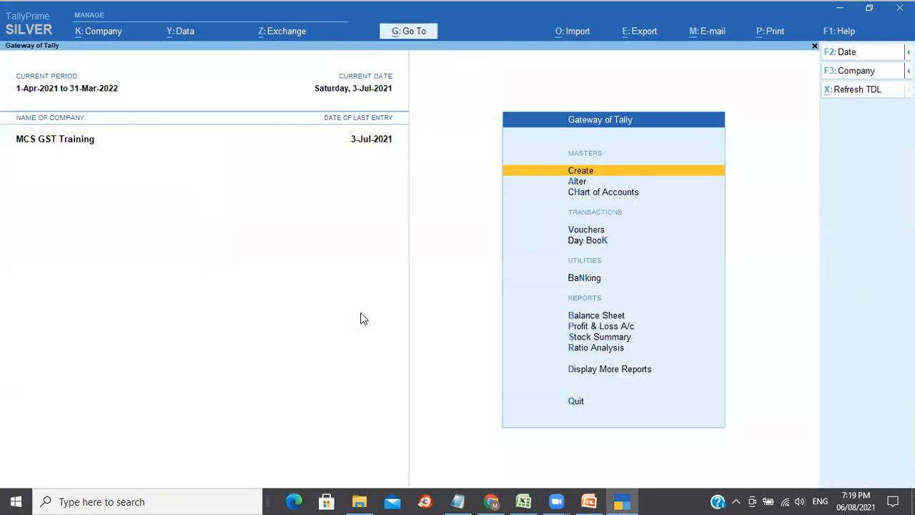
Open the $ currency for alteration, check its details and rates of exchange, and accept it without changes
key(a)
key(Down)
key(Down)
key(Return)
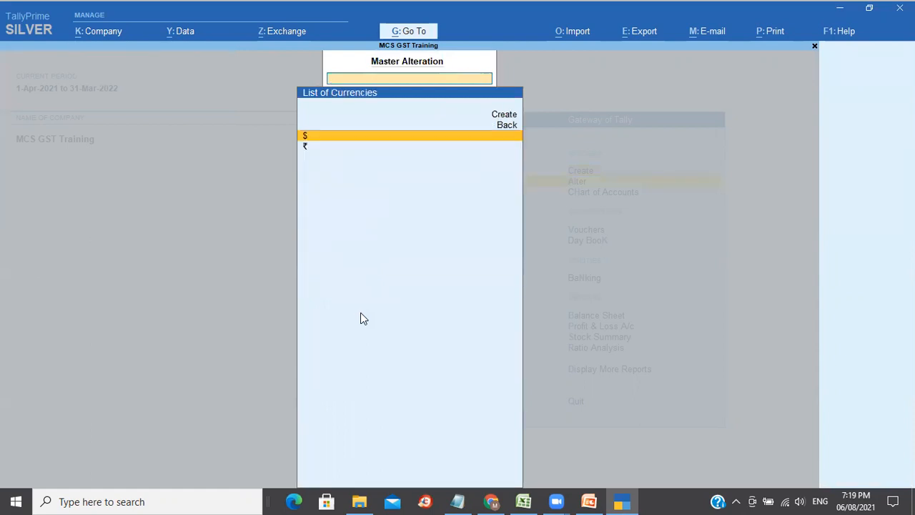
key(Return)
key(Return)
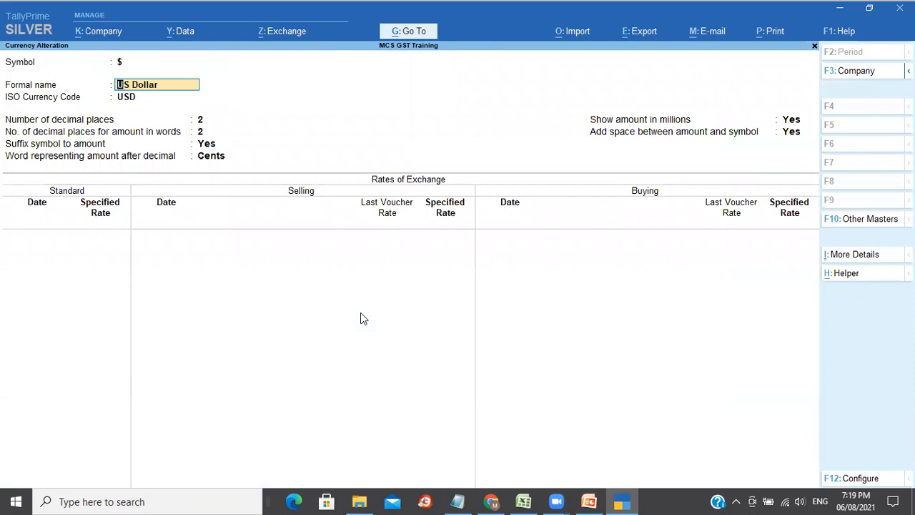
key(Return)
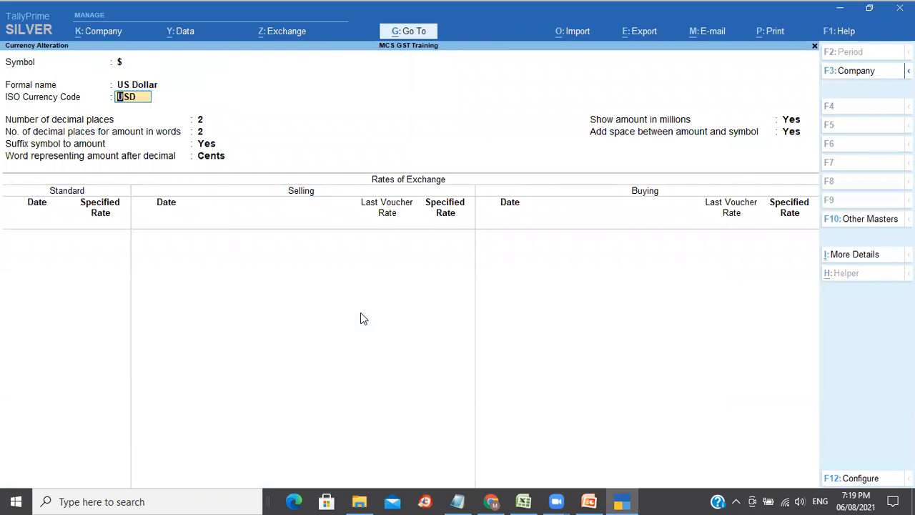
key(BackSpace)
key(ctrl+a)
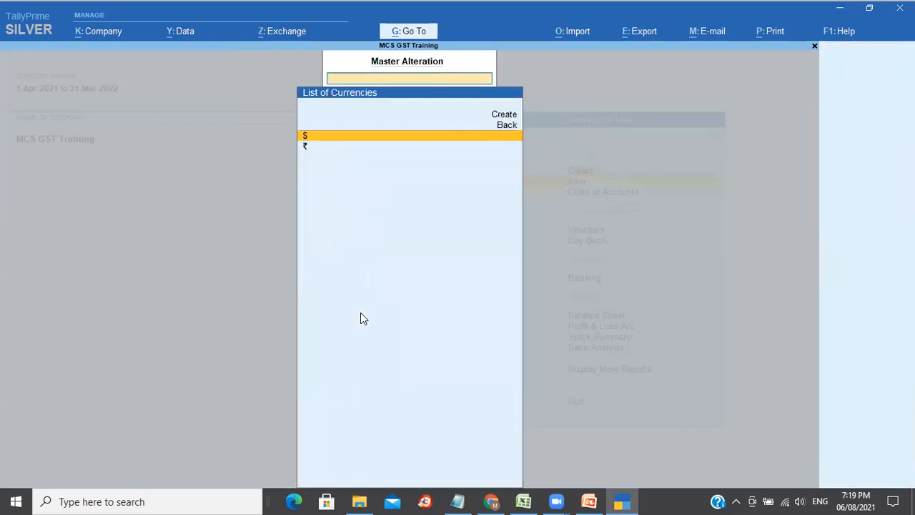
key(Escape)
key(Escape)
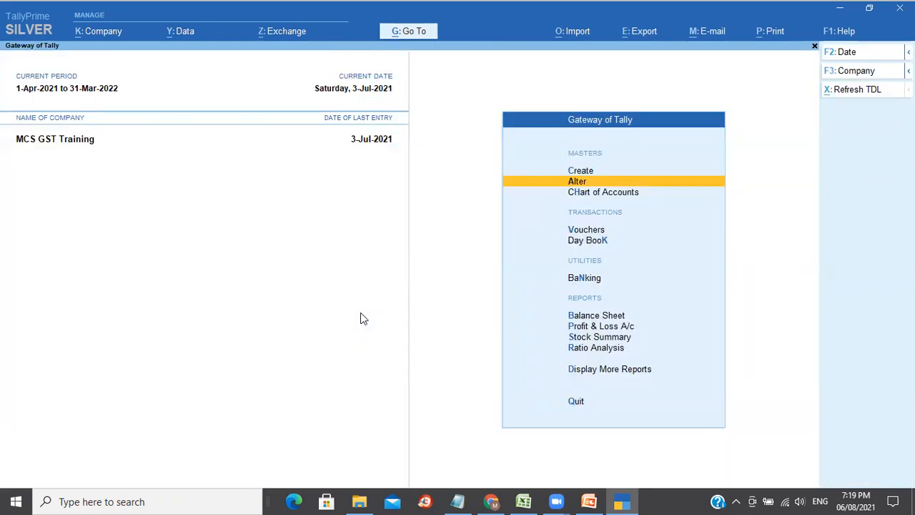
Start creating a new ledger named ACE Inc
key(Down)
key(Down)
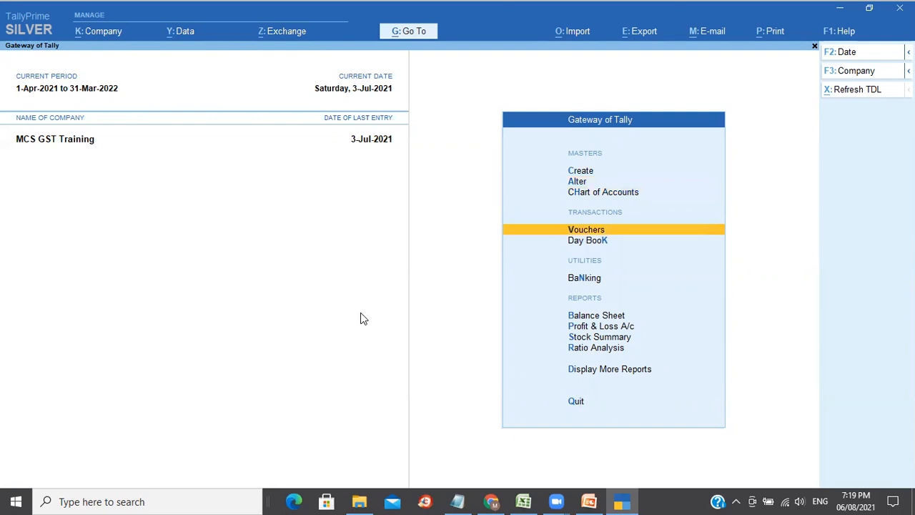
key(Up)
key(Up)
key(Up)
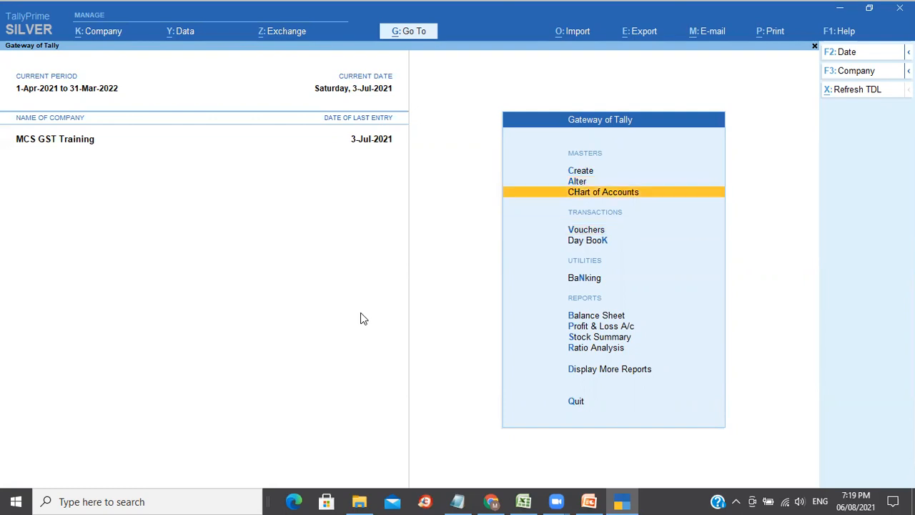
key(Return)
key(Down)
key(Return)
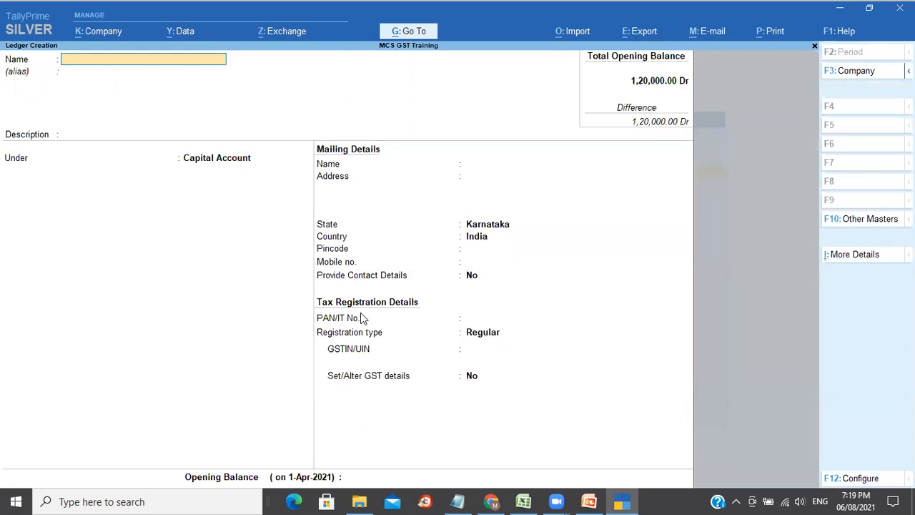
text(ACE Inc)
key(Return)
key(Return)
Place the ledger under Sundry Creditors, keeping the default bill-by-bill, credit and mailing name settings
key(Return)
text(Su)
key(Down)
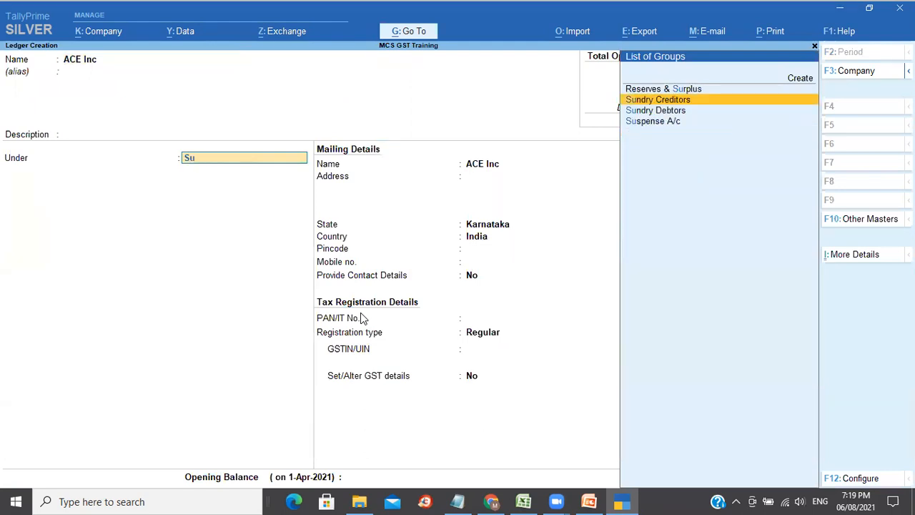
key(Return)
key(Return)
key(Return)
key(Return)
key(Return)
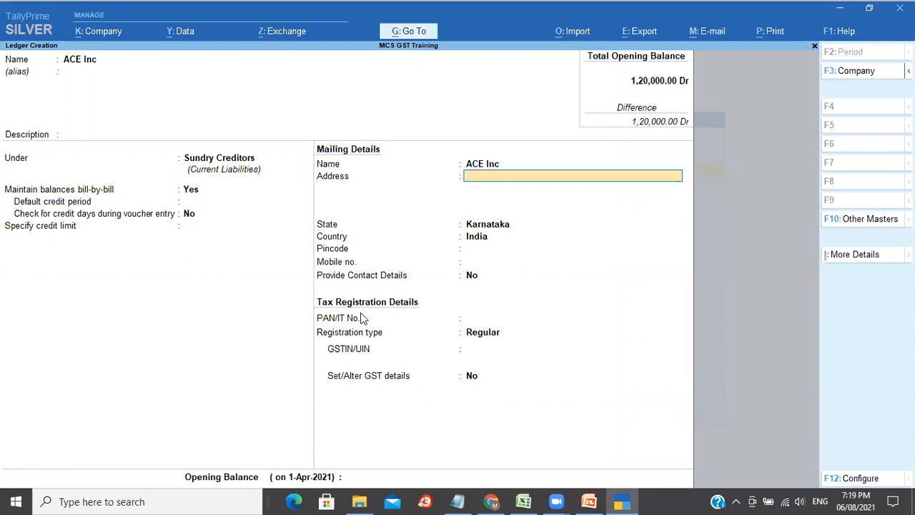
Set the ledger's state to Not Applicable and country to United States of America, leaving pincode and mobile number blank
key(Return)
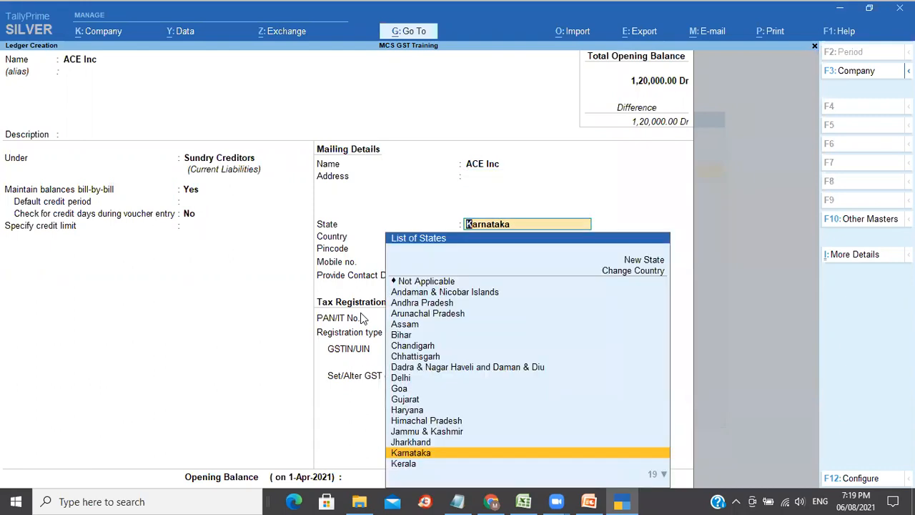
key(BackSpace)
key(Down)
key(Down)
key(Down)
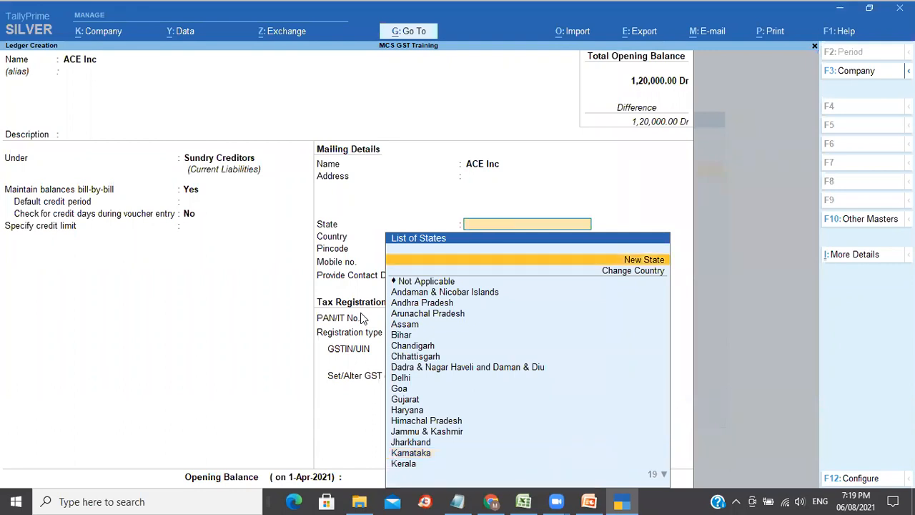
key(Return)
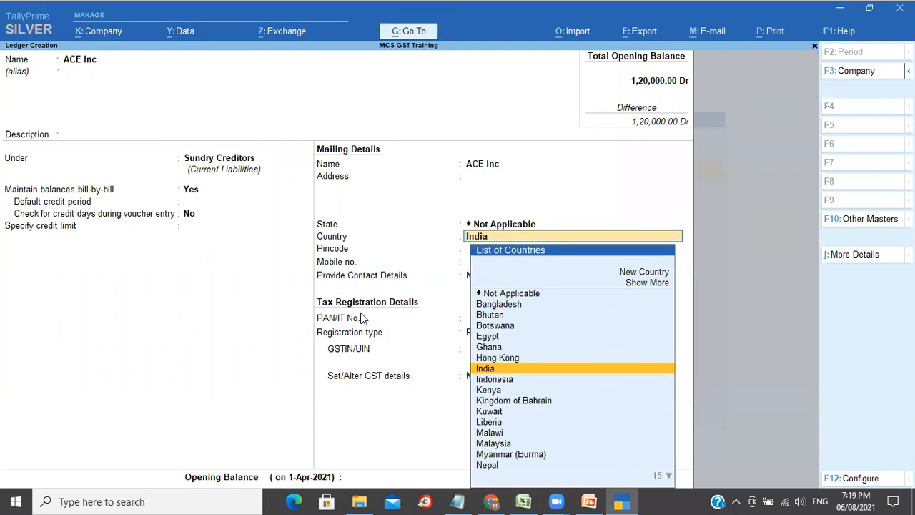
text(Unit)
key(Return)
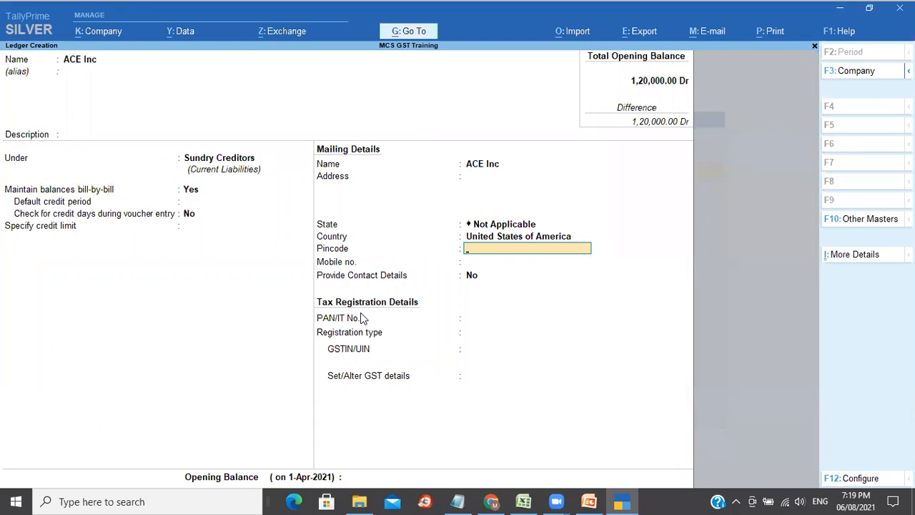
key(Return)
key(Return)
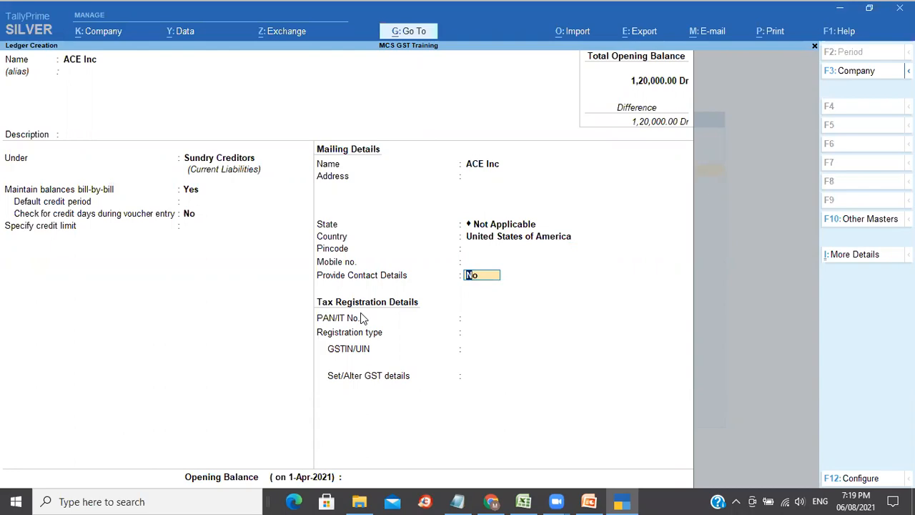
Switch to the Excel worksheet, review the supplier and USD-only notes in row 6, and return to TallyPrime
key(alt)
key(alt+Tab)
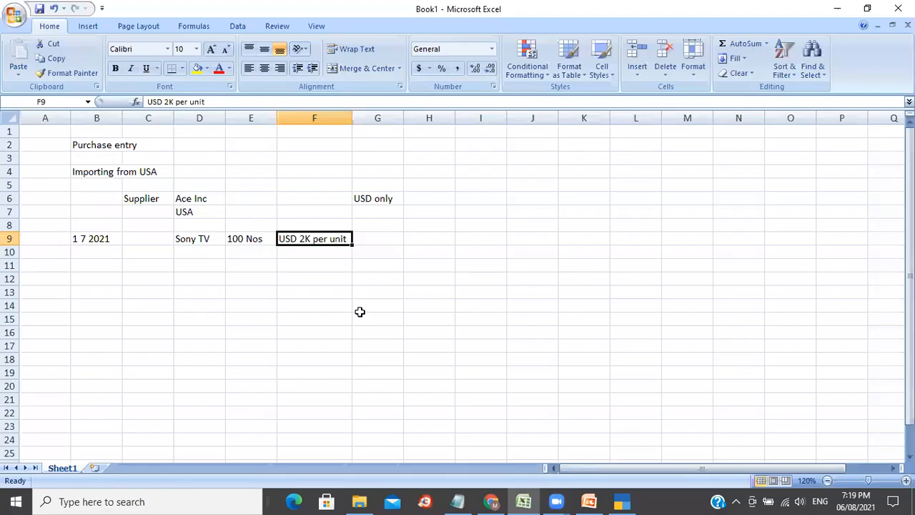
key(Up)
key(Up)
key(Up)
key(Right)
key(Left)
key(Left)
key(Left)
key(Right)
key(Right)
key(Right)
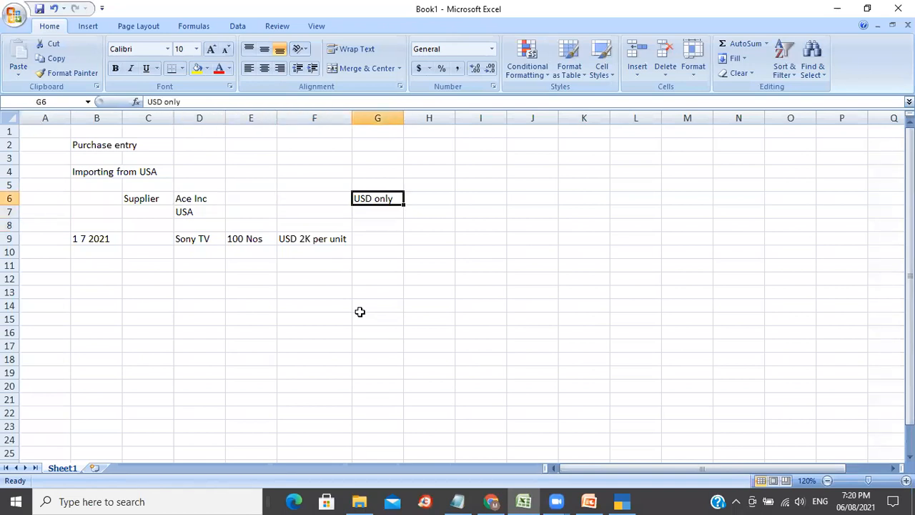
key(Left)
key(Left)
key(Left)
key(Right)
key(Right)
key(Right)
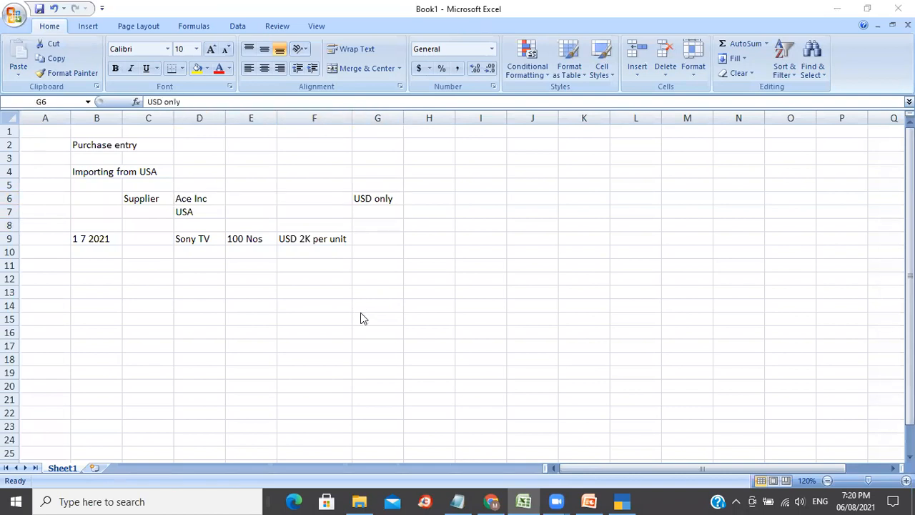
key(alt+Tab)
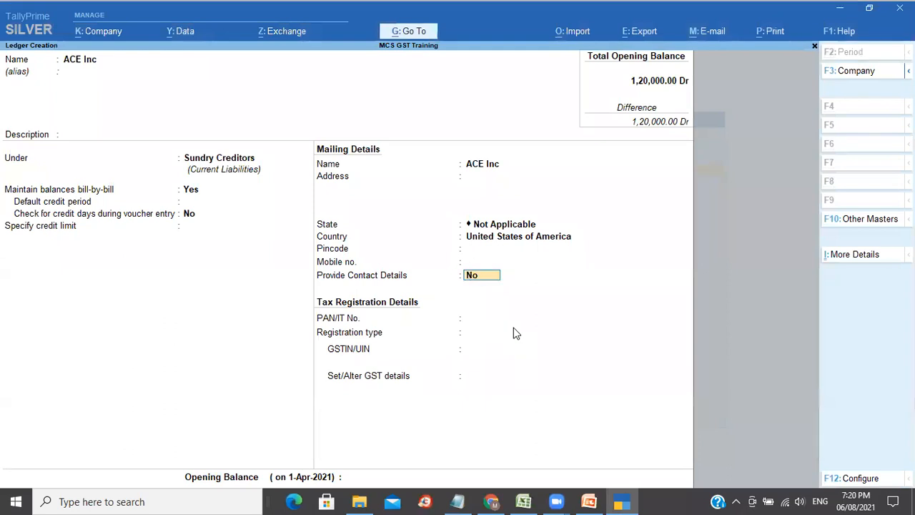
Set the currency of the ACE Inc ledger to $ (US Dollar) through its additional ledger details
click(864, 258)
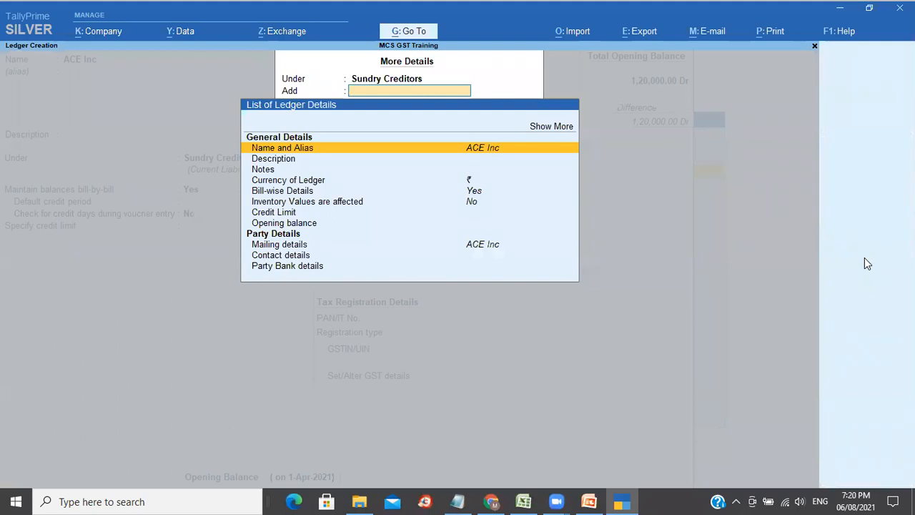
text(C)
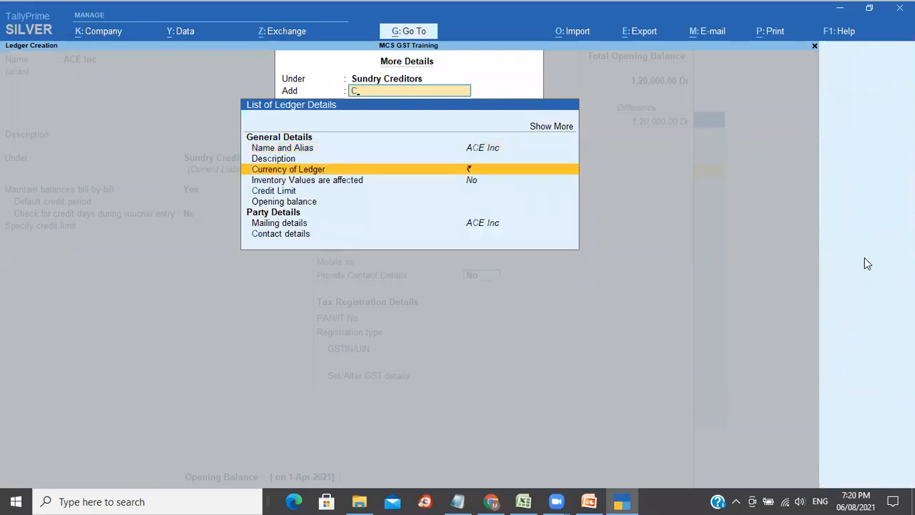
key(Return)
key(Up)
key(Down)
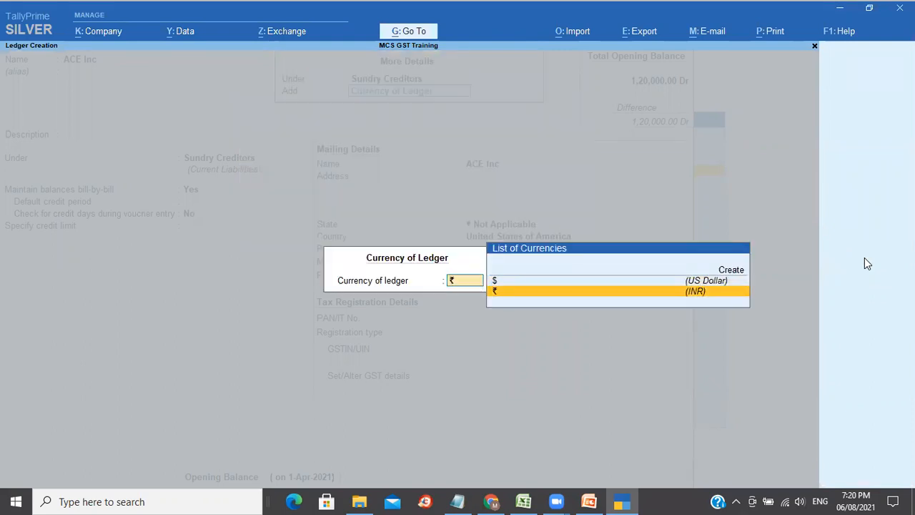
key(Up)
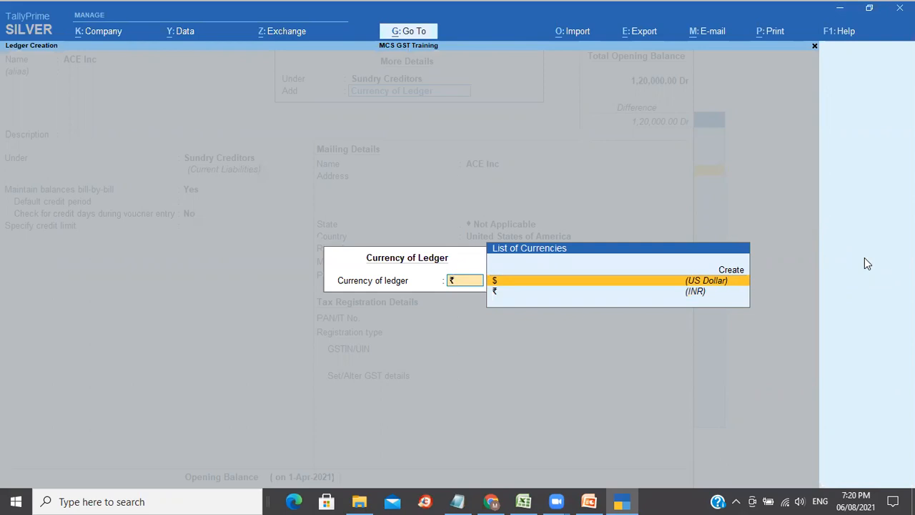
key(Return)
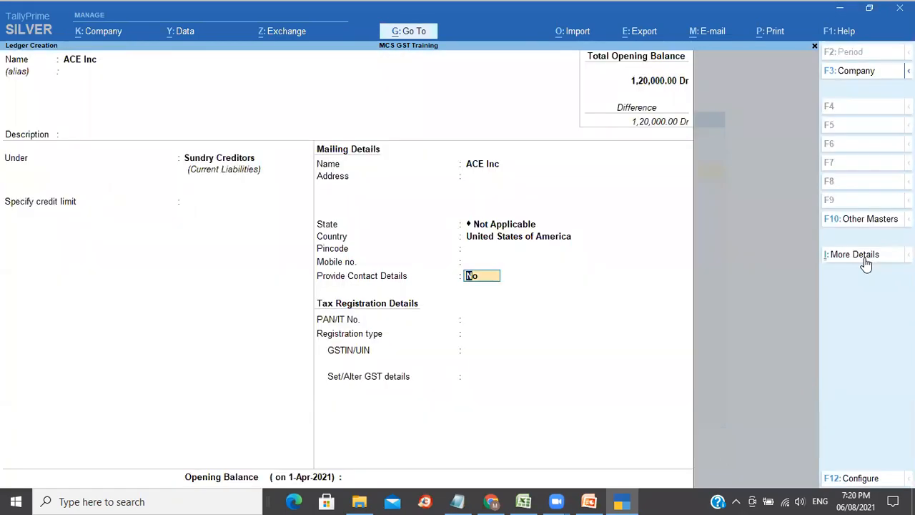
Save the ACE Inc ledger without contact or tax registration details and return to the Gateway of Tally
key(Return)
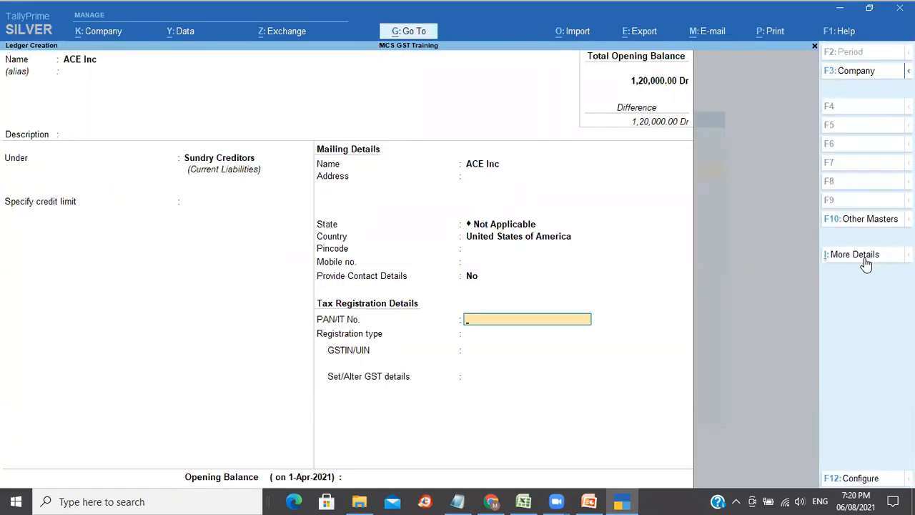
key(Return)
key(Return)
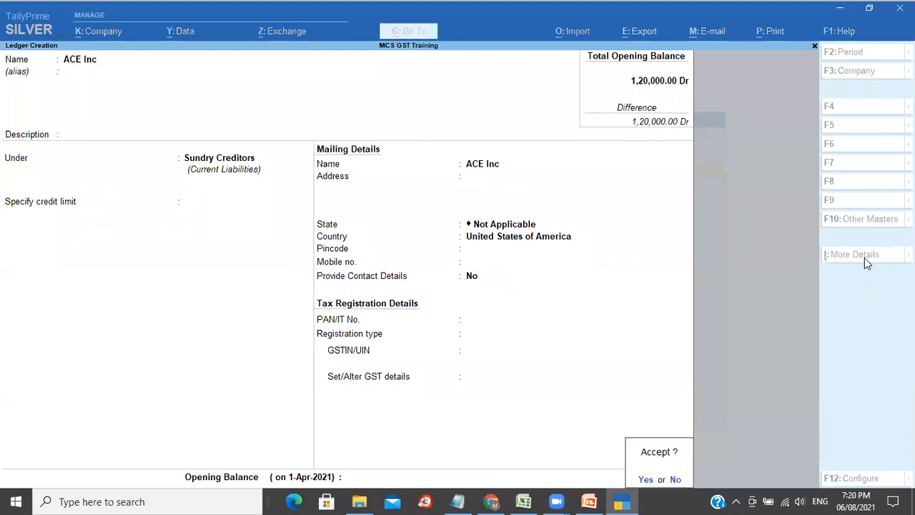
key(Return)
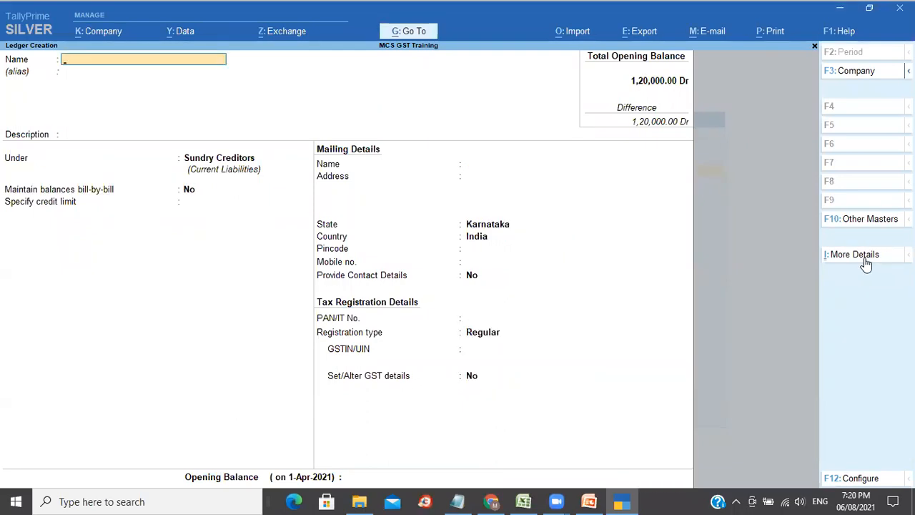
key(Escape)
key(Escape)
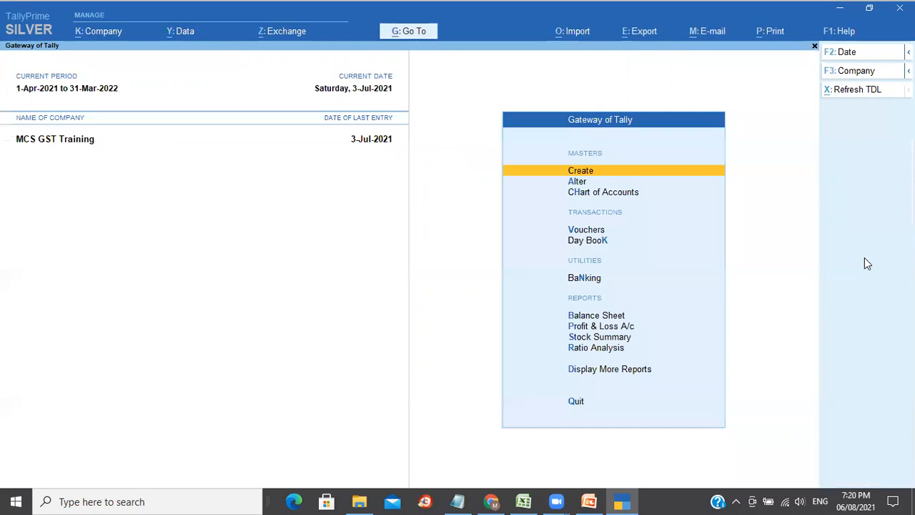
Start a new voucher of type Purchase Imports
key(Down)
key(Down)
key(Down)
key(Return)
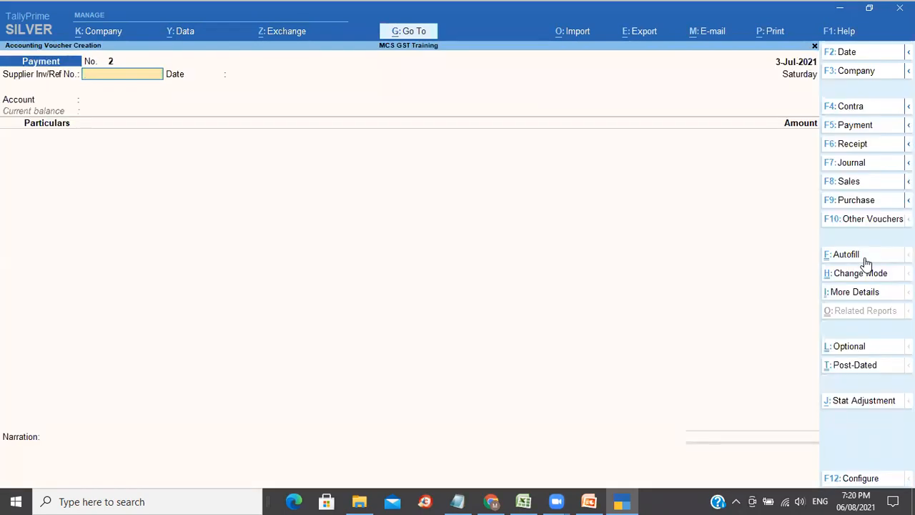
key(F9)
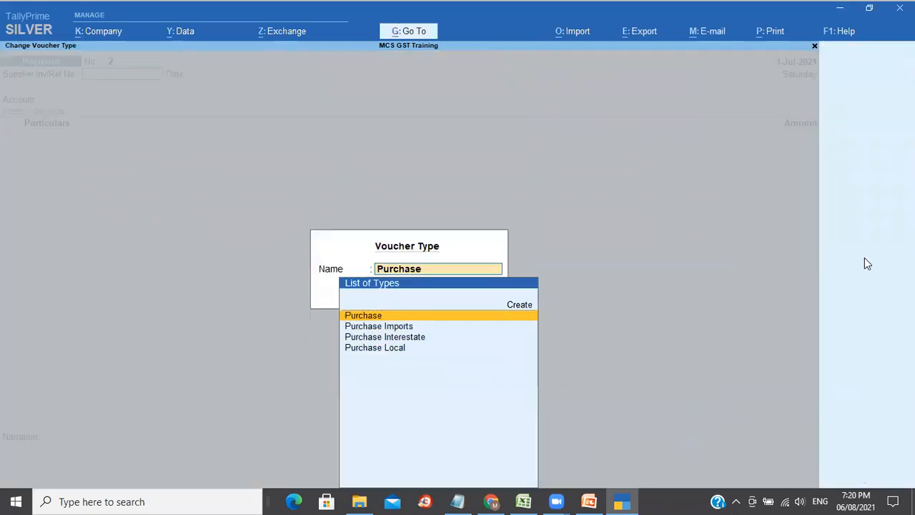
key(Down)
key(Return)
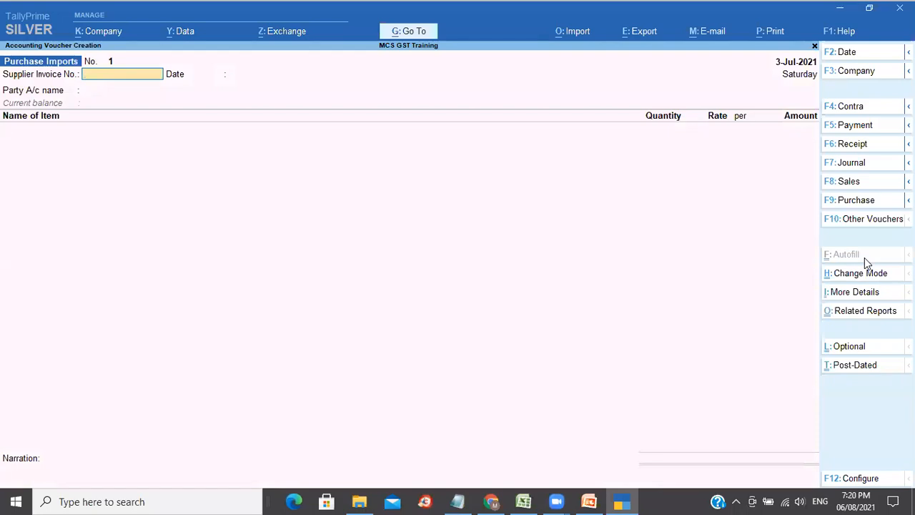
Date the voucher 1-Jul-2021 and enter supplier invoice number 32434 with the same date
key(F2)
text(1-7)
key(Return)
text(32434)
key(Return)
key(Return)
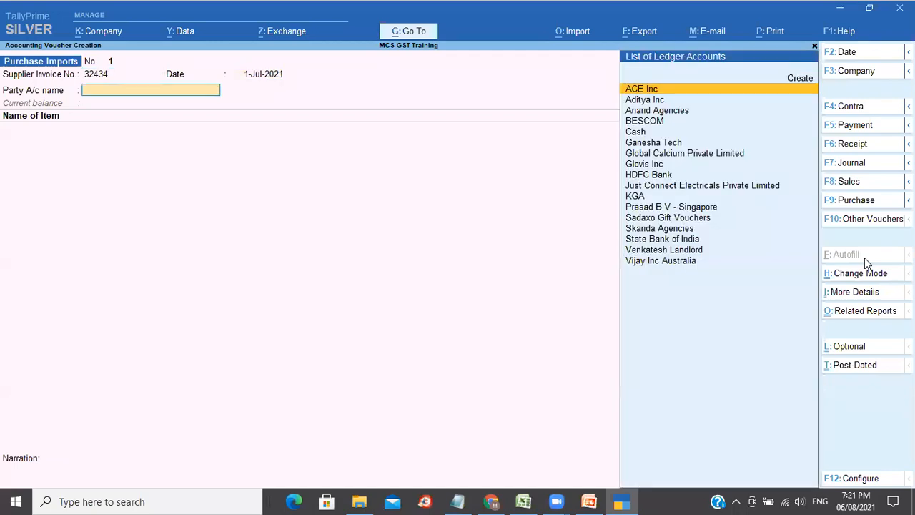
Choose ACE Inc as the party account and accept its receipt and party details without changes
key(Return)
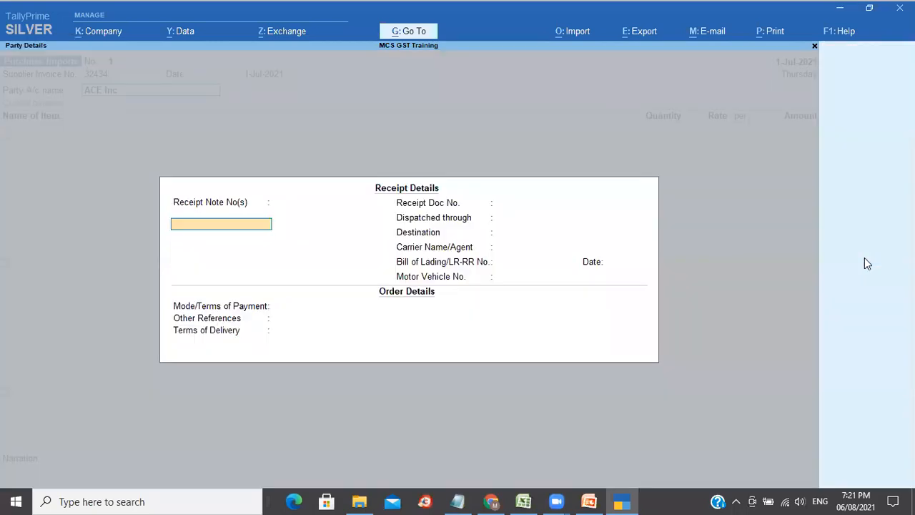
key(ctrl+a)
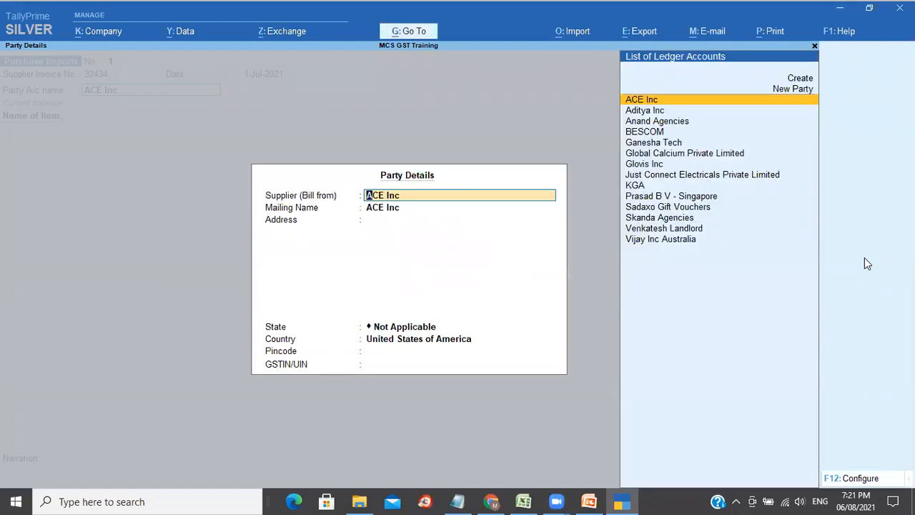
key(Return)
key(Return)
key(Return)
key(Return)
key(Return)
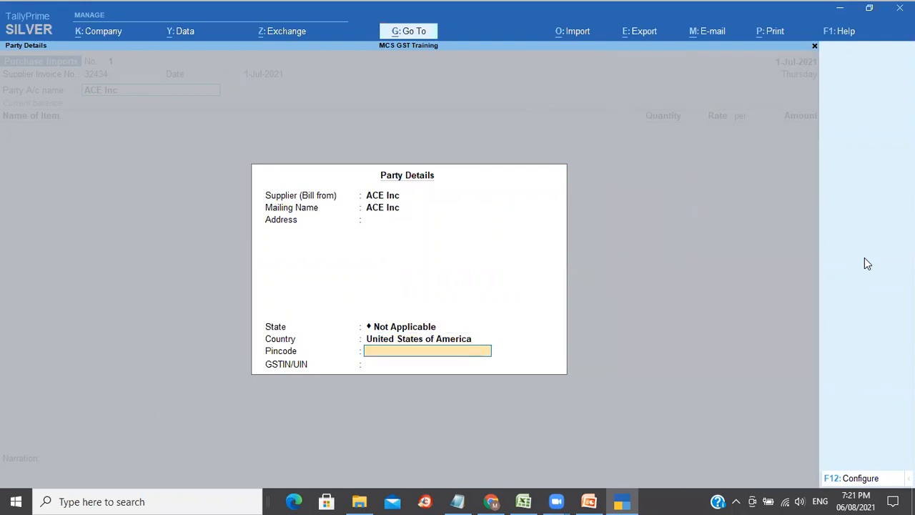
key(ctrl+a)
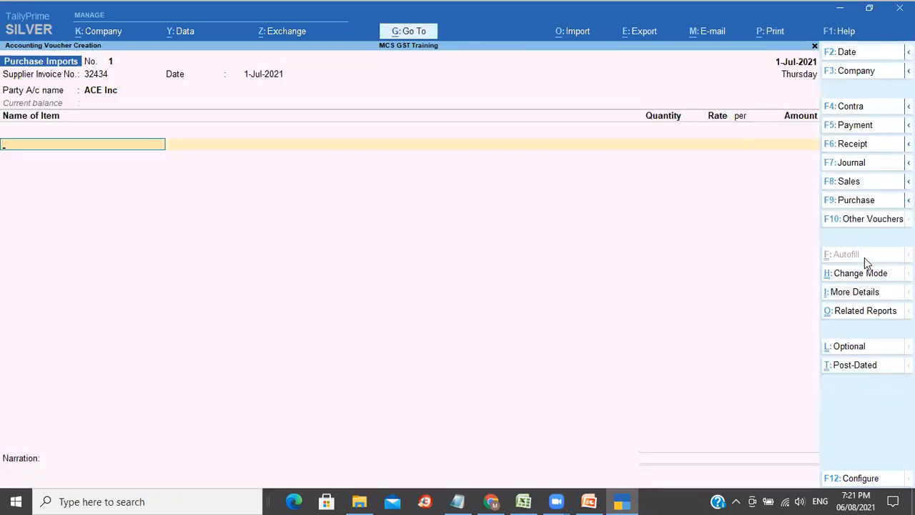
Add the item Sony TV and allocate a quantity of 100 Pcs to the Main Location godown
text(So)
key(Return)
key(Return)
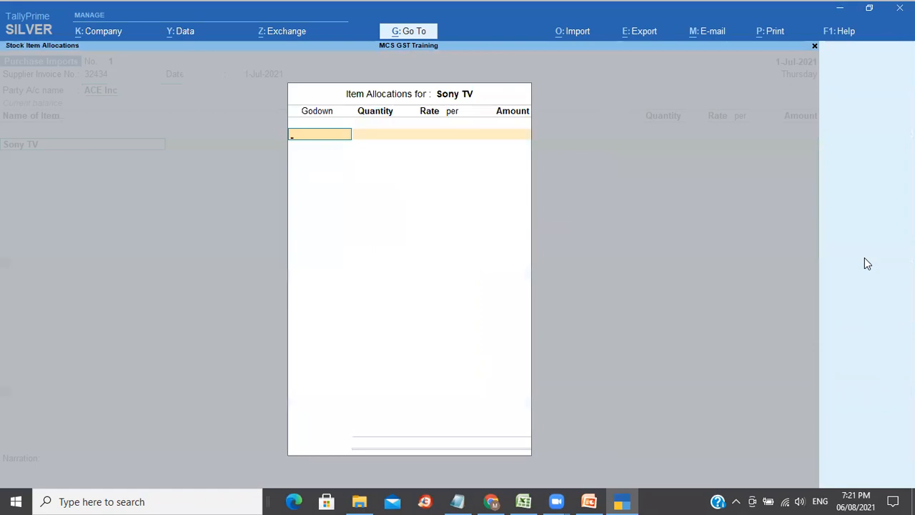
key(Down)
key(Down)
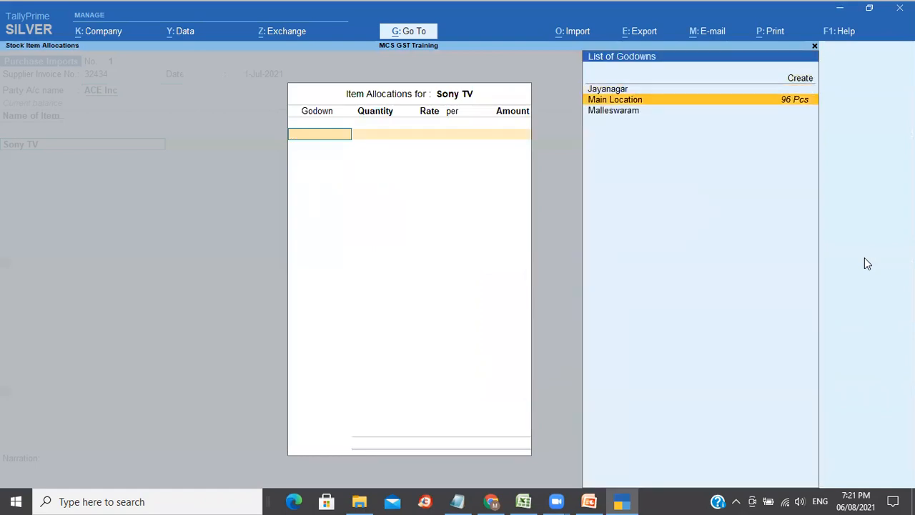
key(Return)
text(100)
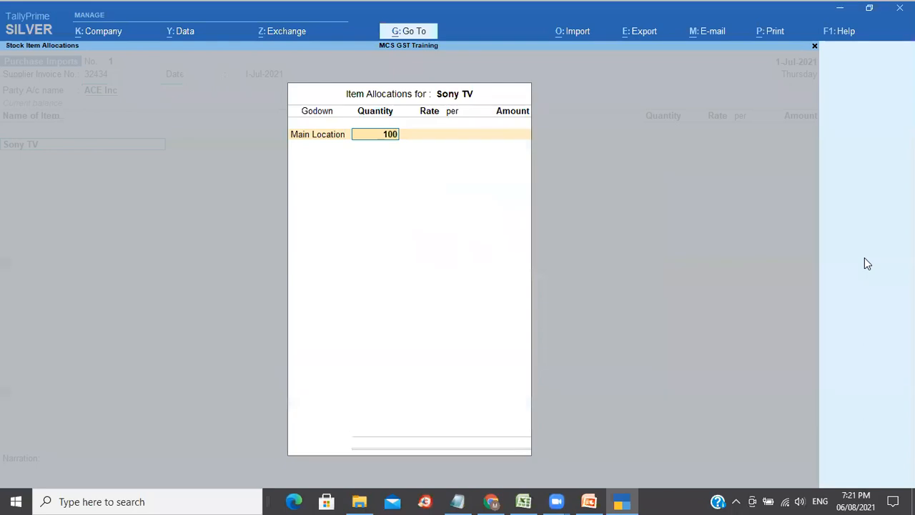
key(Return)
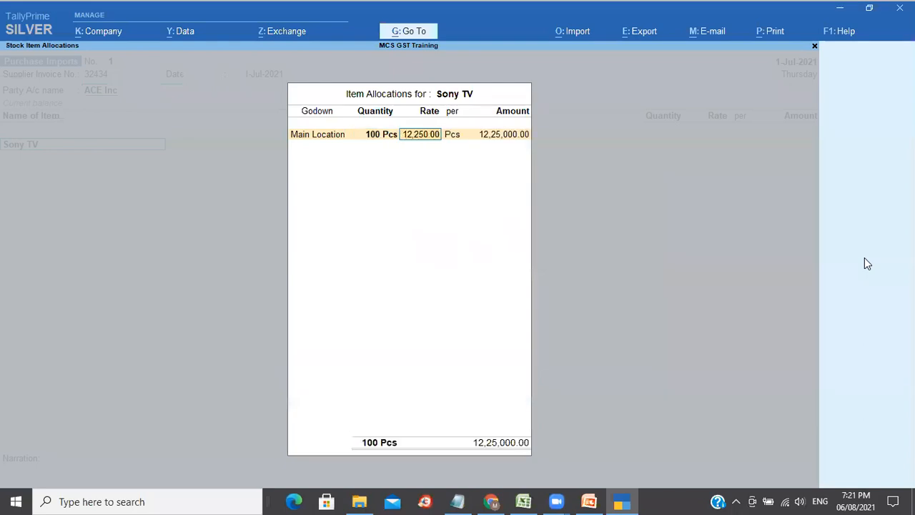
Switch to the Excel workbook Book1, check the per-unit price noted for the Sony TV, and return to TallyPrime
key(alt+Tab)
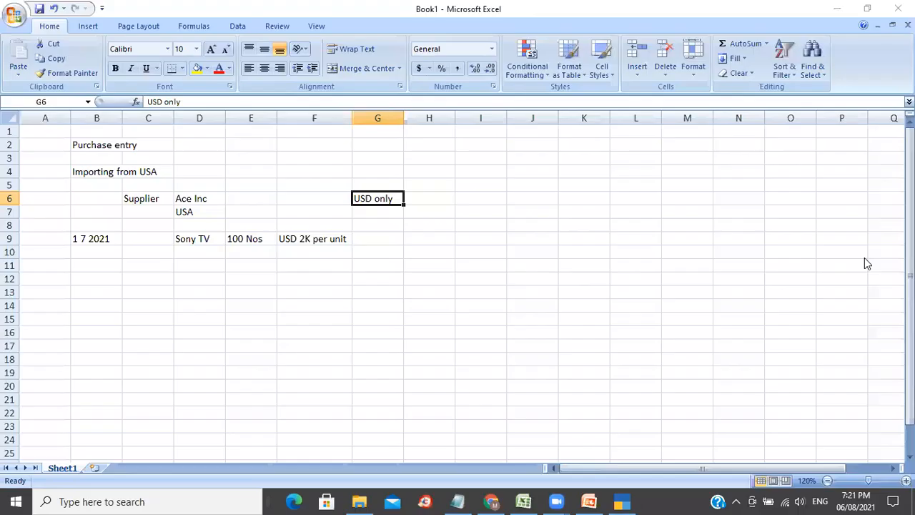
key(Down)
key(Down)
key(Down)
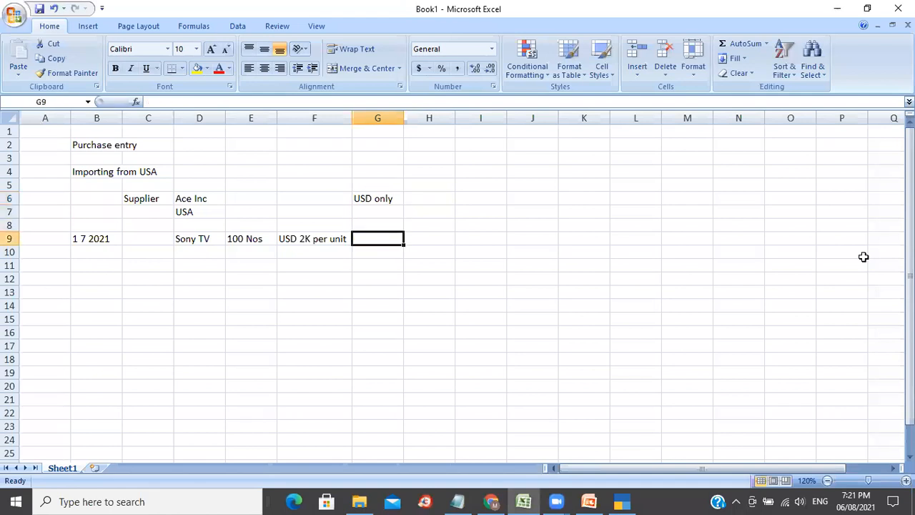
key(Left)
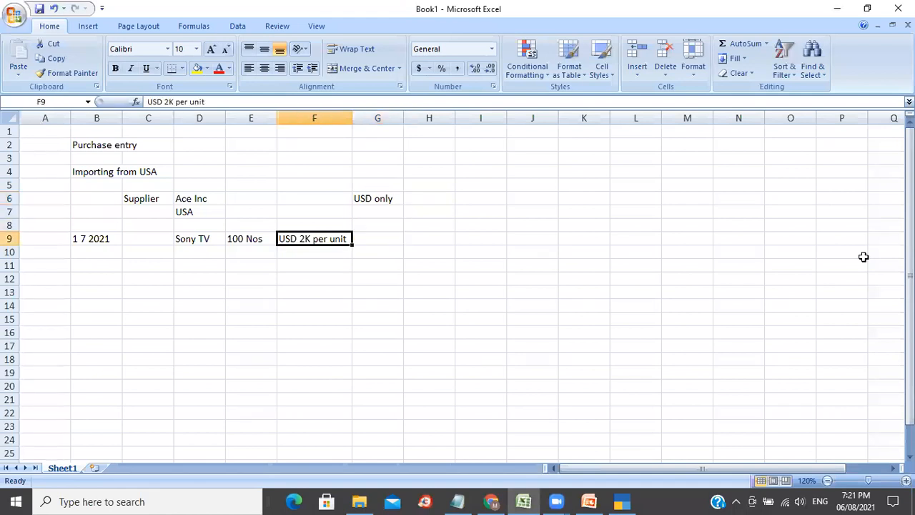
key(alt+Tab)
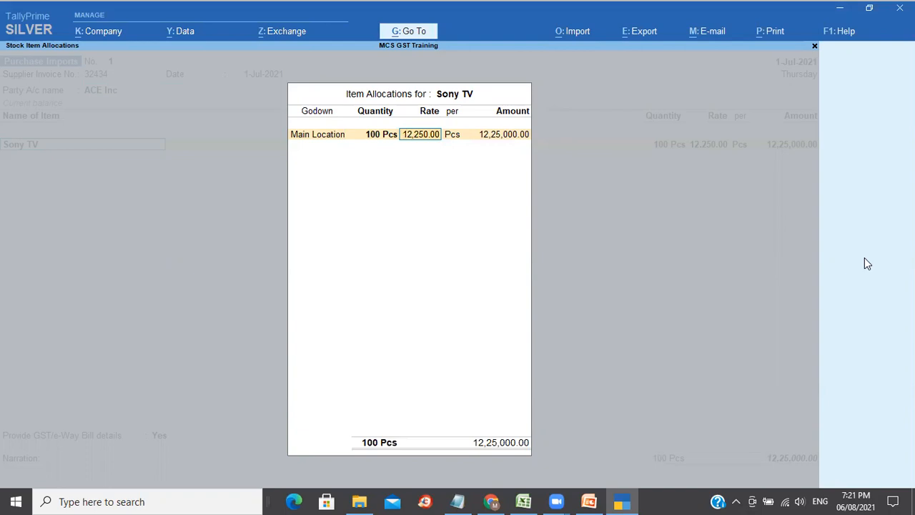
Set the Sony TV rate to 2,000 $ per Pcs for the Main Location allocation
text(5)
text(2000)
key(Return)
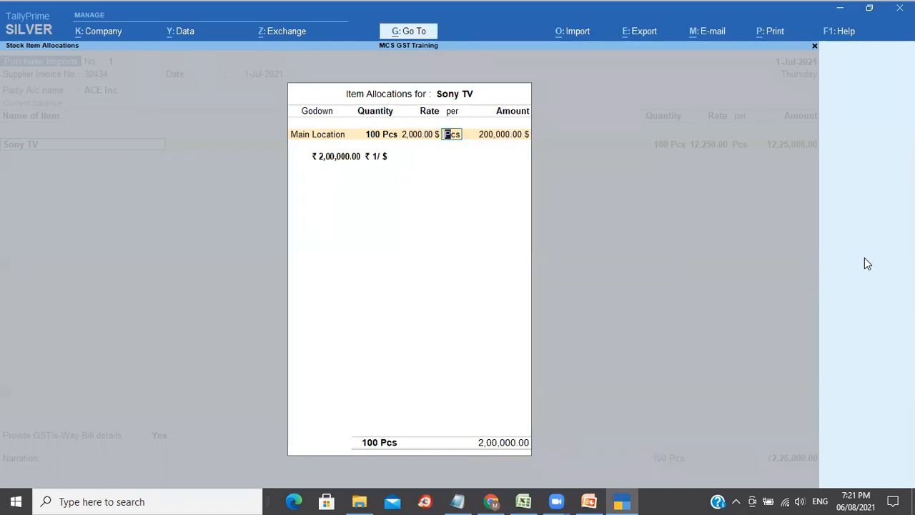
key(BackSpace)
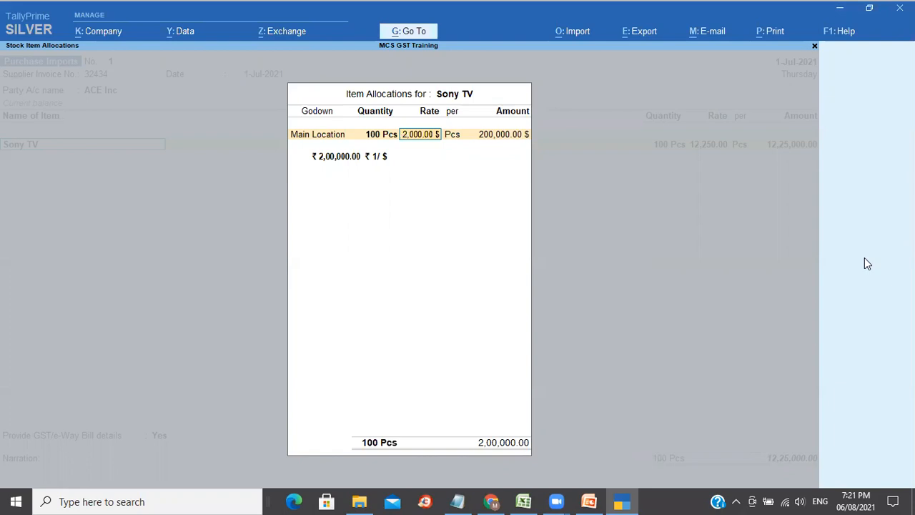
key(Return)
Set the rate of exchange to ₹ 75/$ and complete the Sony TV item allocation
key(Return)
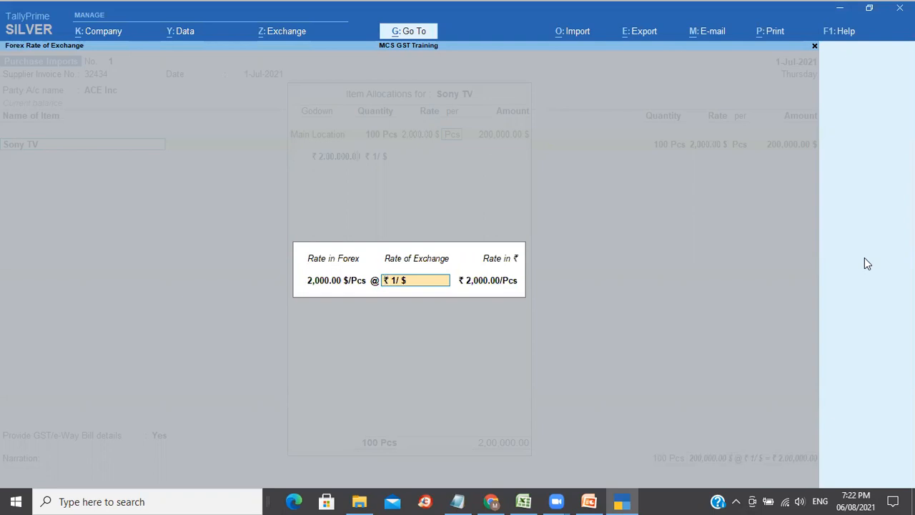
text(75/$)
key(Return)
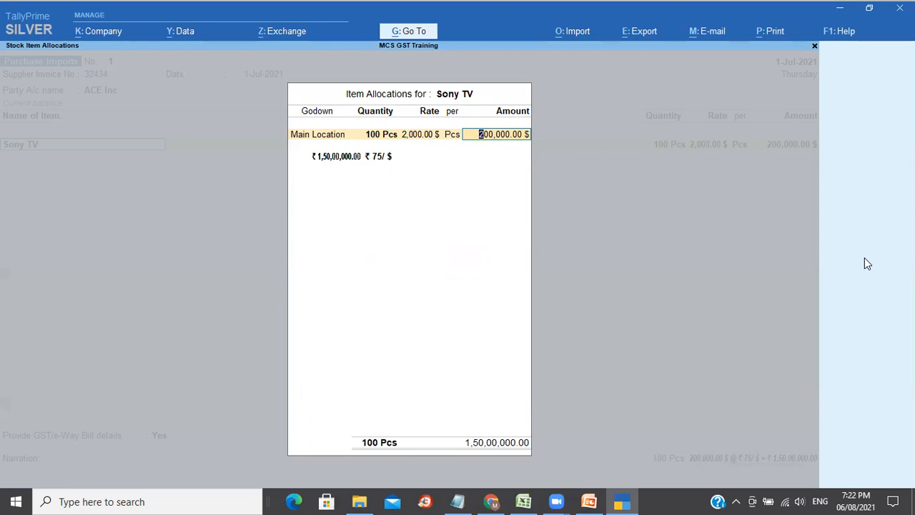
key(Return)
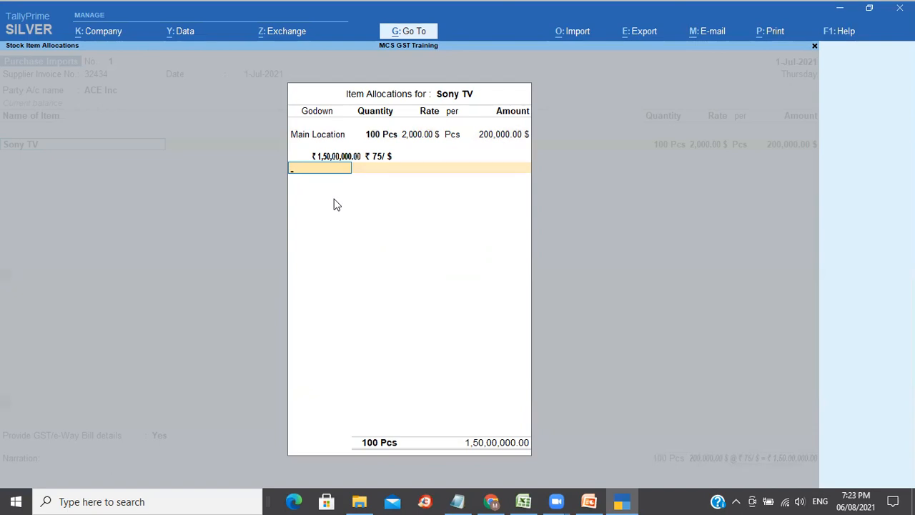
key(Return)
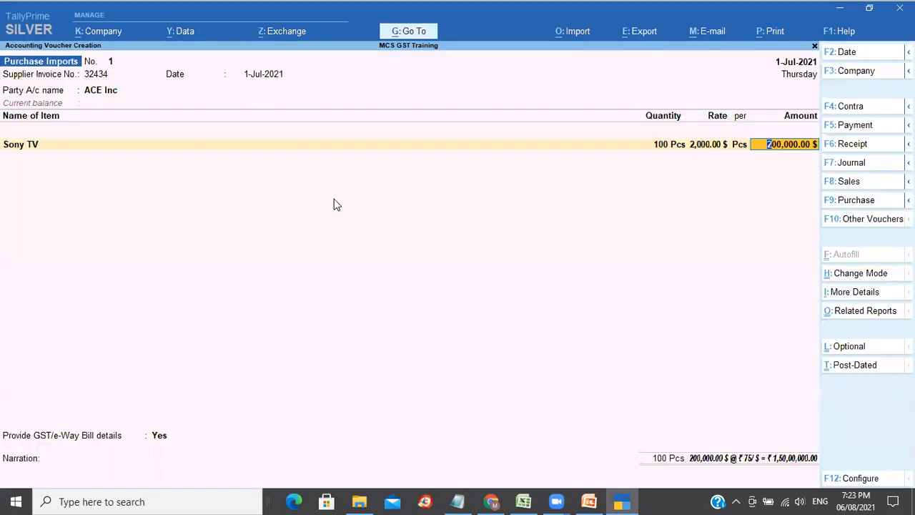
Book the Sony TV amount to the Purchase ledger with a taxable amount of 1,50,00,000.00
key(Return)
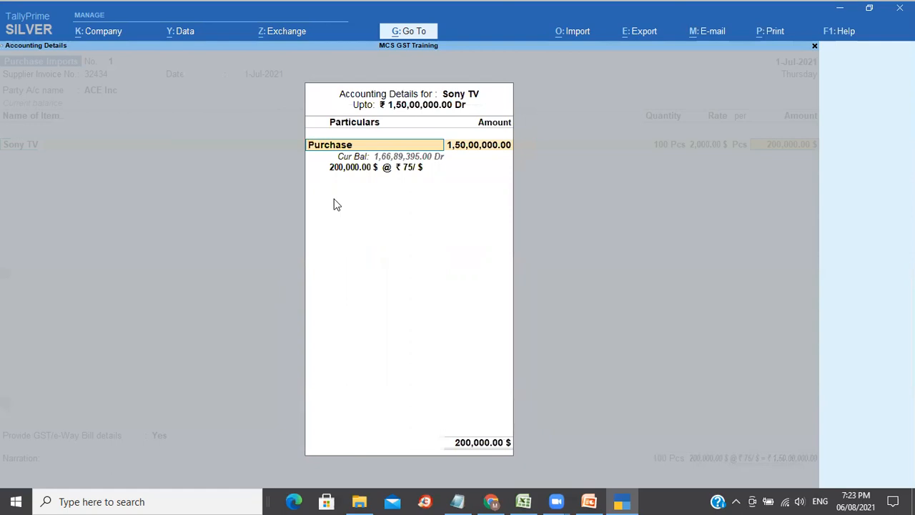
key(Return)
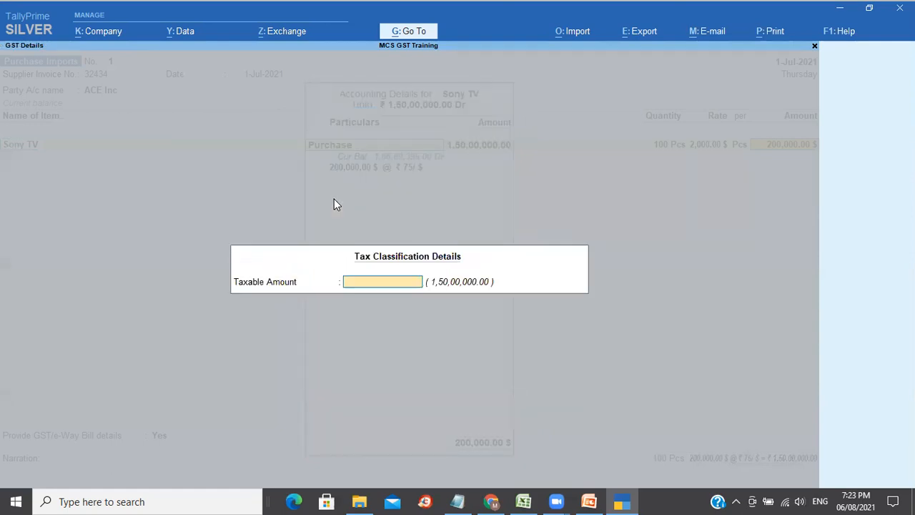
key(Return)
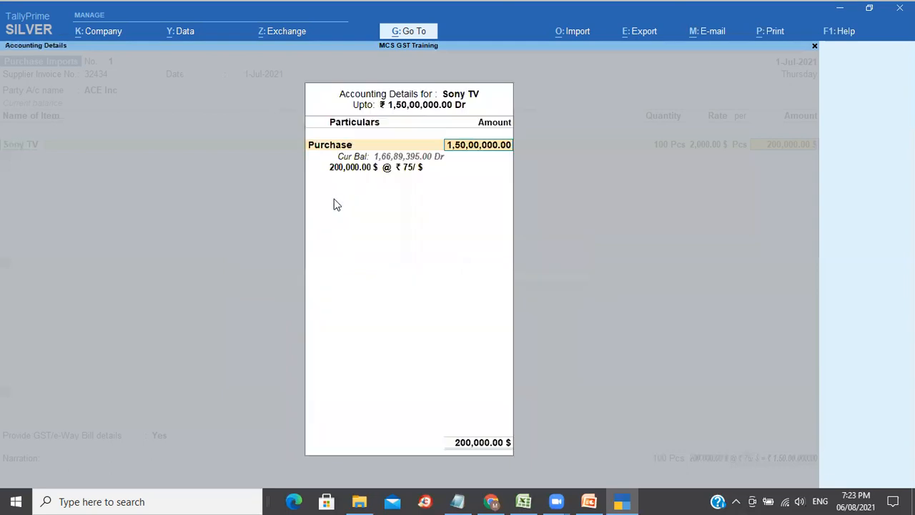
key(BackSpace)
key(Return)
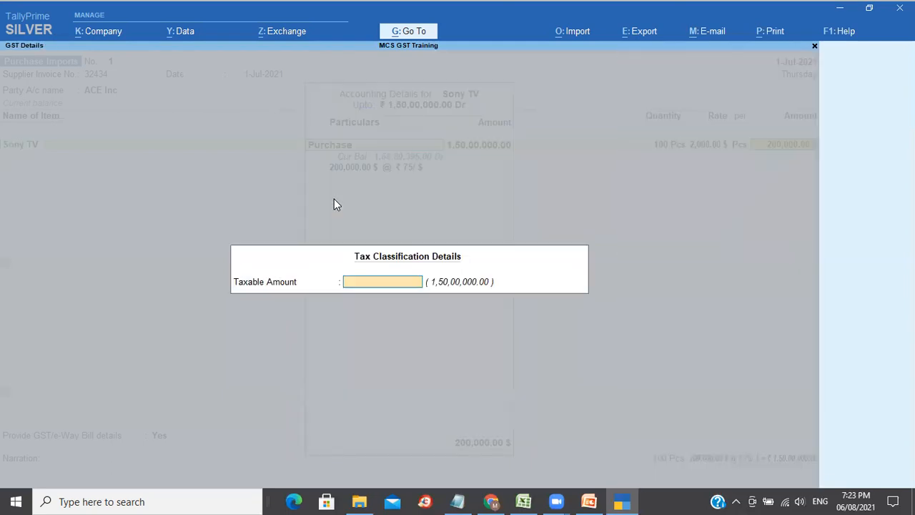
text(im)
key(BackSpace)
key(BackSpace)
text(150)
text(00)
key(Return)
key(Return)
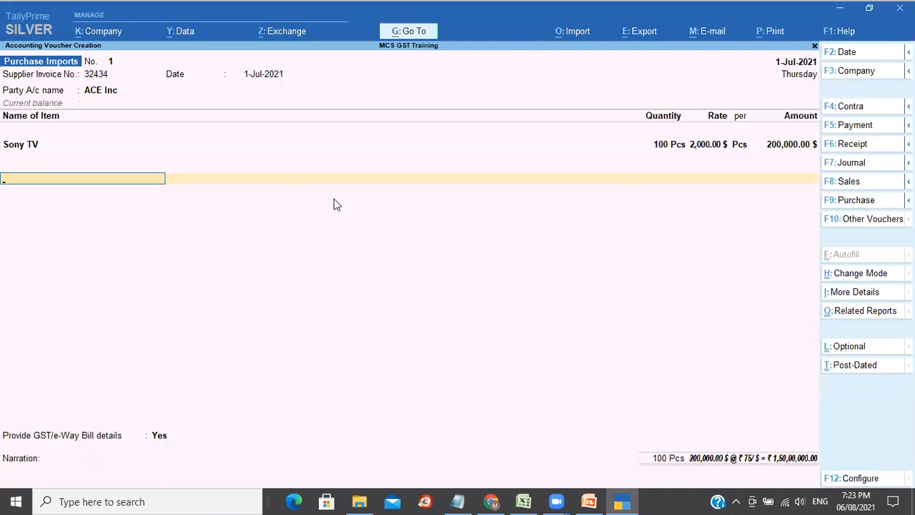
End the item list, set Provide GST/e-Way Bill details to No, and enter the narration "Being purchase entered"
key(Return)
key(Down)
key(Return)
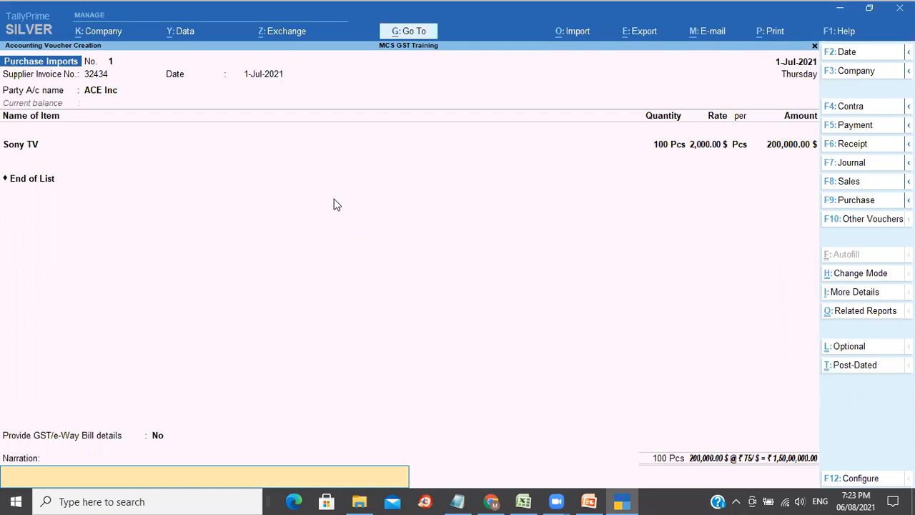
text(Being purchase entered)
key(Return)
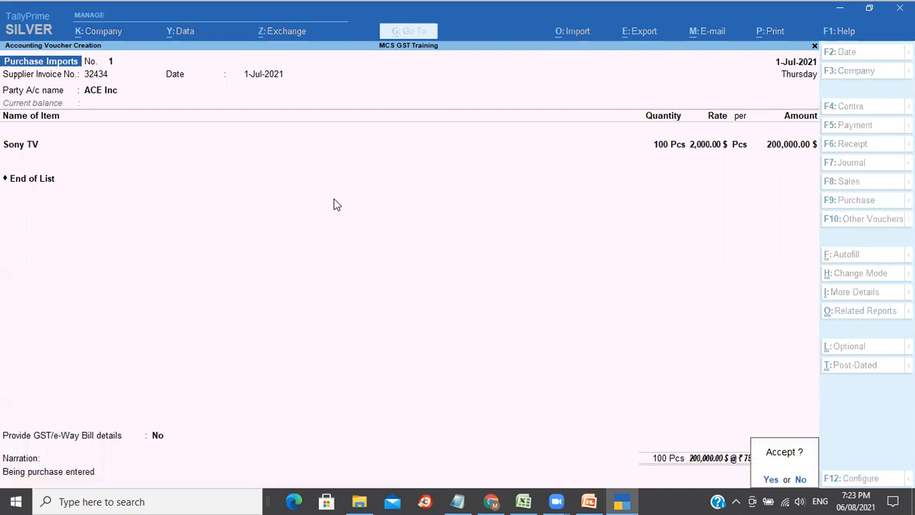
Hold off saving the voucher and review the Sony TV item allocation, accepting it without changes
key(n)
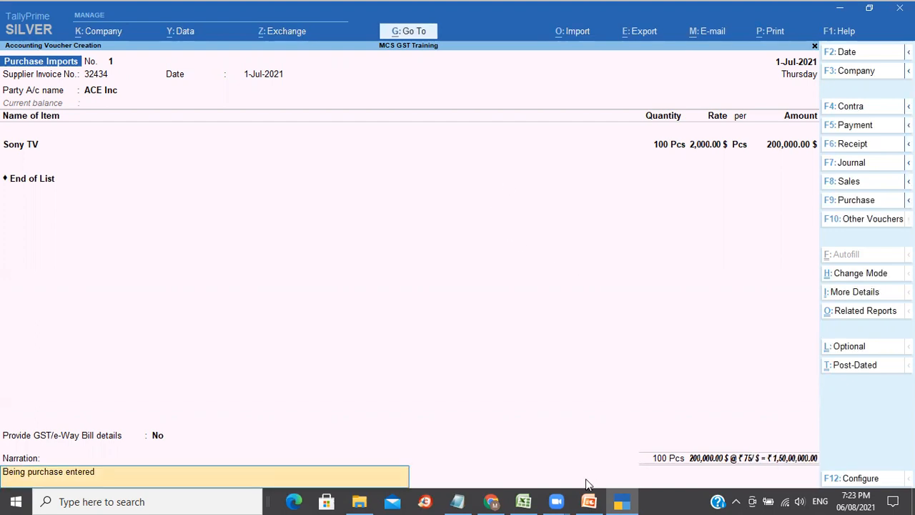
key(alt+Tab)
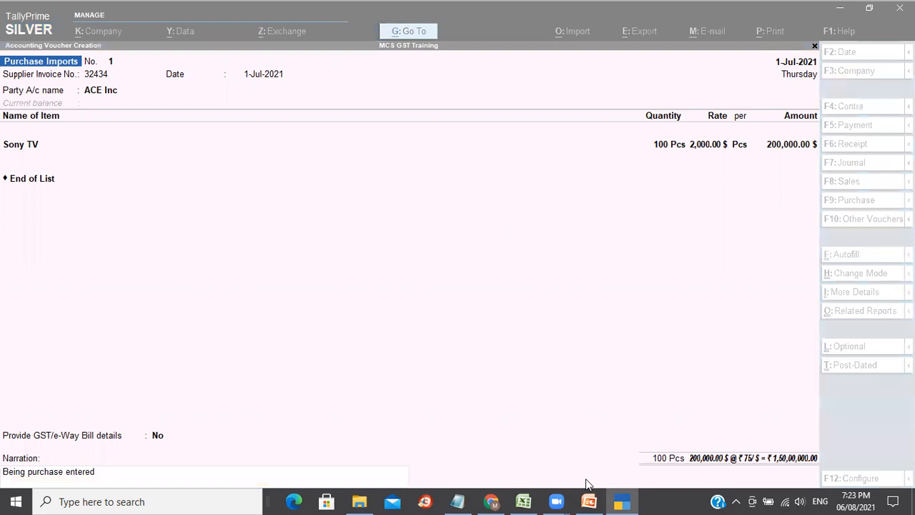
click(608, 349)
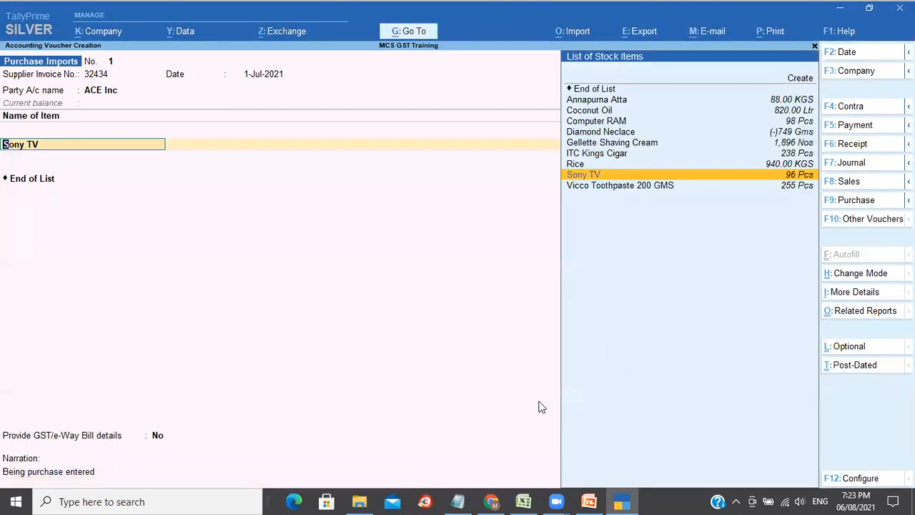
key(Return)
key(Return)
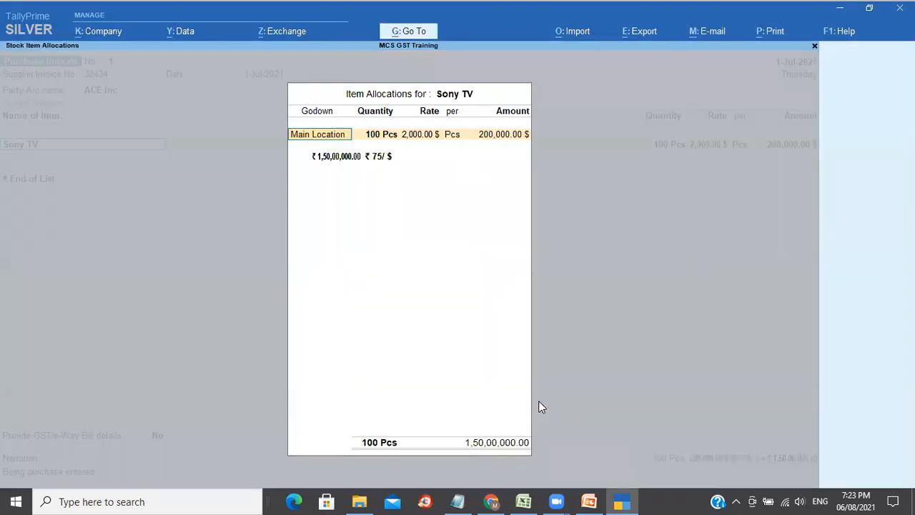
key(ctrl+a)
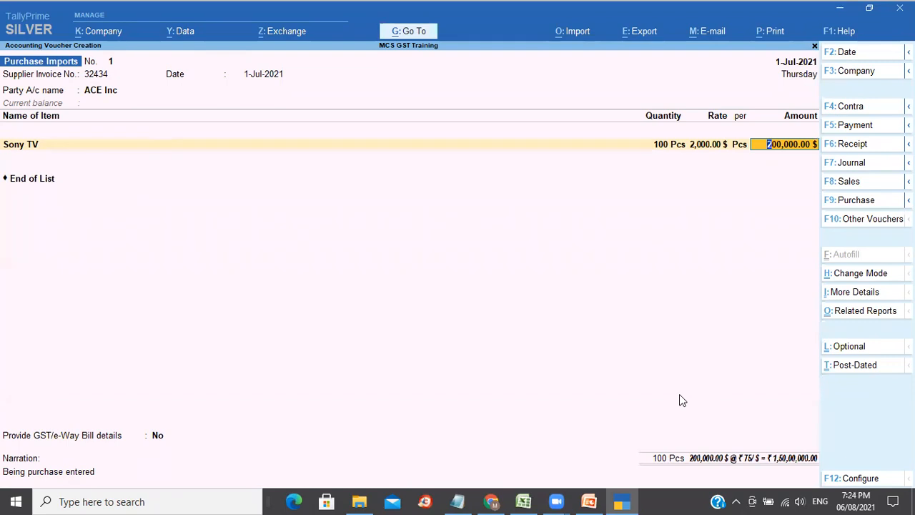
Accept the remaining accounting, tax and narration details as they are and save the Purchase Imports voucher
key(Return)
key(Return)
key(Return)
key(Return)
key(Return)
key(Return)
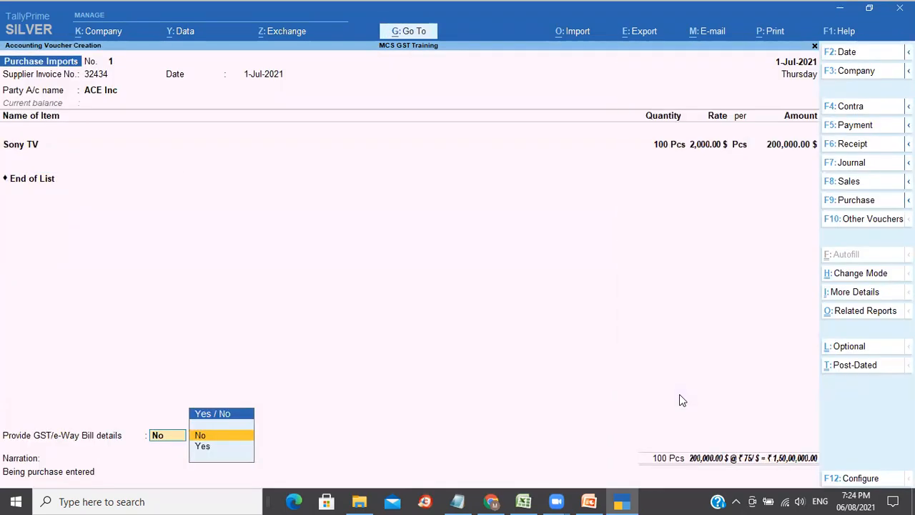
key(Return)
key(Return)
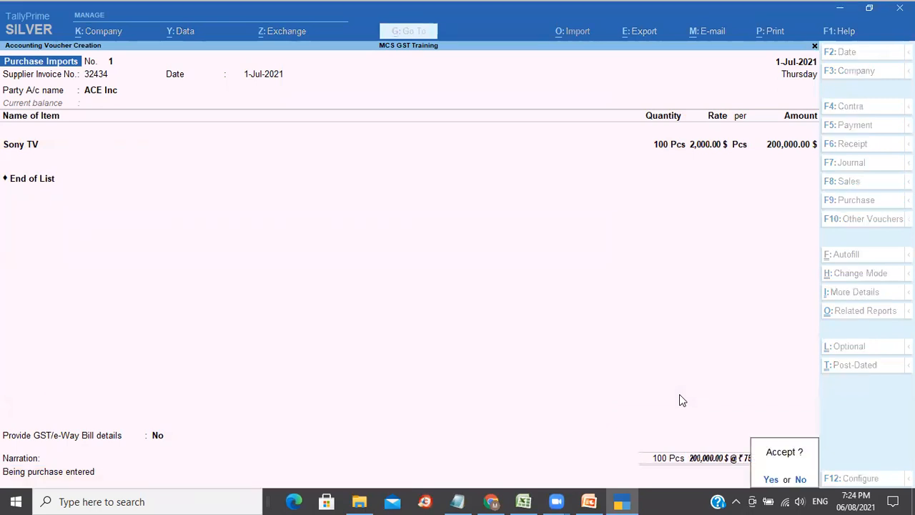
key(Return)
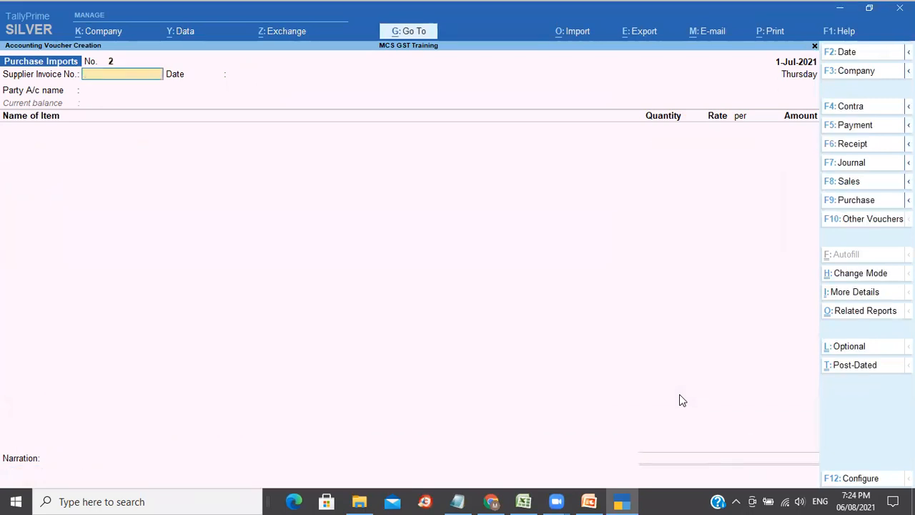
Reopen the saved Purchase Imports voucher and examine its print preview at enlarged size
key(Page_Up)
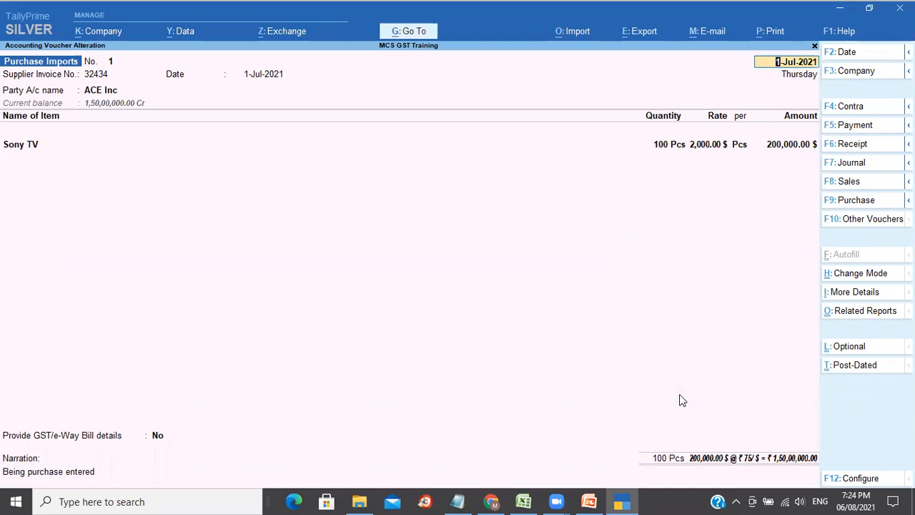
key(ctrl+p)
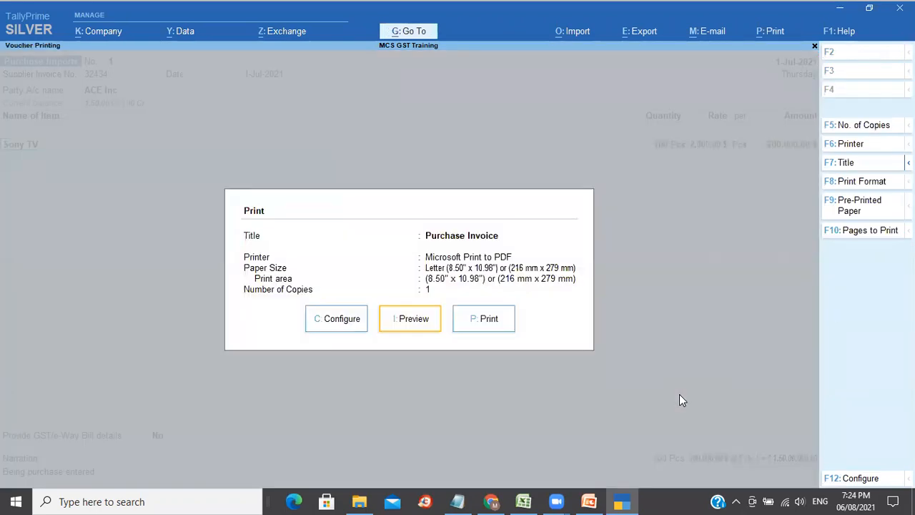
key(i)
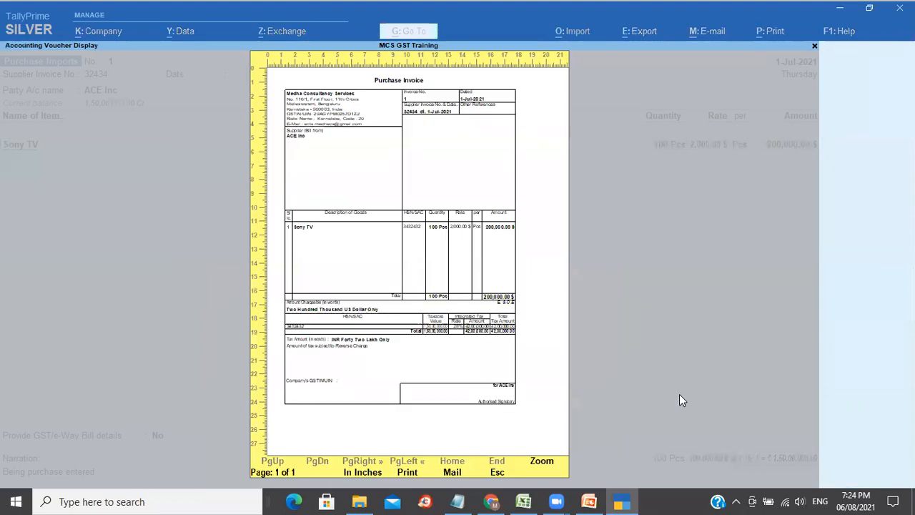
key(alt+z)
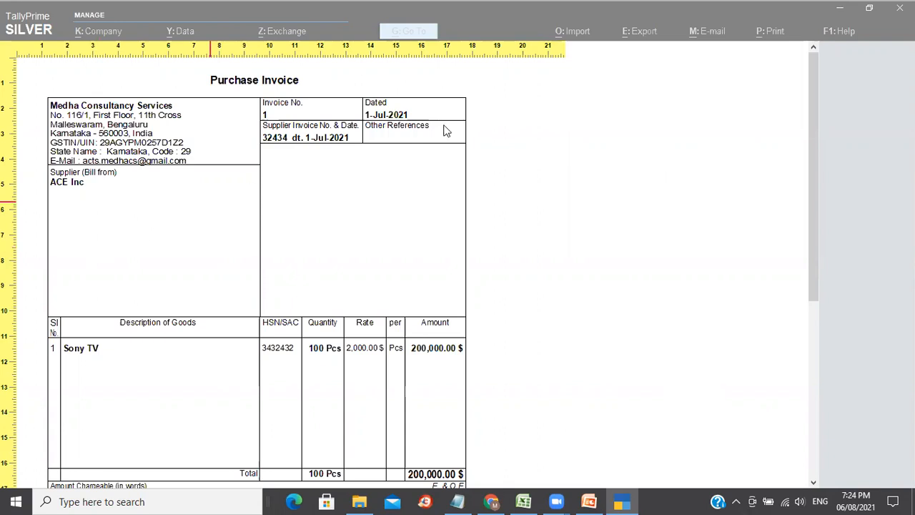
mouse_move(818, 222)
mouse_down()
mouse_move(833, 381)
mouse_move(819, 206)
mouse_up()
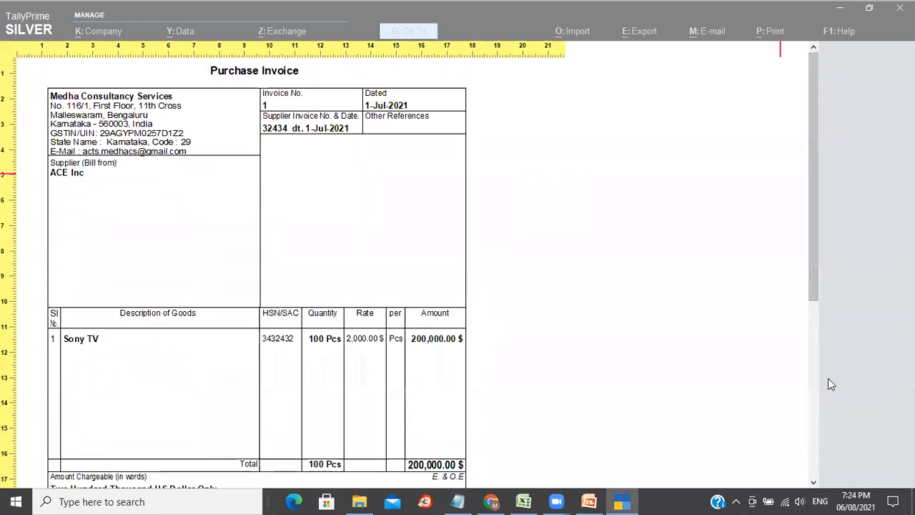
key(Escape)
key(Escape)
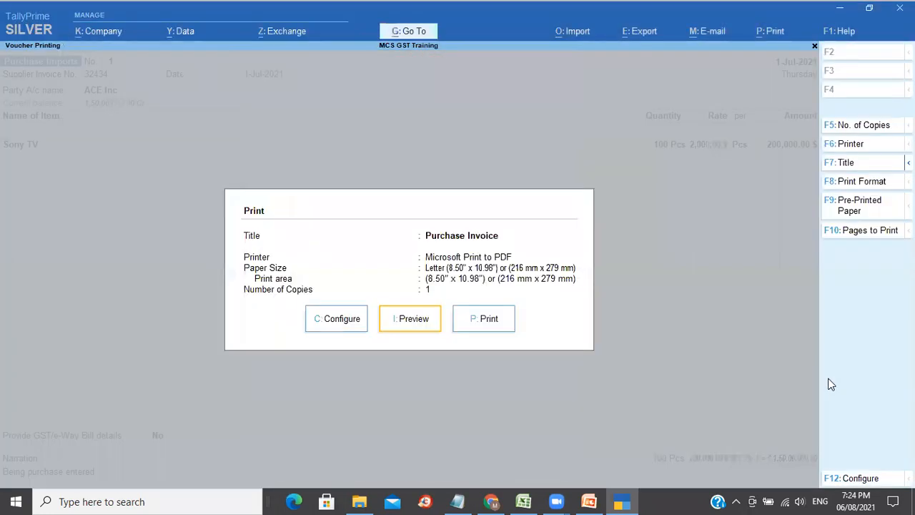
Set the print configuration option Show Base & Foreign Currencies for Total to Yes
key(c)
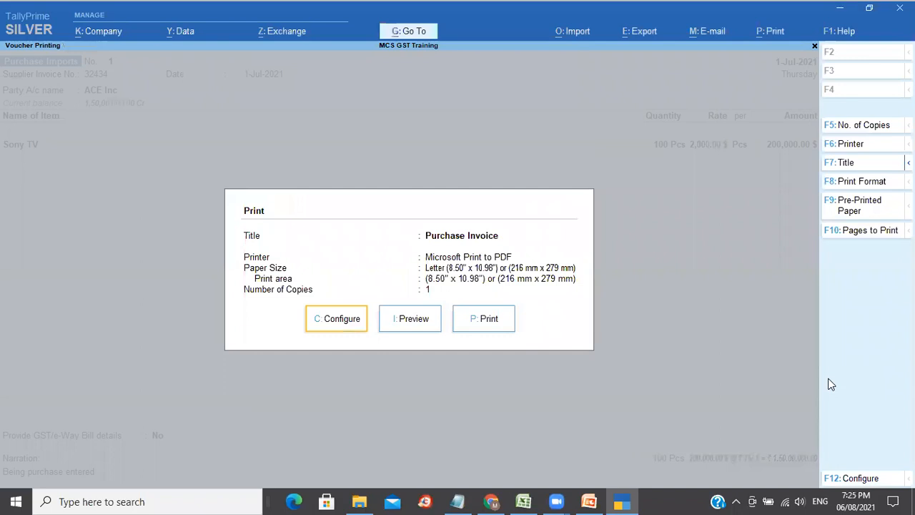
text(Cur)
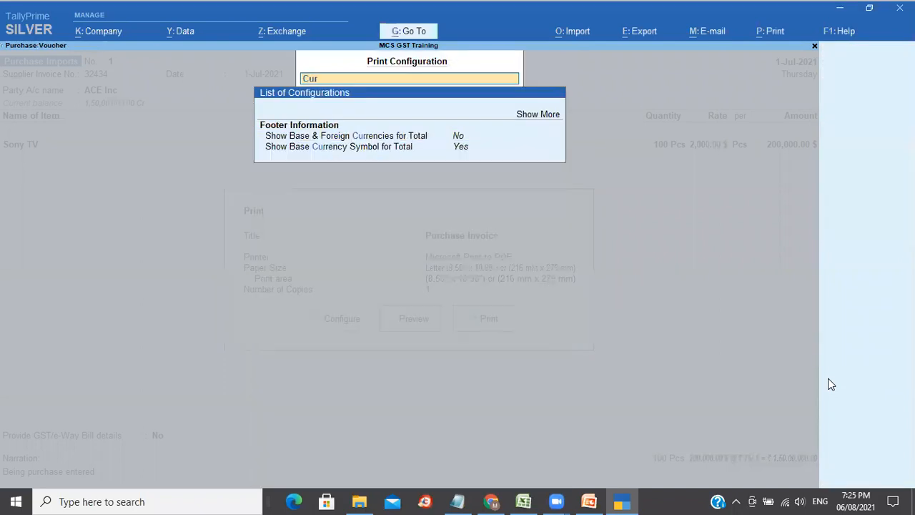
key(Down)
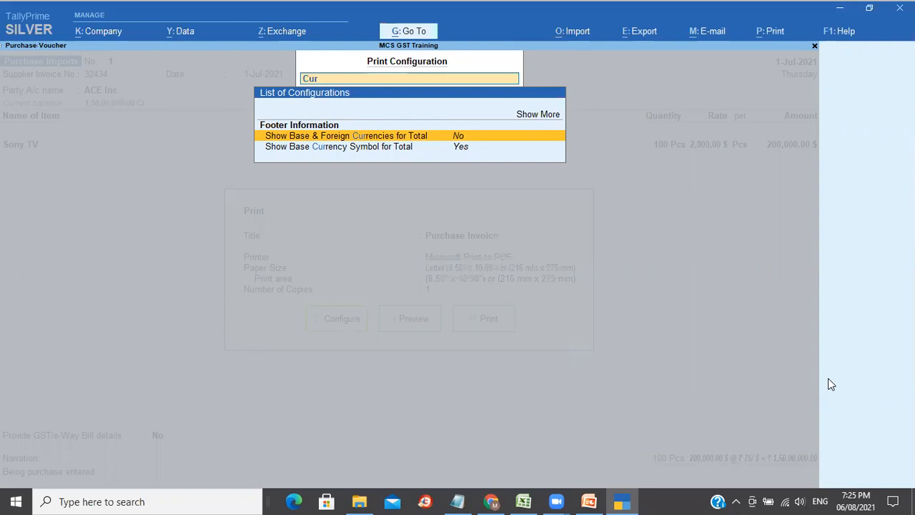
key(Return)
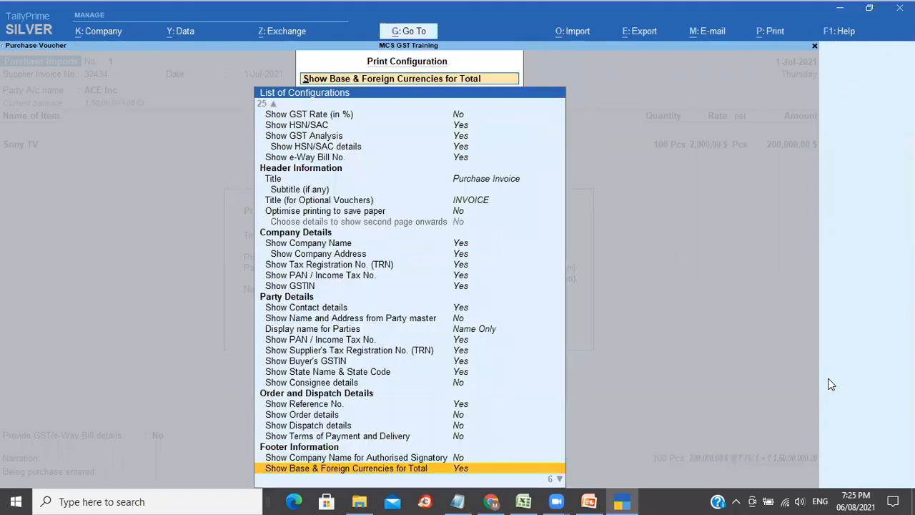
Preview the purchase invoice at enlarged size and examine how the totals and amount in words print in both currencies
key(Escape)
key(Right)
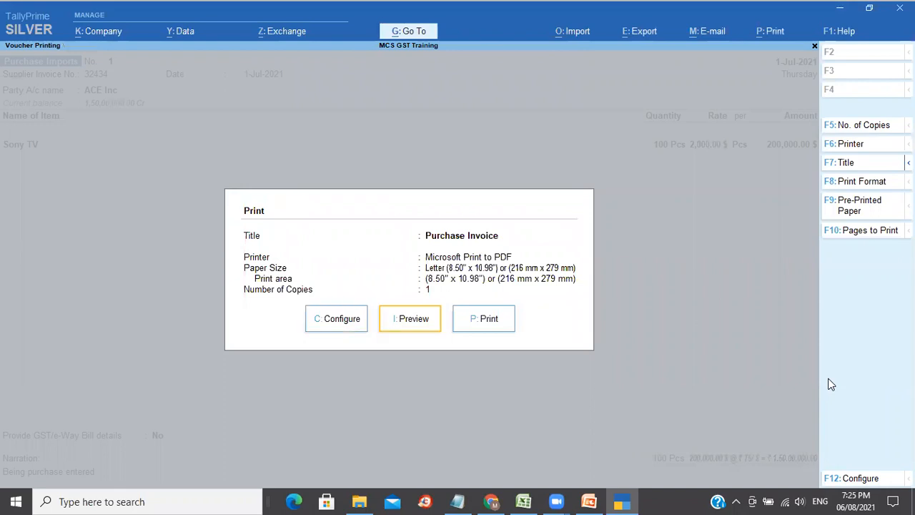
key(Return)
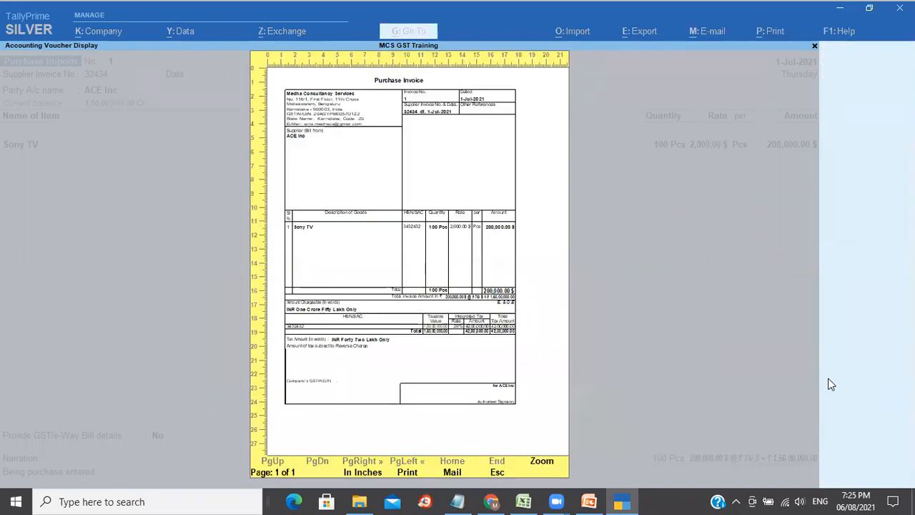
key(alt+z)
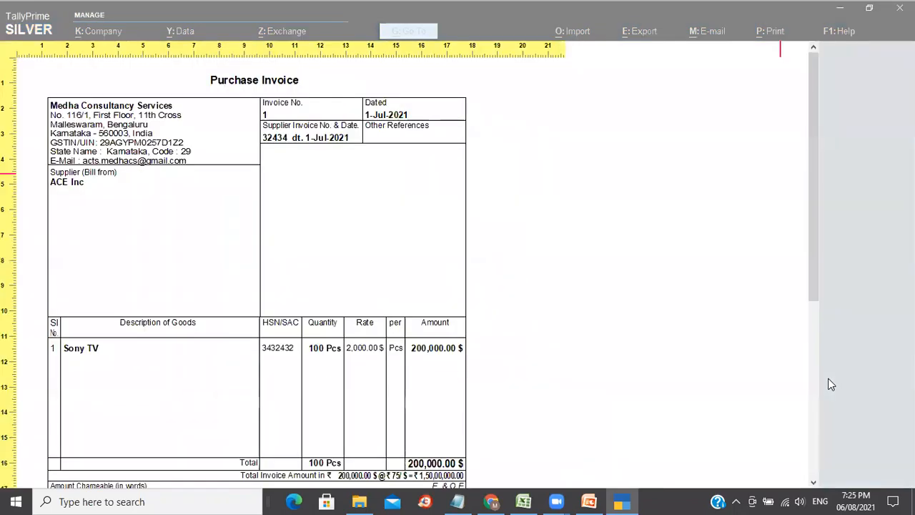
scroll(830, 384, down, 3)
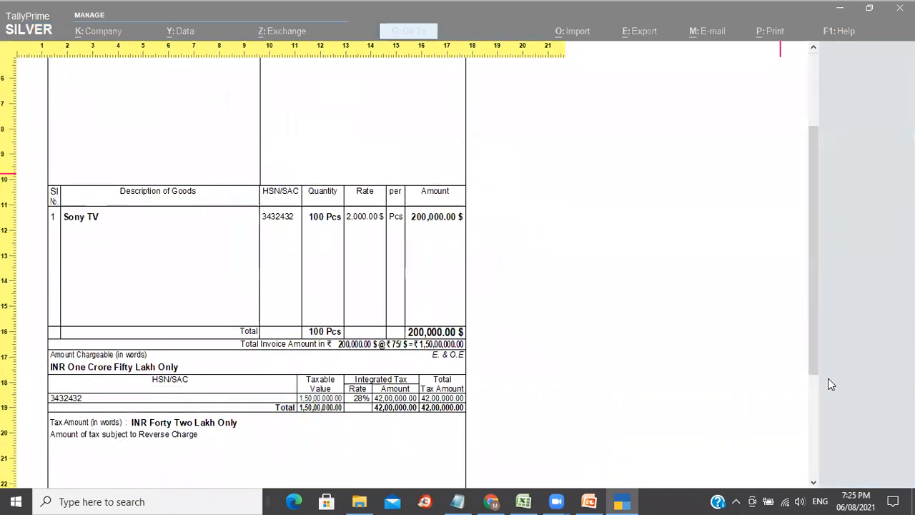
scroll(829, 385, down, 2)
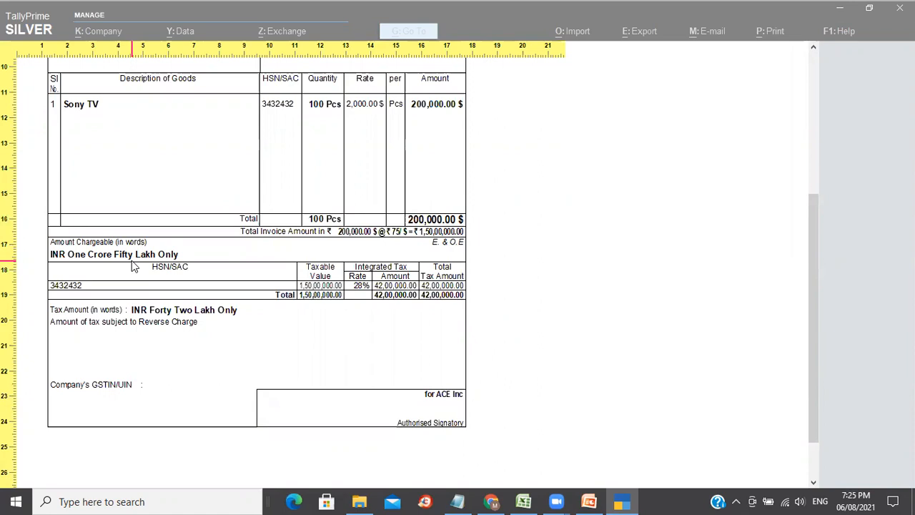
key(Escape)
key(Escape)
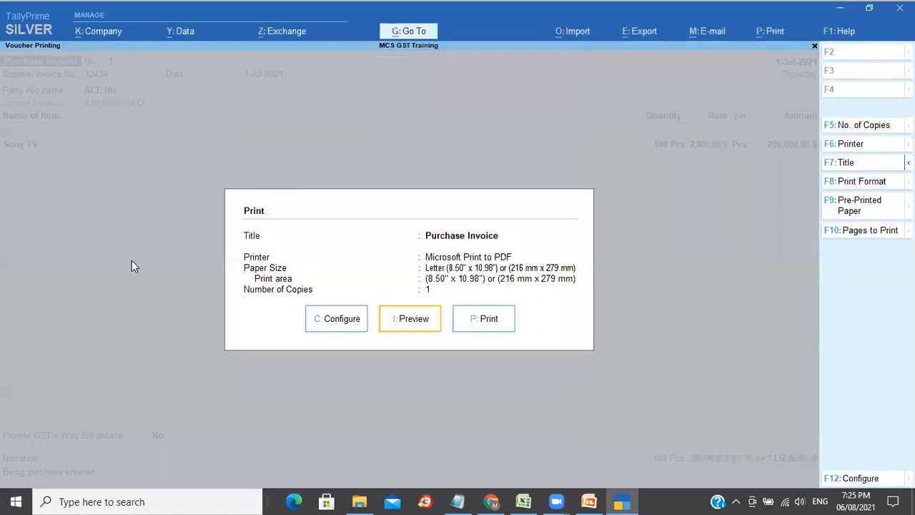
Find the currency options in the print configuration and set Show Base & Foreign Currencies for Total to No
key(c)
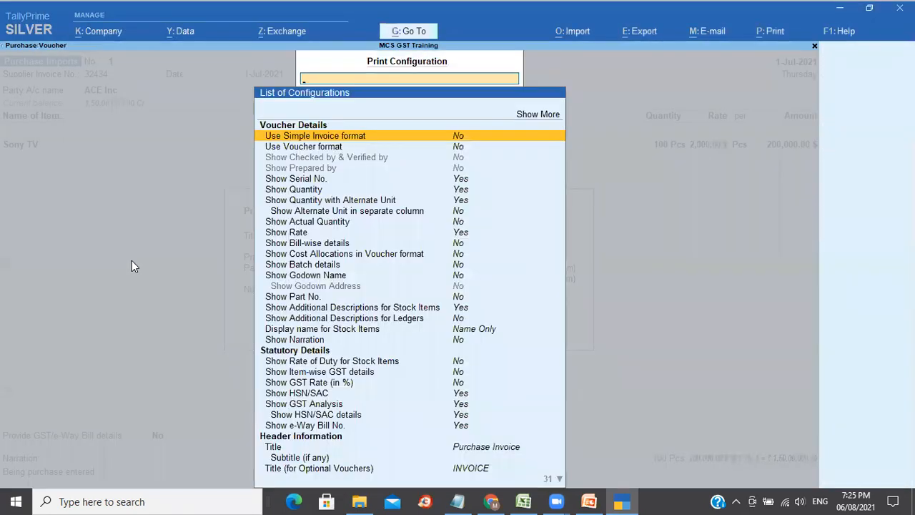
text(Curr)
key(Down)
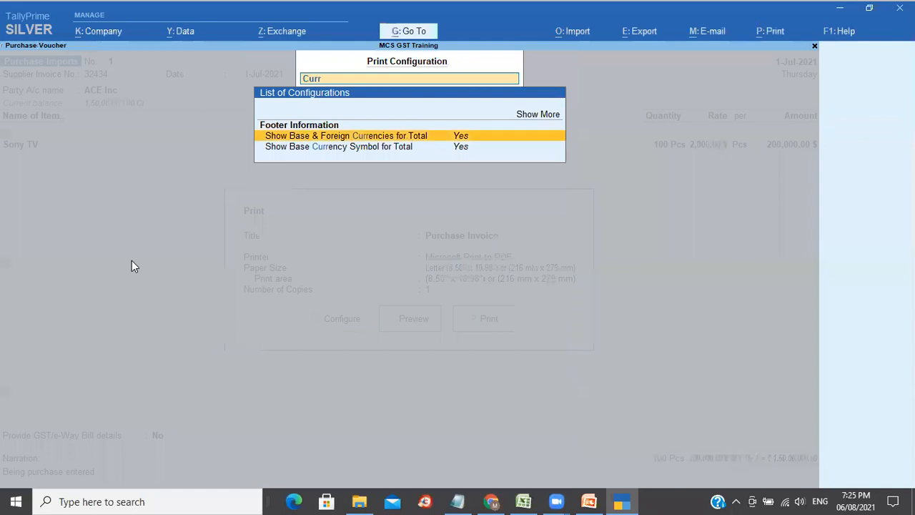
key(Return)
key(Escape)
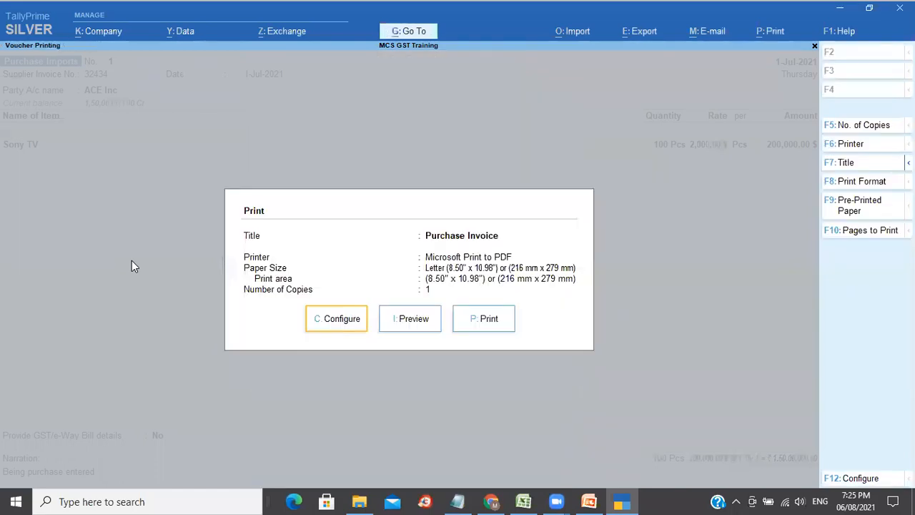
Preview the invoice again at enlarged size and examine the total, amount in words and tax analysis with the changed currency setting
key(Right)
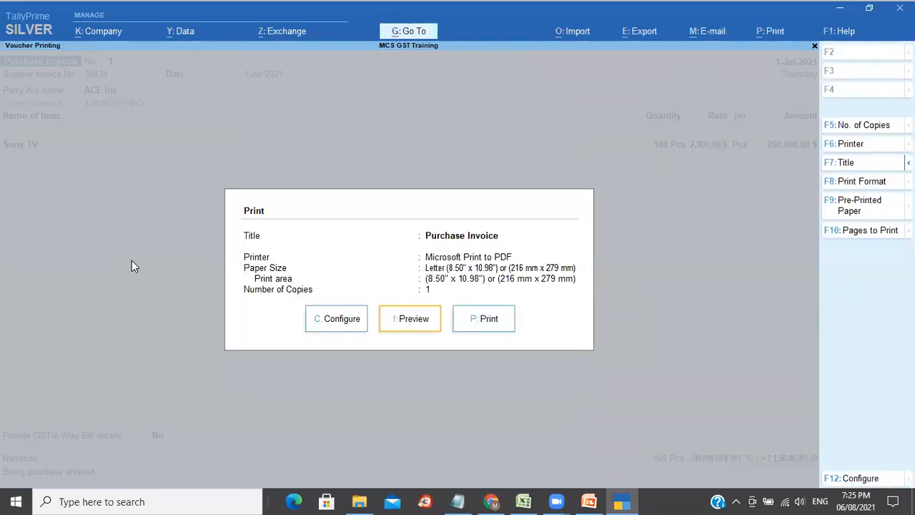
key(Return)
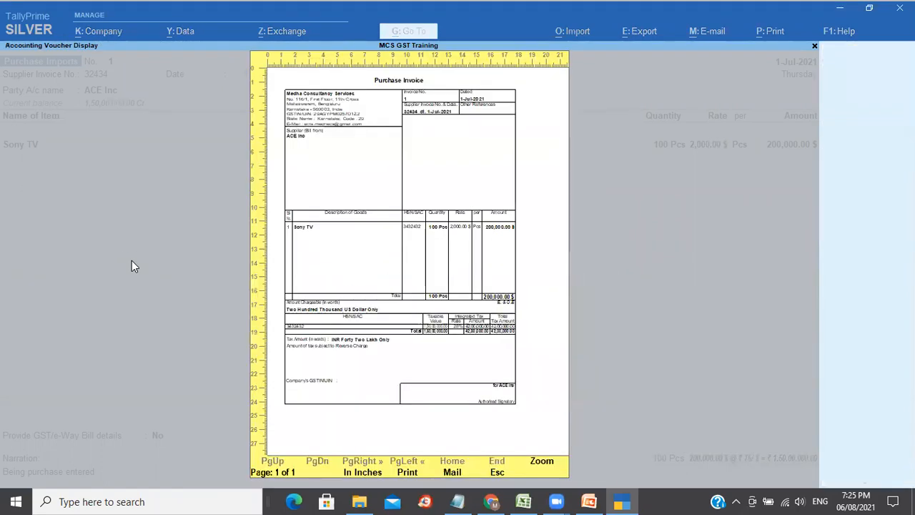
key(Return)
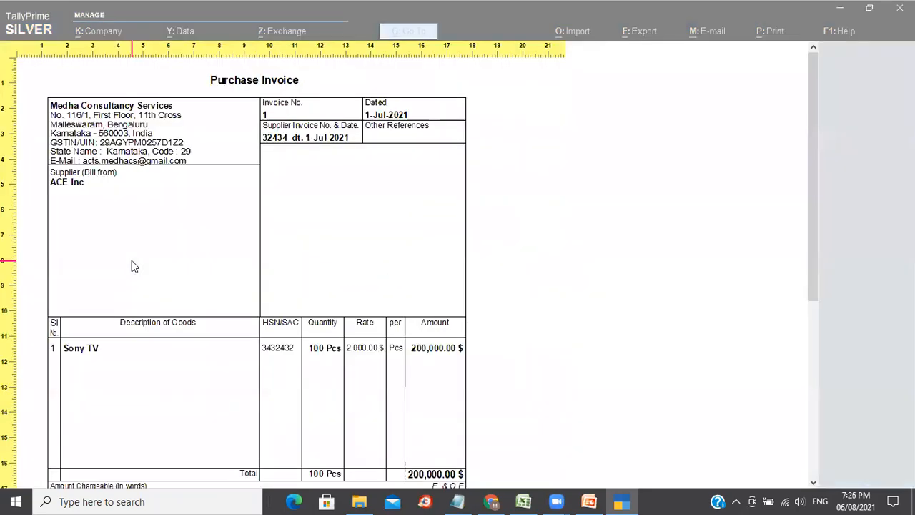
scroll(131, 262, down, 4)
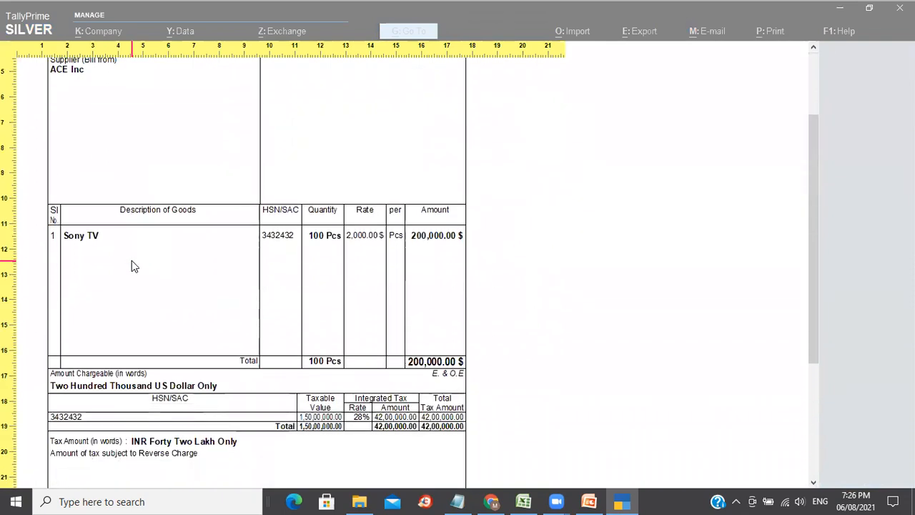
scroll(131, 266, down, 1)
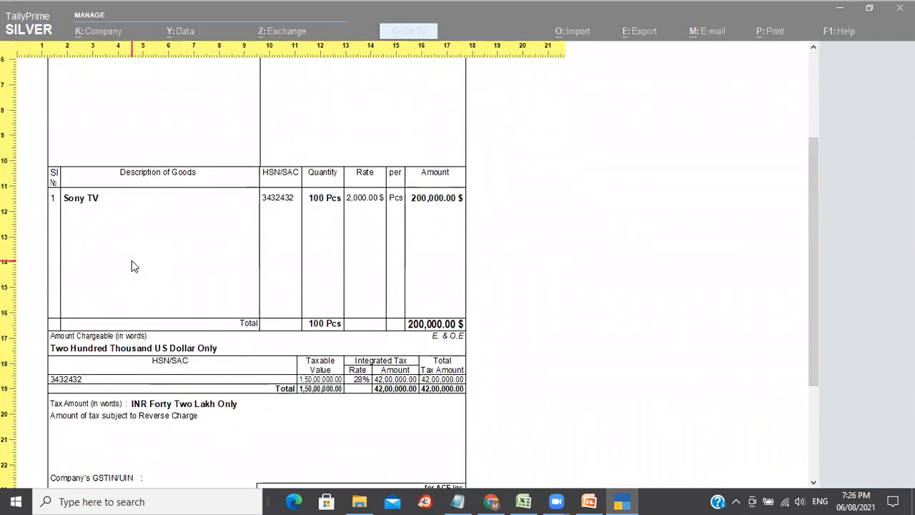
scroll(131, 266, down, 3)
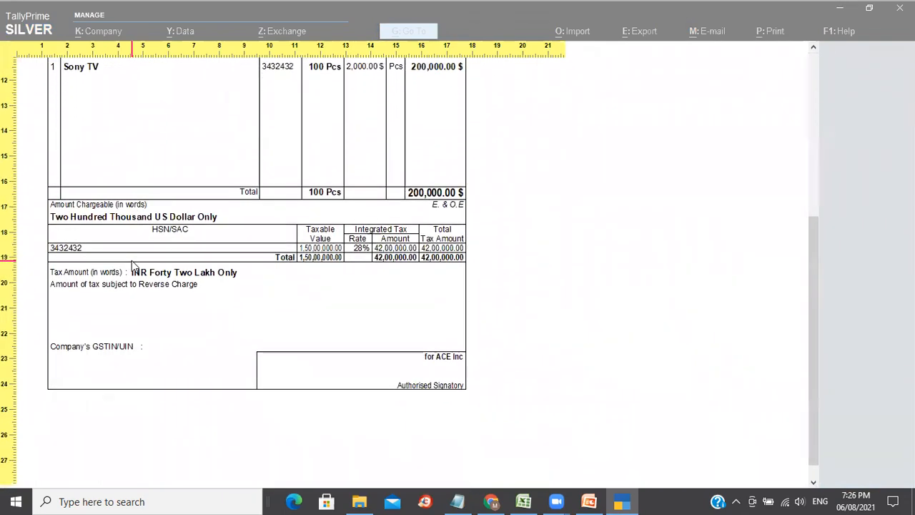
scroll(131, 265, up, 8)
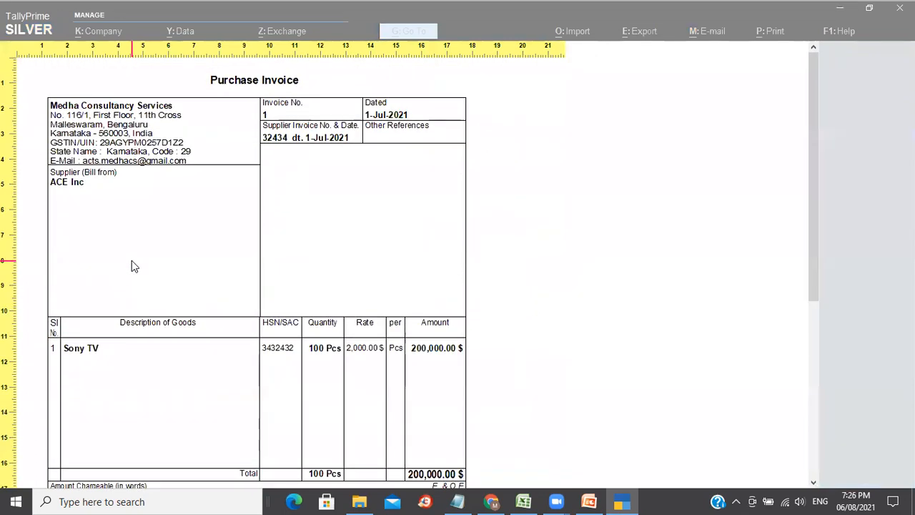
scroll(131, 265, down, 8)
scroll(132, 264, up, 8)
key(Escape)
key(Escape)
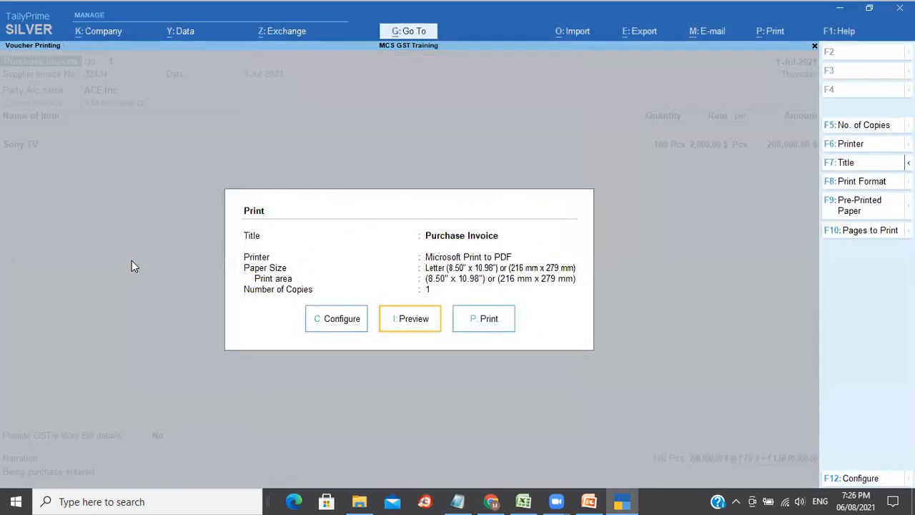
Leave printing and voucher entry without recording anything more, returning to the Gateway of Tally
key(Escape)
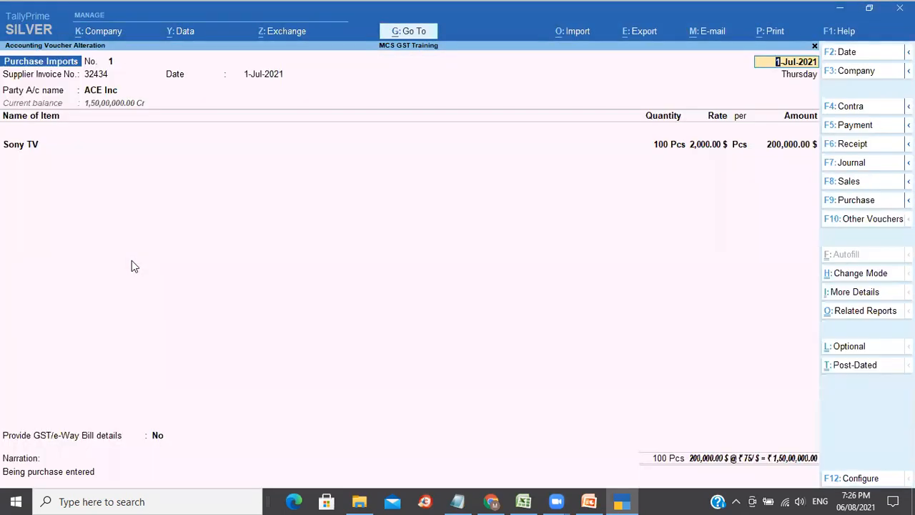
key(Escape)
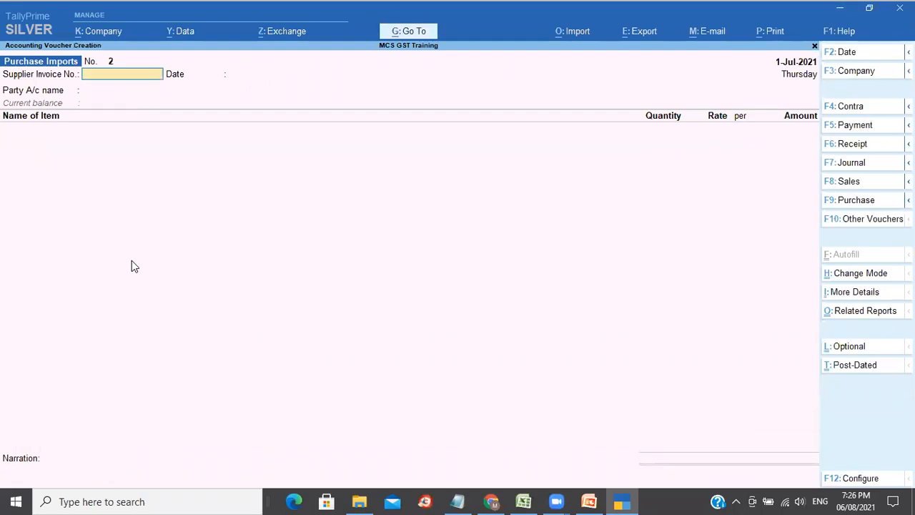
key(Escape)
key(Return)
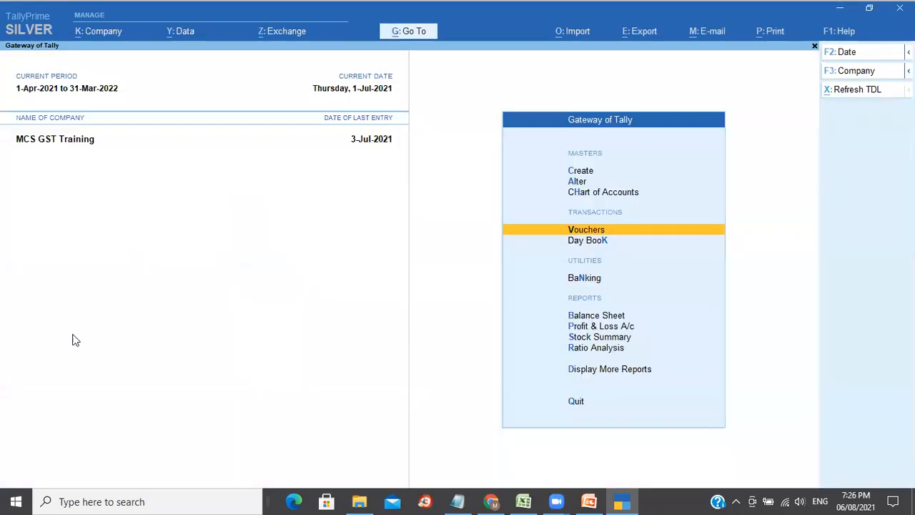
Switch to the Excel workbook and enter 10 7 2021, Payment, ACE Inc and 2L USD in B13, C13, D13 and F13
click(524, 501)
click(94, 293)
text(10 7 2021)
key(Tab)
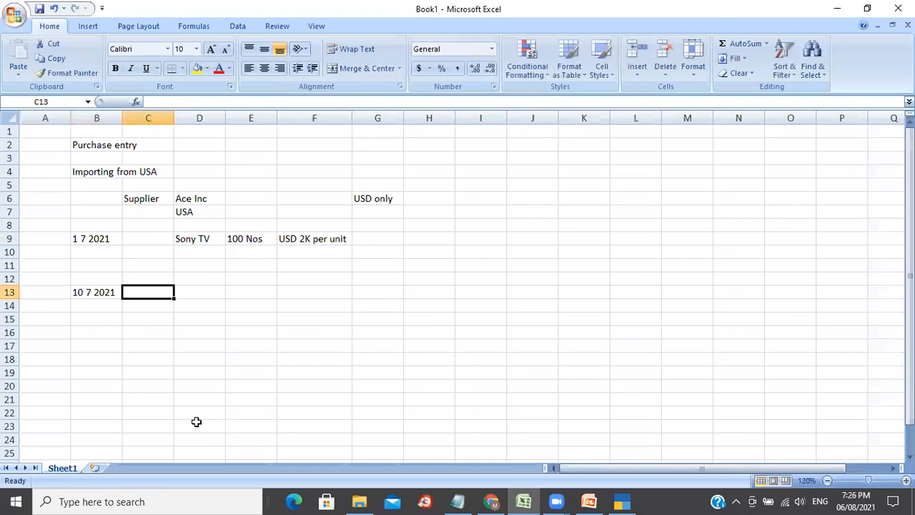
text(Payment)
key(Tab)
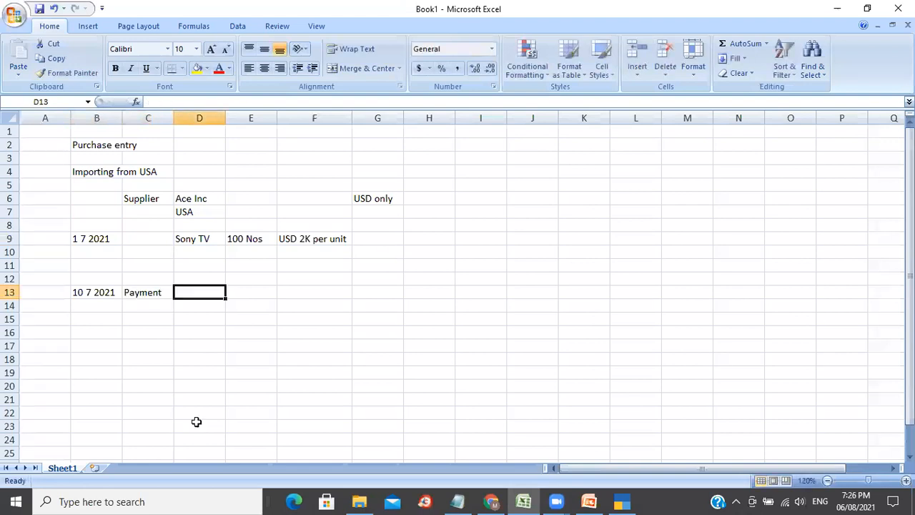
text(ACE Inc)
key(Tab)
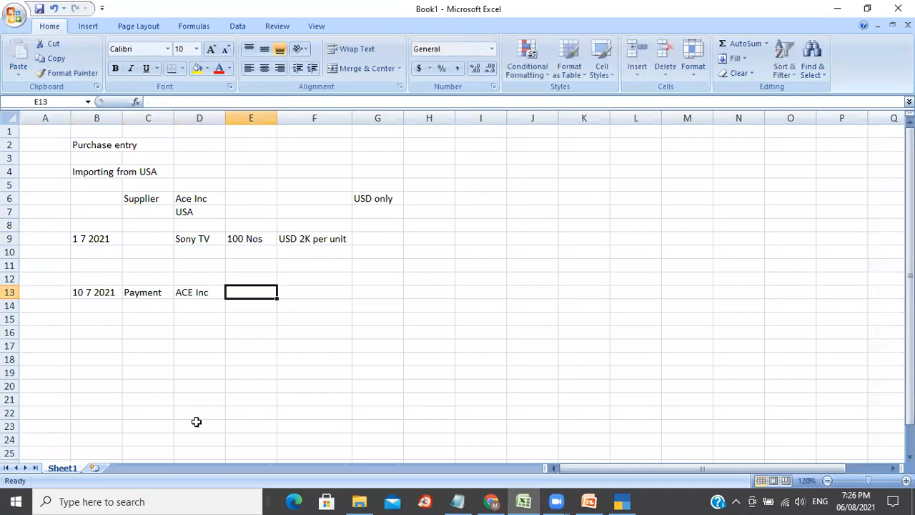
key(Tab)
text(2L)
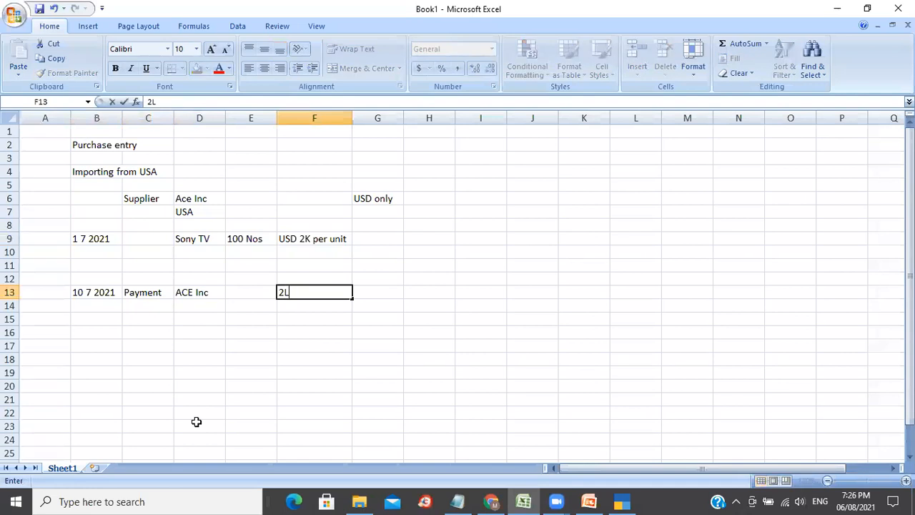
text( USD)
key(Return)
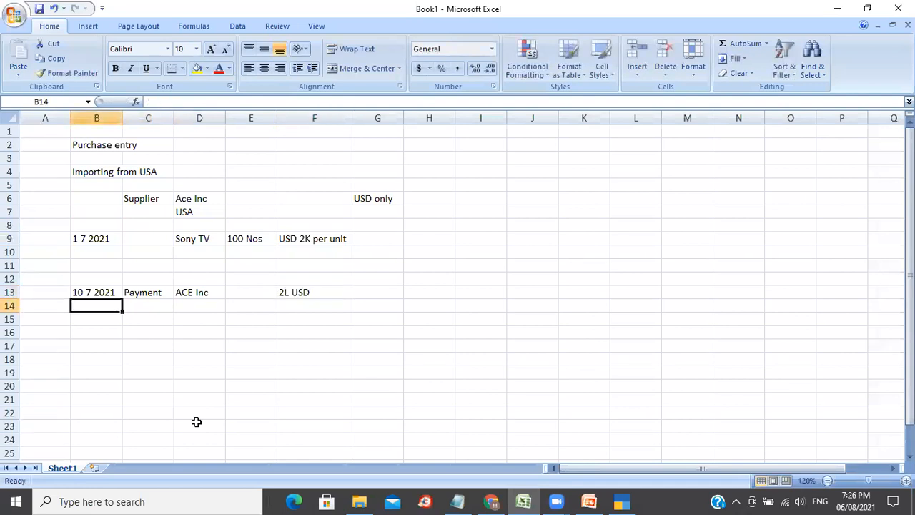
Enter the exchange rate 75/USD in cell C9 of the 1 7 2021 purchase row
key(Up)
key(Up)
key(Up)
key(Up)
key(Up)
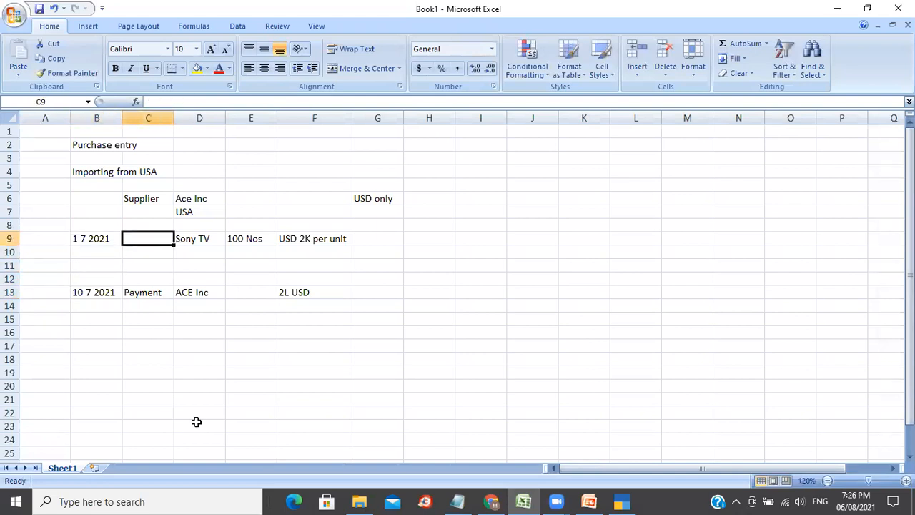
text(75)
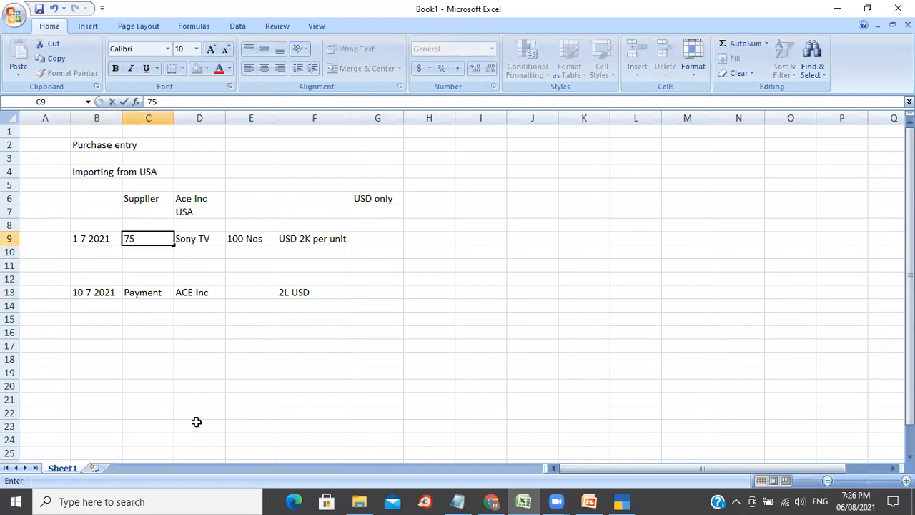
text(/USD)
key(Return)
Shift Payment and ACE Inc one column over to D13 and E13, leaving C13 empty
key(Down)
key(Down)
key(Down)
key(shift+Right)
key(shift+Right)
key(shift+Right)
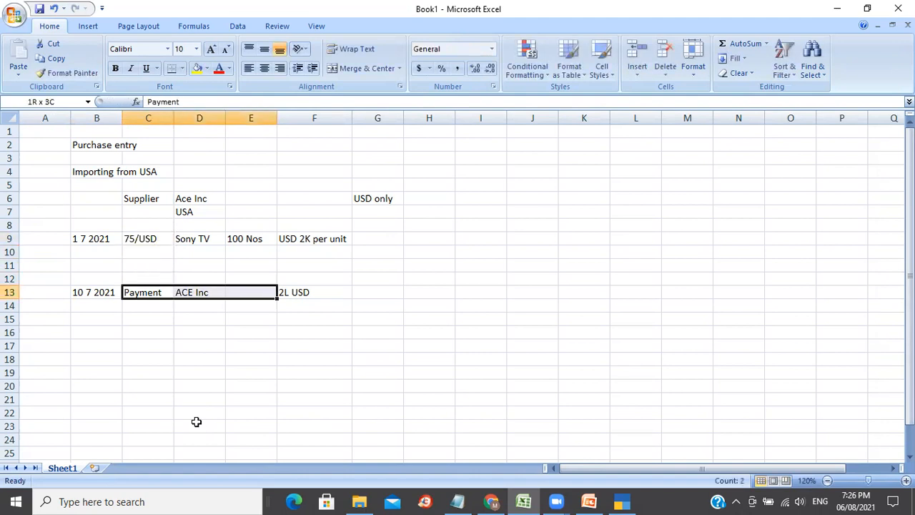
key(shift+Left)
key(shift+Left)
key(ctrl+c)
key(Return)
key(Left)
key(Delete)
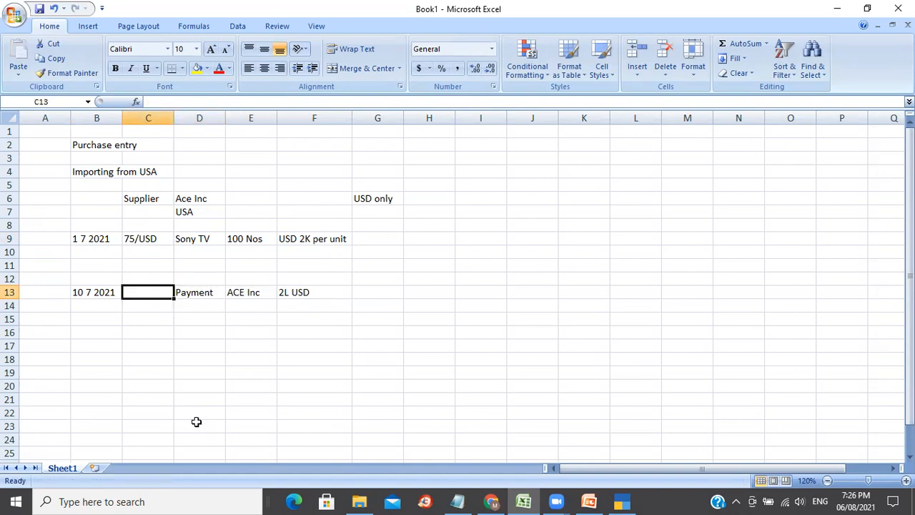
Enter the exchange rate 80/USD in cell C13 of the 10 7 2021 payment row
text(8)
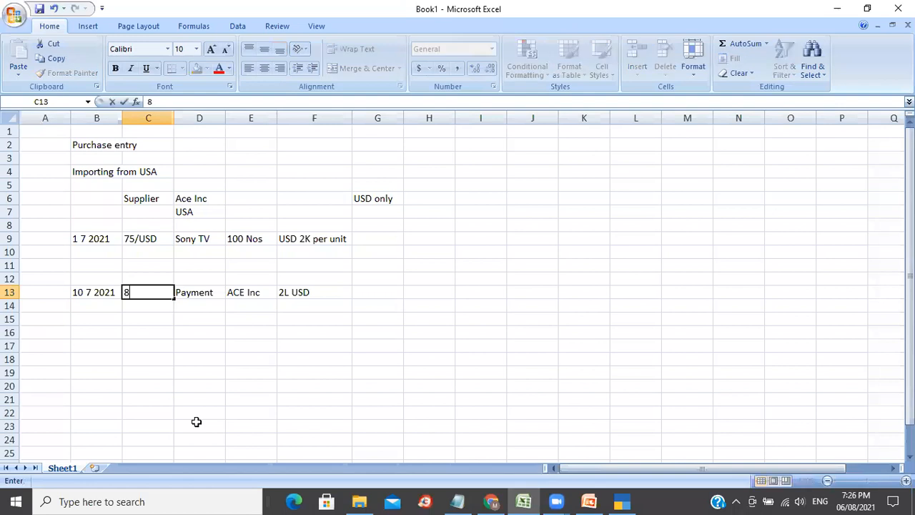
text(0/USD)
key(Return)
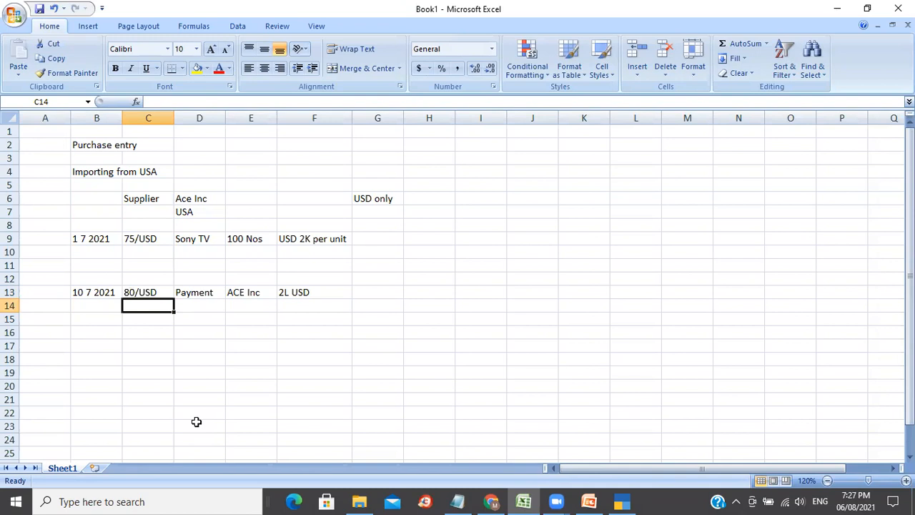
Switch to TallyPrime and start a new payment voucher of the Payments HDFC type
click(624, 500)
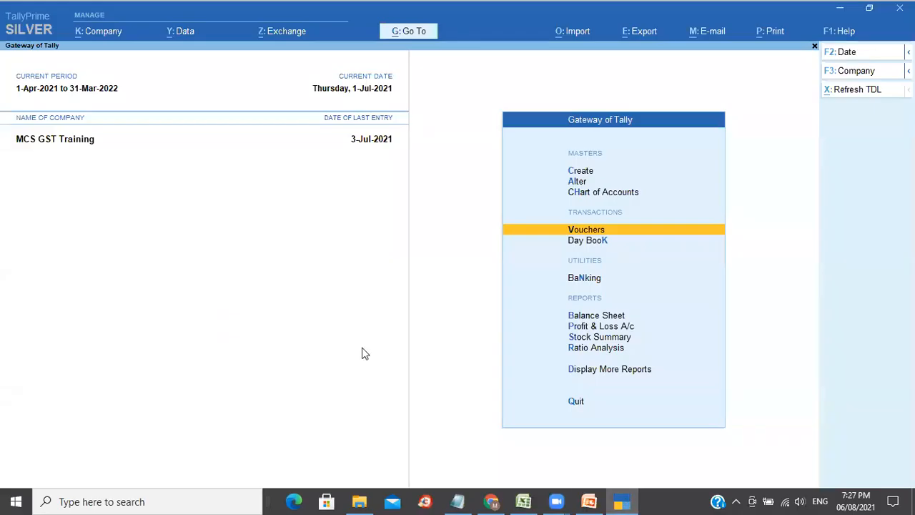
key(Return)
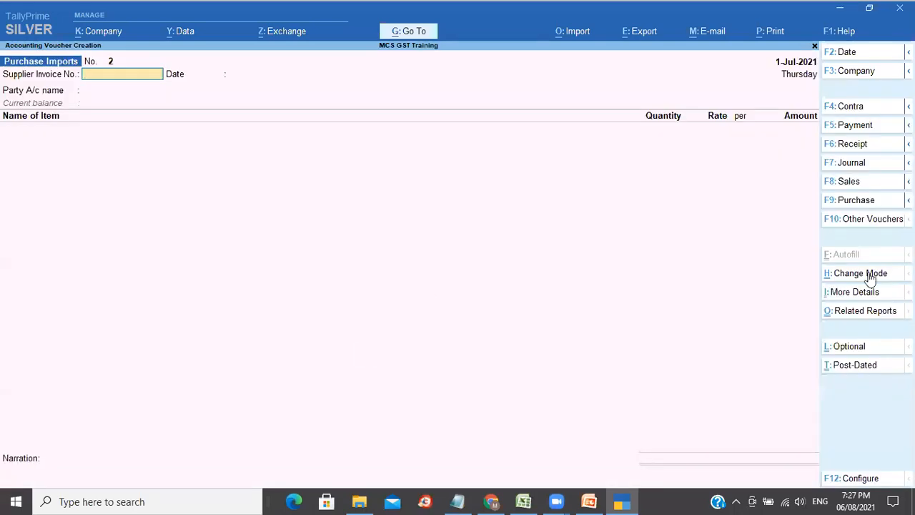
click(861, 127)
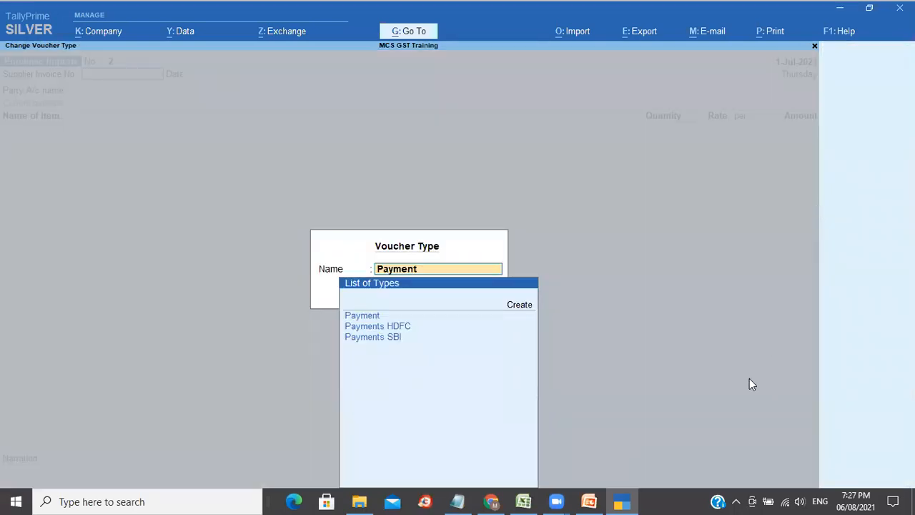
key(Down)
key(Down)
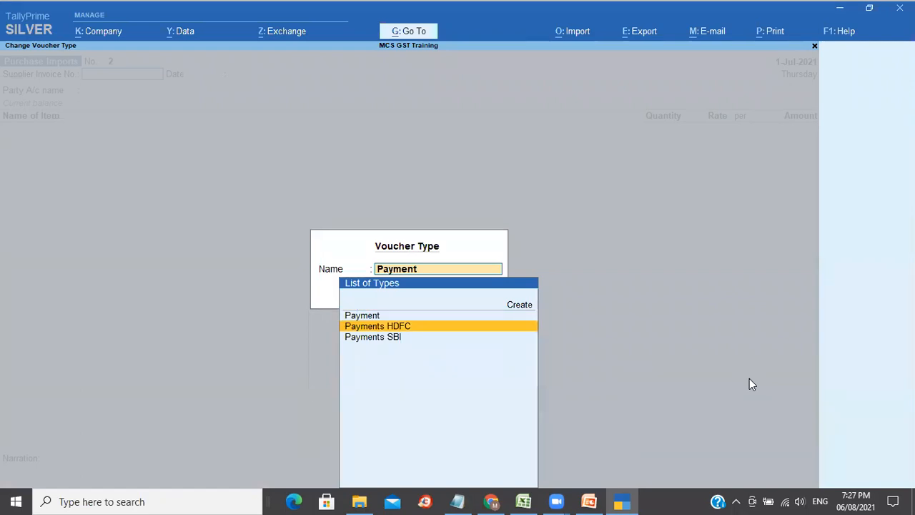
key(Return)
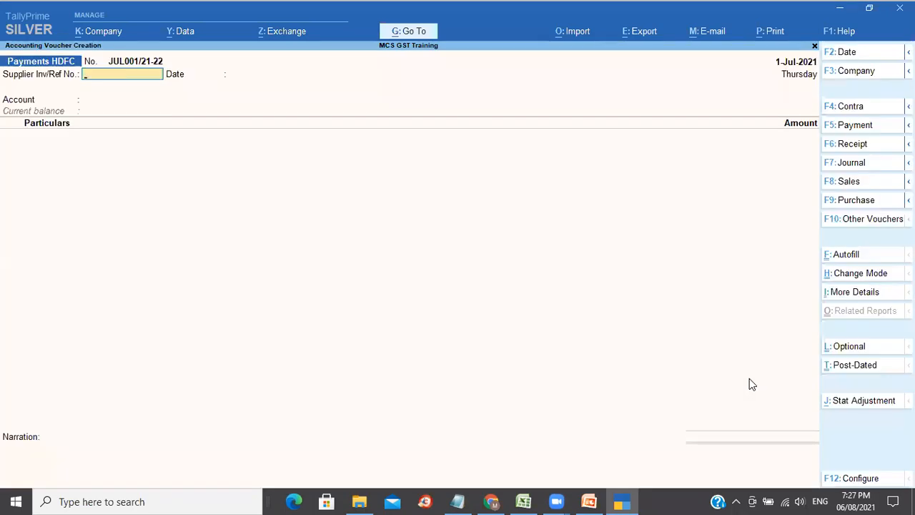
Date the payment voucher 10-Jul-2021 and select HDFC Bank as its account, leaving the supplier reference blank
key(F2)
text(10 7)
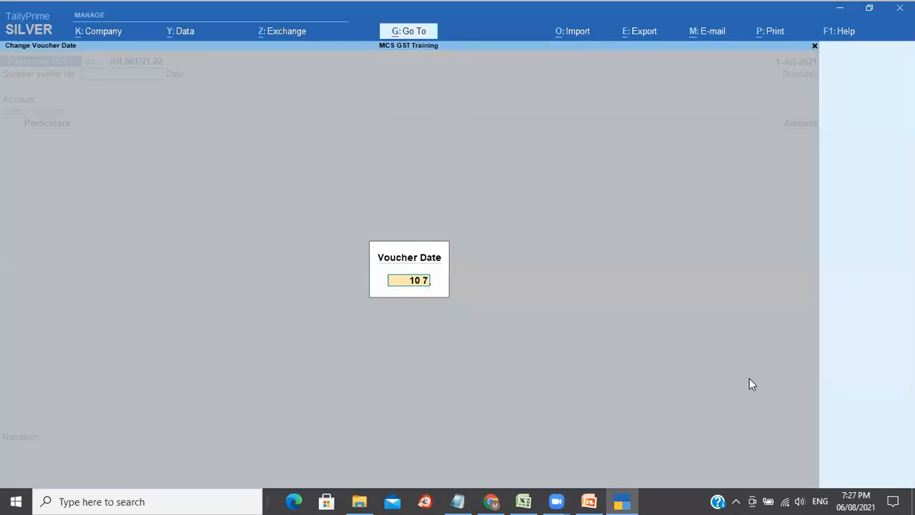
key(Return)
key(Return)
key(Return)
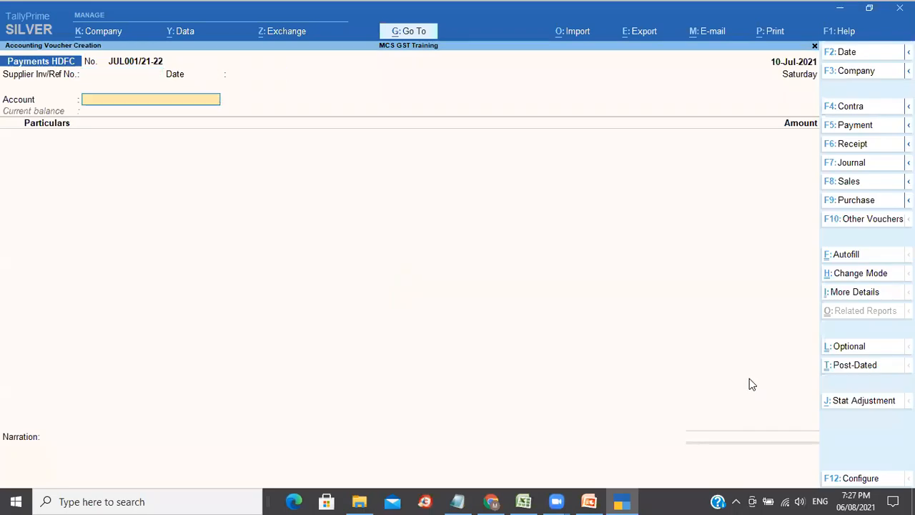
text(Hd)
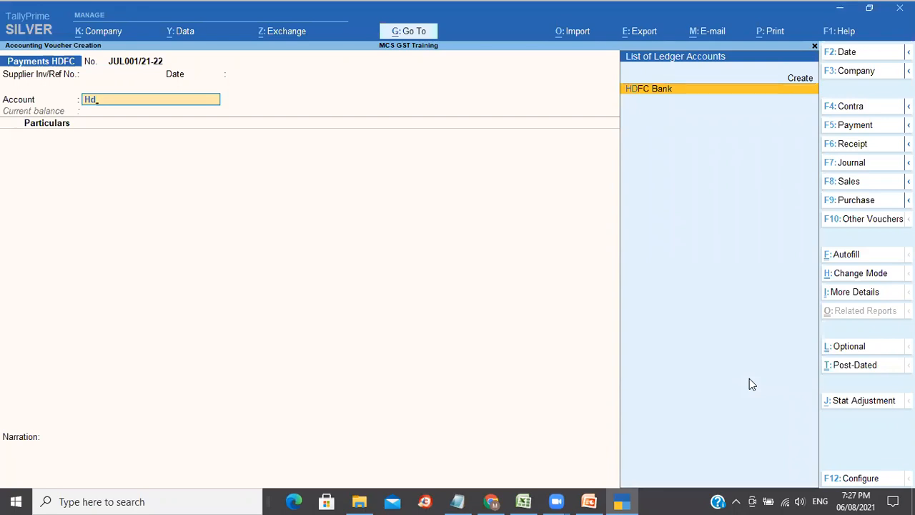
key(Return)
key(ctrl+a)
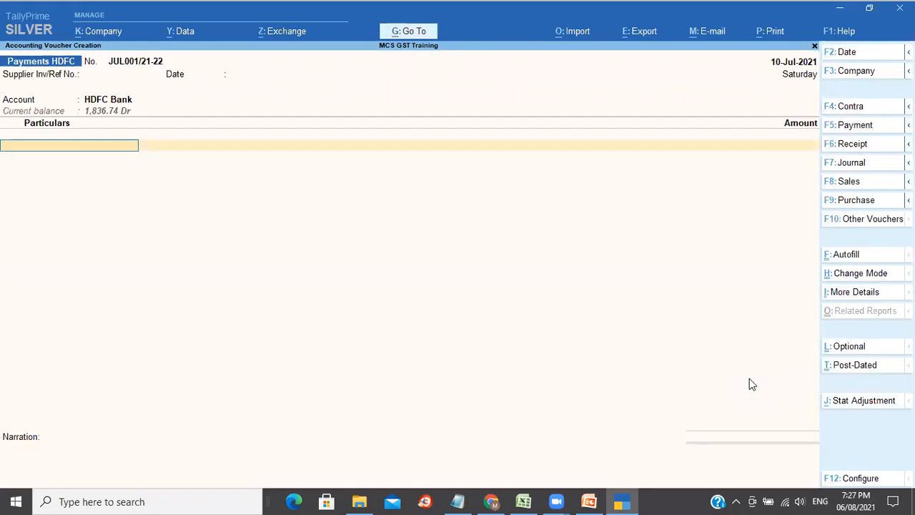
Add ACE Inc to the voucher's particulars with $200000 at an exchange rate of 80/$
text(ac)
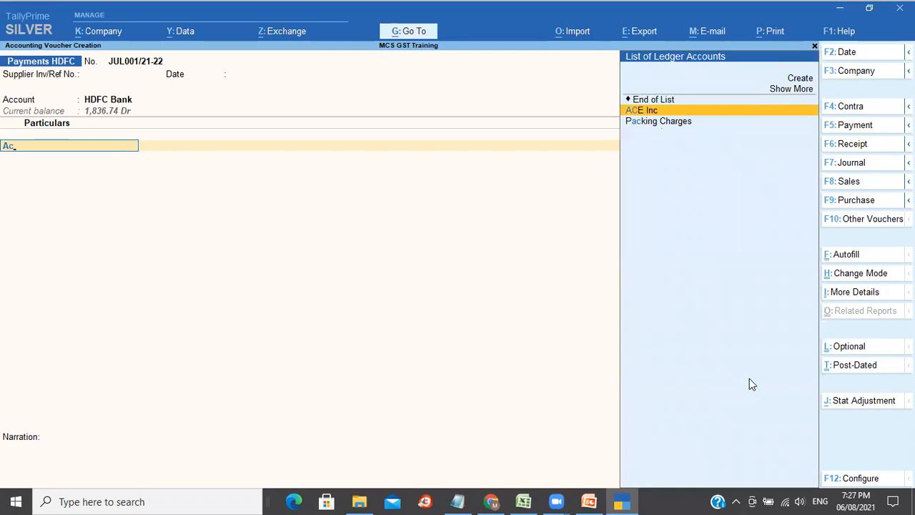
key(Return)
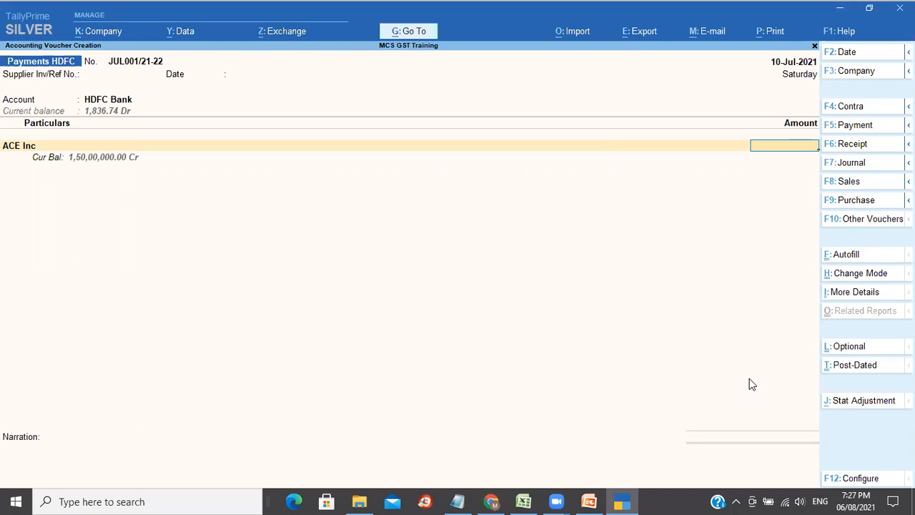
text($200000)
key(Return)
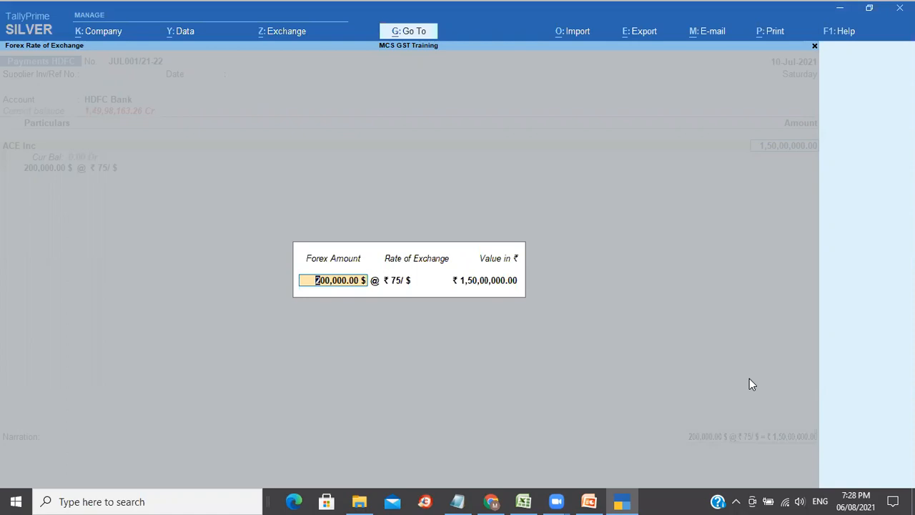
key(Return)
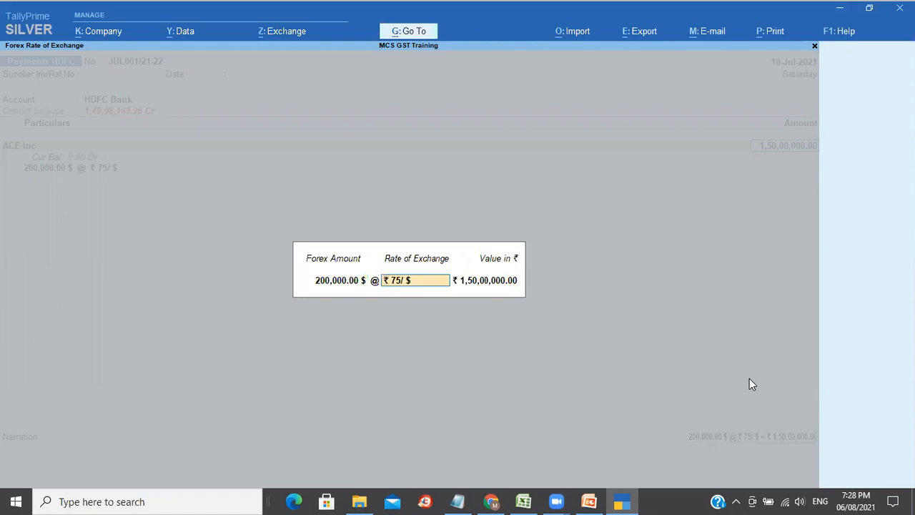
text(80/$)
key(Return)
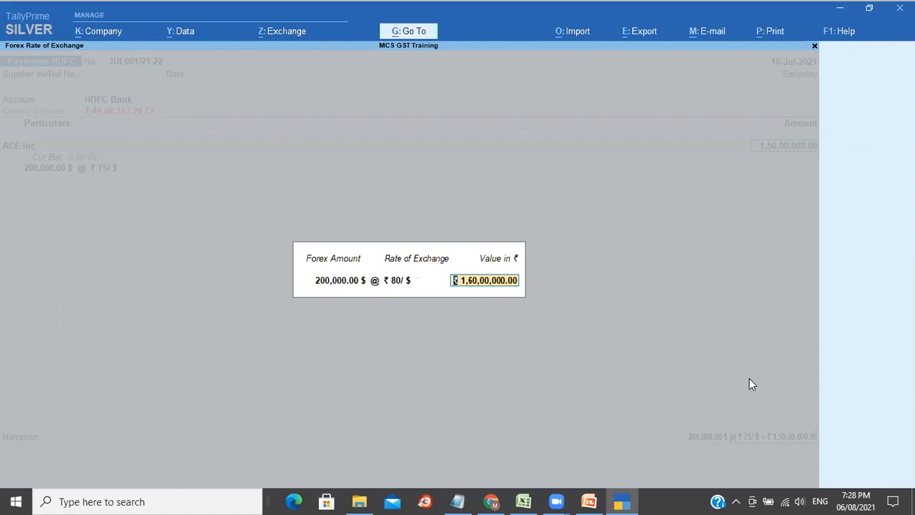
key(Return)
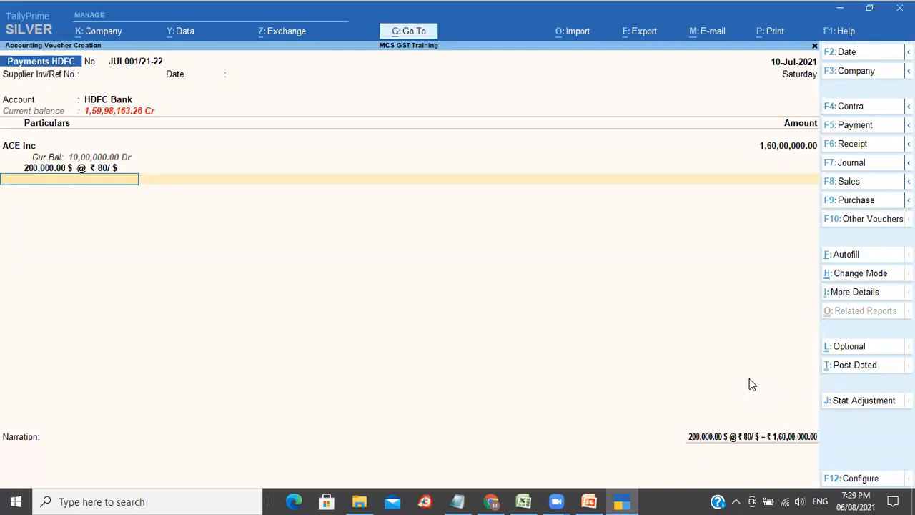
Finish the particulars and allocate the HDFC Bank payment as an e-Fund Transfer for the full amount, leaving the bank details blank
key(Return)
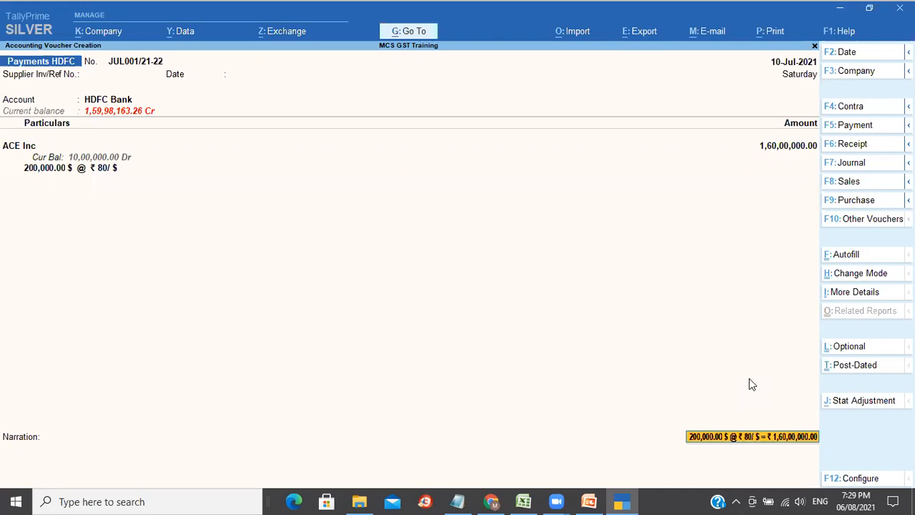
key(Return)
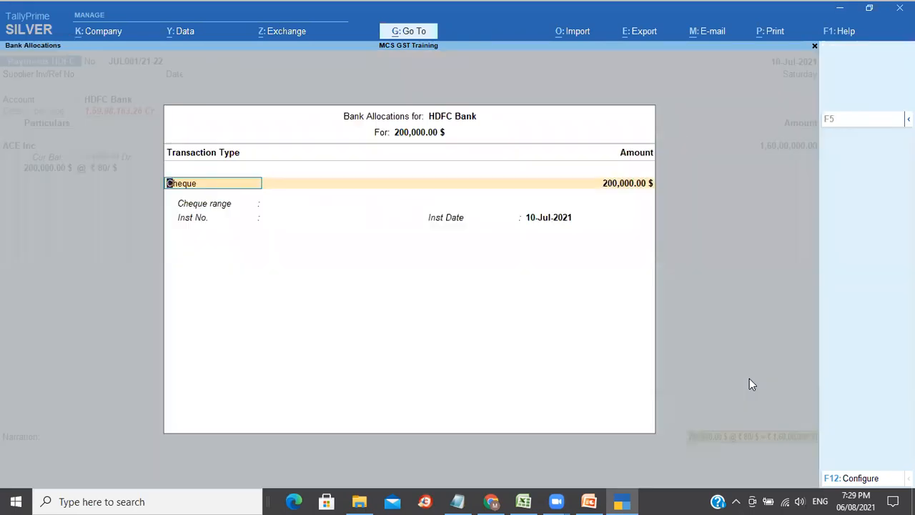
text(o)
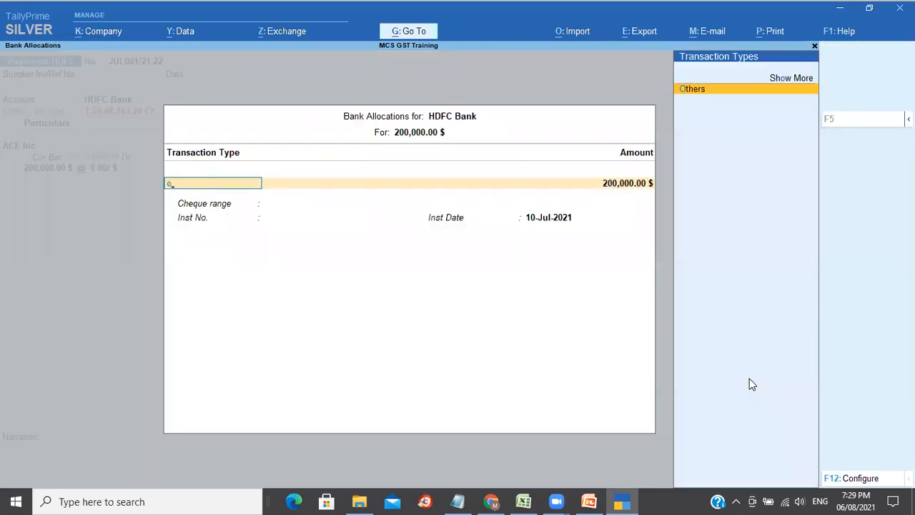
key(Return)
key(BackSpace)
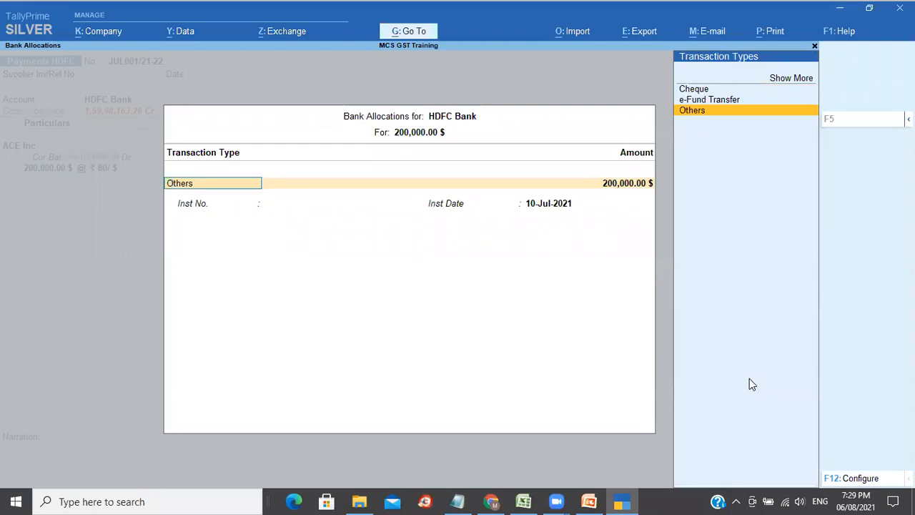
key(Up)
key(Return)
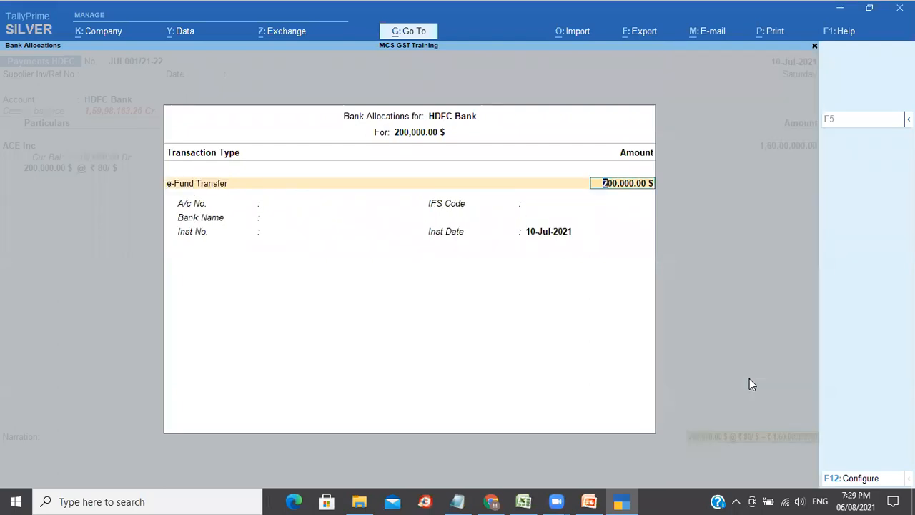
key(Return)
key(Return)
key(Return)
key(Return)
key(Return)
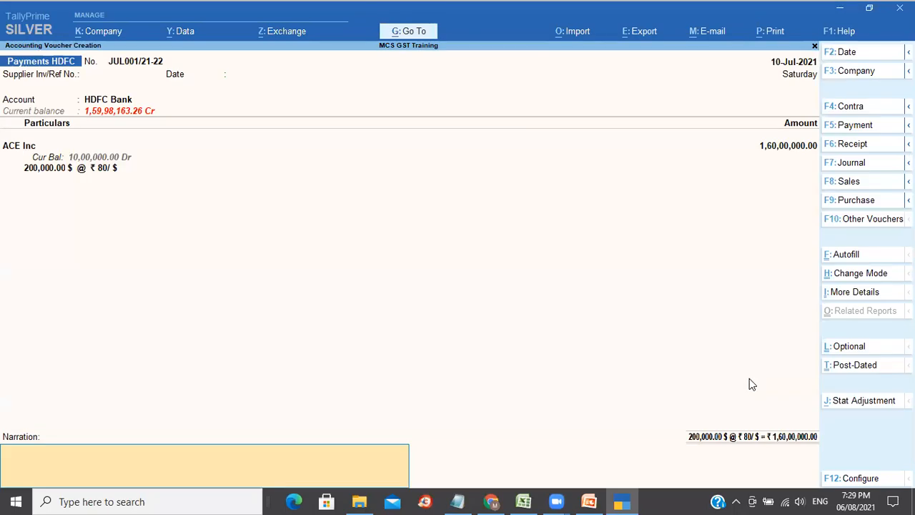
Enter the narration "Being bill settled" and save the payment voucher
text(Being accou)
key(BackSpace)
key(BackSpace)
key(BackSpace)
key(BackSpace)
key(BackSpace)
text(bill settled)
key(Return)
key(Return)
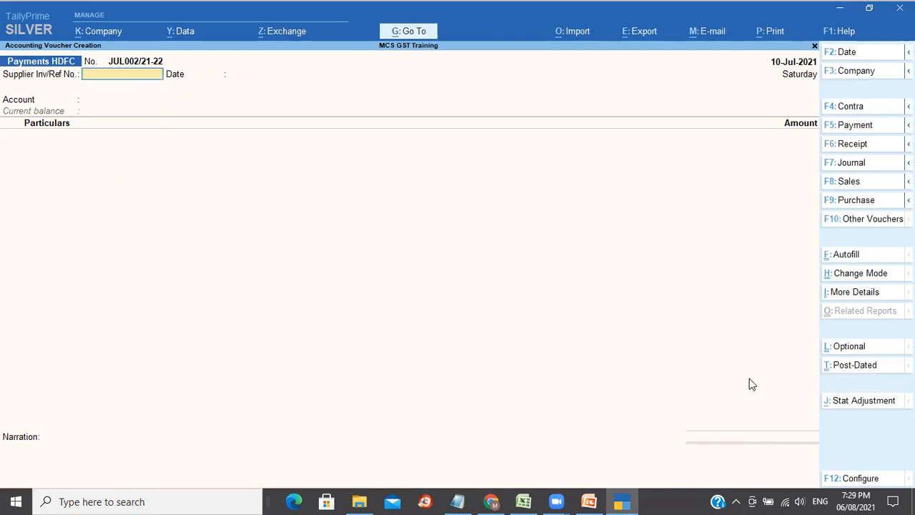
Switch to the Excel workbook, add the heading INR in I6 and enter 15000000 in I9 for the purchase
key(alt+Tab)
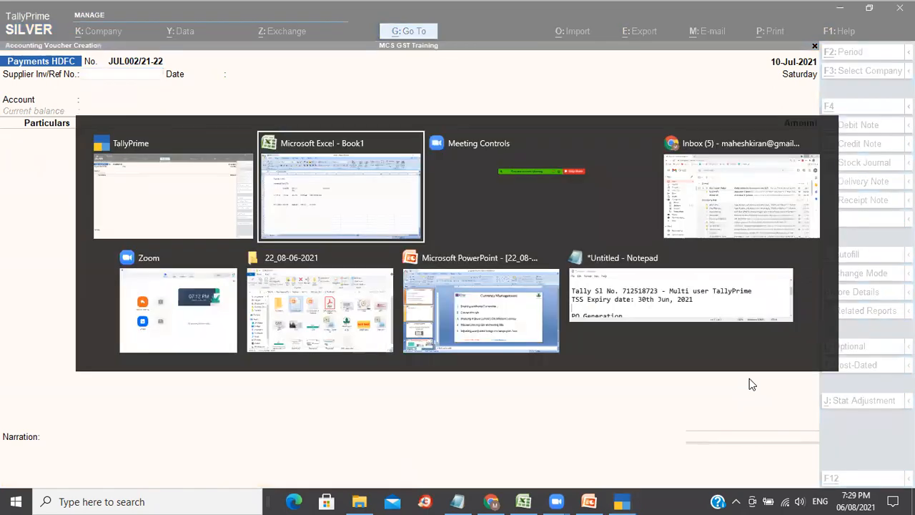
key(Up)
key(Up)
key(Up)
key(Up)
key(Up)
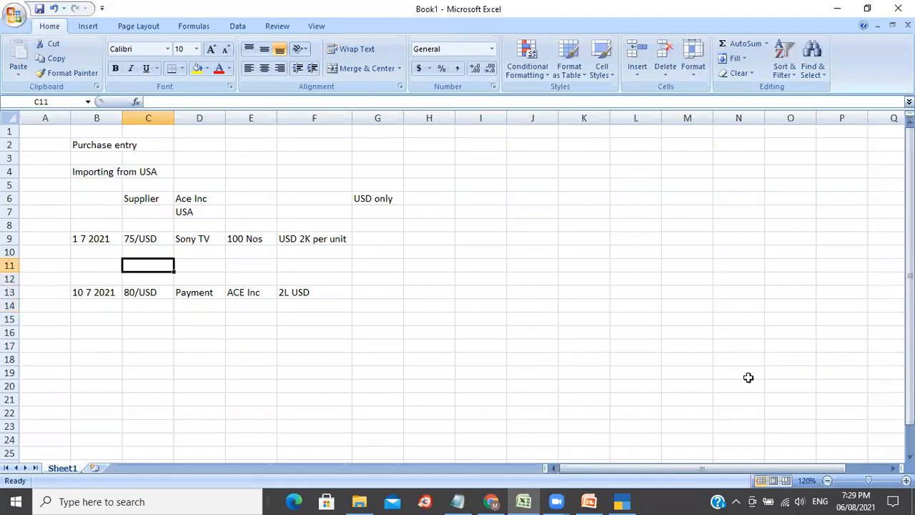
key(Right)
key(Right)
key(Right)
key(Right)
key(Right)
key(Right)
key(Up)
key(Up)
key(Up)
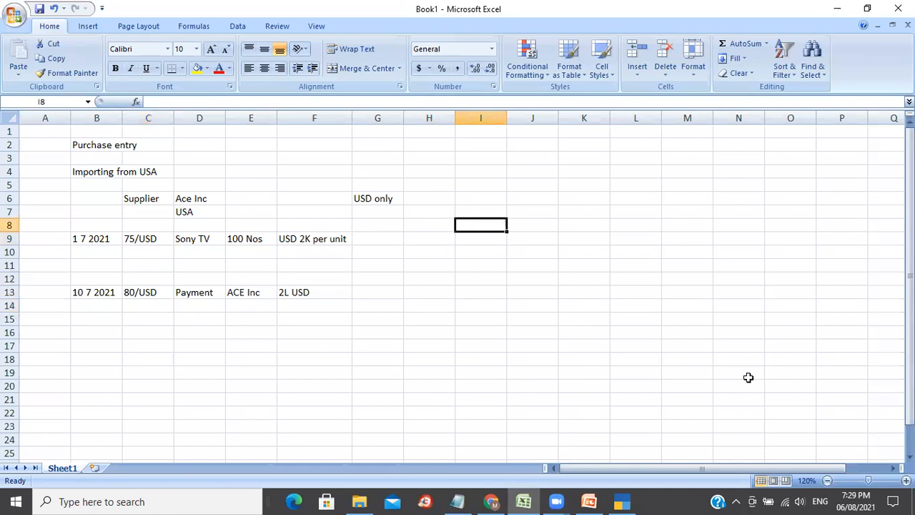
text(INR)
key(Return)
key(Down)
key(Down)
text(15000000)
key(Down)
Enter 16000000 in cell I13 as the INR value of the 10 7 2021 payment
key(Down)
key(Down)
key(Down)
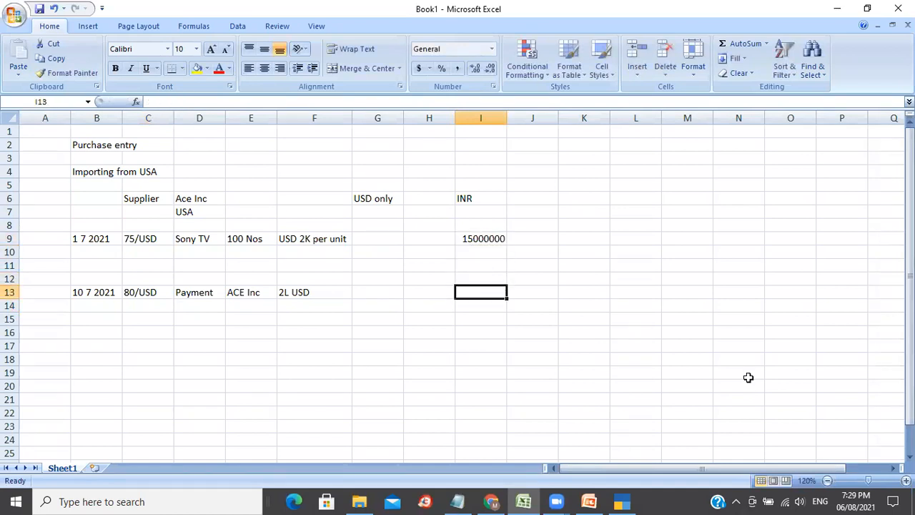
text(160)
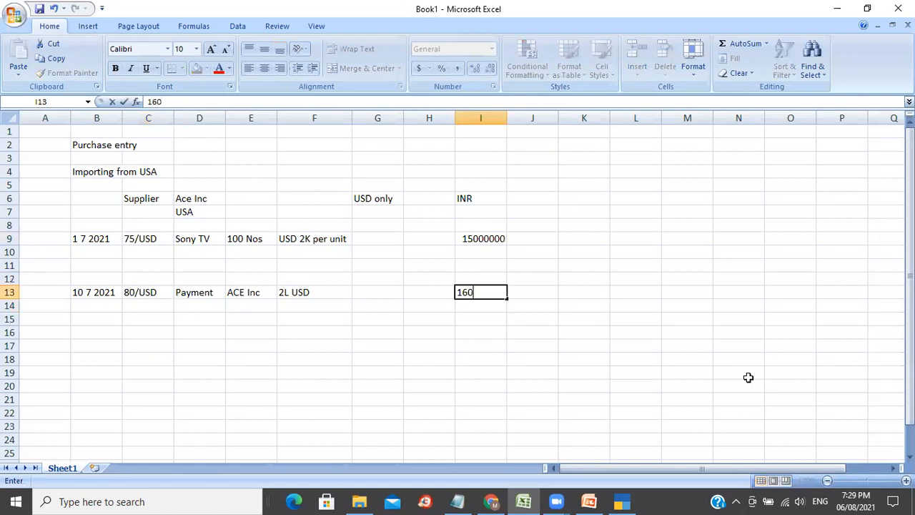
text(00000)
key(Return)
key(Down)
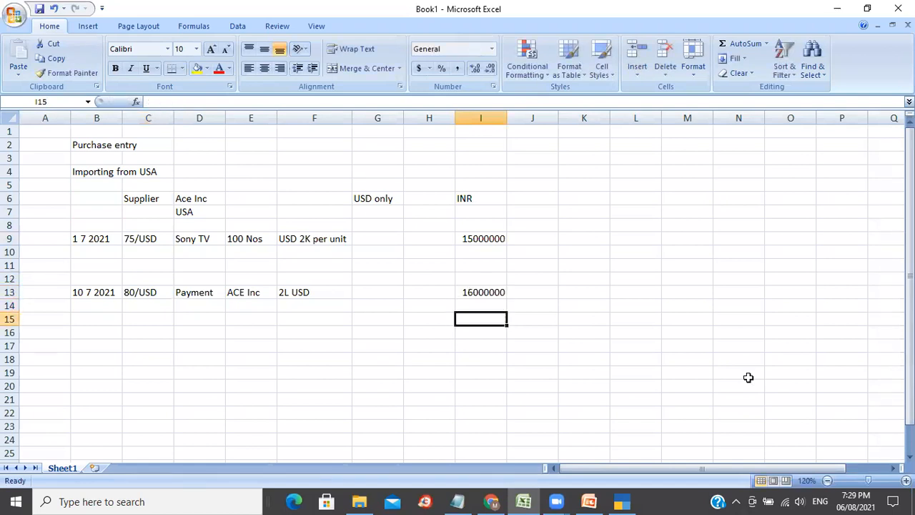
Calculate the difference between the purchase and payment INR values in I15 with the formula =I9-I13
text(=)
key(Up)
key(Up)
key(Up)
key(Up)
key(Up)
key(Up)
text(-)
key(Down)
key(Down)
key(Up)
key(Up)
key(Up)
key(Up)
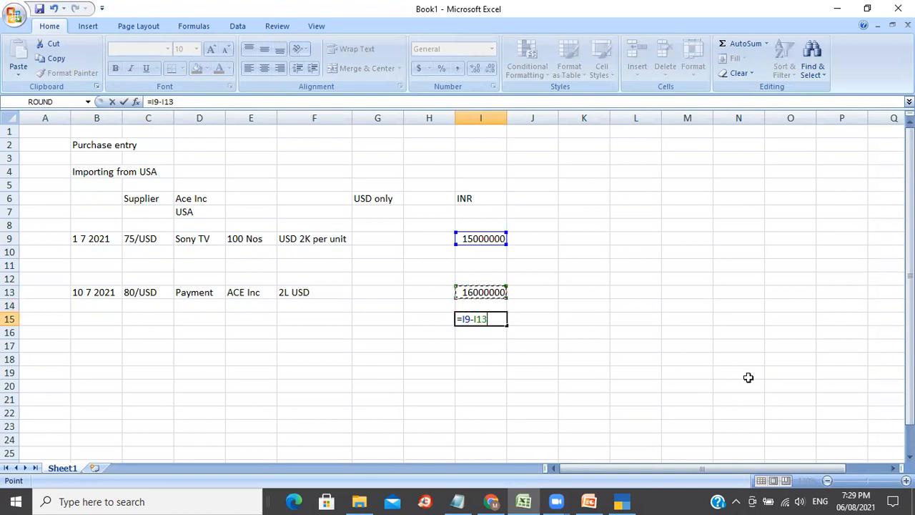
key(Return)
key(Up)
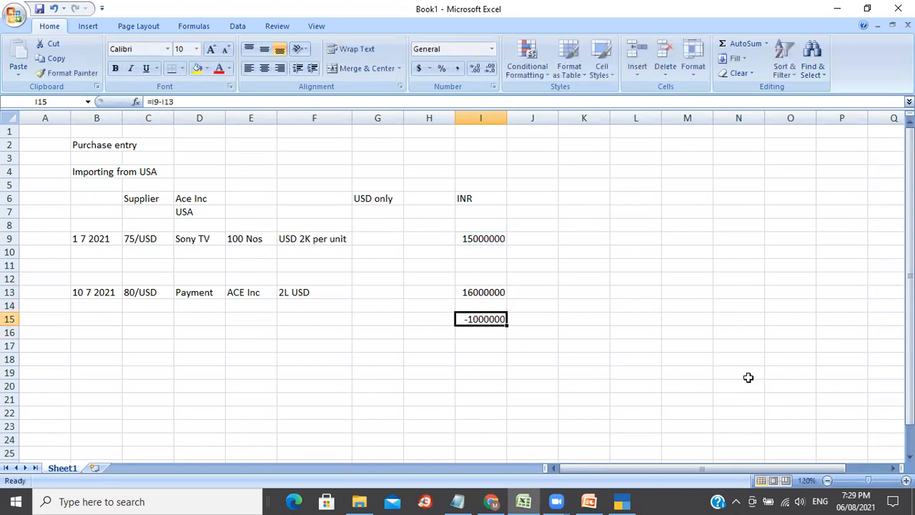
Label the difference "Loss on Foreign exchange" in cell J15 and switch back to TallyPrime
key(Right)
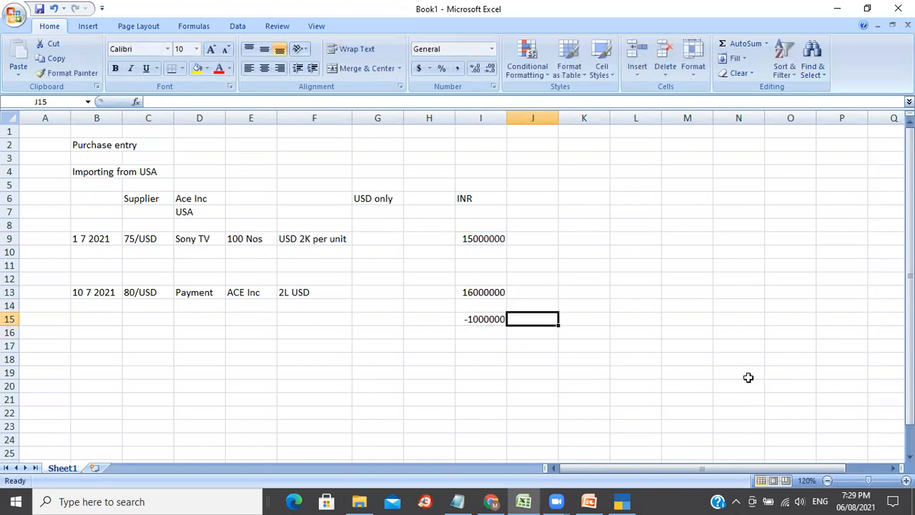
text(Loss on )
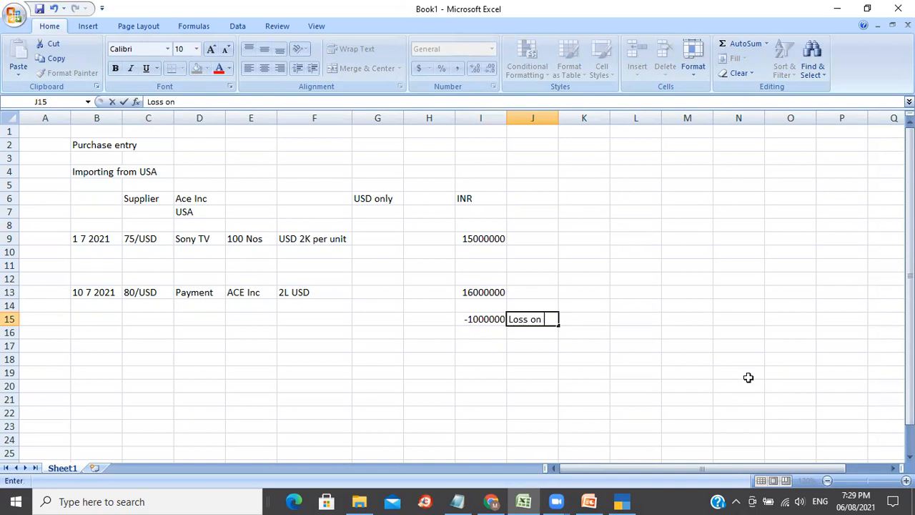
text(Foreign exchange)
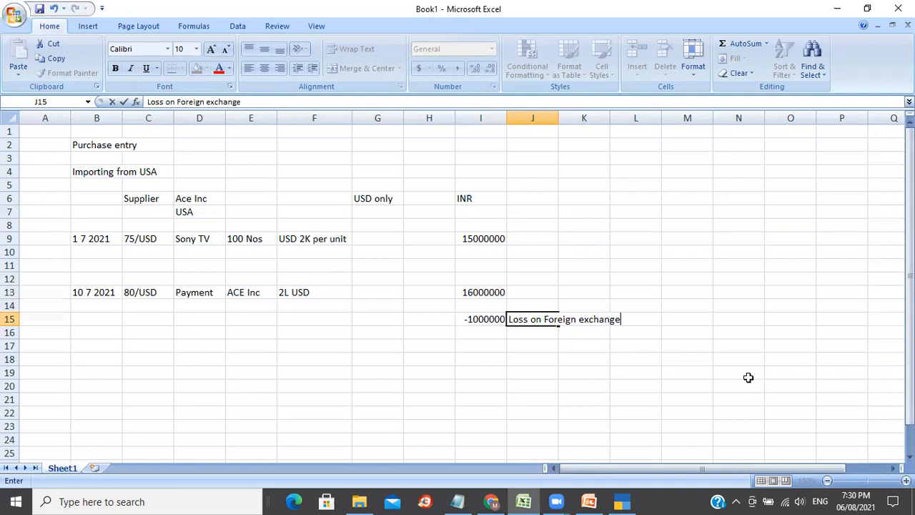
key(Return)
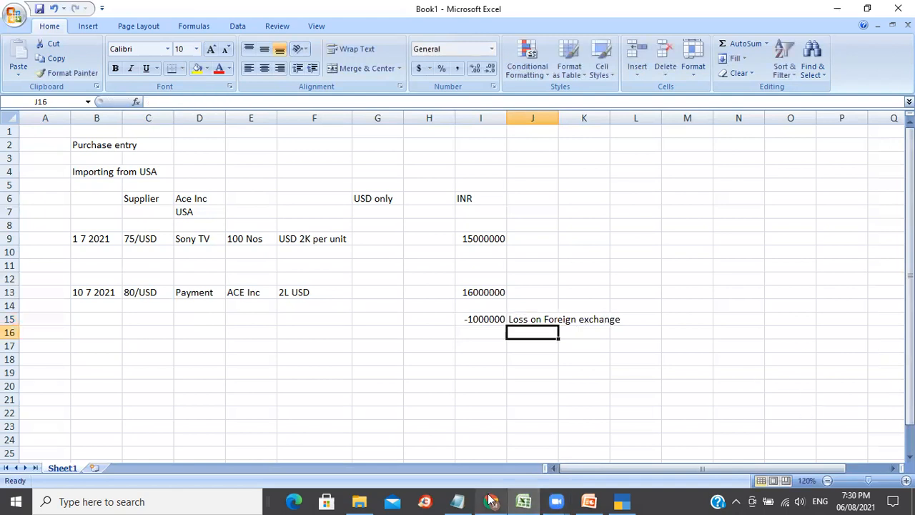
click(620, 500)
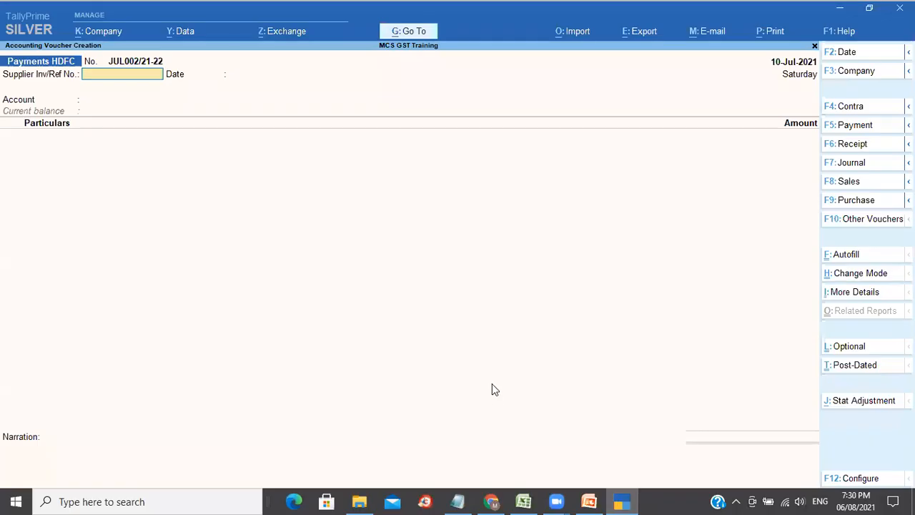
Leave the new payment voucher and open the ledger vouchers report for ACE Inc from Account Books
key(Escape)
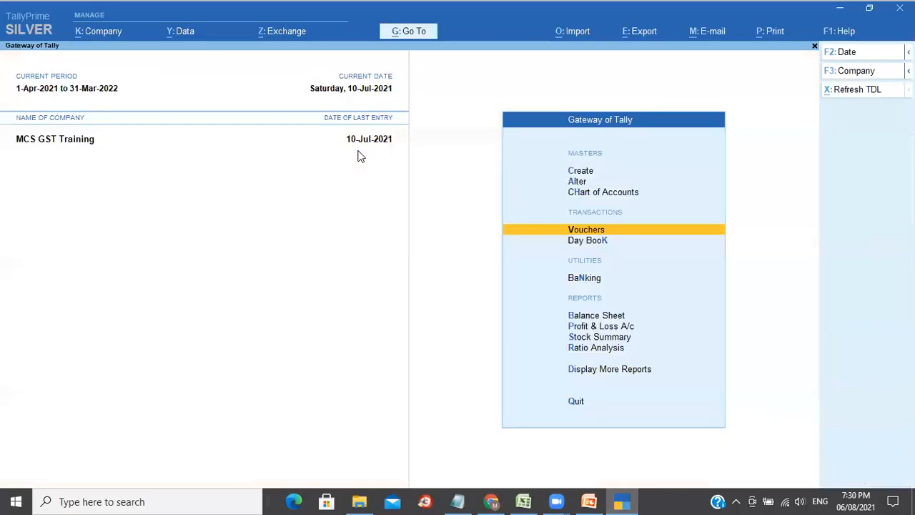
key(Down)
key(Down)
key(Down)
key(Down)
key(Down)
key(Down)
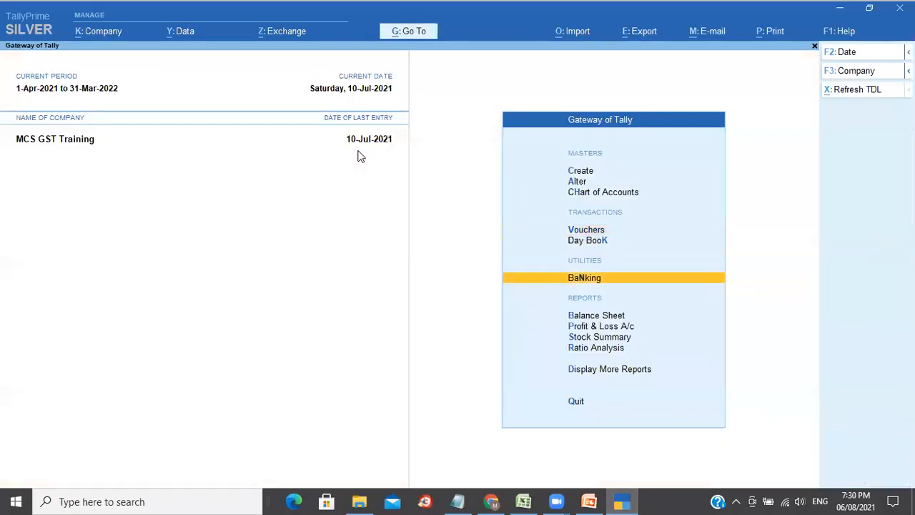
key(Down)
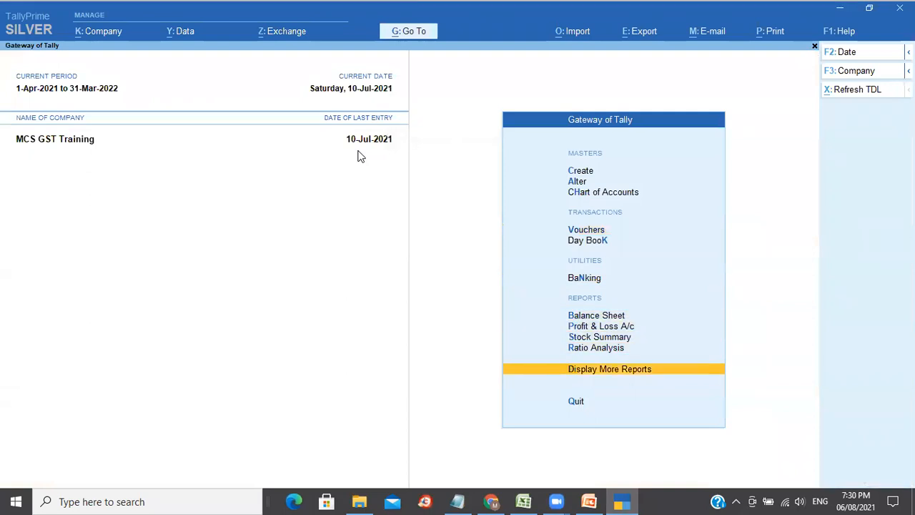
key(Return)
key(Down)
key(Down)
key(Down)
key(Down)
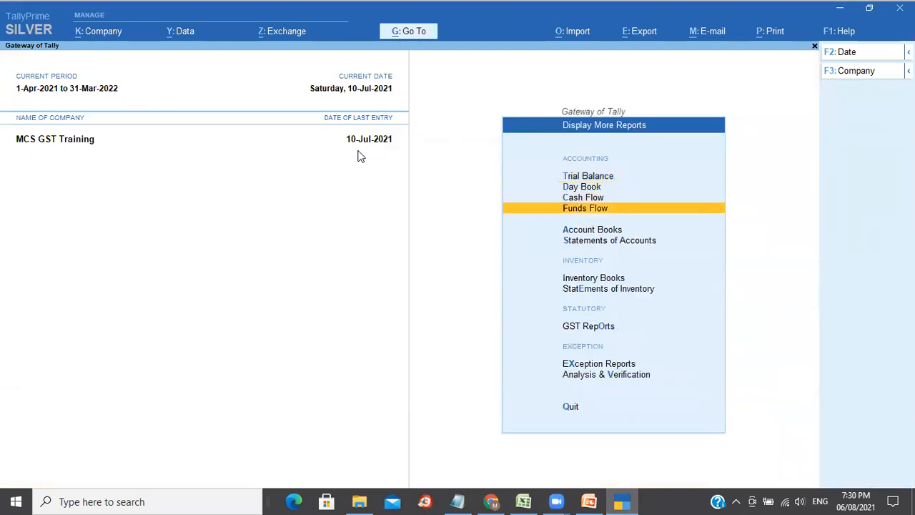
key(Return)
key(Down)
key(Return)
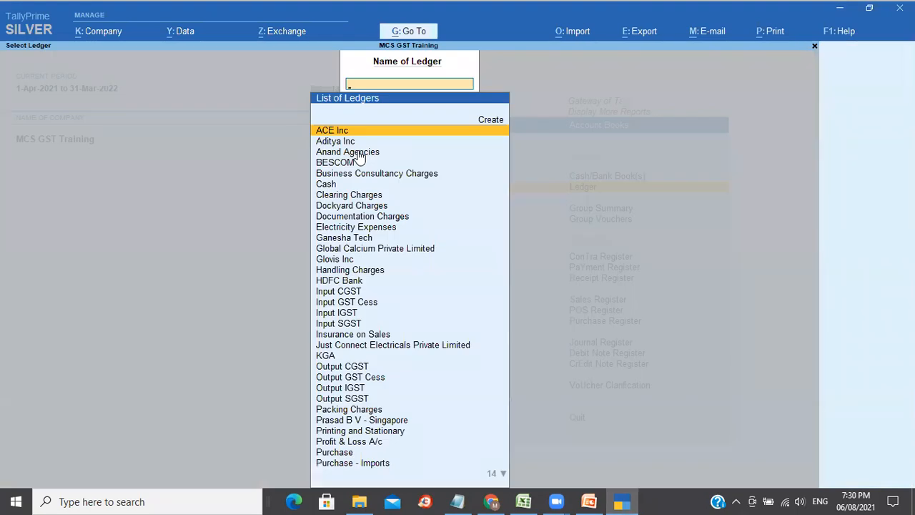
key(Return)
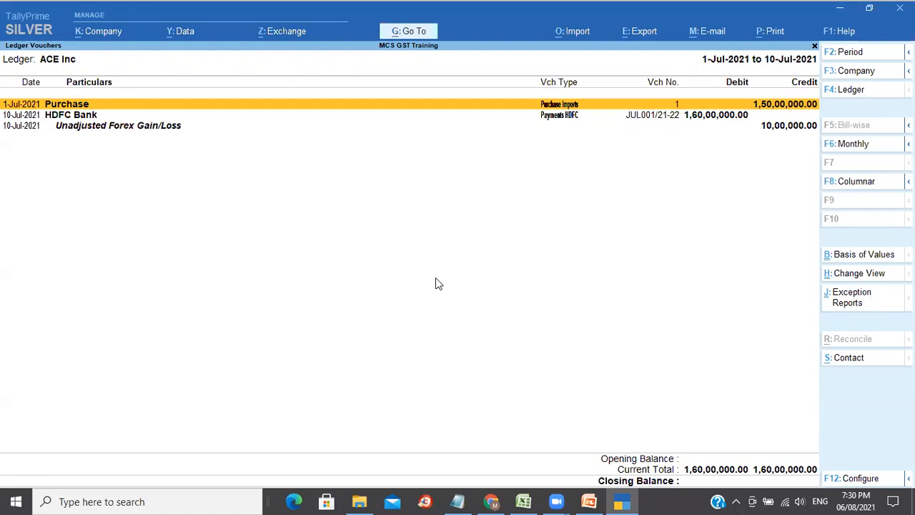
Close the ACE Inc report and open the ledger vouchers of Purchase - Imports
key(Escape)
key(Escape)
text(Pu)
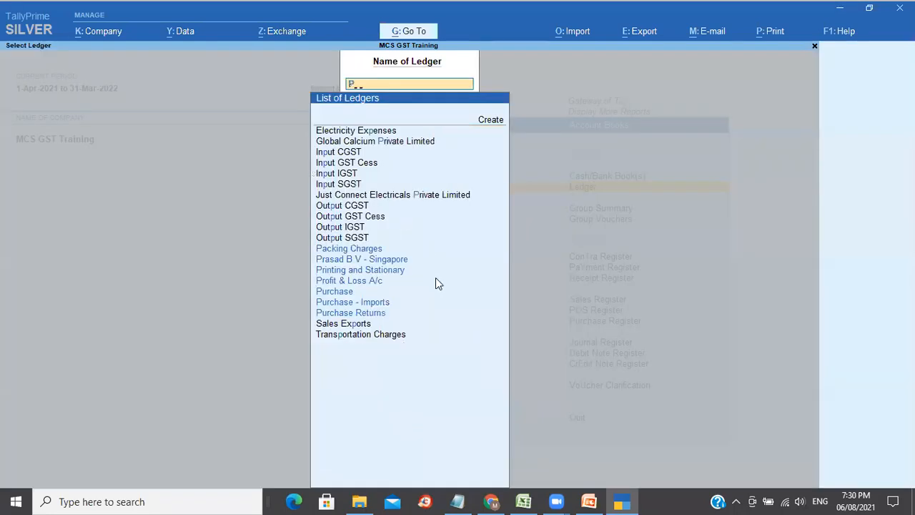
key(Up)
key(Up)
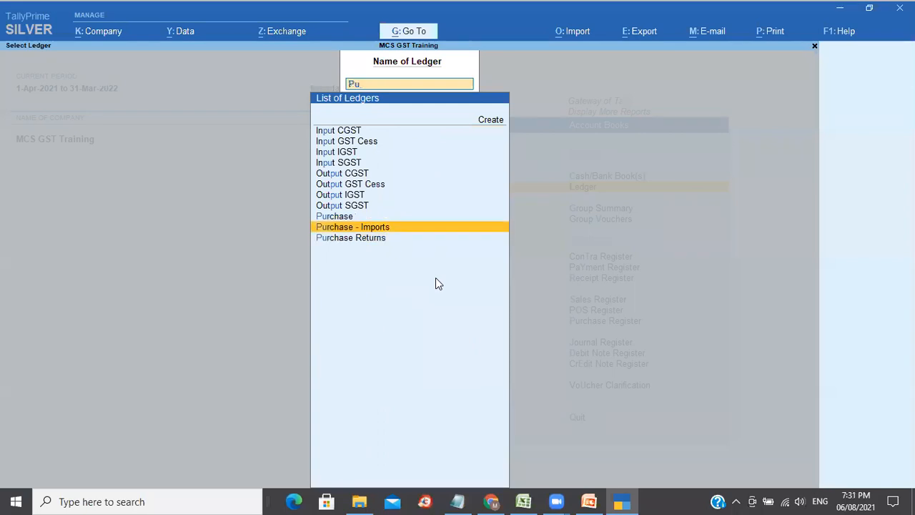
key(Return)
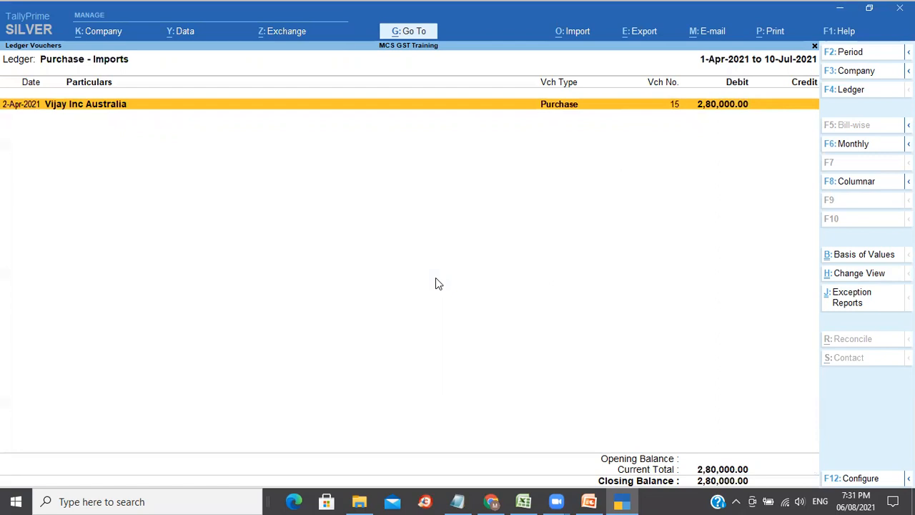
Switch to the Purchase ledger and open its ACE Inc import voucher dated 1-Jul-2021
key(Escape)
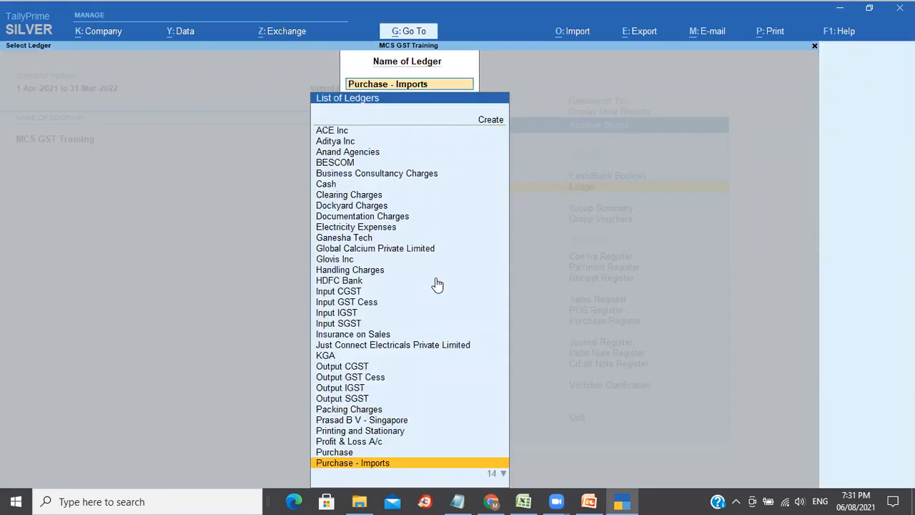
key(Return)
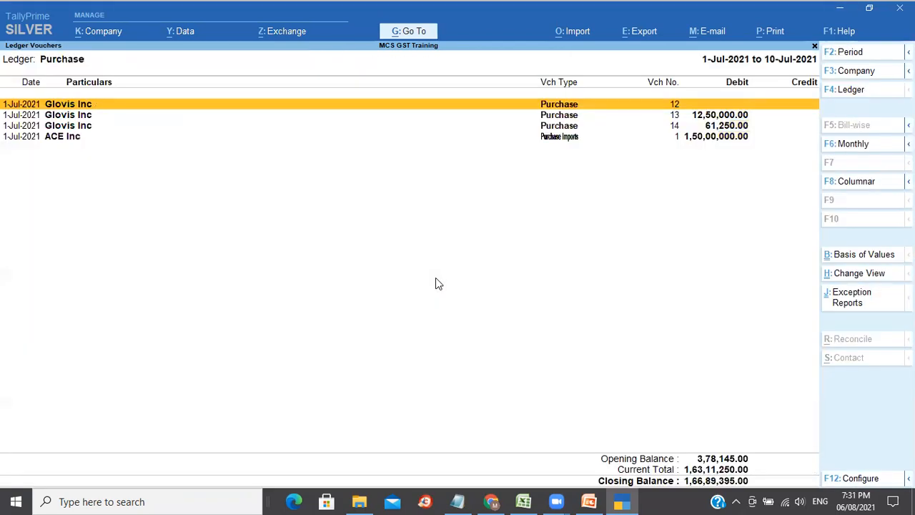
key(Down)
key(Down)
key(Down)
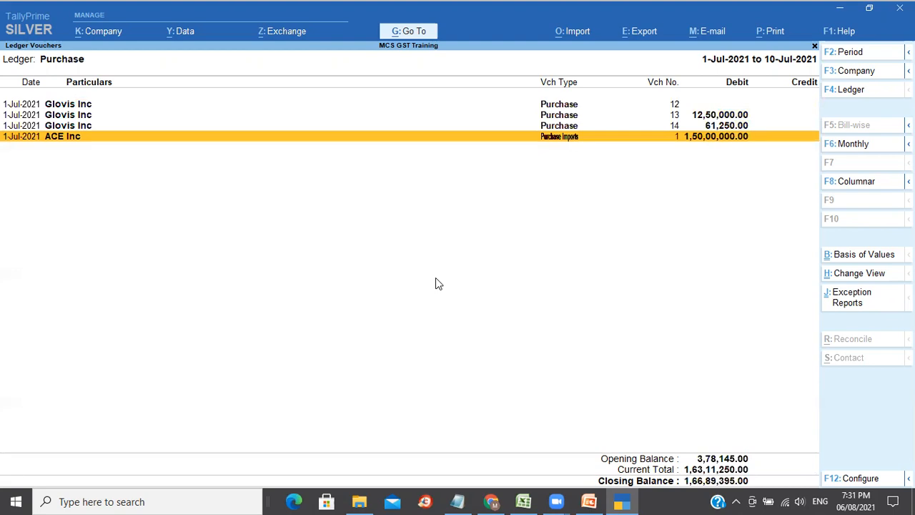
key(Return)
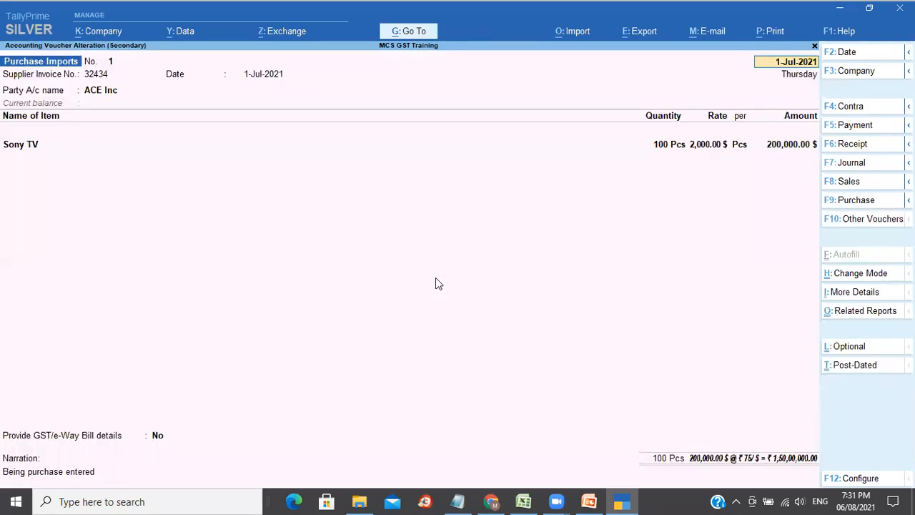
Leave the import voucher and the ledger reports, and open the Profit & Loss A/c
key(Escape)
key(y)
key(Escape)
key(Escape)
key(Escape)
key(Escape)
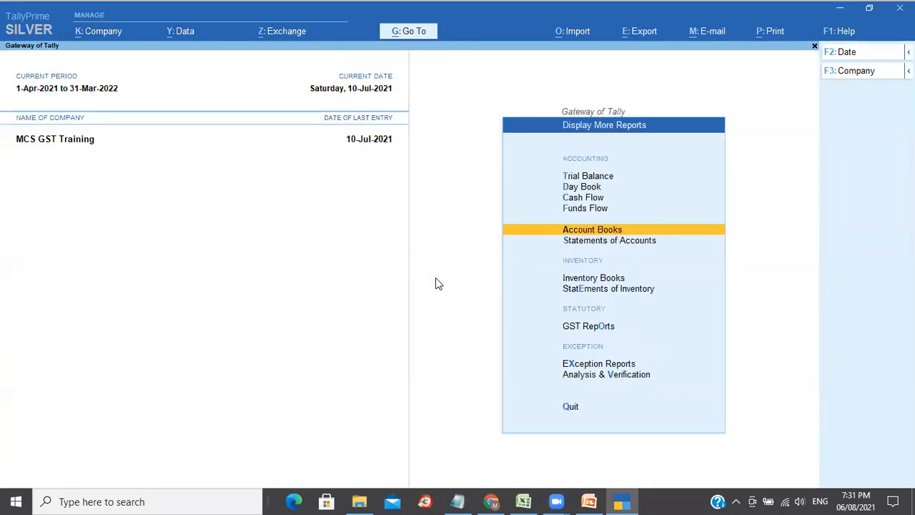
key(Escape)
key(Up)
key(Up)
key(Up)
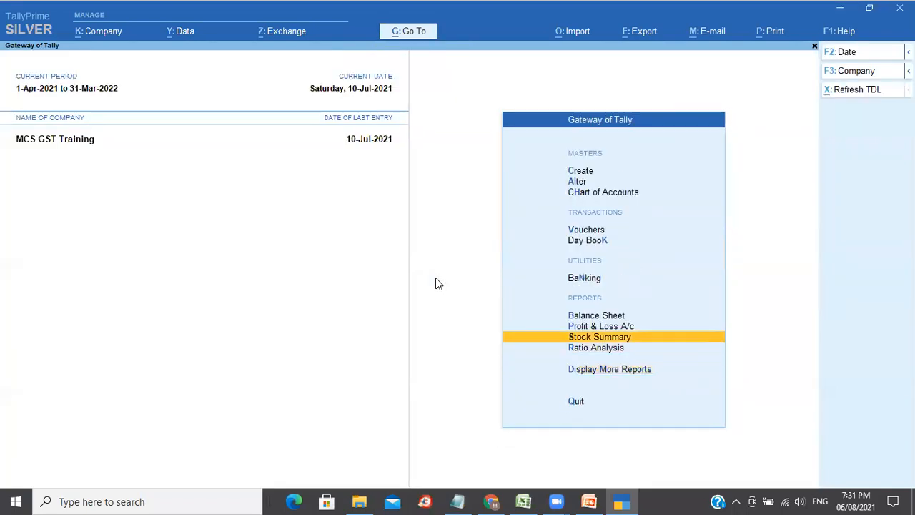
key(Return)
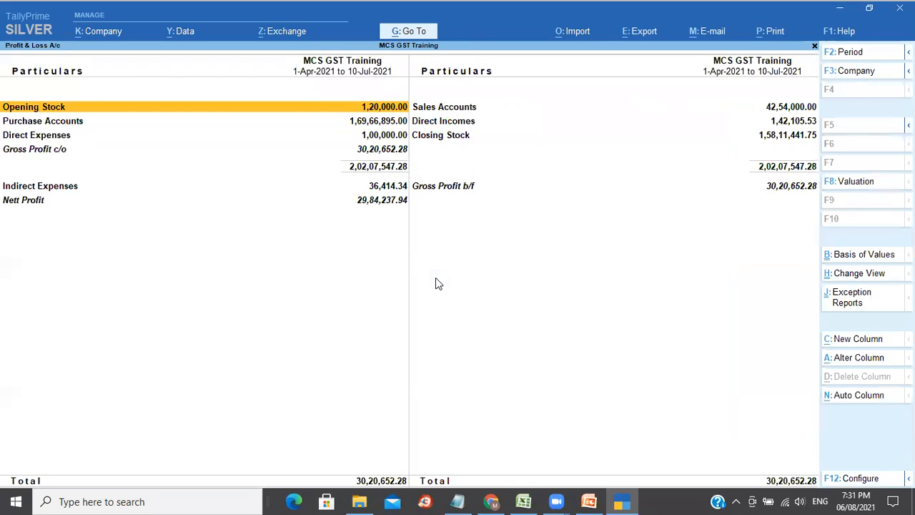
Expand Purchase Accounts in the Profit & Loss A/c to examine its individual ledgers
key(Right)
key(Left)
key(Right)
key(Left)
key(Down)
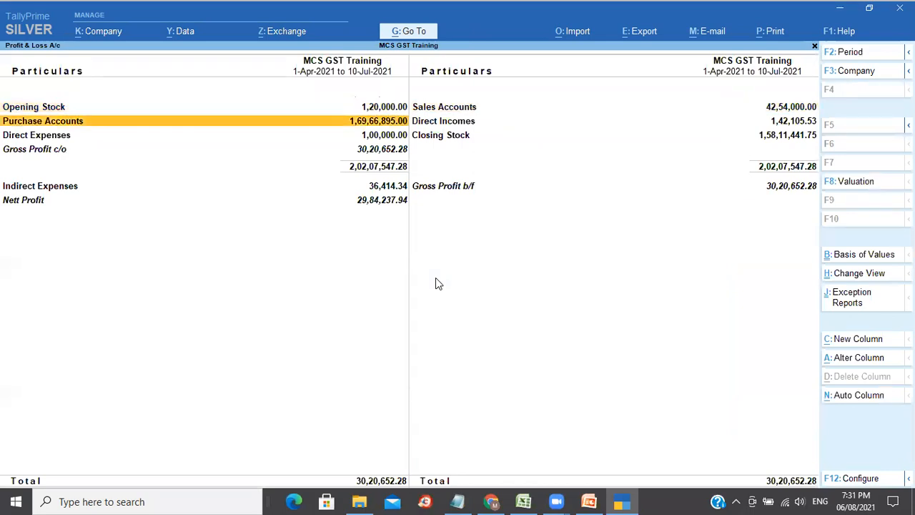
key(shift+Return)
key(Down)
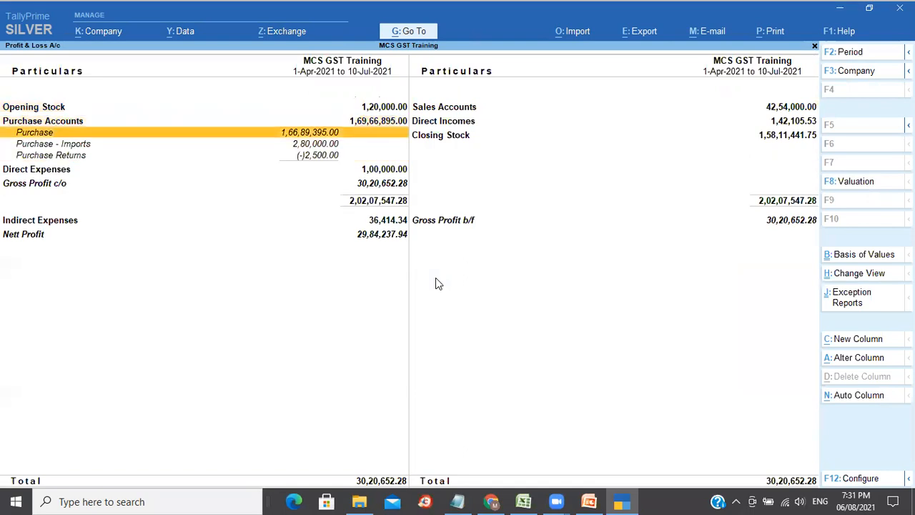
Review the July vouchers of the Purchase ledger and return to the Profit & Loss A/c
key(Return)
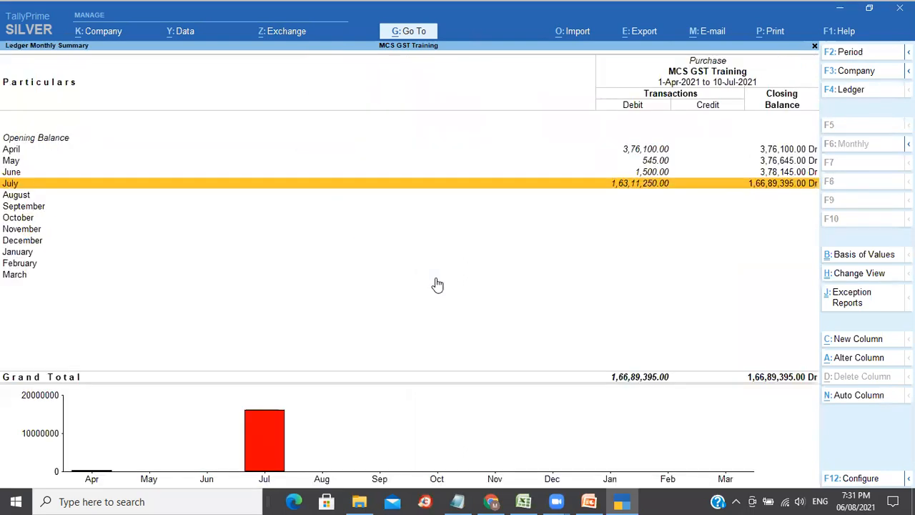
key(Return)
key(Down)
key(Down)
key(Down)
key(Escape)
key(Escape)
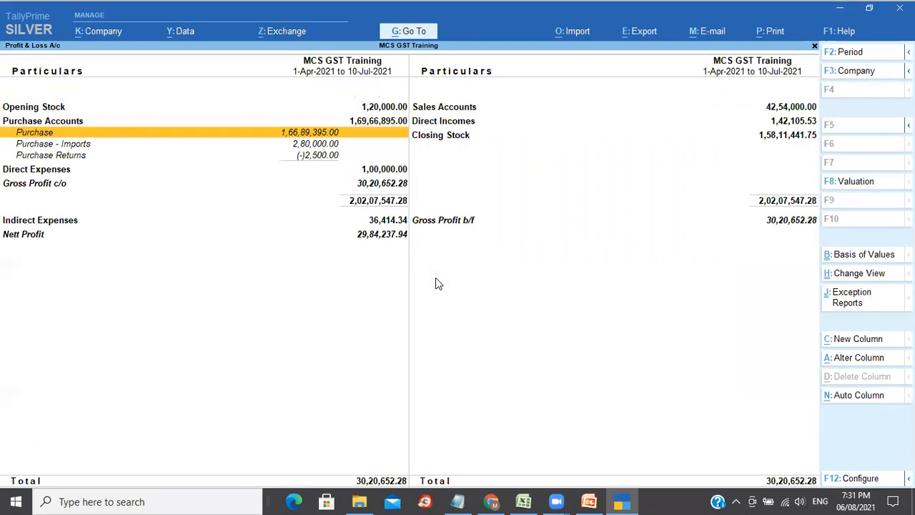
Leave the Profit & Loss A/c, open the Balance Sheet and select Unadjusted Forex Gain/Loss on the assets side
key(Right)
key(Up)
key(Up)
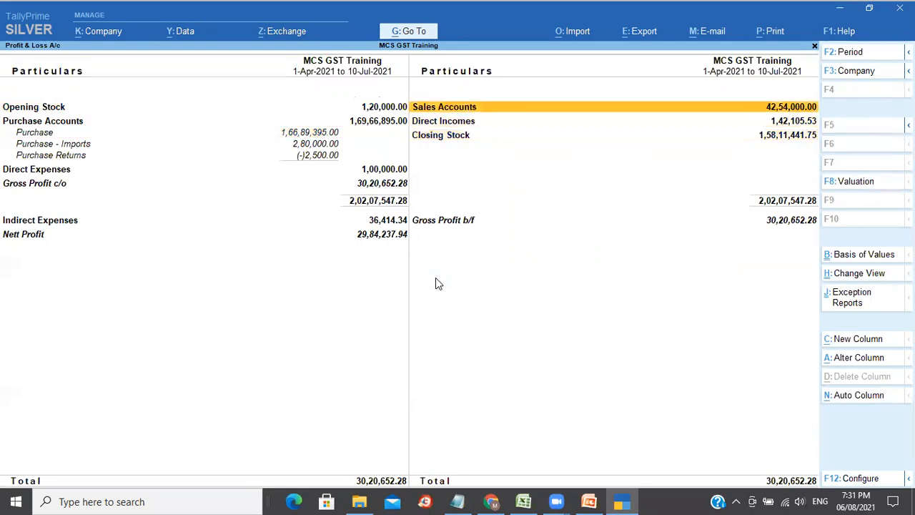
key(Escape)
key(Up)
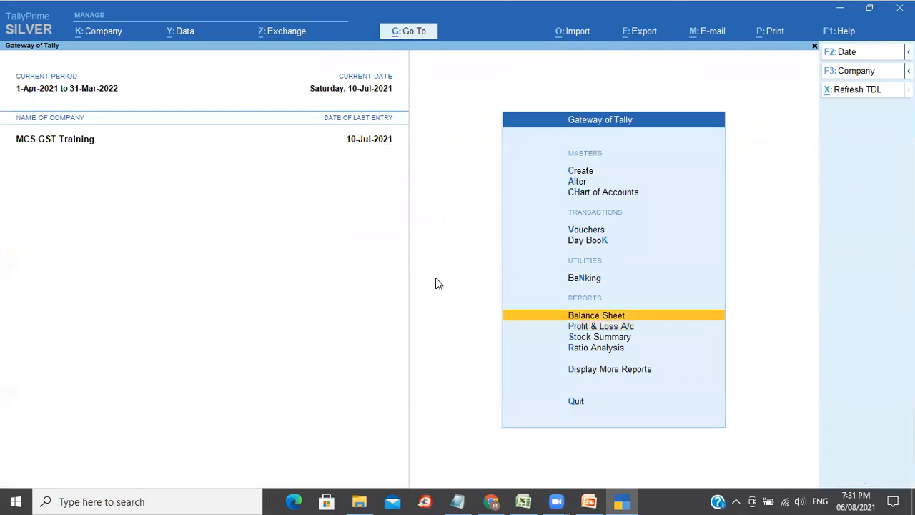
key(Return)
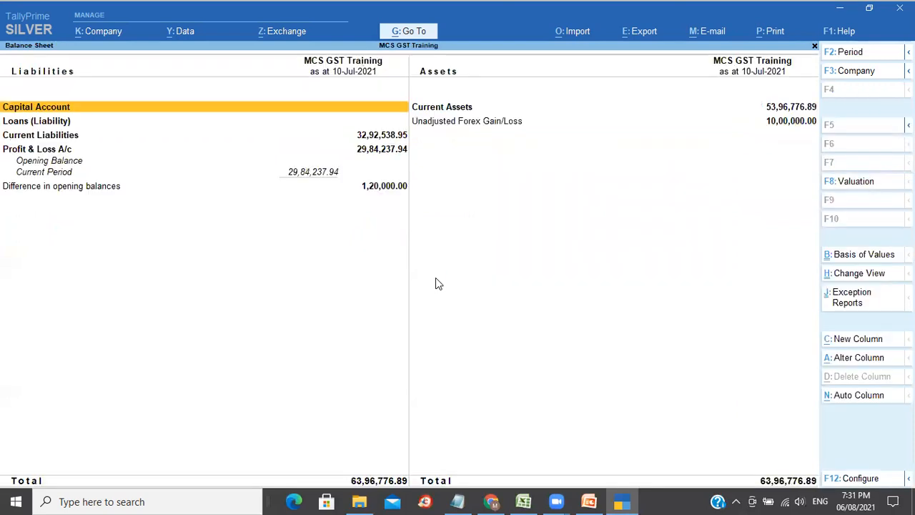
key(Down)
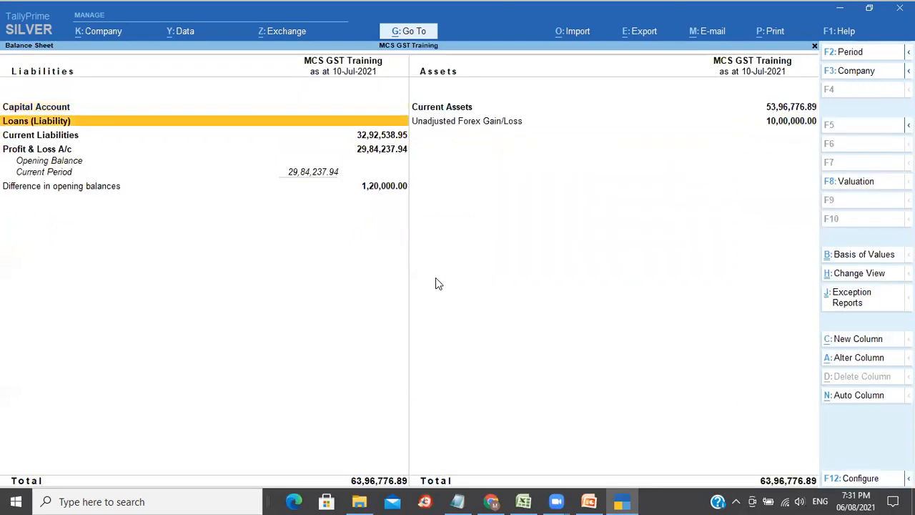
key(Right)
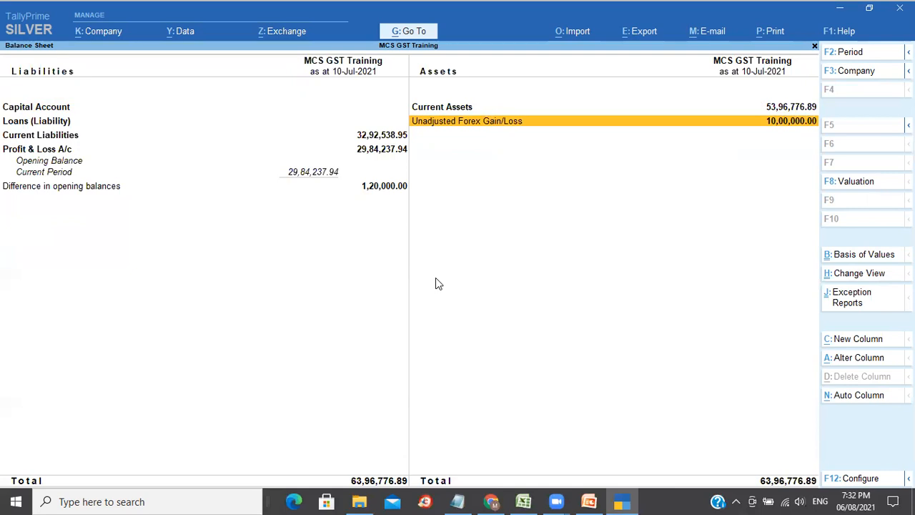
Drill into Unadjusted Forex Gain/Loss through Sundry Creditors to the ACE Inc details, and return to the Balance Sheet
key(Return)
key(Return)
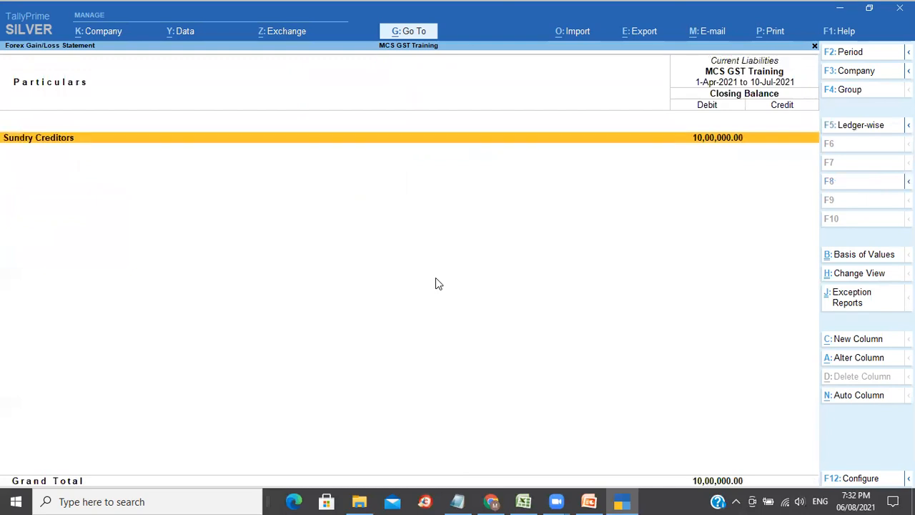
key(Return)
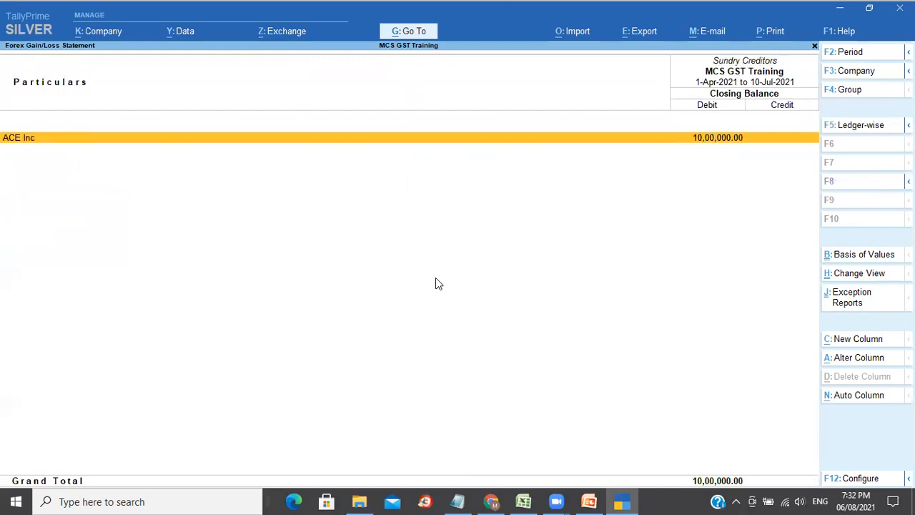
key(Return)
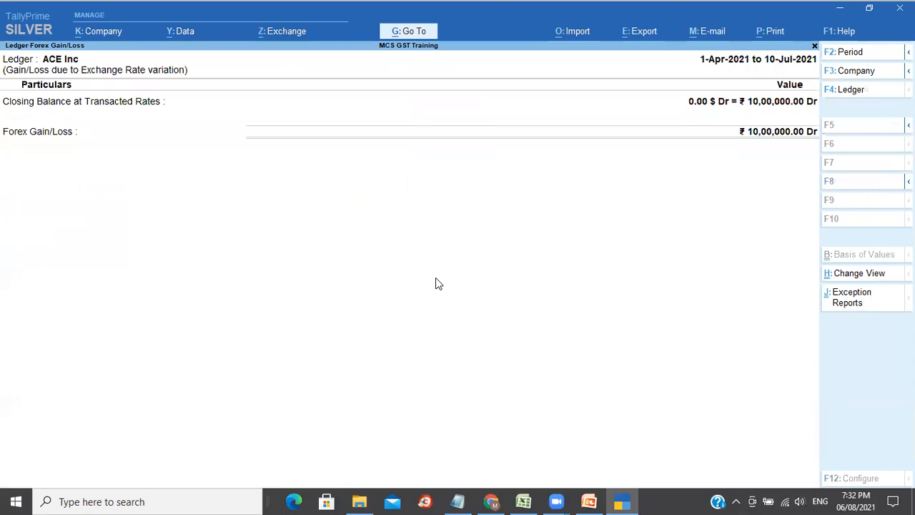
key(Escape)
key(Escape)
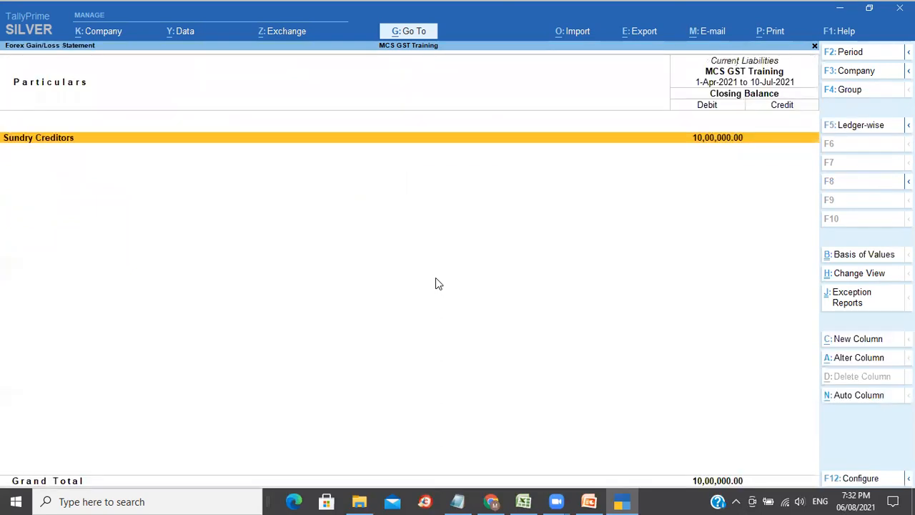
key(Escape)
key(Escape)
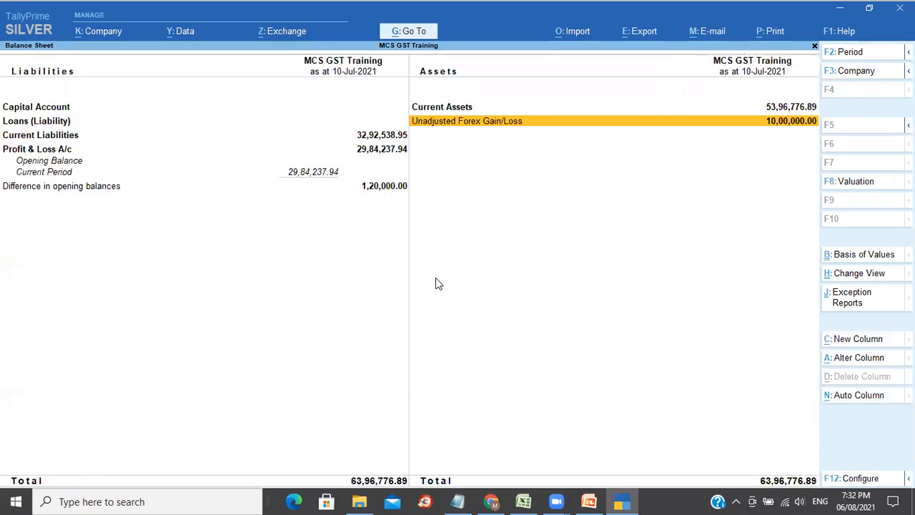
Leave the Balance Sheet and reopen the ledger vouchers report for ACE Inc
key(Escape)
key(Down)
key(Down)
key(Down)
key(Down)
key(Return)
key(Down)
key(Down)
key(Down)
key(Down)
key(Return)
key(Down)
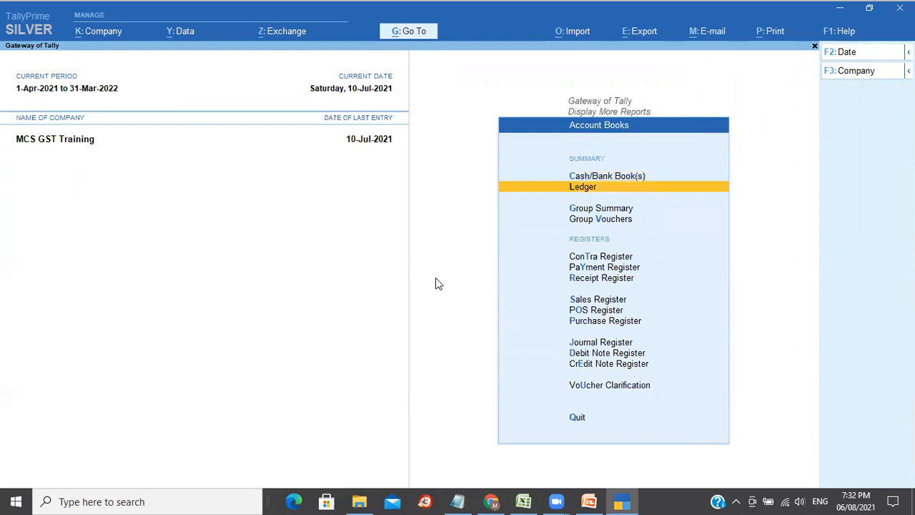
key(Return)
key(Return)
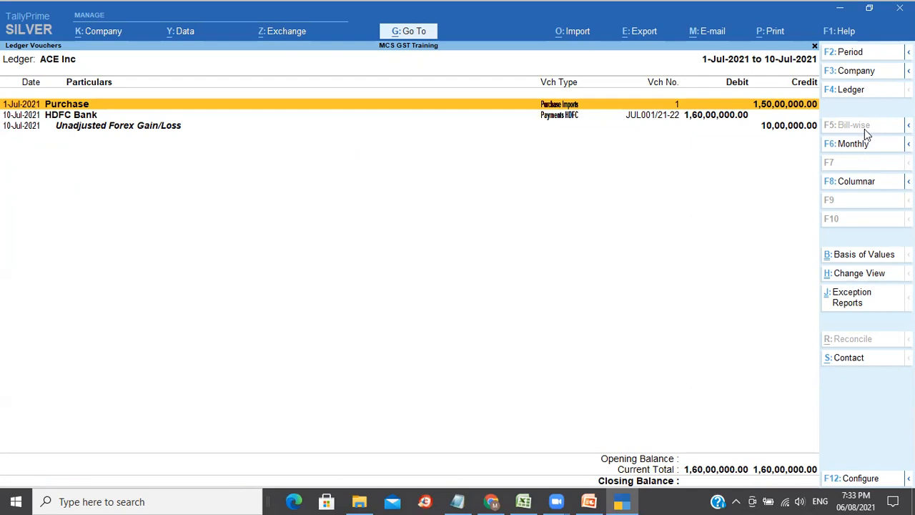
Open the 1-Jul-2021 purchase voucher from the ACE Inc ledger vouchers and open the party's ledger master from it
key(Return)
key(Return)
key(Return)
key(Return)
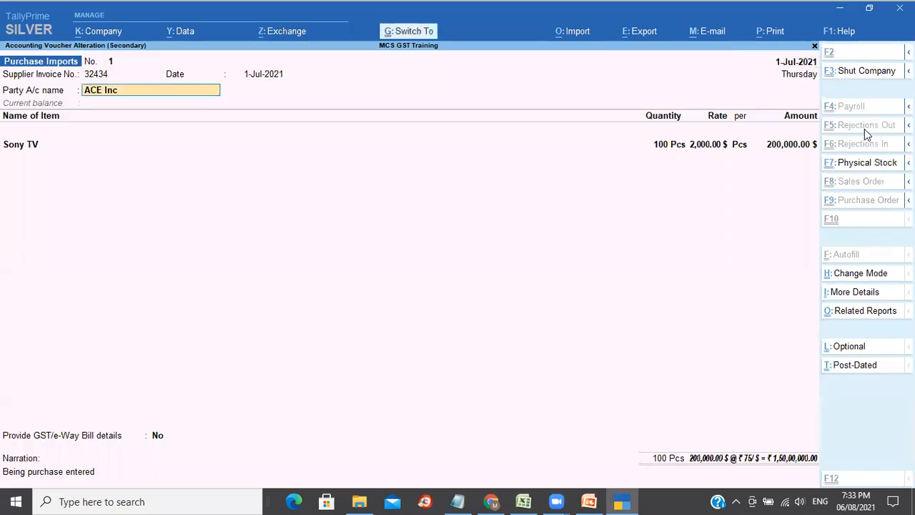
key(ctrl+Return)
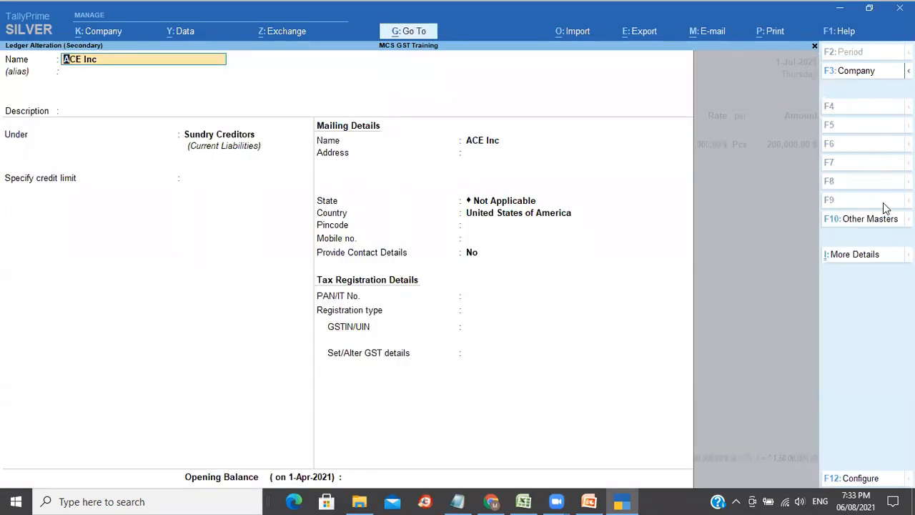
Check the Currency of Ledger setting in ACE Inc's additional details and return to the ledger vouchers report without changing anything
click(855, 255)
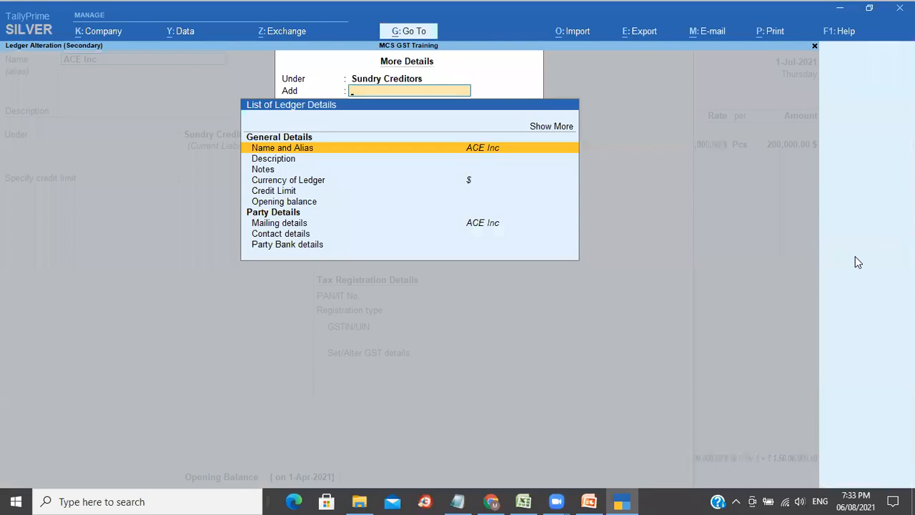
key(Down)
key(Down)
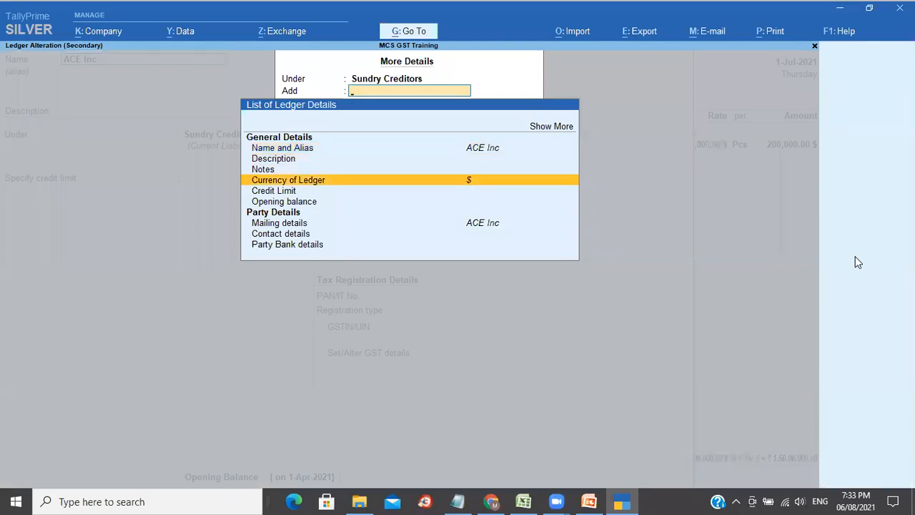
key(Return)
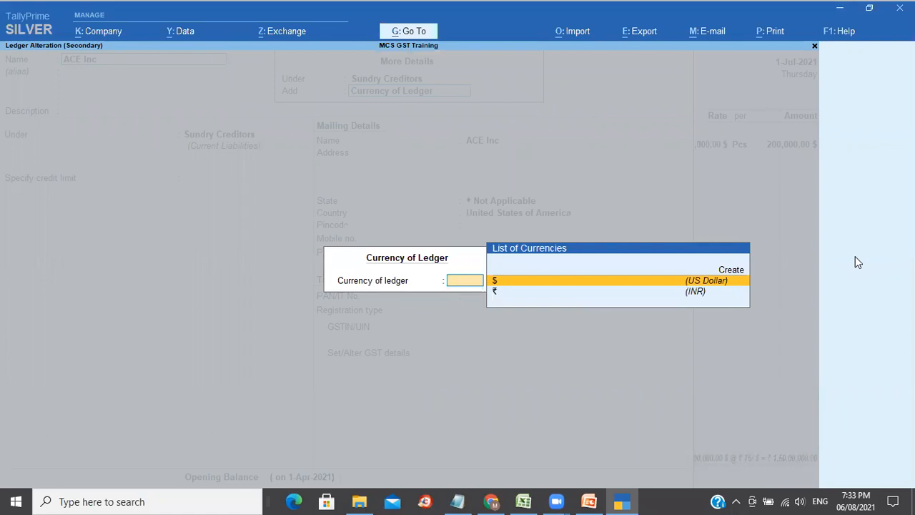
key(Escape)
key(Return)
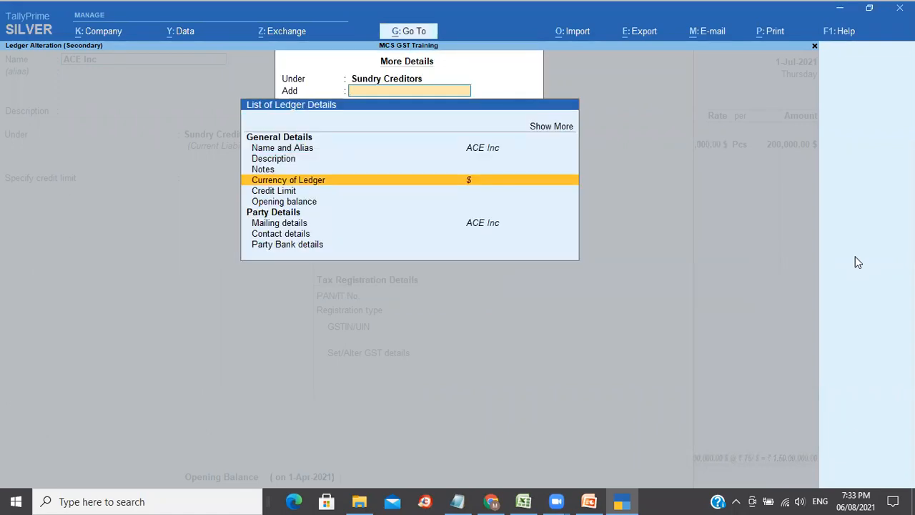
key(Escape)
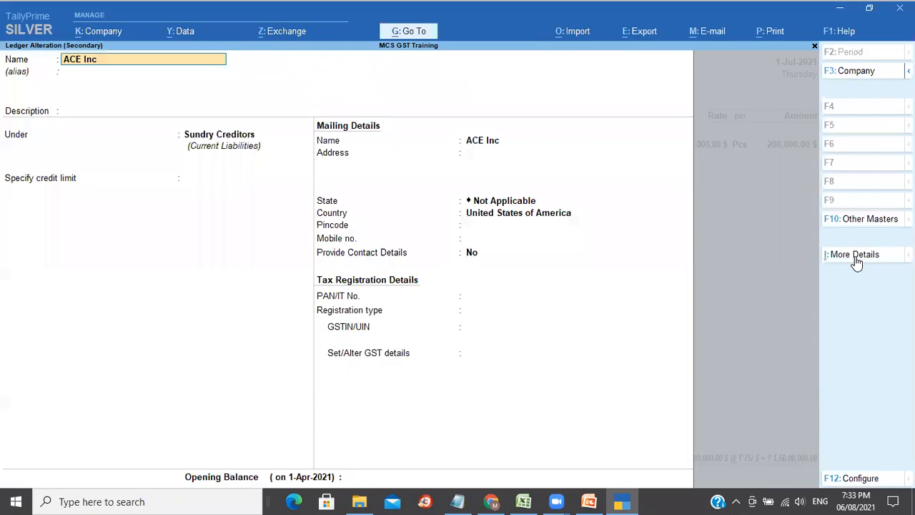
key(Escape)
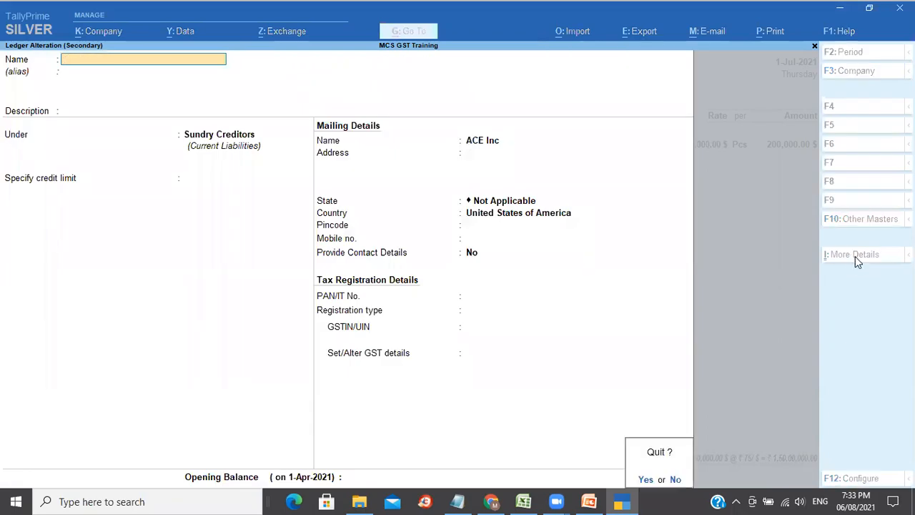
key(Return)
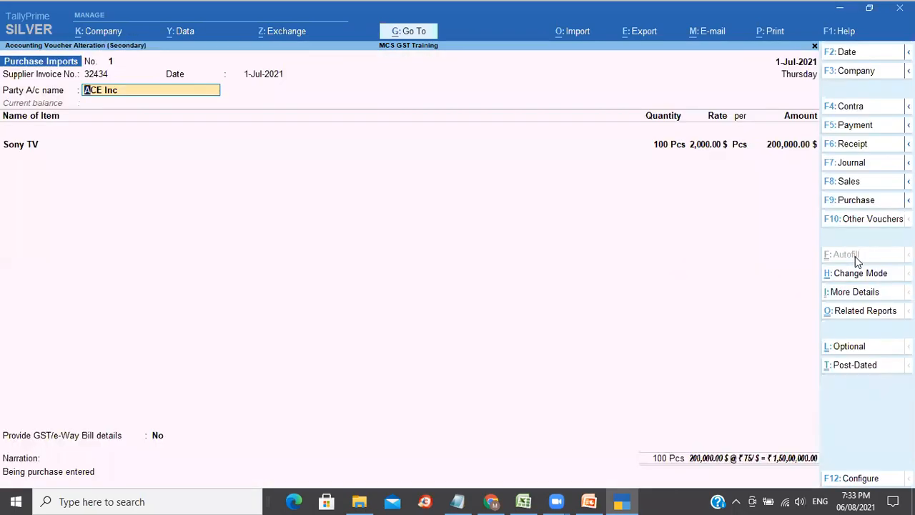
key(Escape)
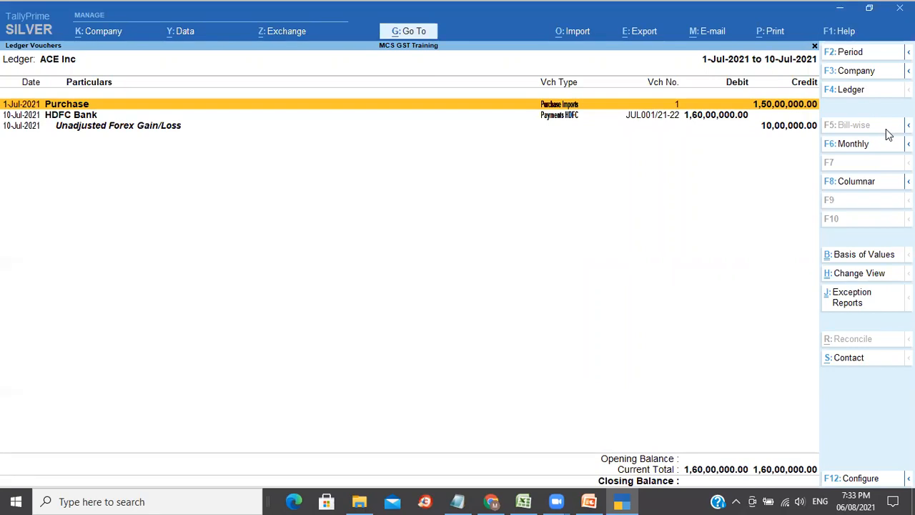
Compare the HDFC Bank payment, Purchase and Unadjusted Forex Gain/Loss lines of ACE Inc, and return to the Gateway of Tally
key(Down)
key(Down)
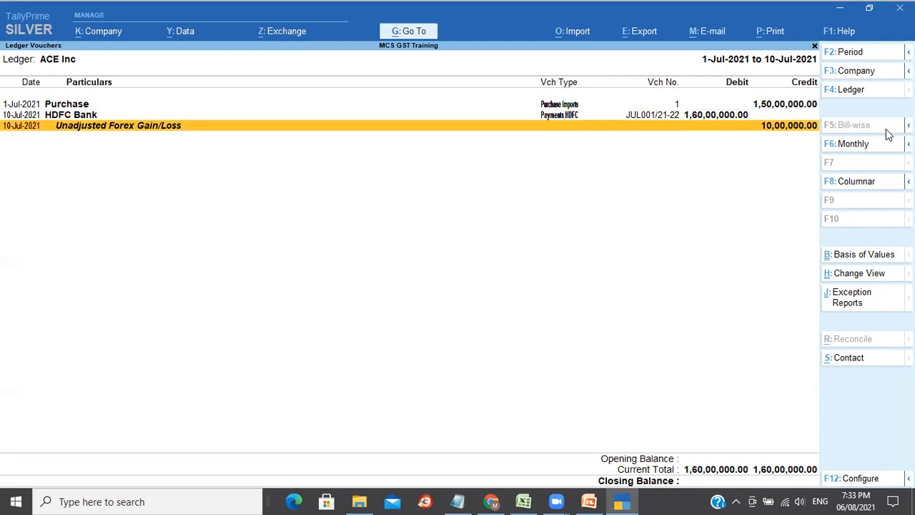
key(Up)
key(Up)
key(Down)
key(Down)
key(Up)
key(Down)
key(Escape)
key(Escape)
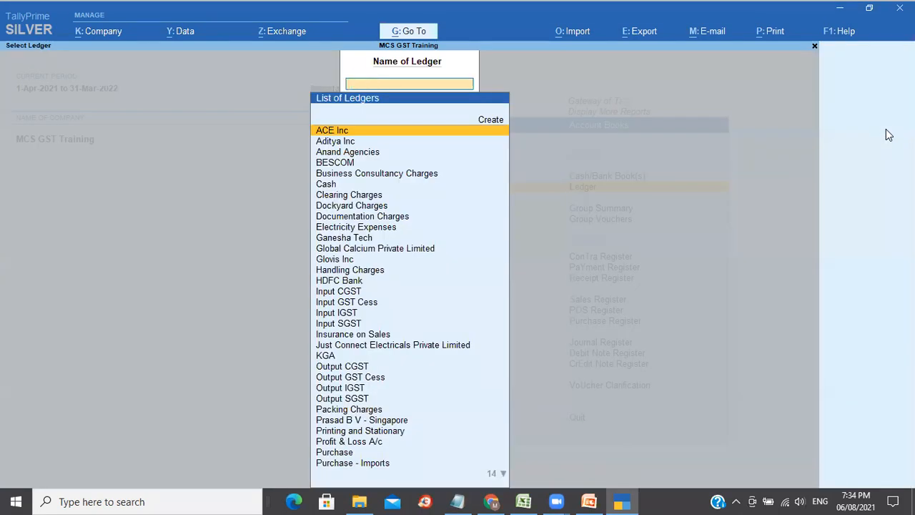
key(Escape)
key(Escape)
key(Escape)
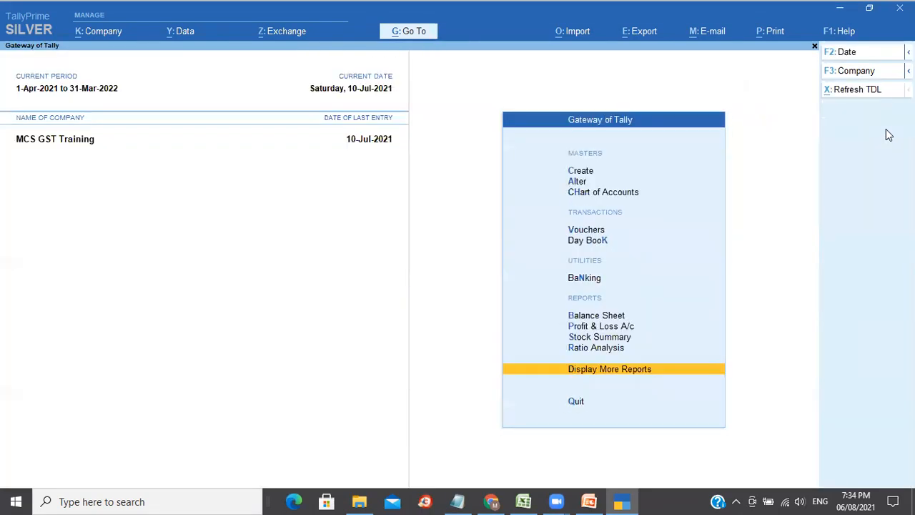
Examine Unadjusted Forex Gain/Loss on the assets side of the Balance Sheet and close the report
key(b)
key(Right)
key(Down)
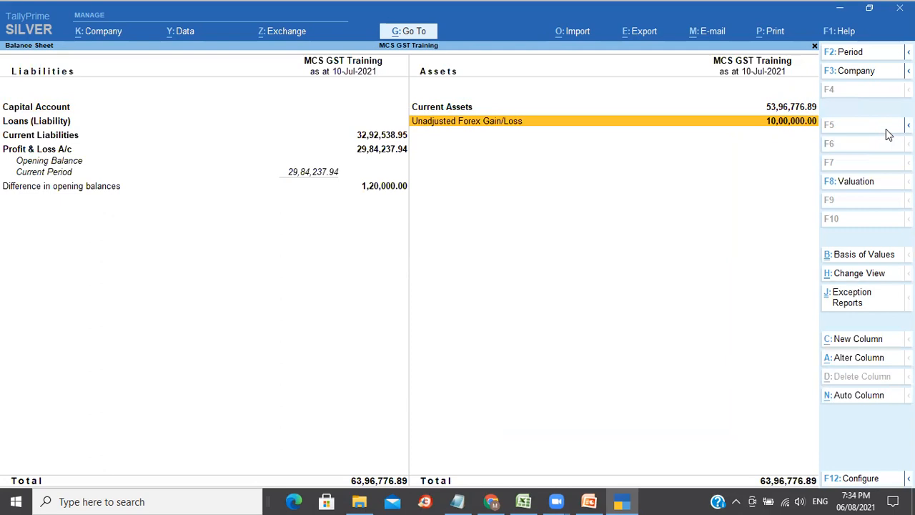
key(Escape)
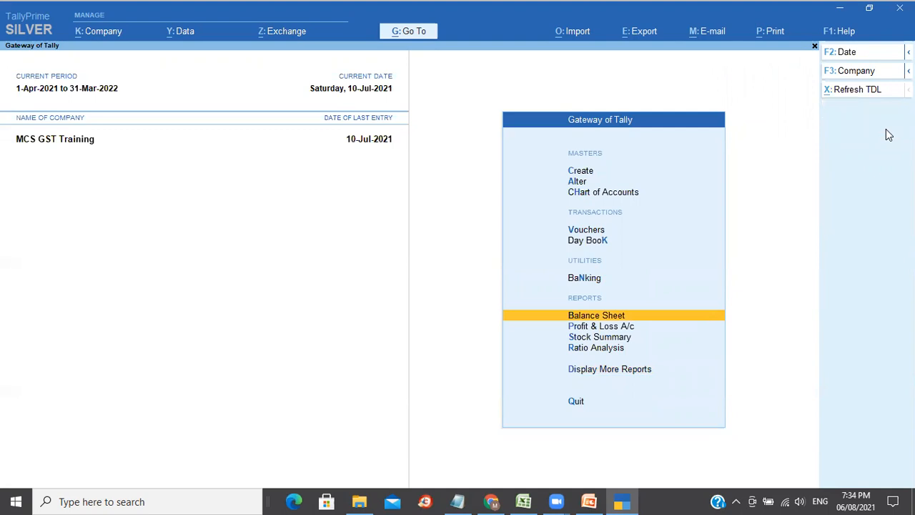
Start a new ledger master named Gan/ Loss on Foreign Exchange
key(Up)
key(Up)
key(Up)
key(Up)
key(Up)
key(Up)
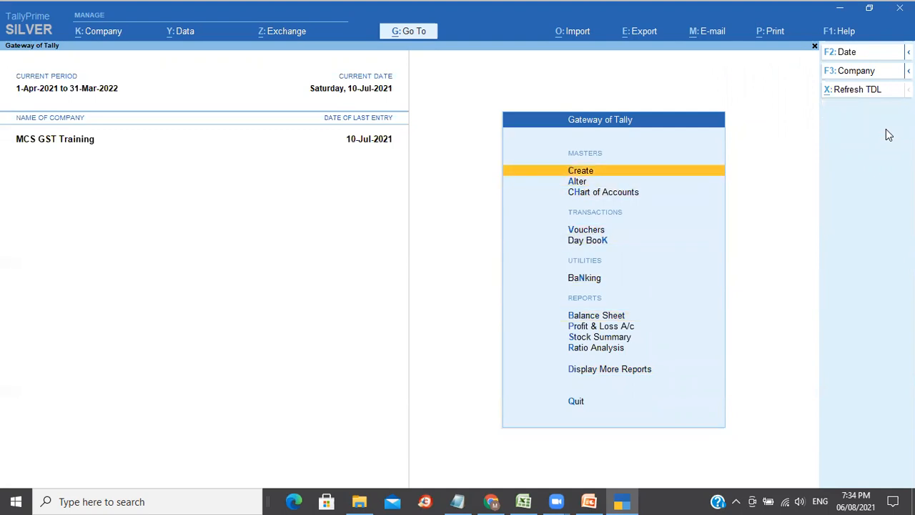
key(Return)
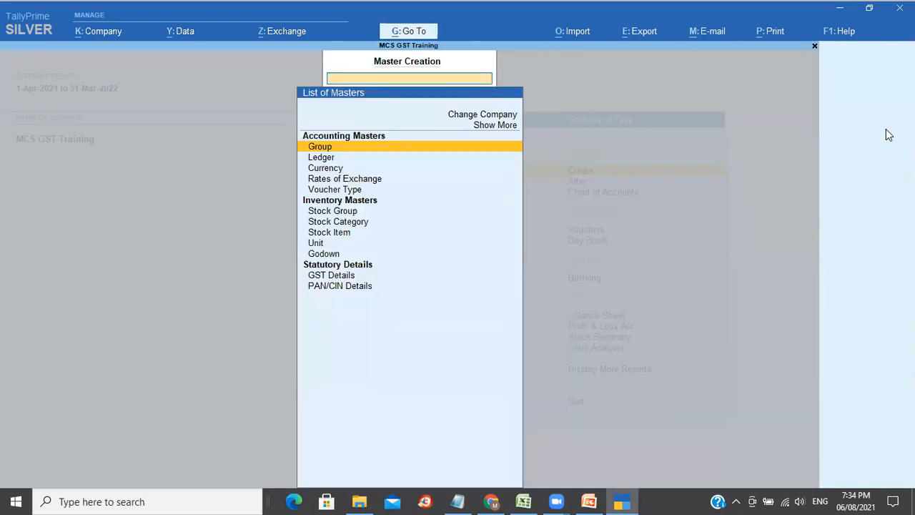
key(Down)
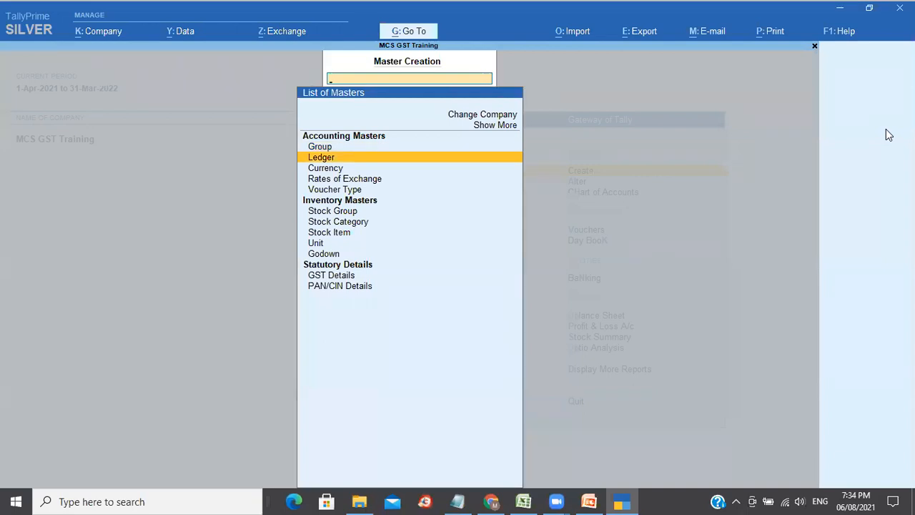
key(Return)
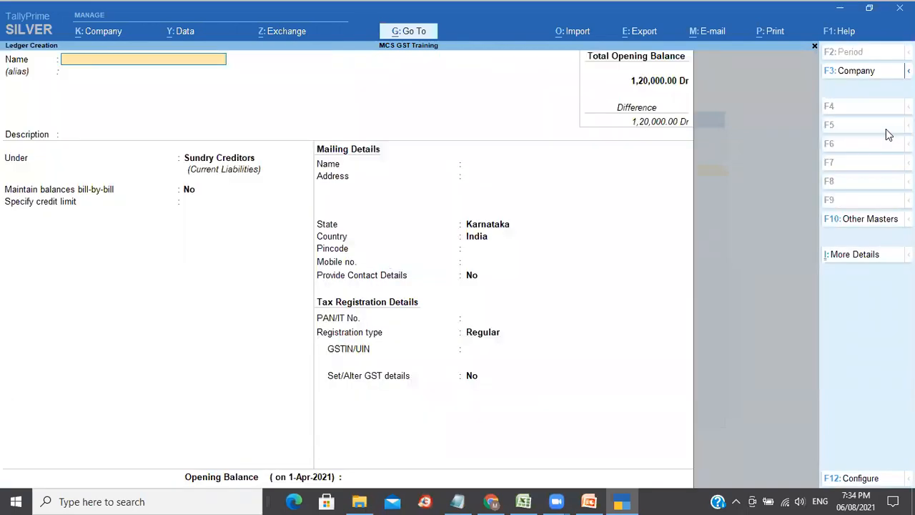
text(Gan/ Loss on Foreig)
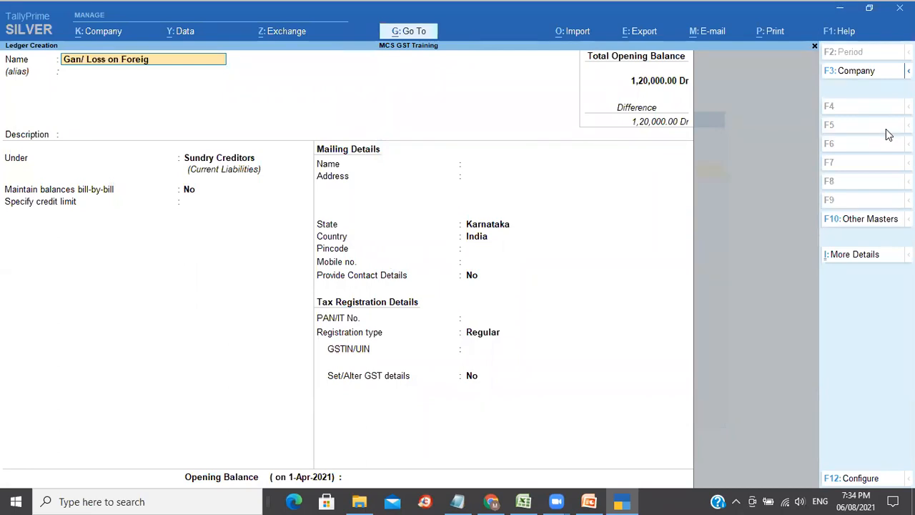
text(n Exchange)
key(Return)
key(Return)
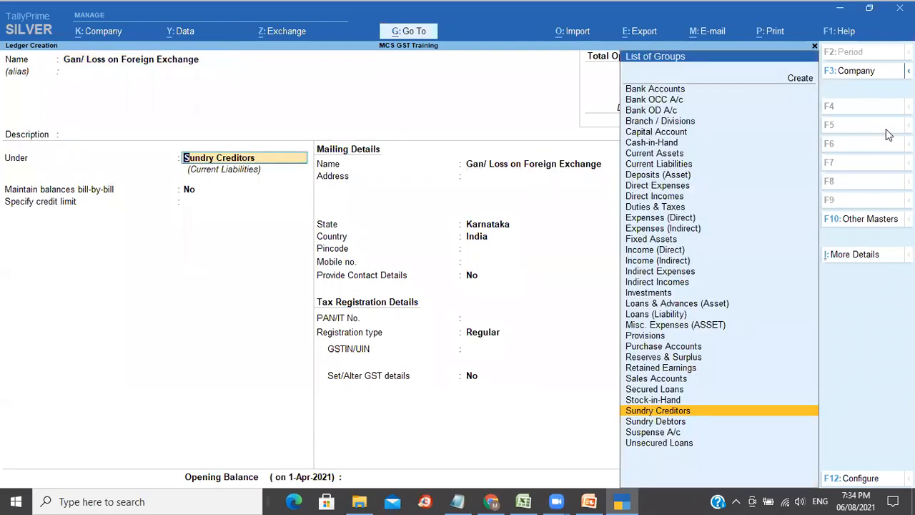
Place the new ledger under Indirect Expenses with its type of ledger as Not Applicable
text(Ex)
key(Down)
key(Down)
key(Return)
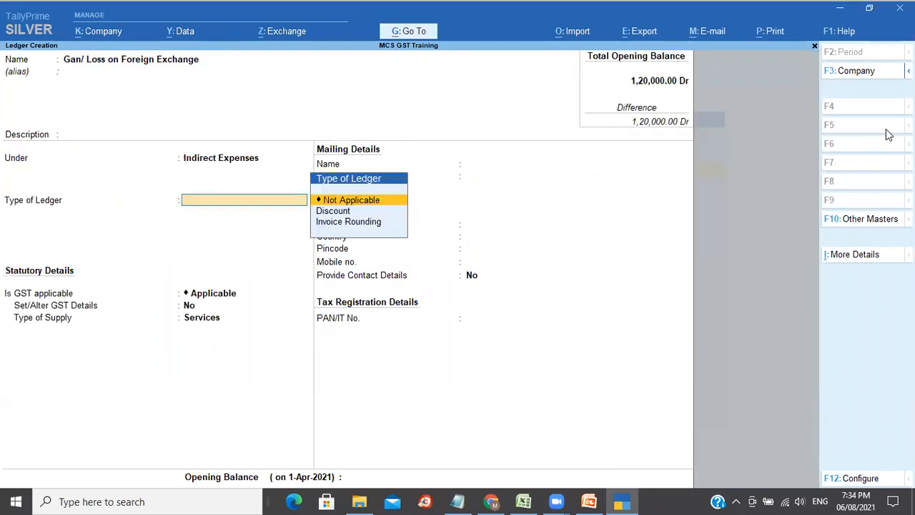
key(Return)
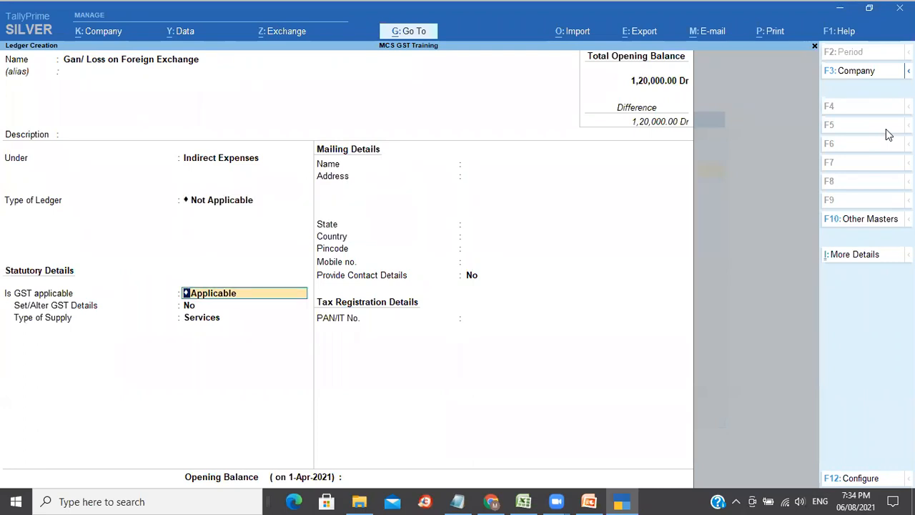
Set GST applicability and assessable value calculation to Not Applicable, save the ledger without an opening balance, and leave ledger creation
key(space)
key(Down)
key(Down)
key(Return)
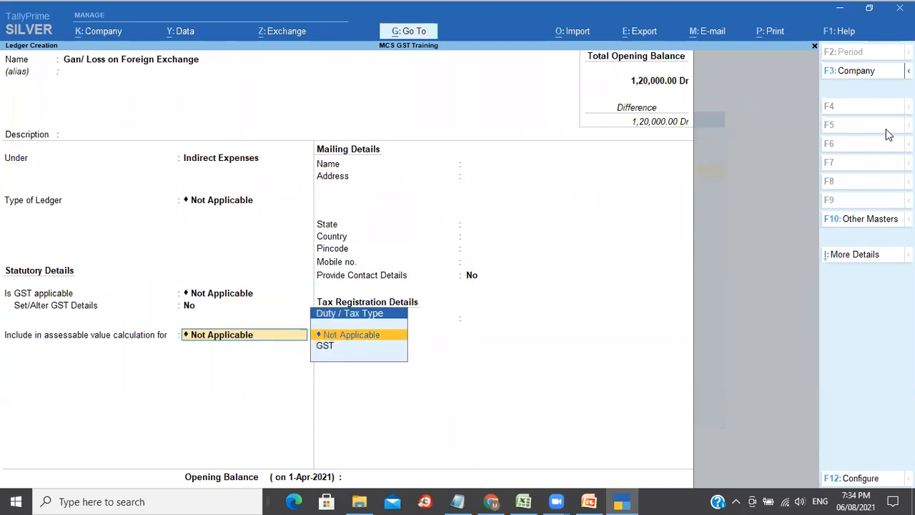
key(Return)
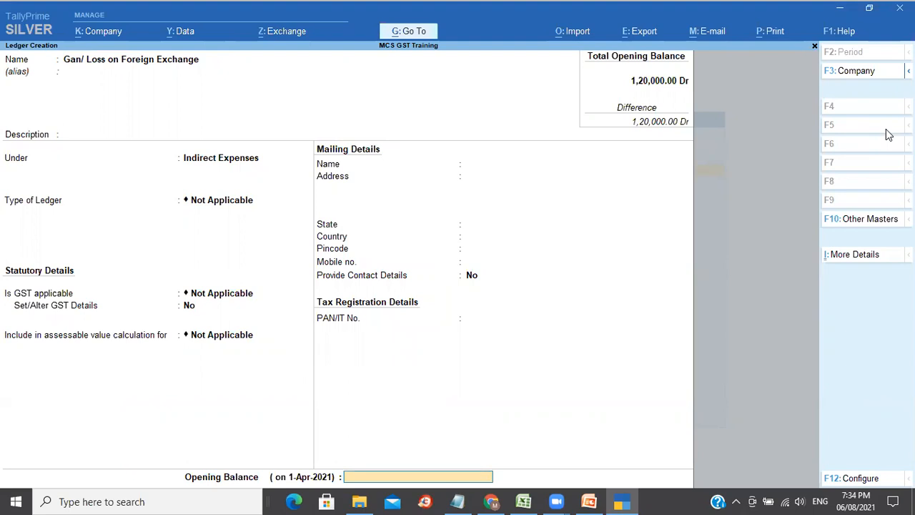
key(Return)
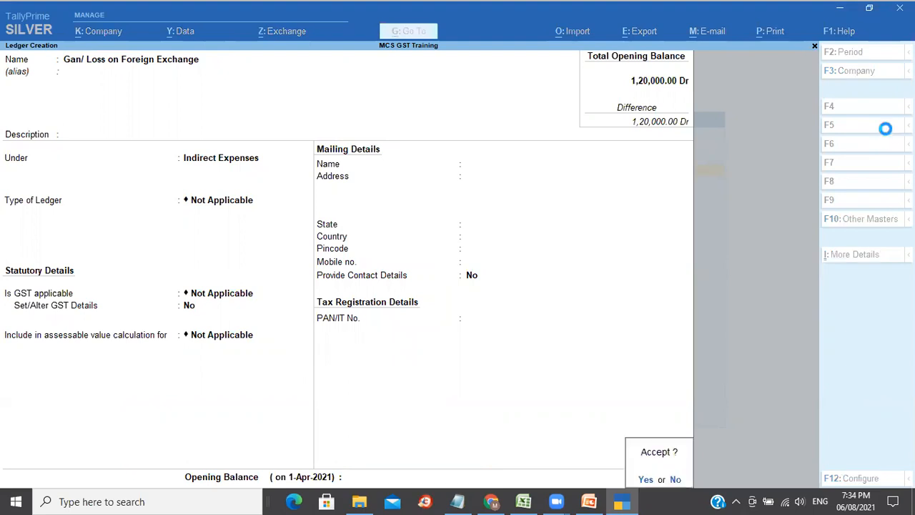
key(Return)
key(Escape)
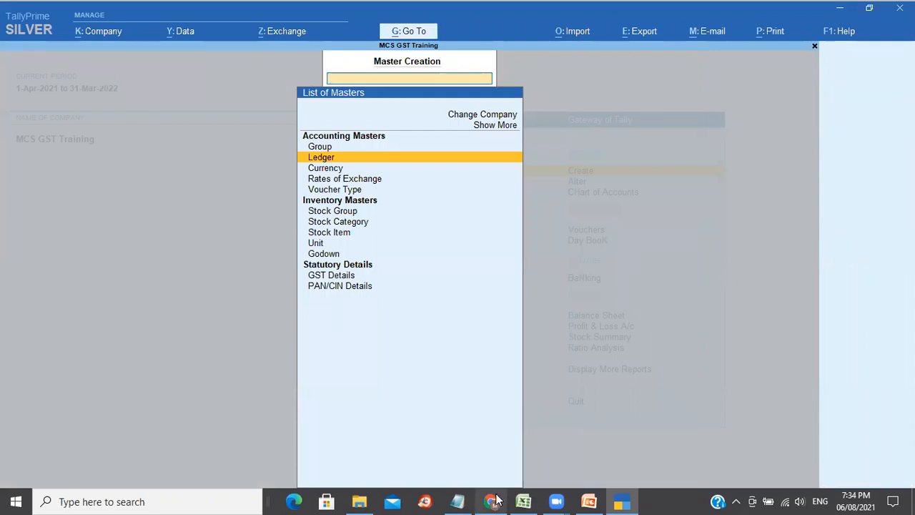
Switch to the Excel workbook Book1 and enter the heading Journal in cell C17
click(523, 501)
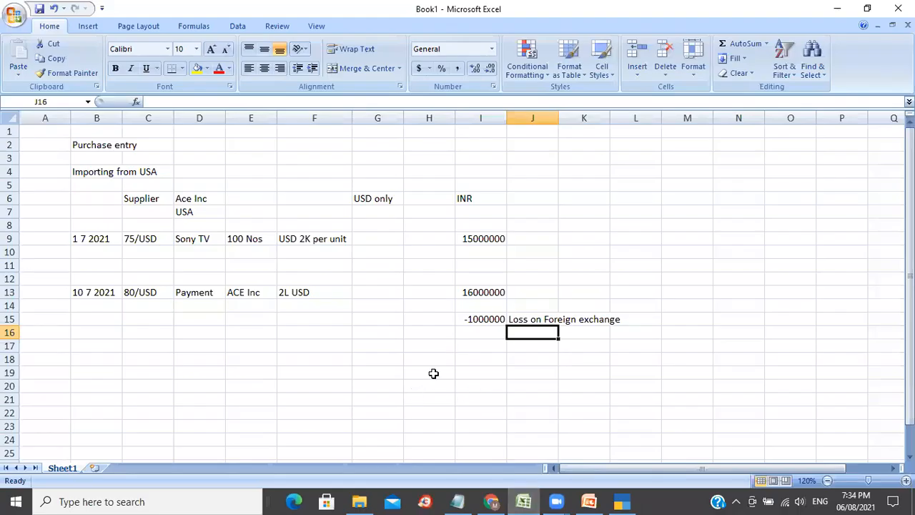
click(418, 348)
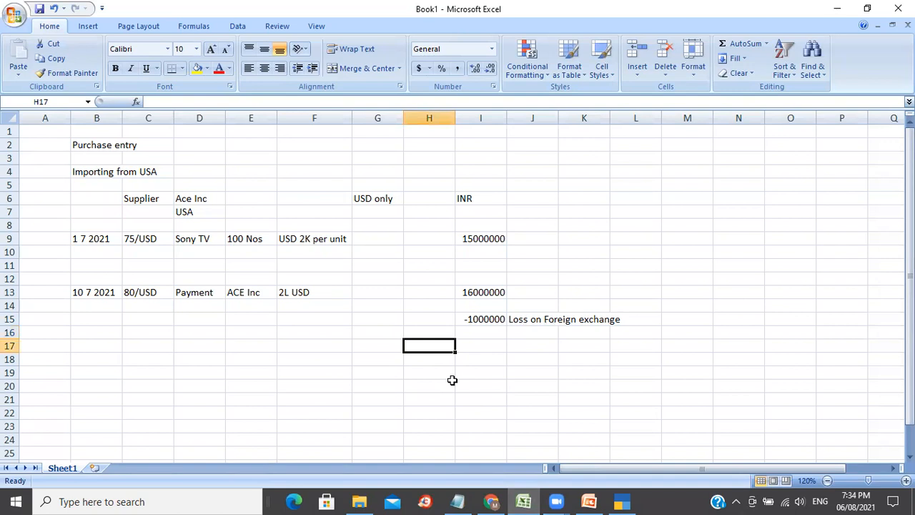
key(Left)
key(Left)
key(Left)
key(Left)
key(Left)
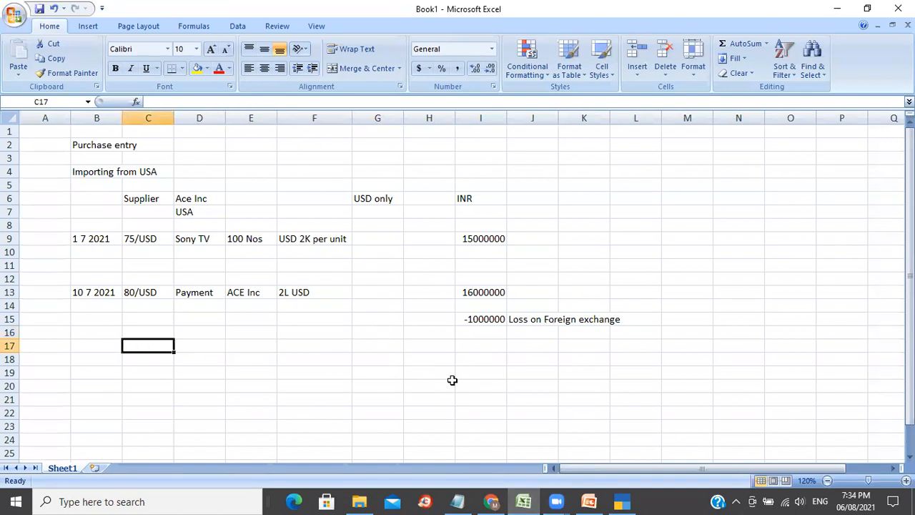
text(Journ)
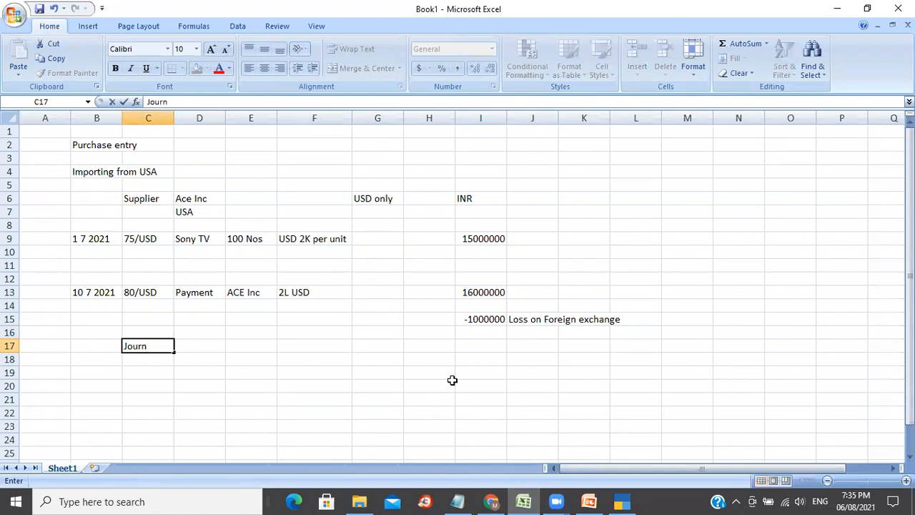
text(al)
key(Return)
Enter the journal lines in rows 18 and 19: Dr Gan/ Loss on FE and Cr ACE Inc
text(Dr)
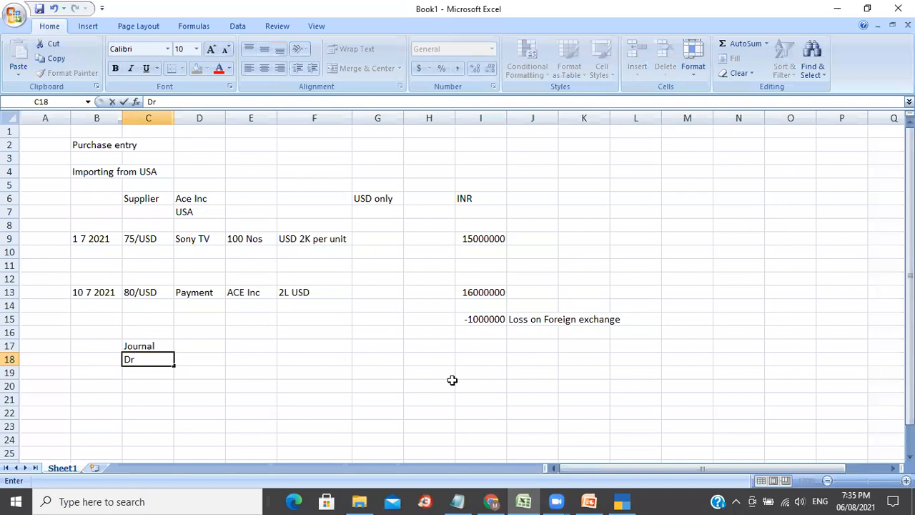
key(Tab)
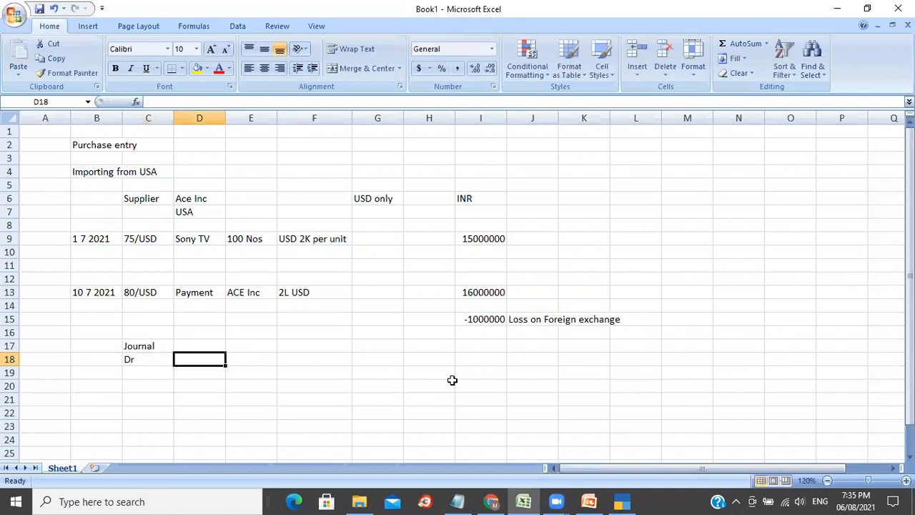
text(Gan)
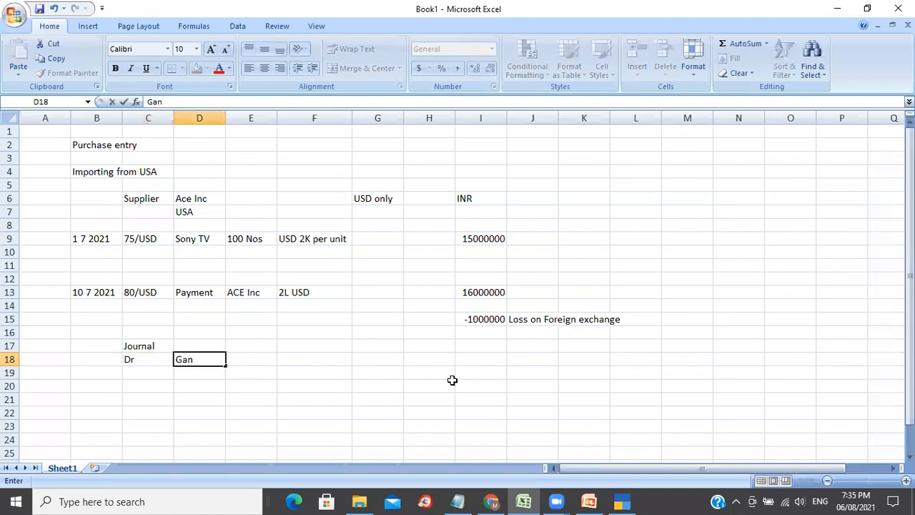
text(/ Loss on FE)
key(Return)
text(Cr)
key(Tab)
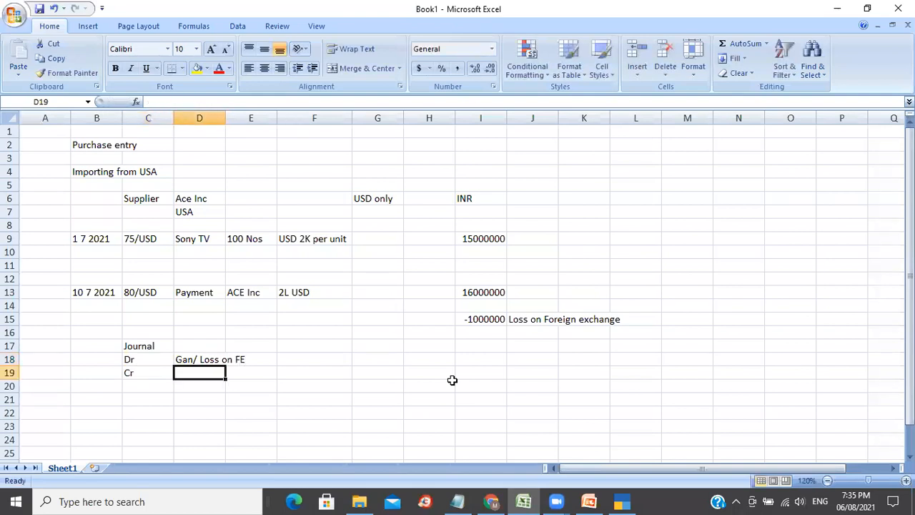
text(ACE Inc)
key(Return)
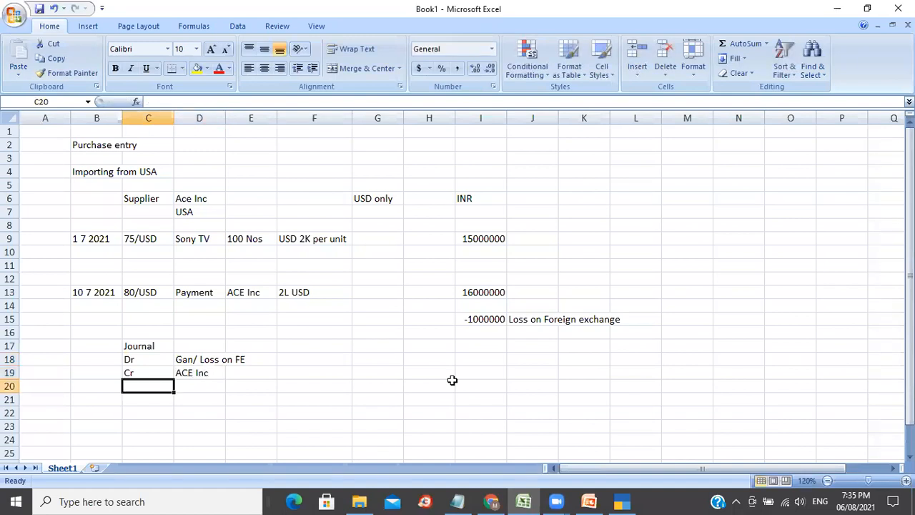
Switch to TallyPrime, leave ledger creation, and check the date and amount of the Unadjusted Forex Gain/Loss line in the ACE Inc ledger
click(619, 501)
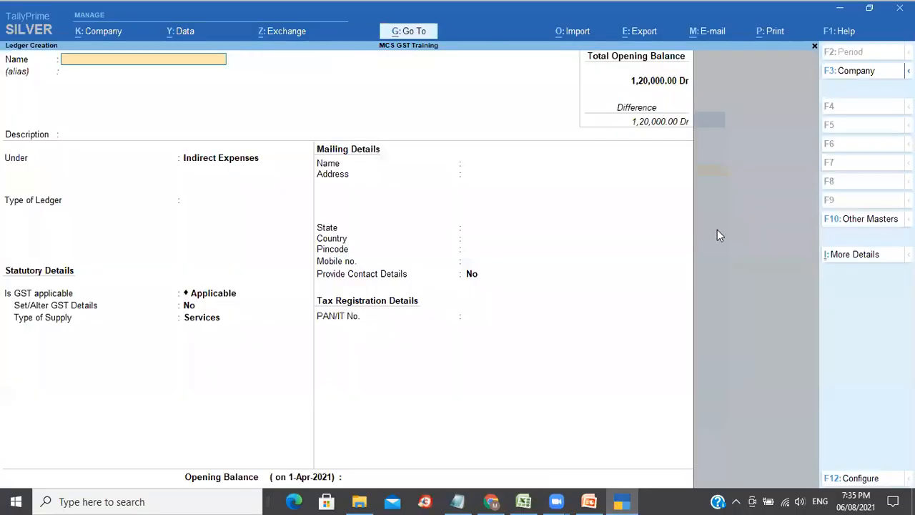
key(Escape)
key(d)
key(a)
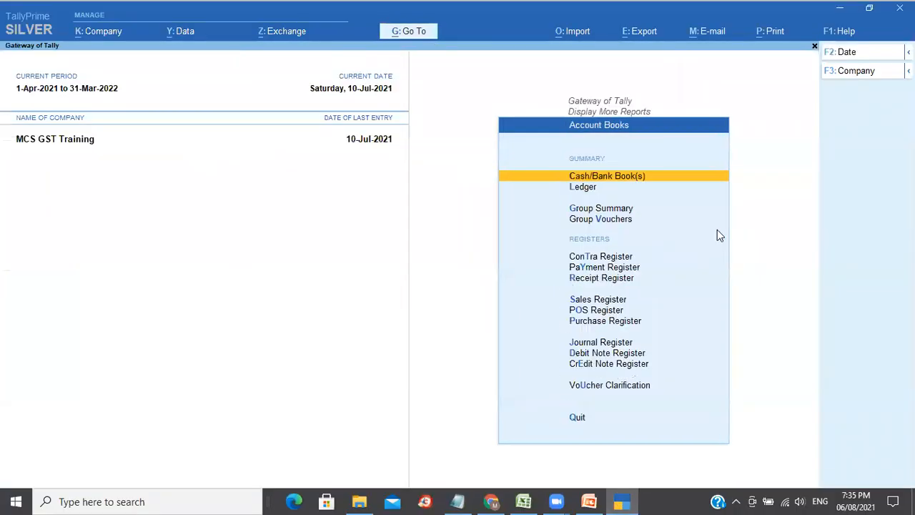
key(l)
key(Return)
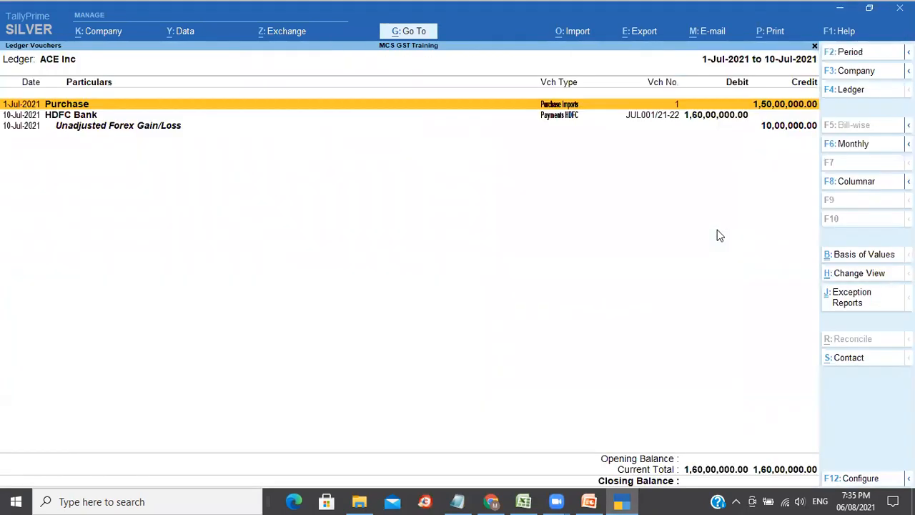
key(Down)
key(Down)
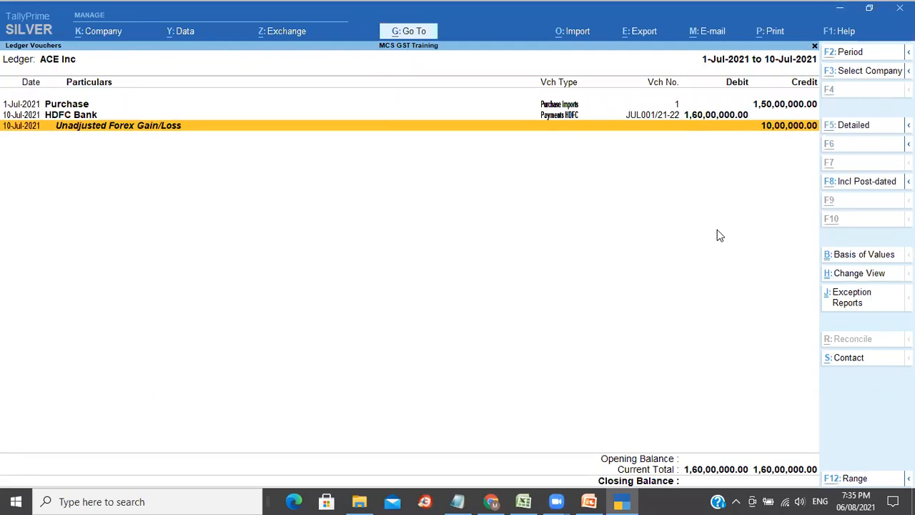
Switch back to the Excel workbook and enter the journal date 10 7 2021 in cell B16
key(alt+Tab)
key(Up)
key(Up)
key(Up)
key(Up)
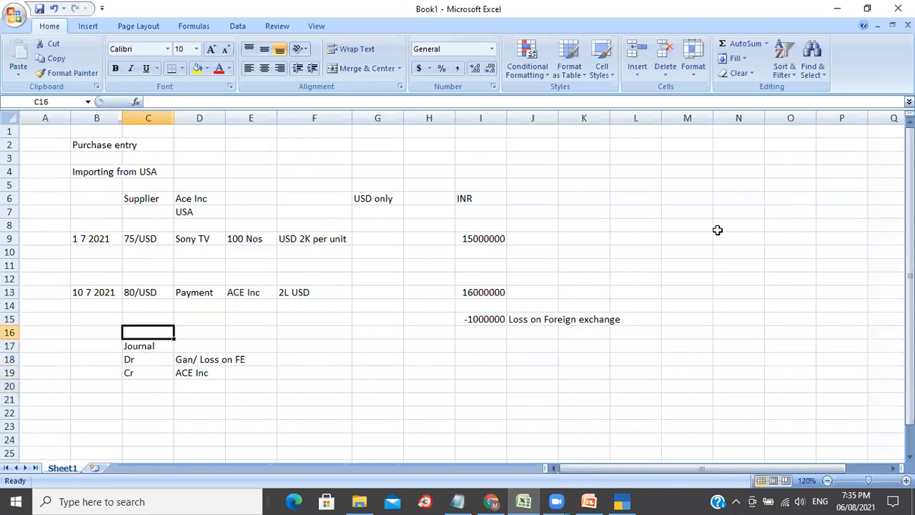
key(Left)
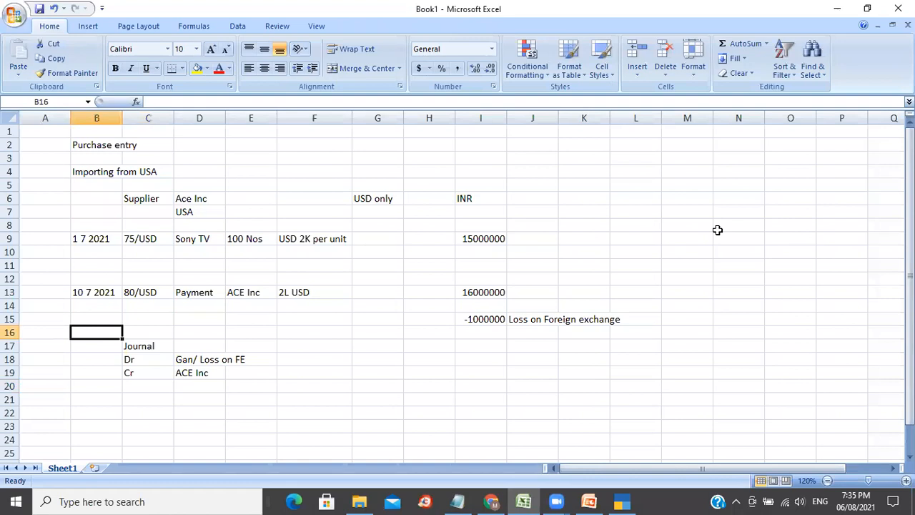
text(10)
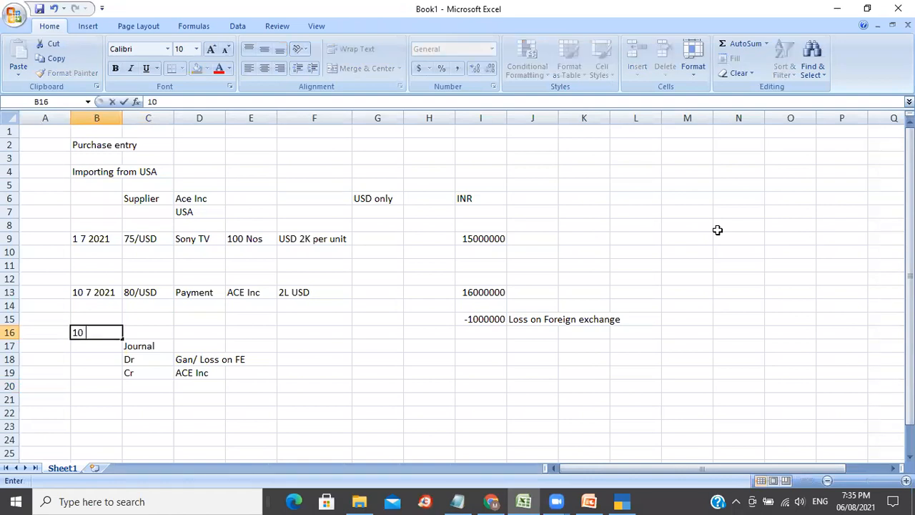
text( 7 201)
text(1)
key(Return)
Enter 1000000 in cell F18 as the debit amount for Gan/ Loss on FE
key(Right)
key(Down)
key(Right)
key(Right)
key(Right)
text(1)
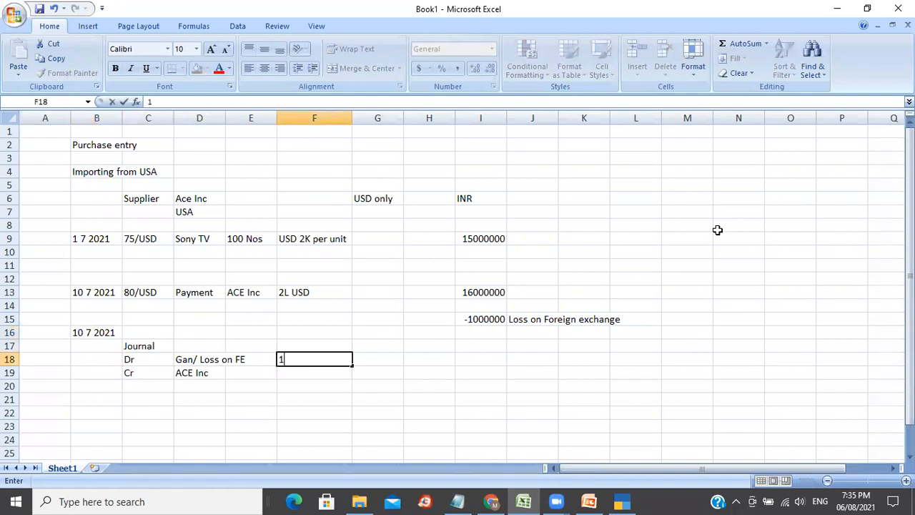
text(000000)
key(Return)
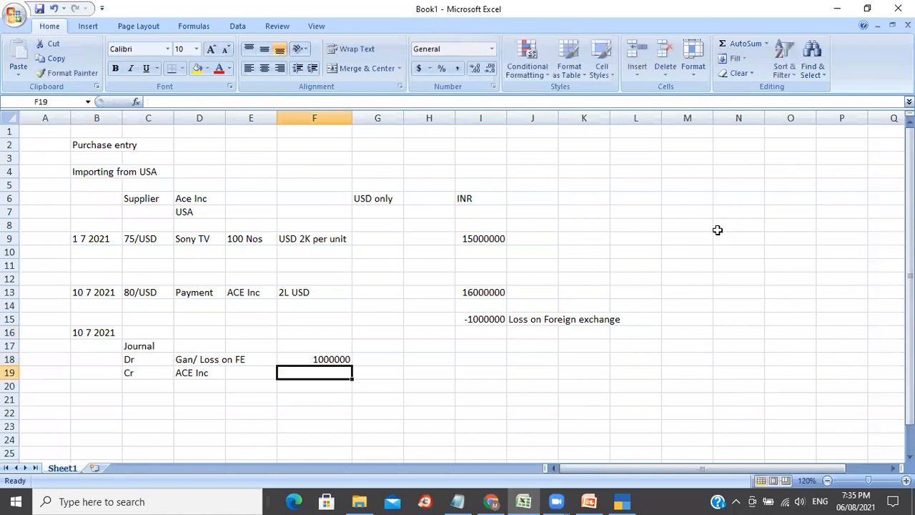
Copy the debit amount from F18 to F19 as the credit amount for ACE Inc
key(Up)
key(ctrl+c)
key(Down)
key(ctrl+v)
key(Escape)
key(Up)
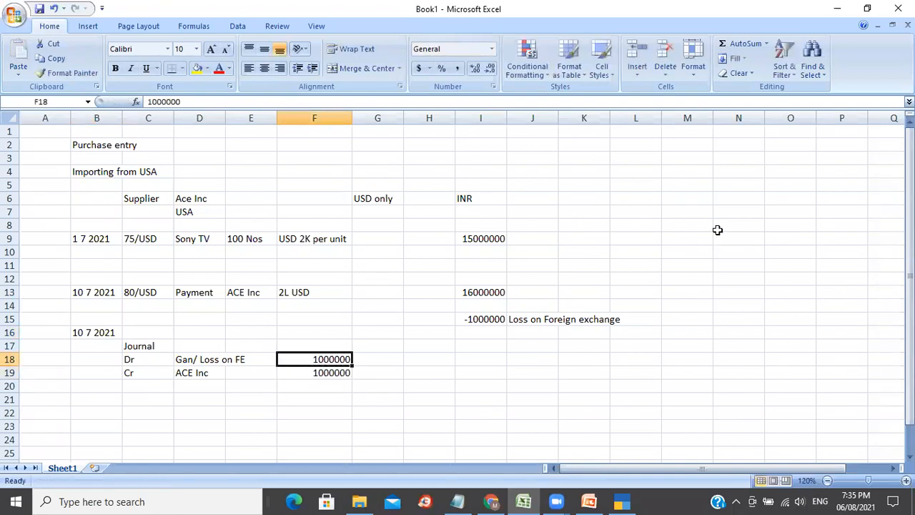
key(Left)
key(Left)
key(Left)
key(Down)
key(Right)
key(Up)
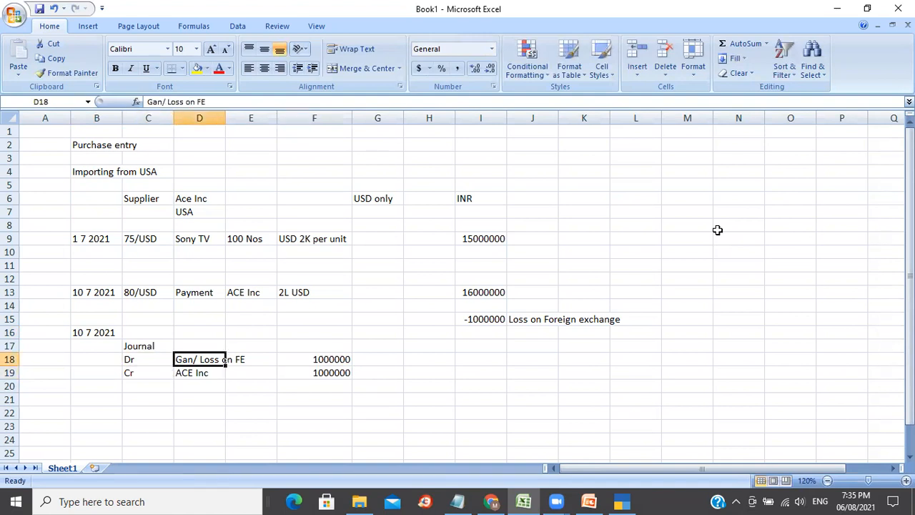
key(Right)
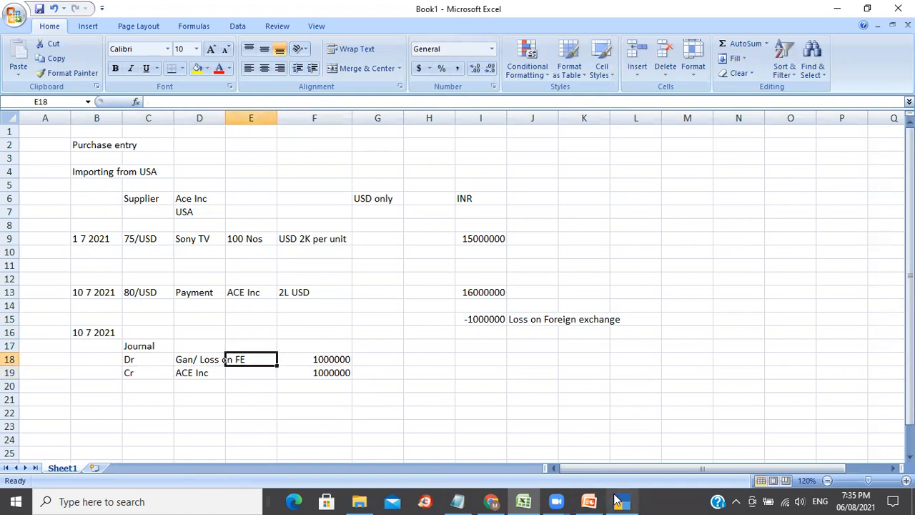
Switch to TallyPrime, close the ledger report, and start a Journal voucher with the voucher class Not Applicable
click(604, 397)
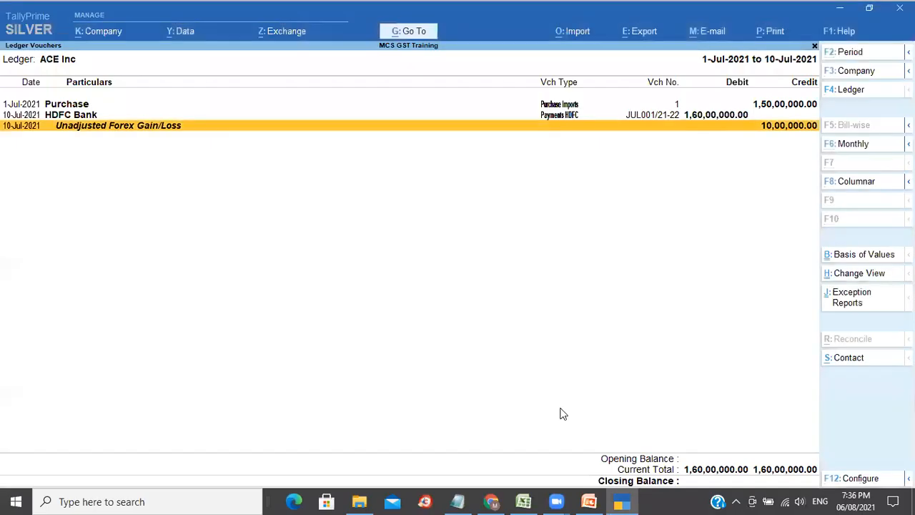
key(Escape)
key(Escape)
key(Escape)
key(Escape)
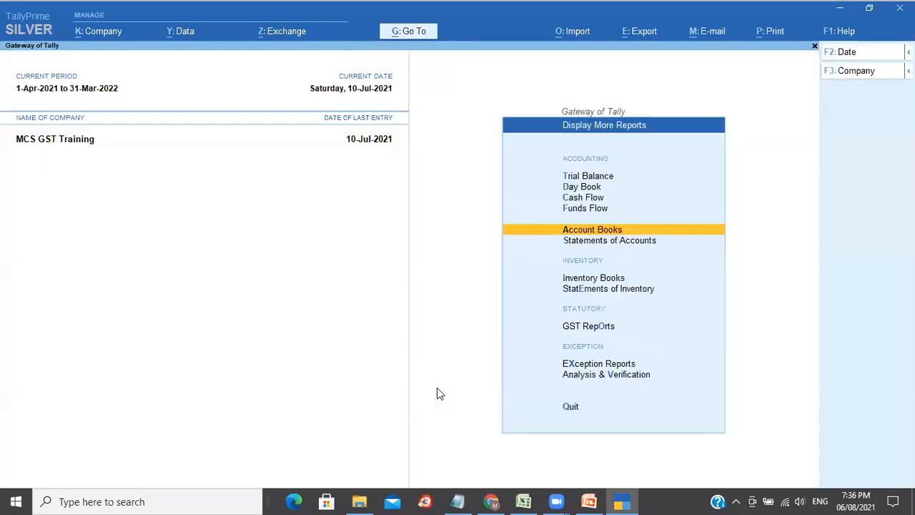
key(v)
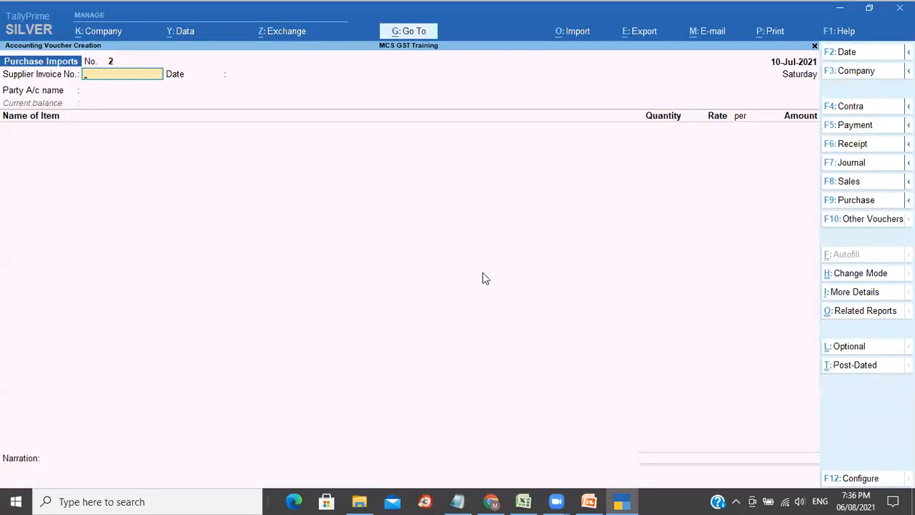
click(849, 169)
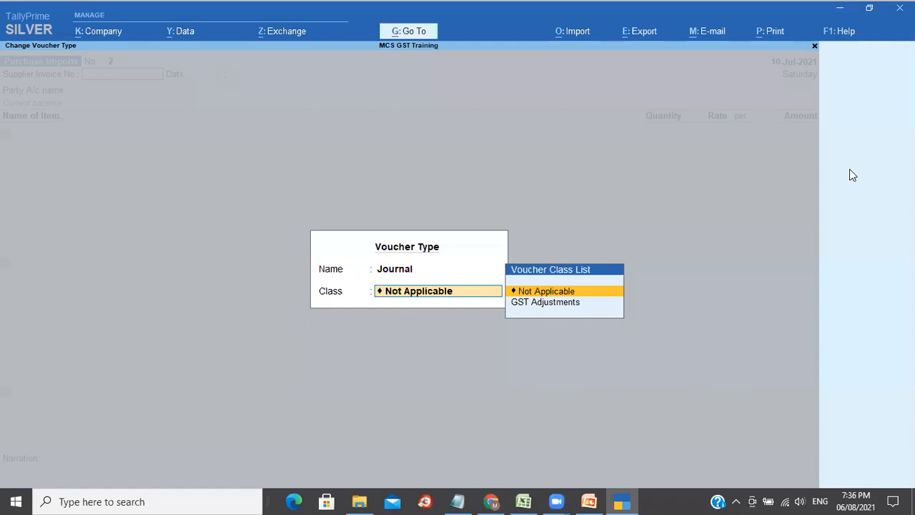
key(Return)
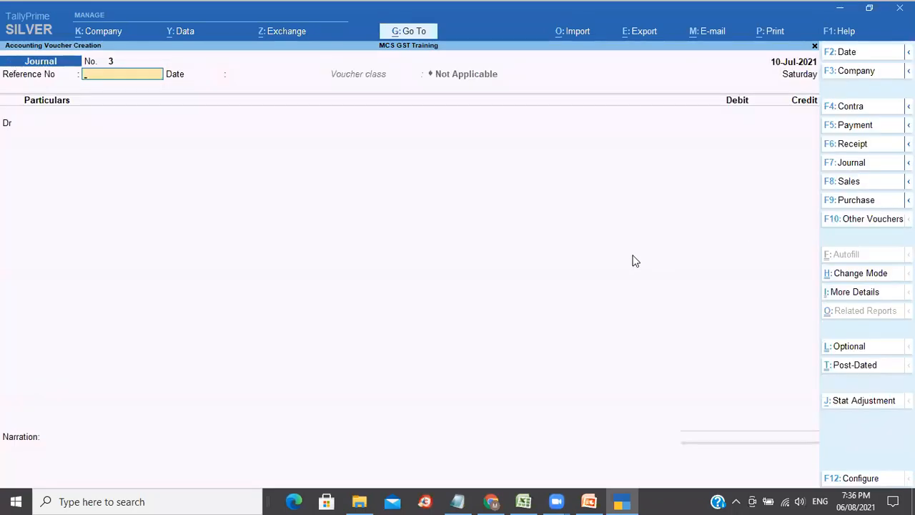
Leave the reference number and date blank, and debit Gan/ Loss on Foreign Exchange with 10,00,000
key(Return)
key(Return)
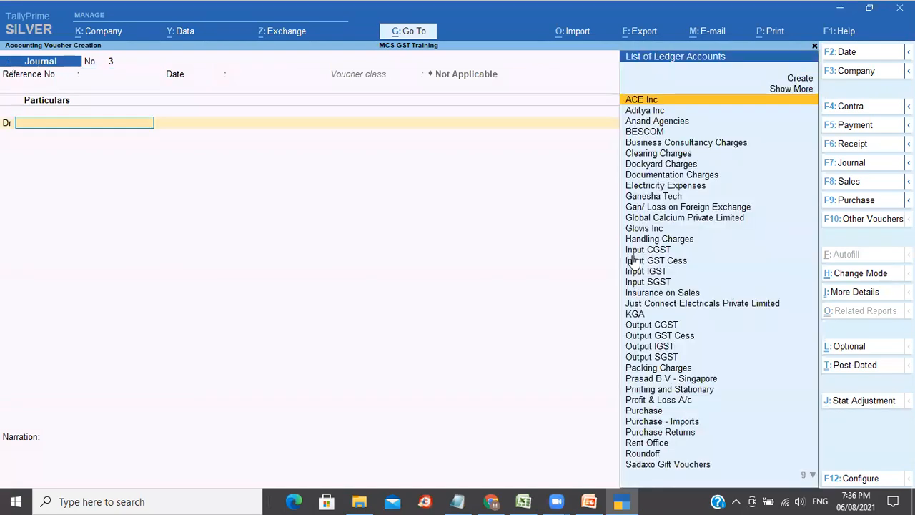
text(Ga)
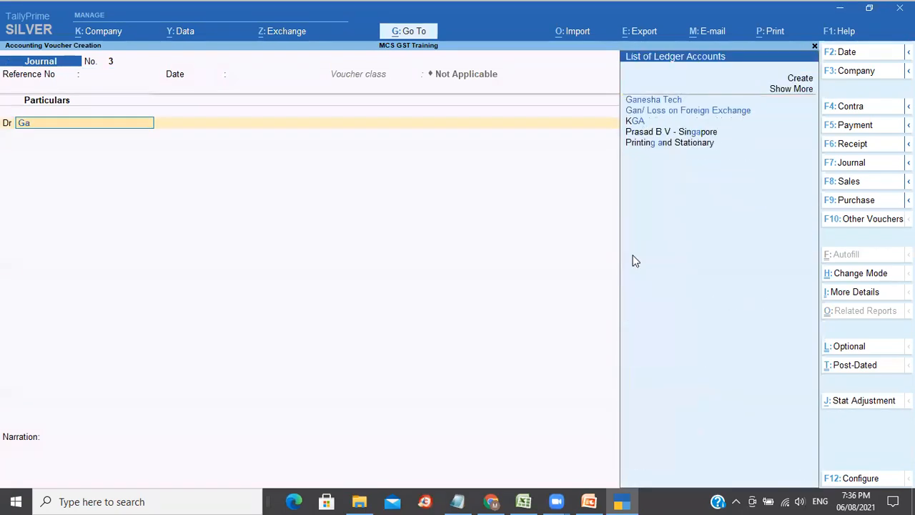
key(Down)
key(Return)
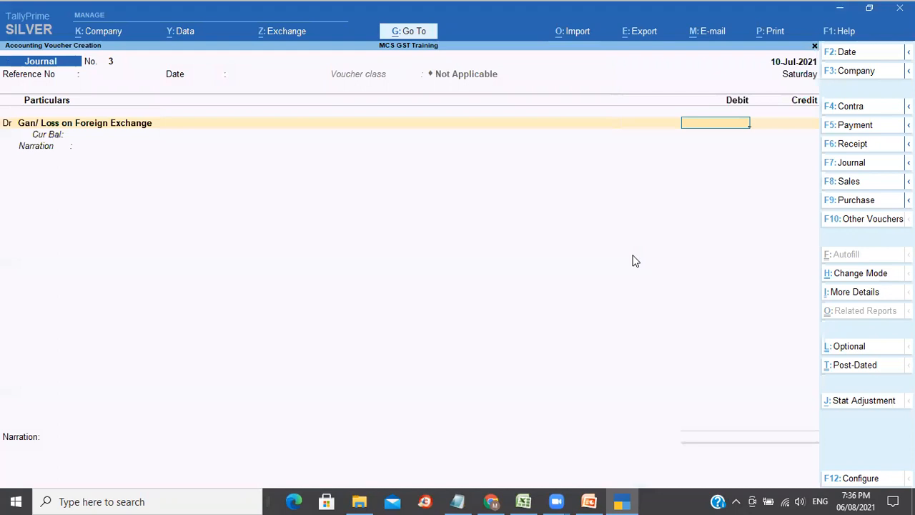
text(10,00,000)
key(Return)
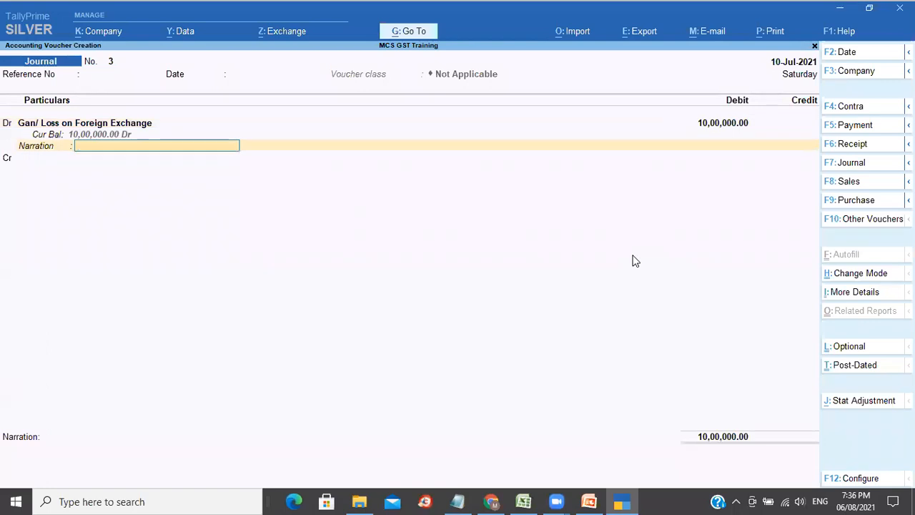
Credit ACE Inc with 10,00,000.00, leaving the narrations of both ledger lines empty
key(Return)
key(Return)
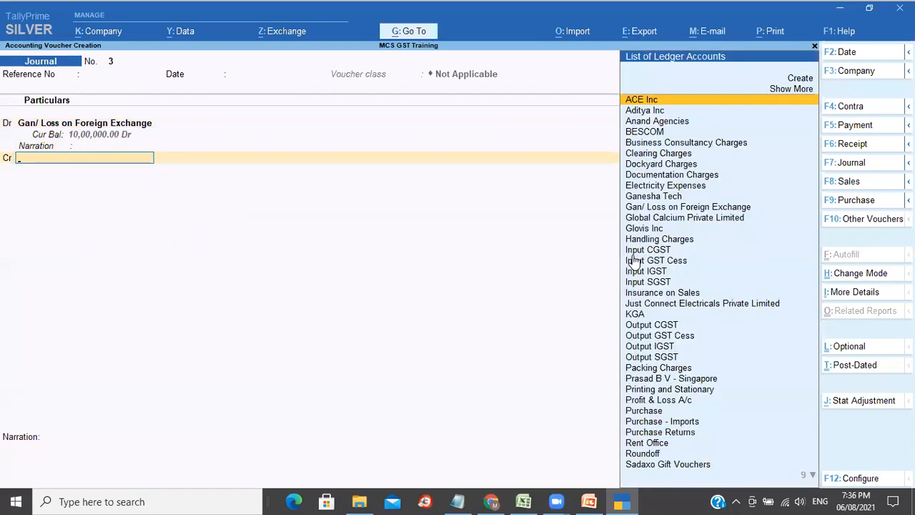
key(Return)
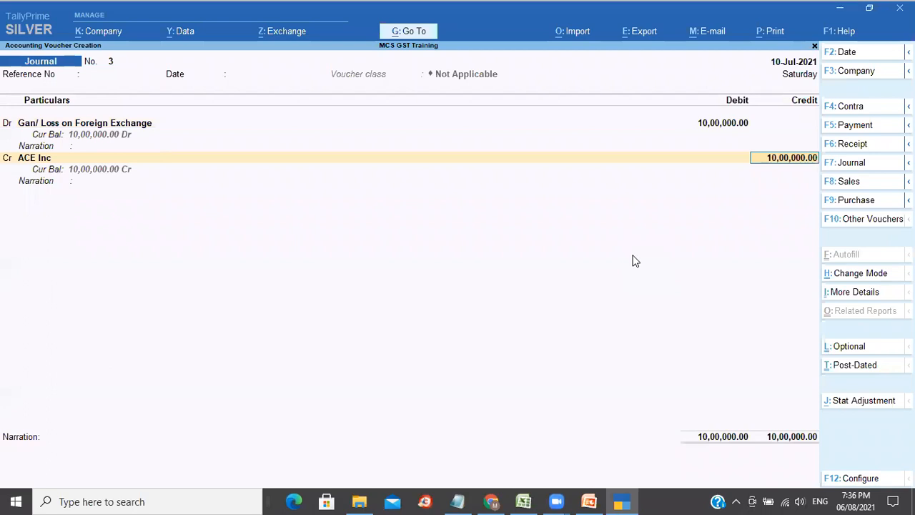
key(Return)
key(Return)
Add the voucher narration "Being unadjusted loss accounted" and save the journal
text(Being)
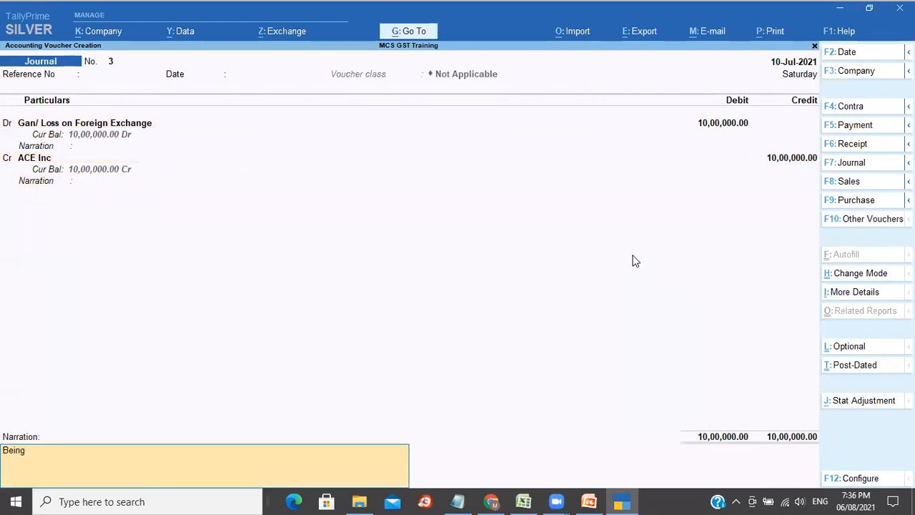
text( unad)
text(justed)
text( gain)
key(BackSpace)
key(BackSpace)
key(BackSpace)
key(BackSpace)
key(BackSpace)
text(loss accounted)
key(Return)
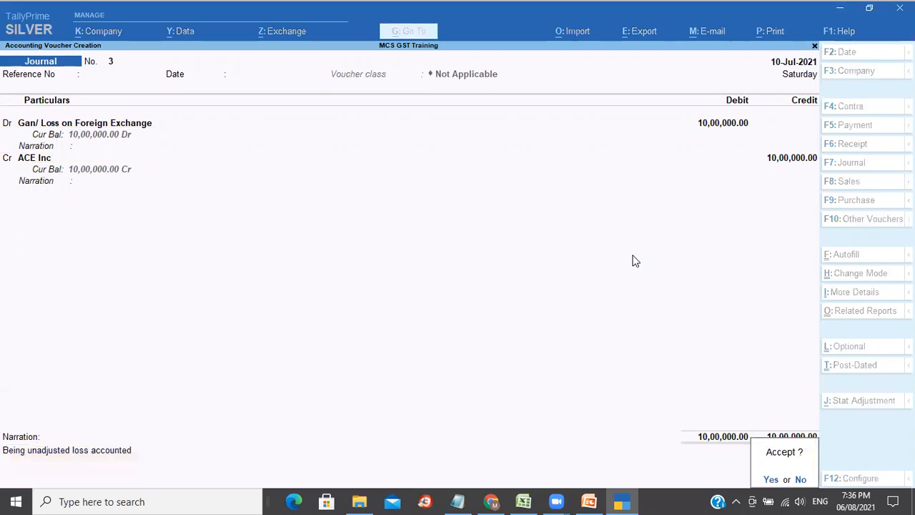
key(y)
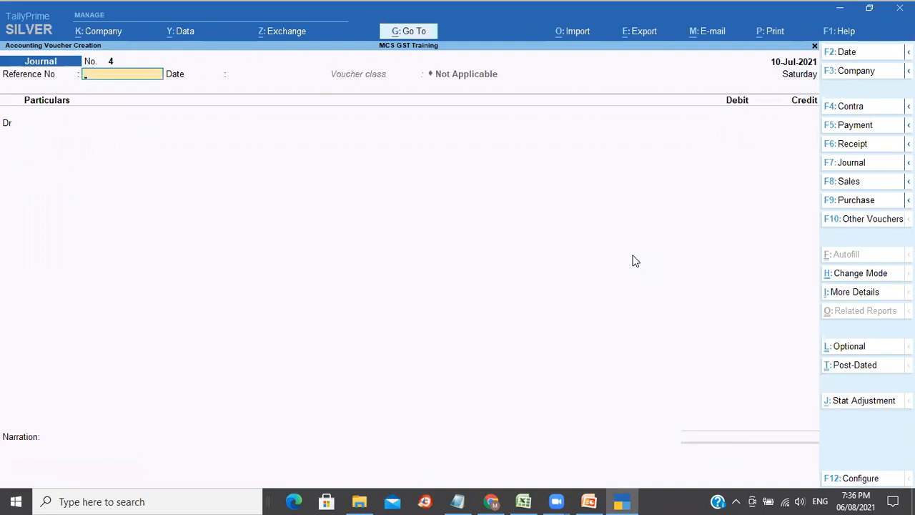
Leave voucher creation, review the ACE Inc ledger entries including the forex loss journal, and return to the Gateway of Tally
key(Escape)
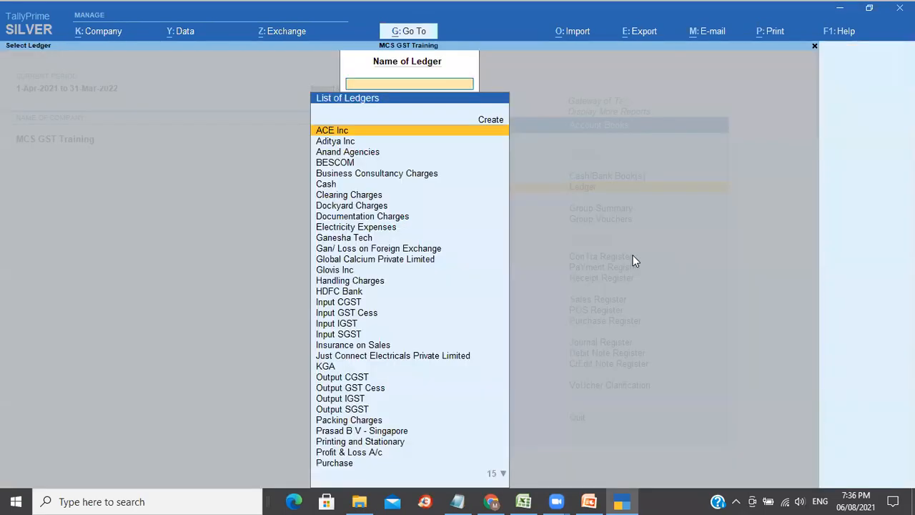
key(Return)
key(Down)
key(Down)
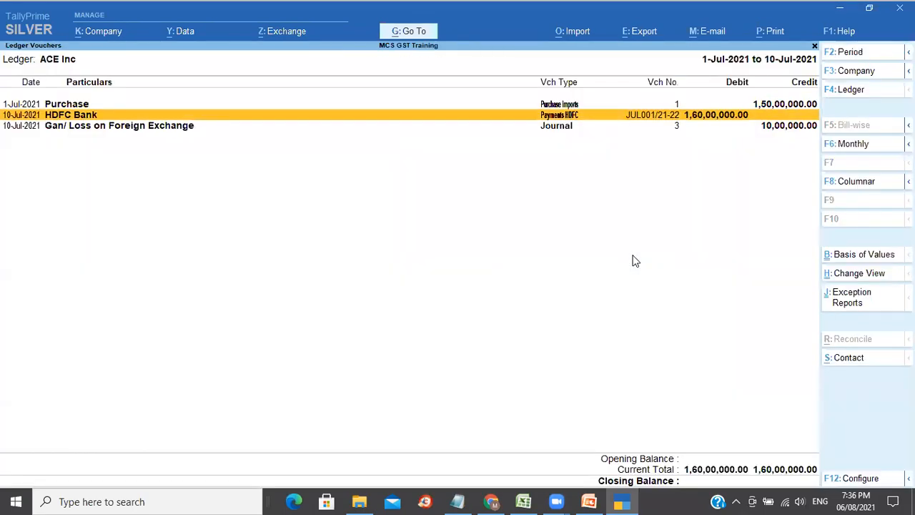
key(Up)
key(Down)
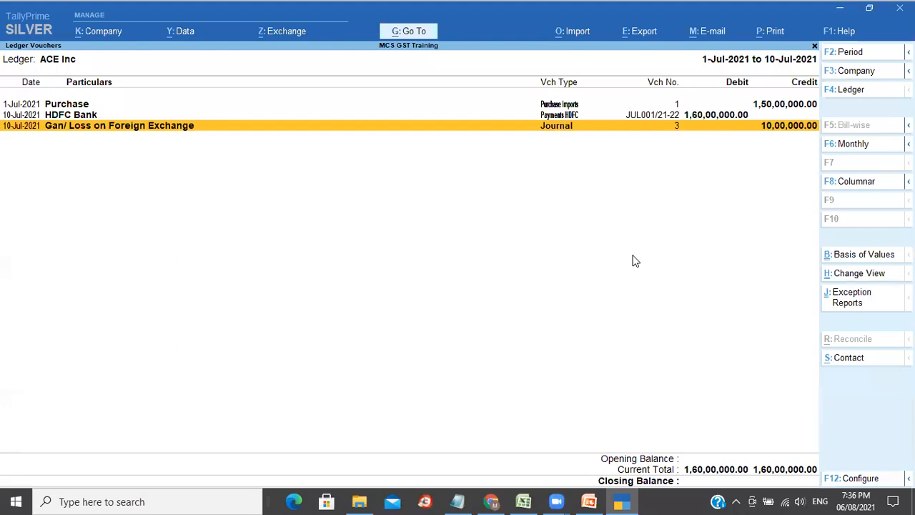
key(Escape)
key(Escape)
key(Escape)
key(Escape)
key(Down)
key(Down)
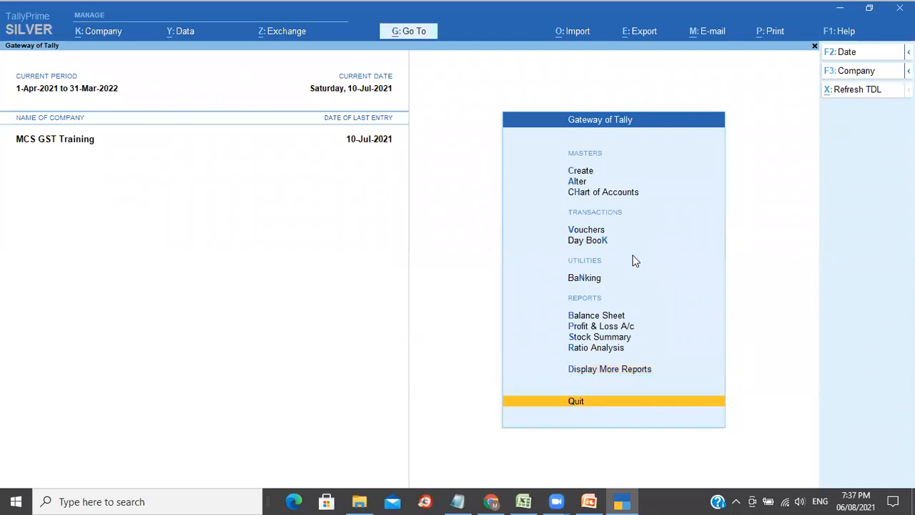
Open the Profit & Loss account, expand Indirect Expenses to check the foreign exchange loss entry, and return to the Gateway of Tally
key(p)
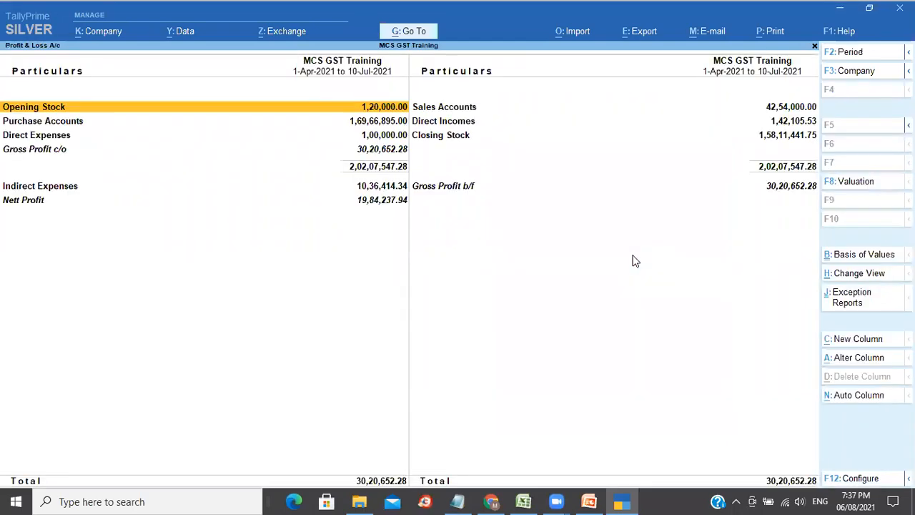
key(Down)
key(Down)
key(Down)
key(Down)
key(Down)
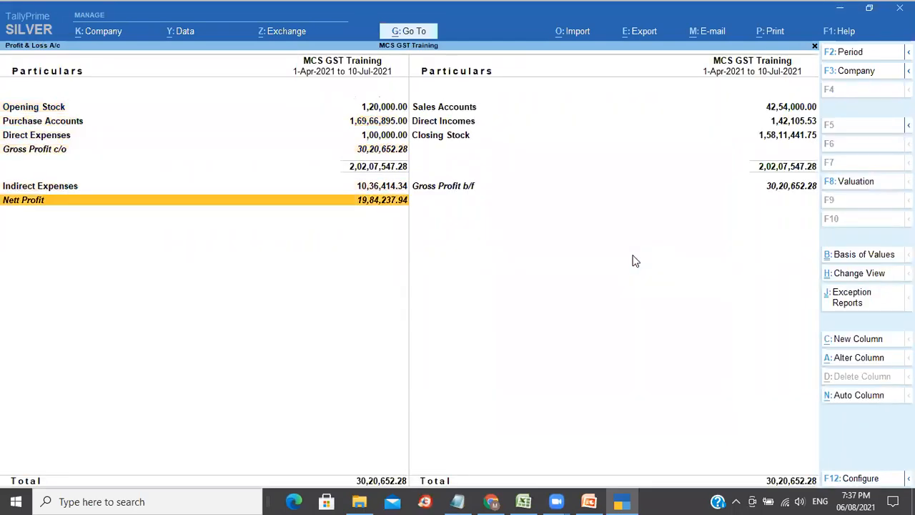
key(Up)
key(shift+Return)
key(Down)
key(Down)
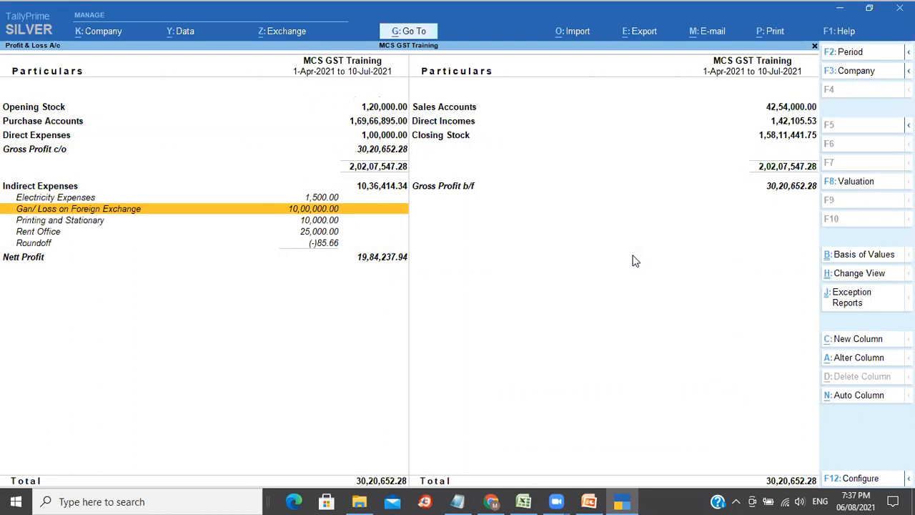
key(Escape)
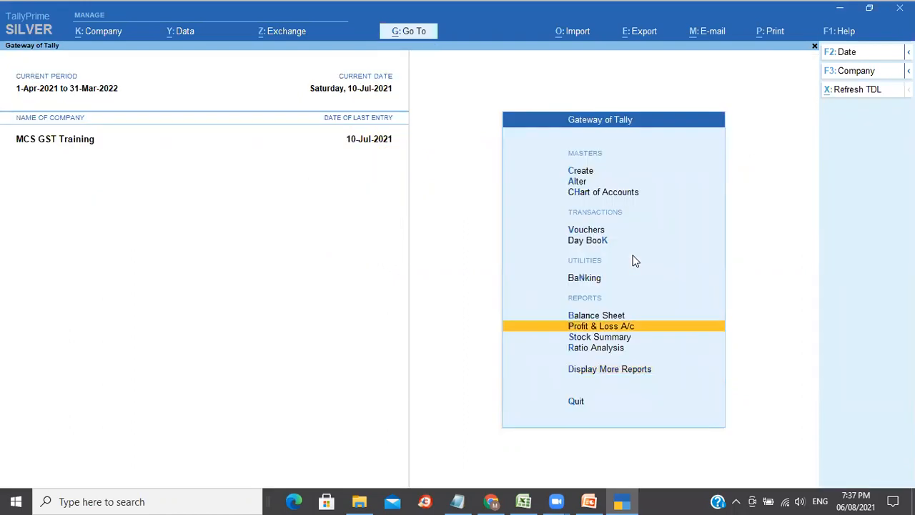
Open the Balance Sheet, examine its liabilities and assets sides, and return to the Gateway of Tally
key(Up)
key(Return)
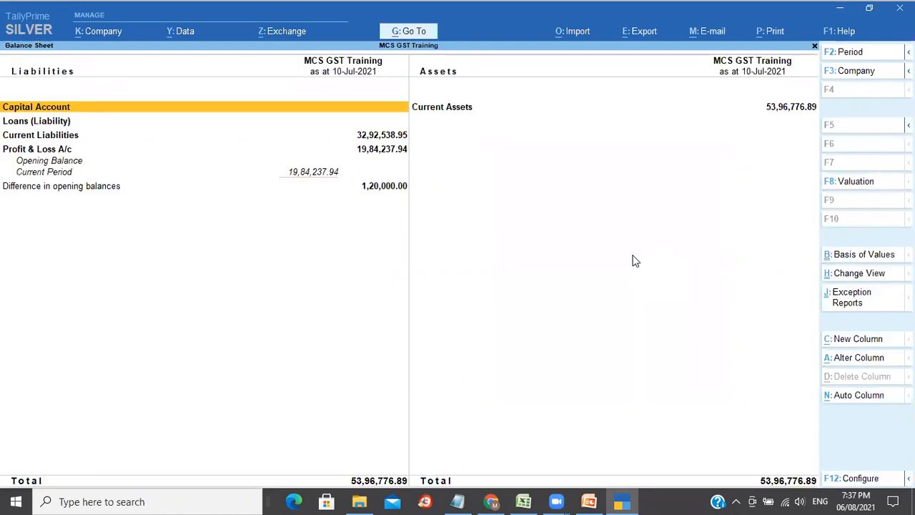
key(Right)
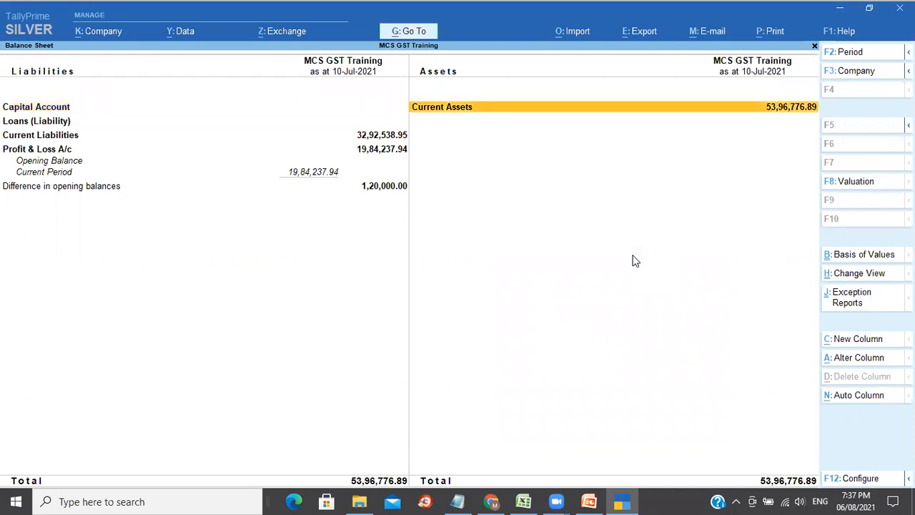
key(Left)
key(Right)
key(Escape)
key(Escape)
key(Escape)
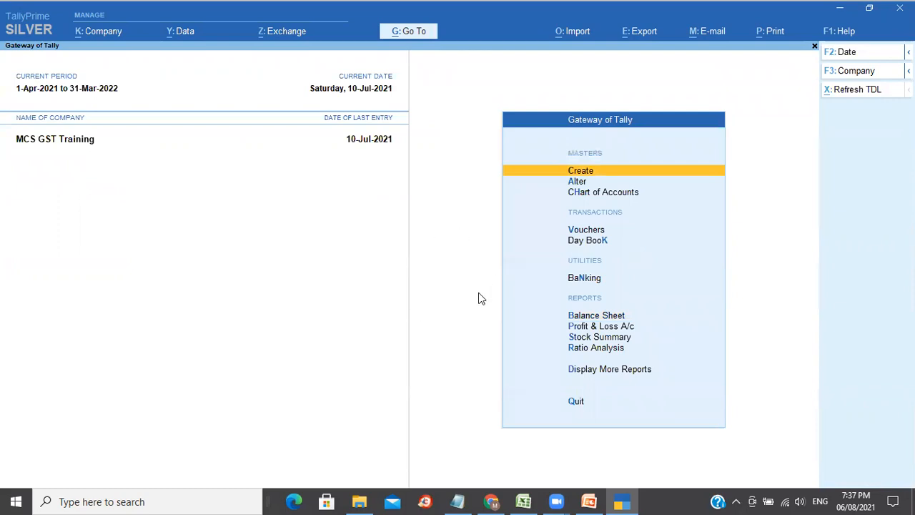
Switch to the Book1 workbook in Excel and enter the heading "Scenario 2:" in cell B22
click(525, 501)
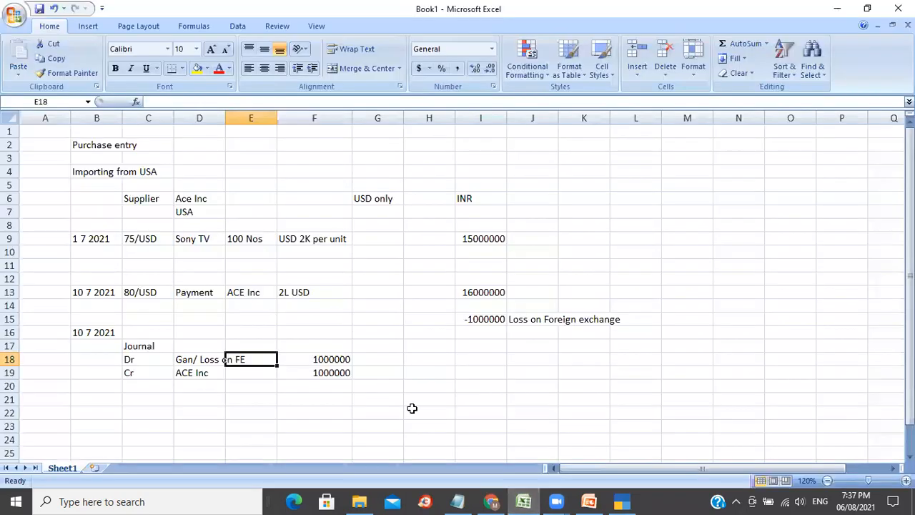
click(94, 412)
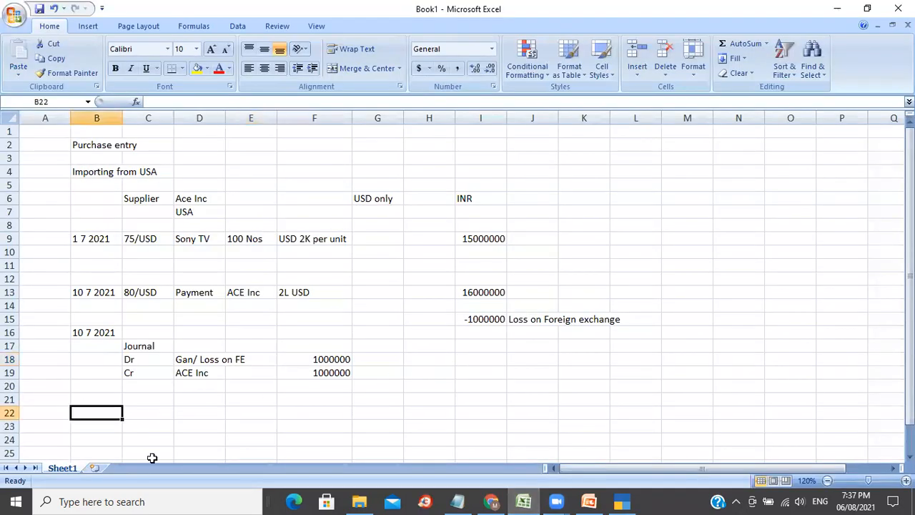
text(Sce)
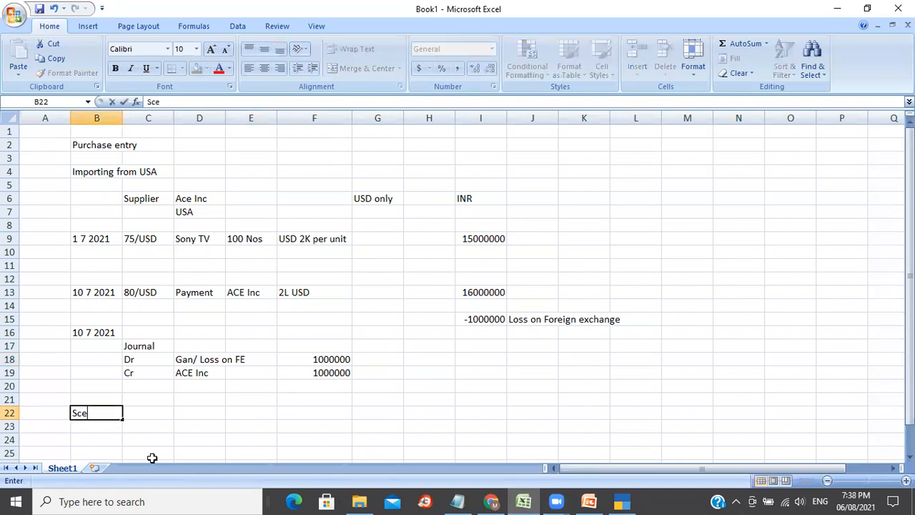
text(nario 2:)
key(Return)
key(Return)
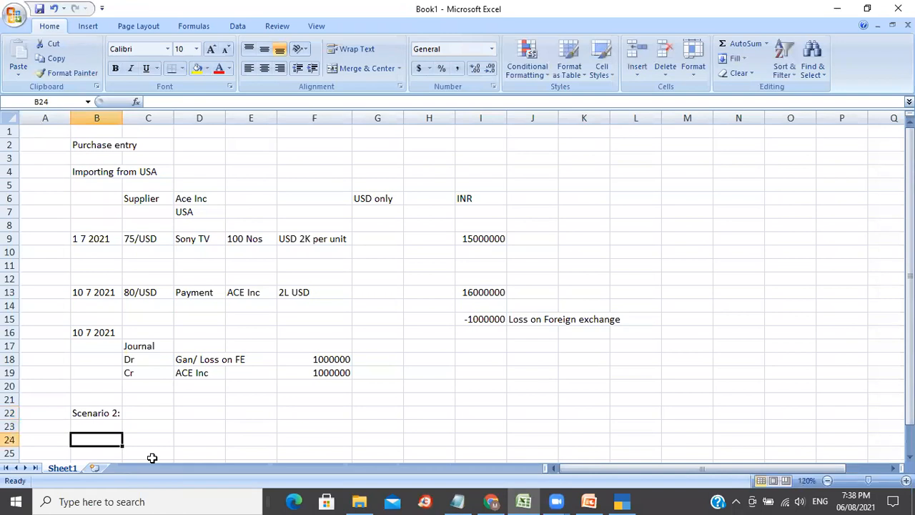
key(Down)
key(Down)
key(Down)
key(Down)
key(Down)
key(Down)
key(Down)
key(Down)
key(Down)
key(Down)
key(Down)
key(Down)
key(Down)
key(Down)
key(Down)
key(Down)
key(Down)
key(Down)
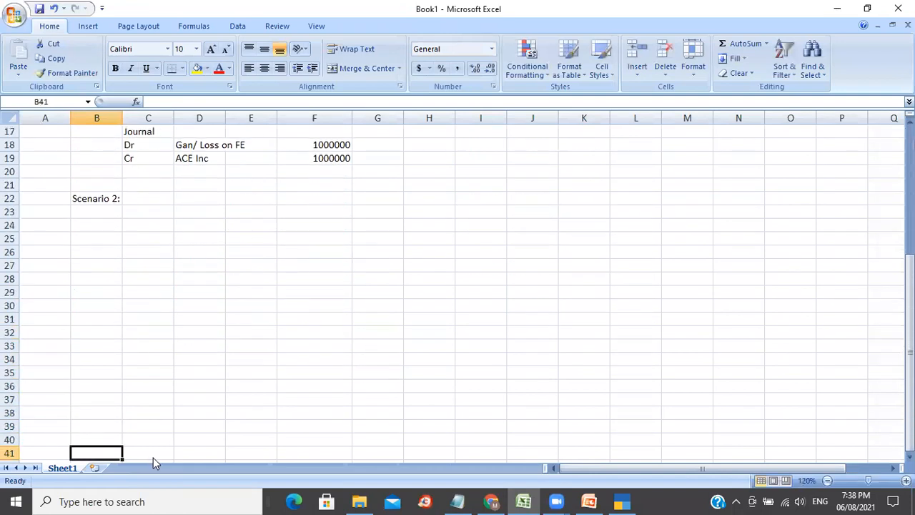
key(Up)
key(Up)
key(Up)
key(Up)
key(Up)
key(Up)
key(Up)
key(Up)
key(Up)
key(Up)
key(Up)
key(Up)
key(Up)
key(Up)
key(Up)
key(Up)
key(Up)
key(Up)
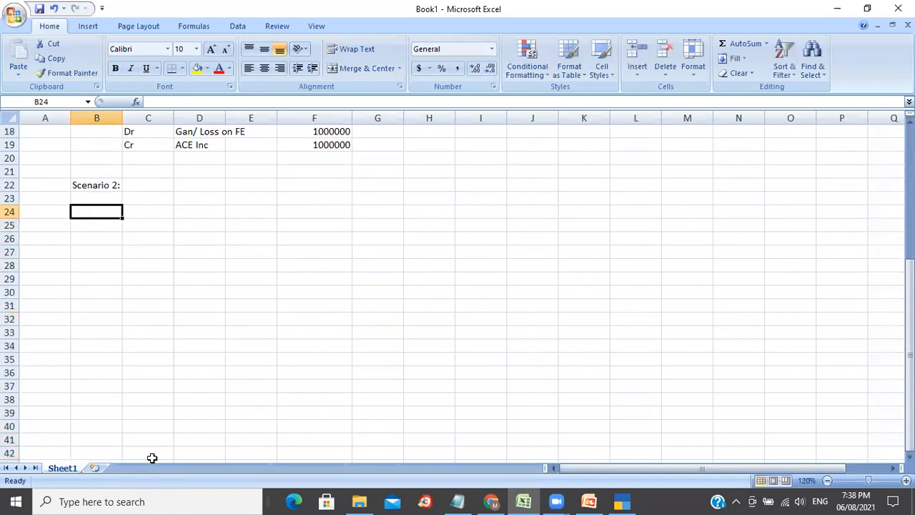
text(Purchase)
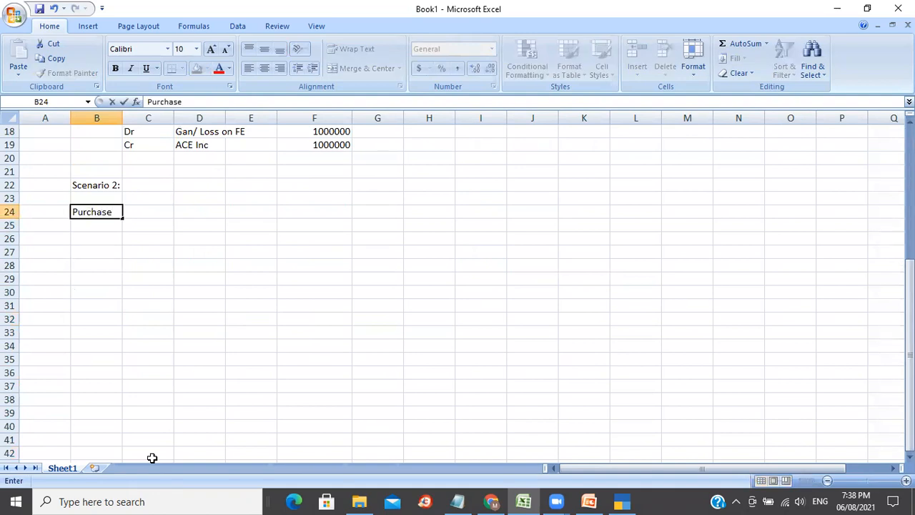
key(Escape)
text(s)
key(BackSpace)
text(Sales)
key(Return)
key(Up)
Enter "Purchase" in cell B24 below the scenario heading and the date 15 7 21 in cell B26
text(Purchase)
key(Return)
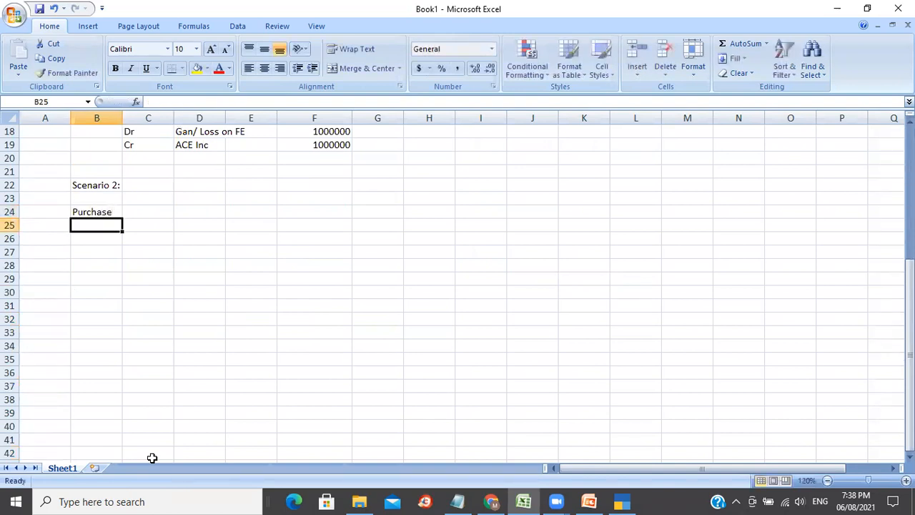
key(Down)
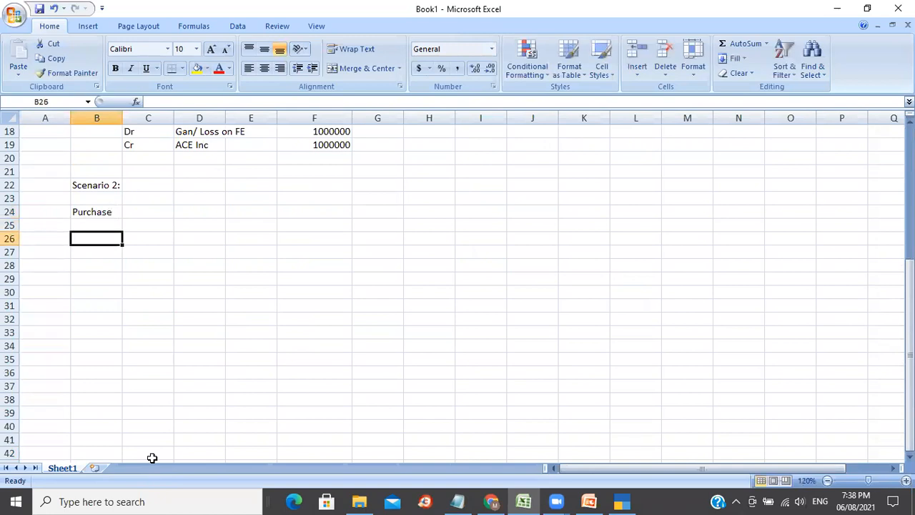
text(15 7 )
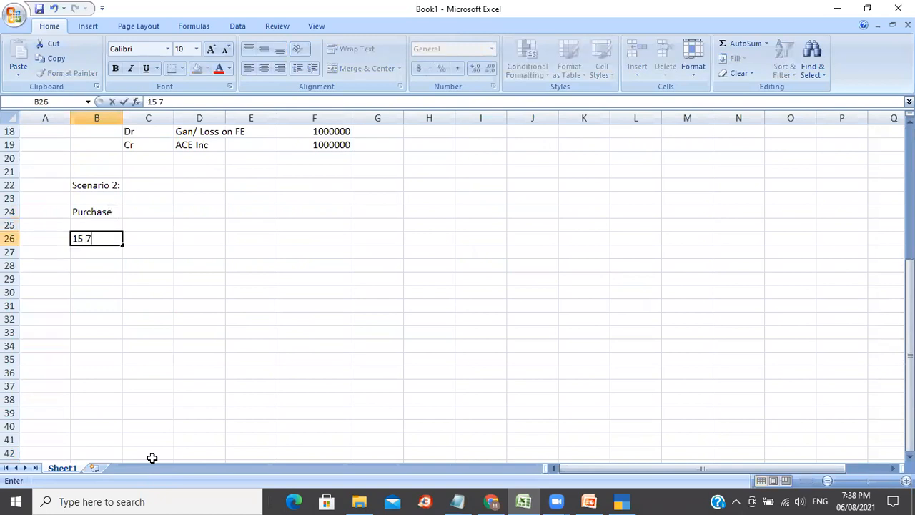
text(21)
key(Tab)
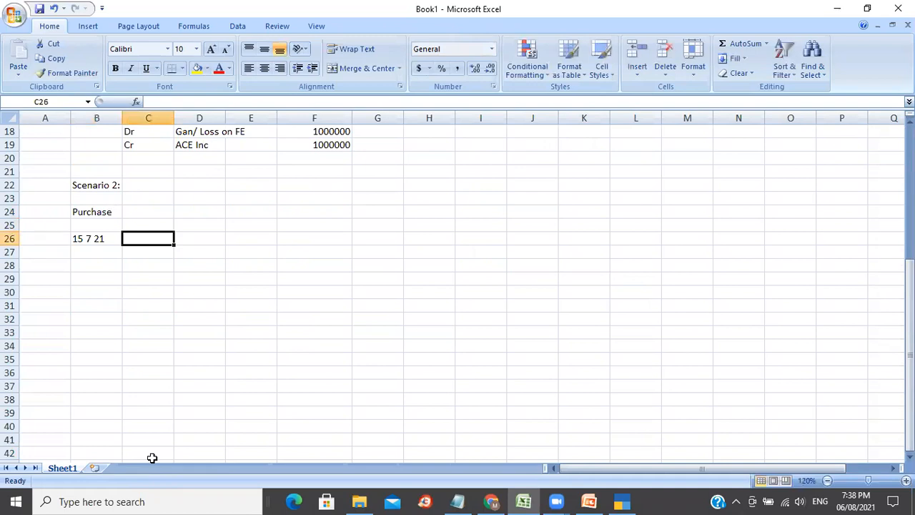
Enter the supplier "Sree Rama Inc" in cell C26 and the country "Australia" in cell D26
text(A)
key(BackSpace)
text(Sree Rama Inc)
key(Tab)
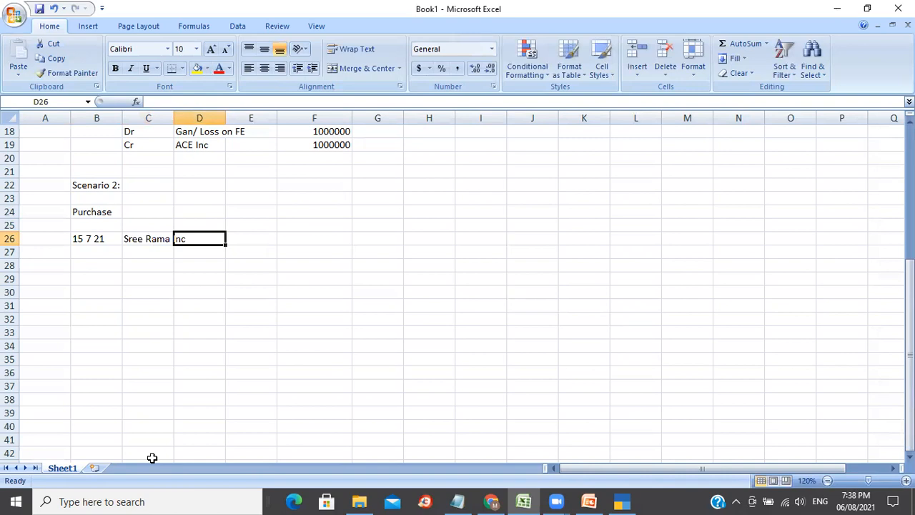
text(Aus)
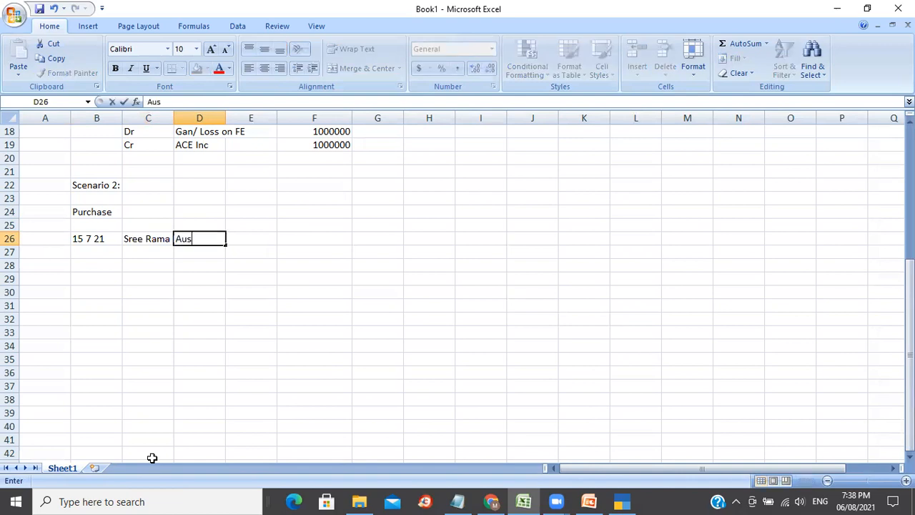
text(tralia)
key(Tab)
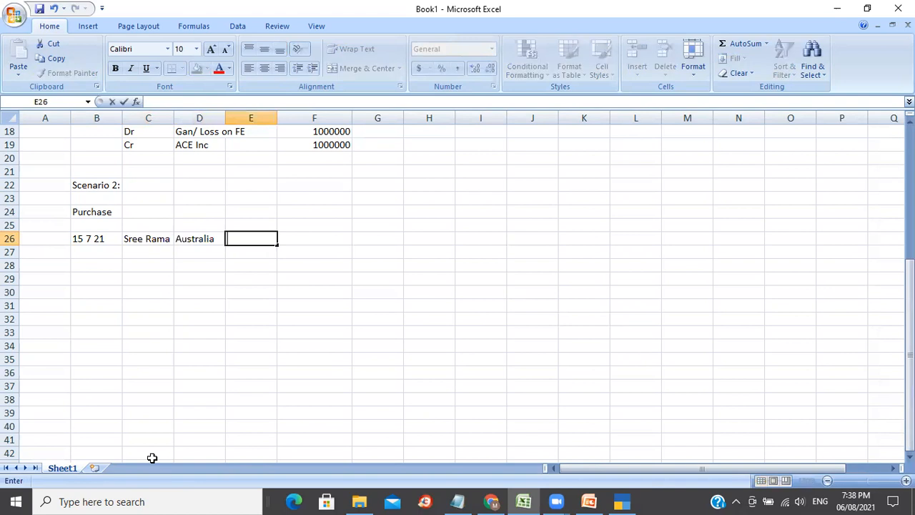
In row 26, replace the country in D26 with USA, then enter the item Sony TV and quantity 200 in the adjacent cells
key(Left)
text(USA)
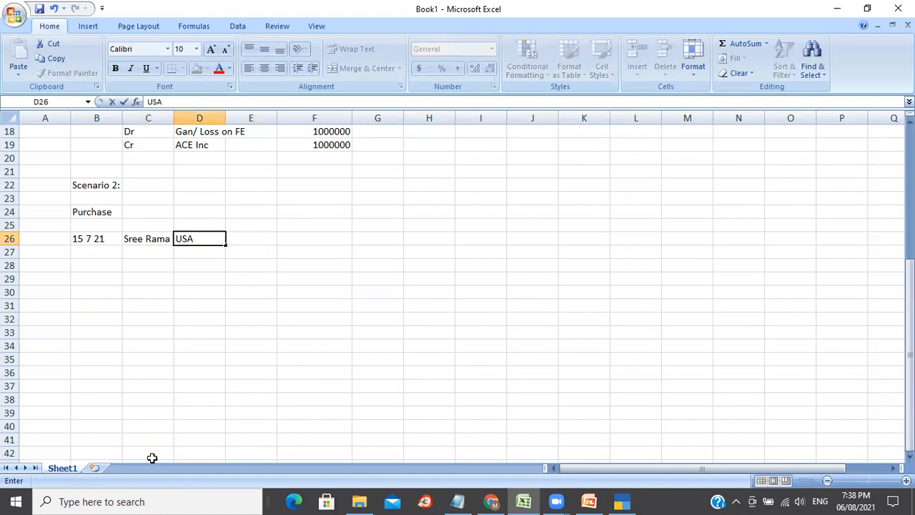
key(Tab)
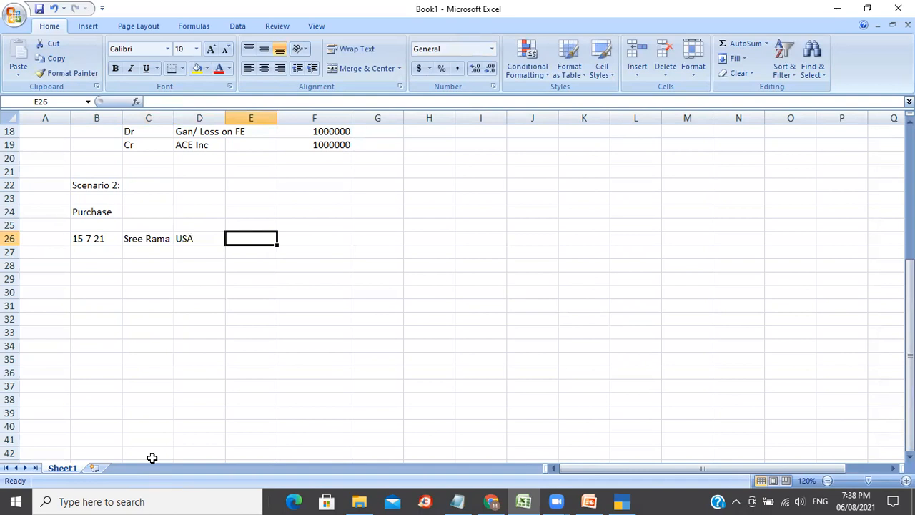
text(Sony T)
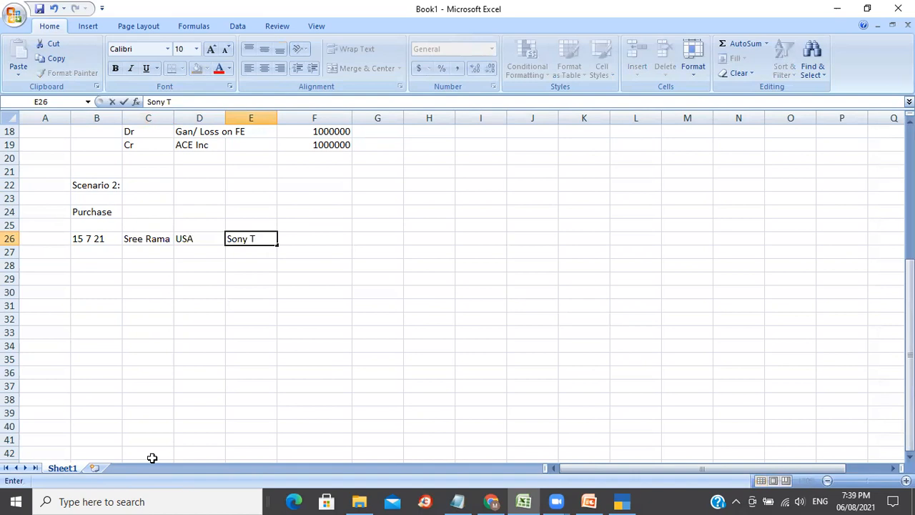
text(V)
key(Tab)
text(200)
key(Tab)
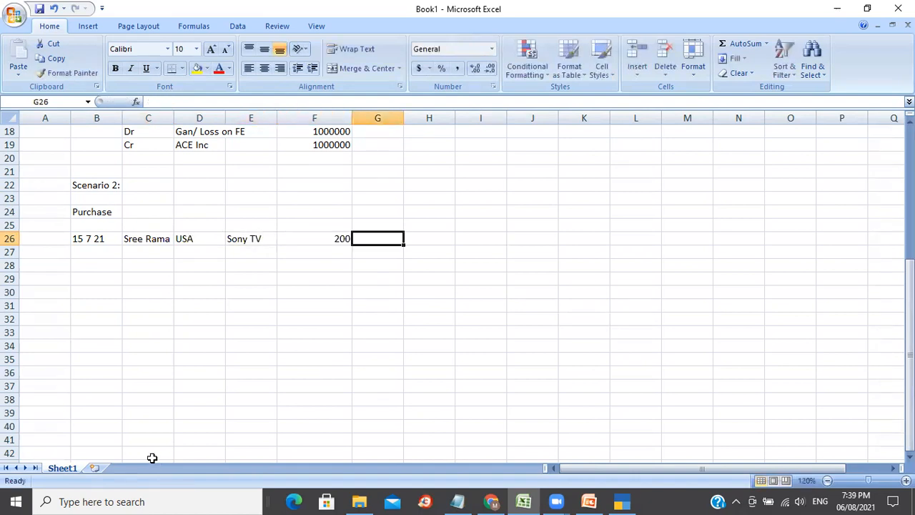
Enter the unit price "USD 2000/ No" in G26 and the exchange rate "85/ USD" in I26
text(USD 2)
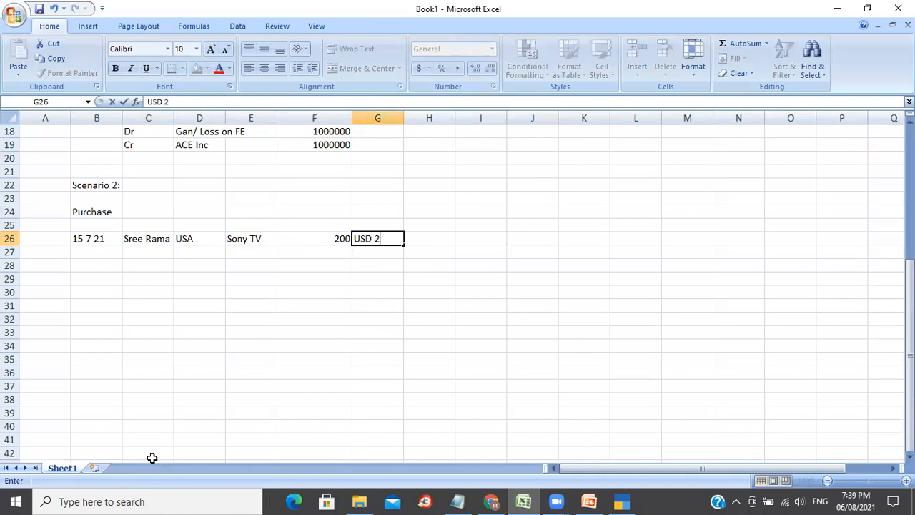
text(000/ No)
key(Tab)
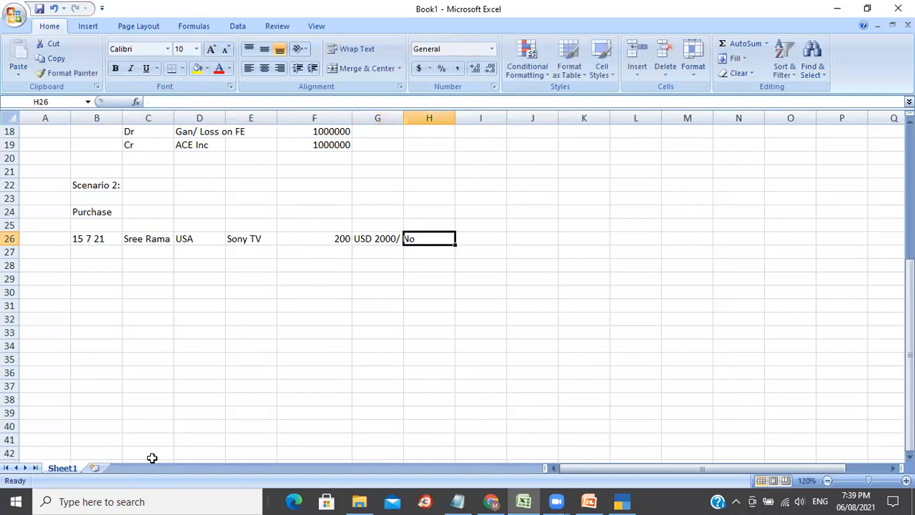
key(Tab)
text(U)
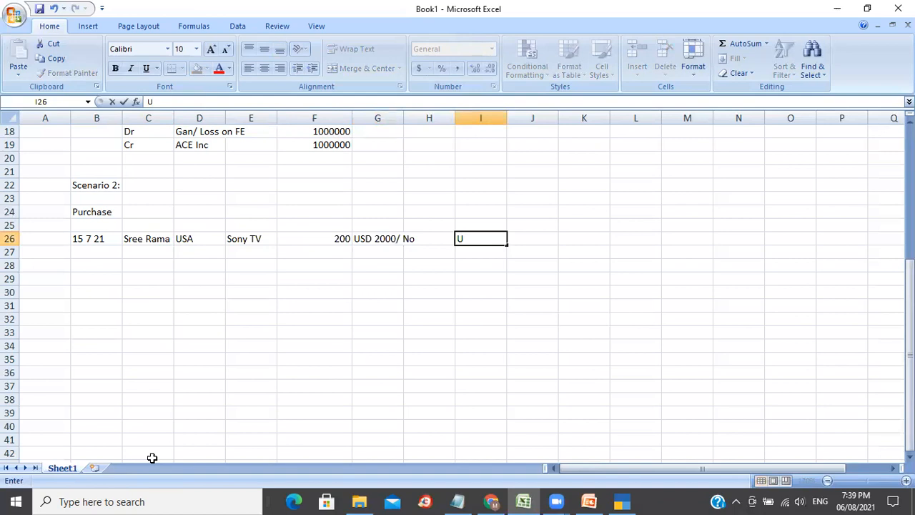
key(BackSpace)
text(85/ USD)
key(Return)
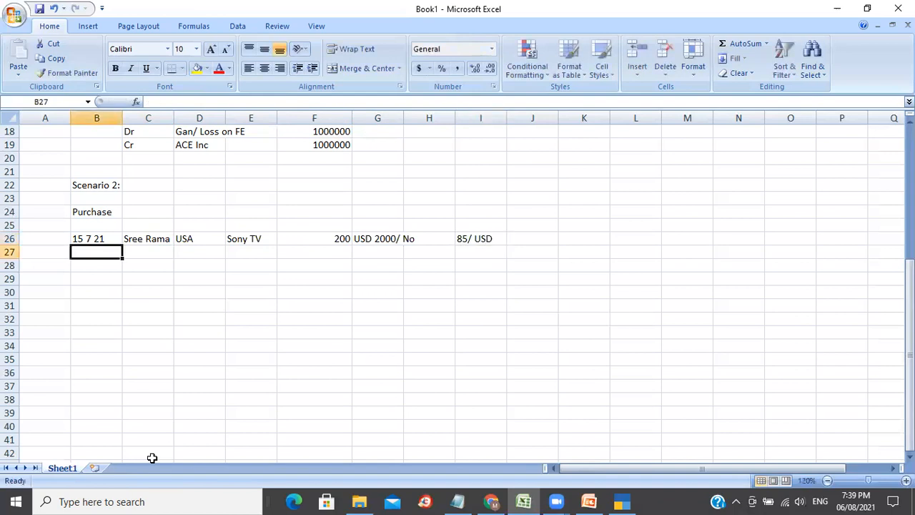
Widen column C to fit the supplier name and enter "Head office of Sree Rama Inc is in New Delhi" in C25
key(Right)
key(Right)
key(Left)
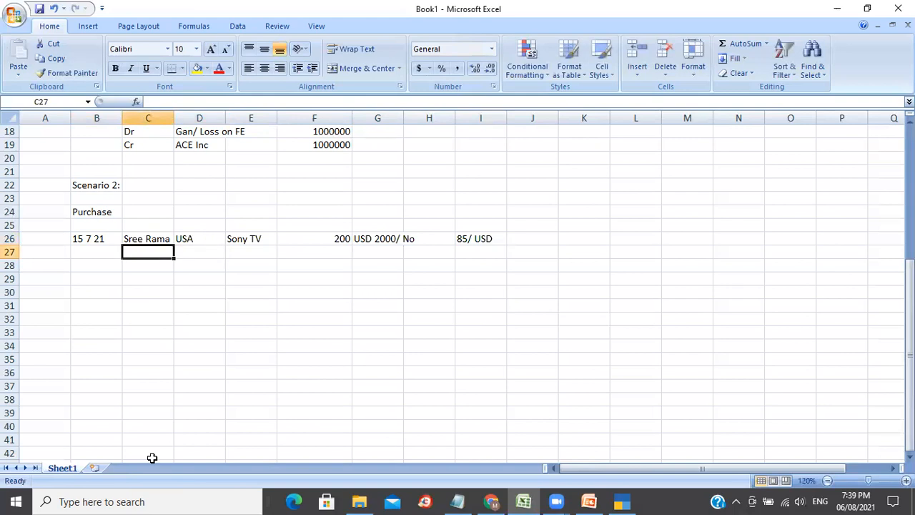
key(Up)
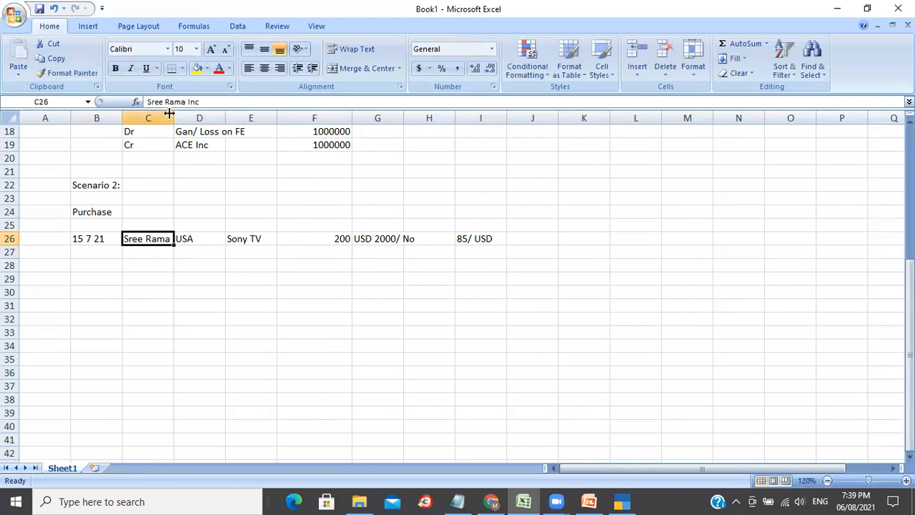
drag(170, 113, 220, 114)
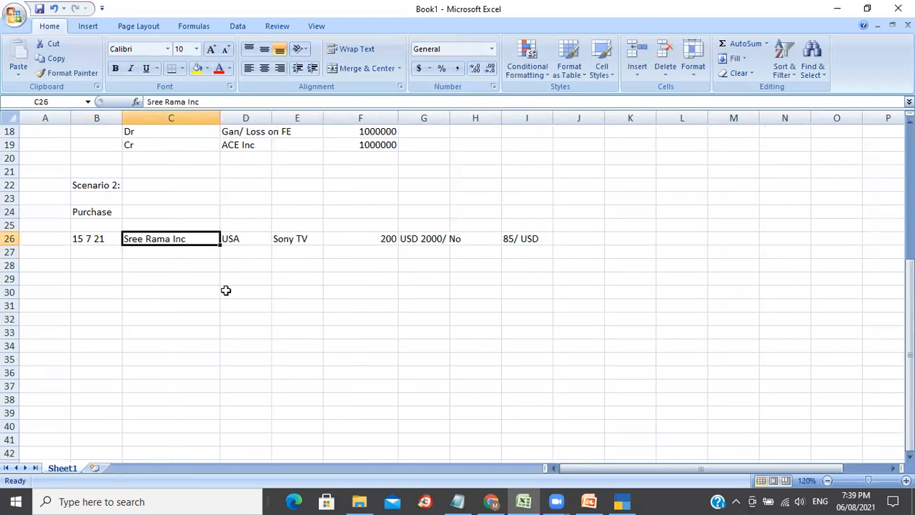
click(180, 226)
text(Head office of Sree Rama Inc is in New Delhi)
key(Return)
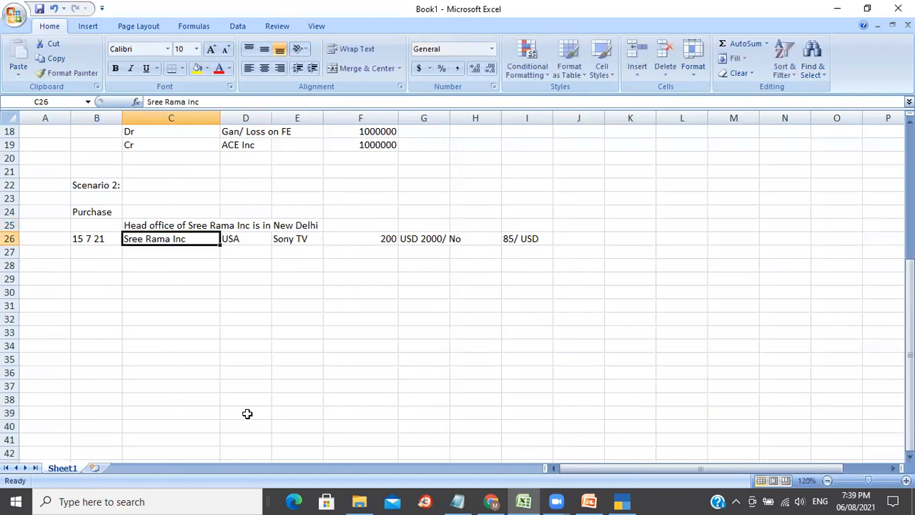
Append "(Branch office in New york)" to the supplier name in C26 and widen column C to fit the full text
key(F2)
text(()
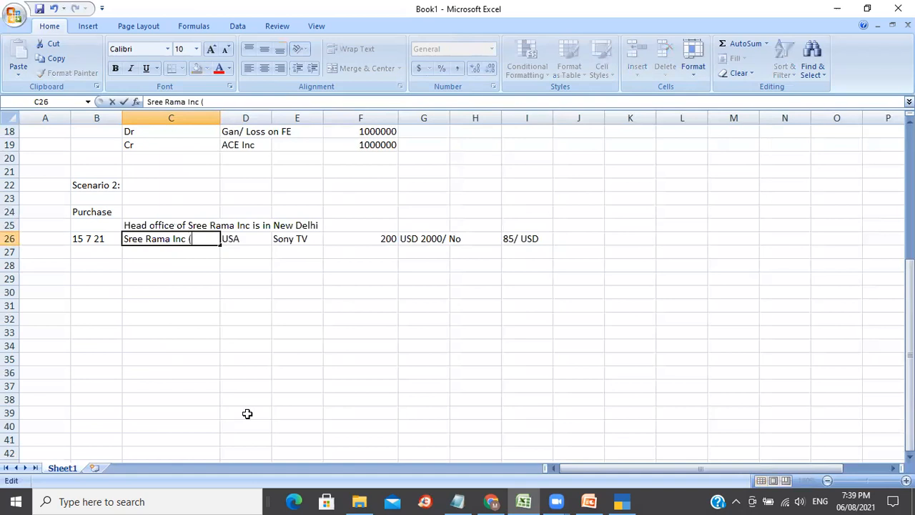
text(Branch offic)
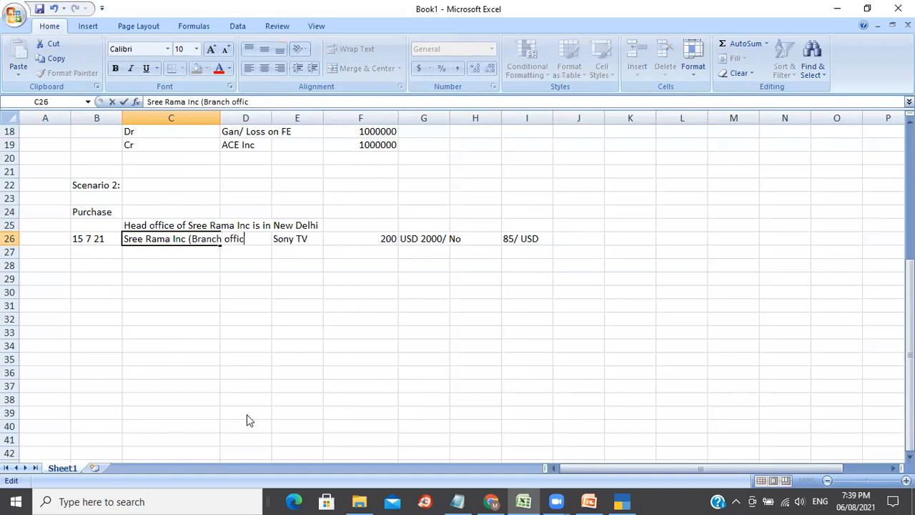
text(e in New)
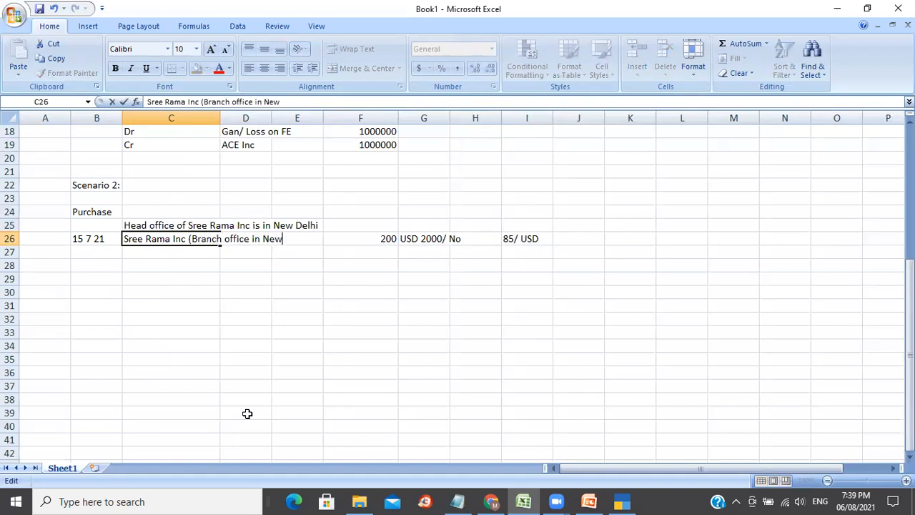
text( york))
key(Return)
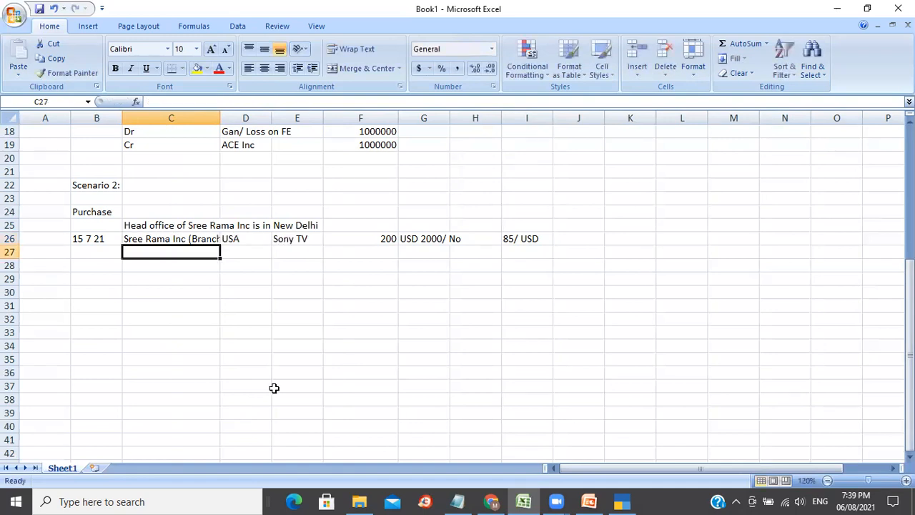
drag(220, 118, 326, 150)
click(333, 261)
click(166, 241)
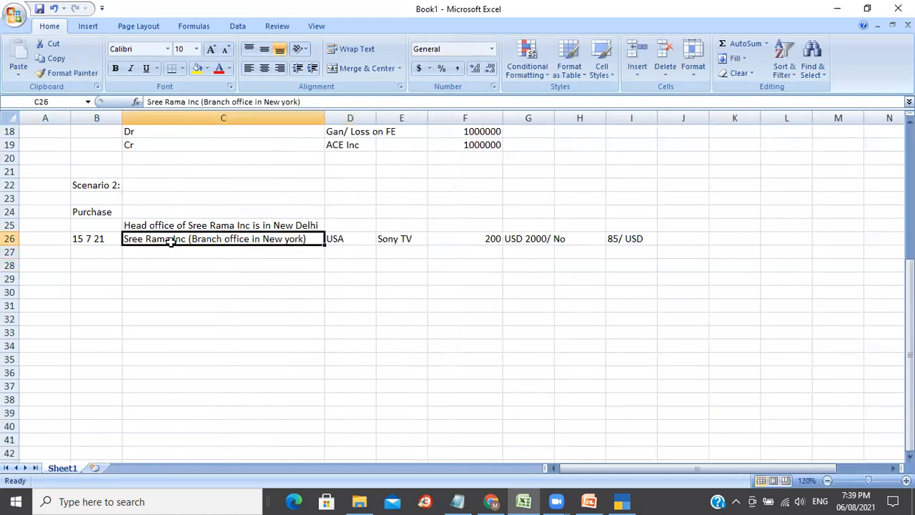
Enter the note "Sree Rama Inc in my books - Base Currency is INR" in C28
key(Down)
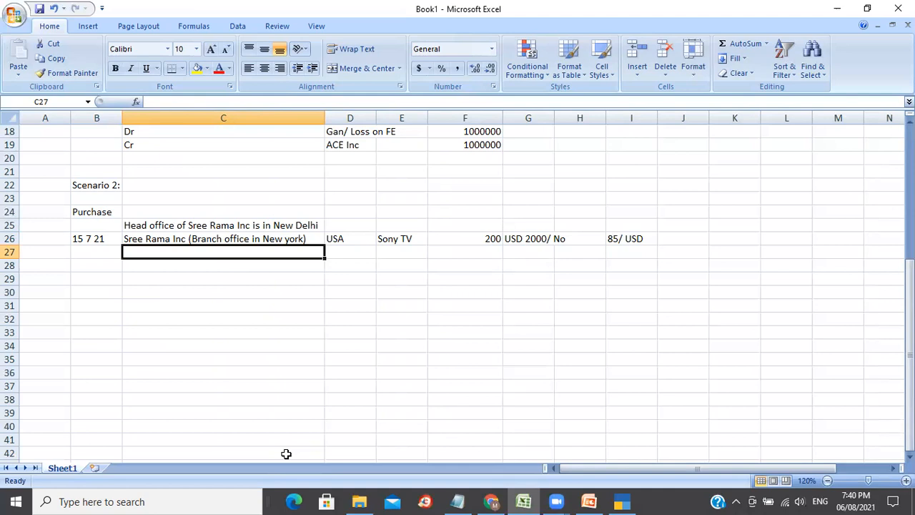
key(Down)
text(Sre)
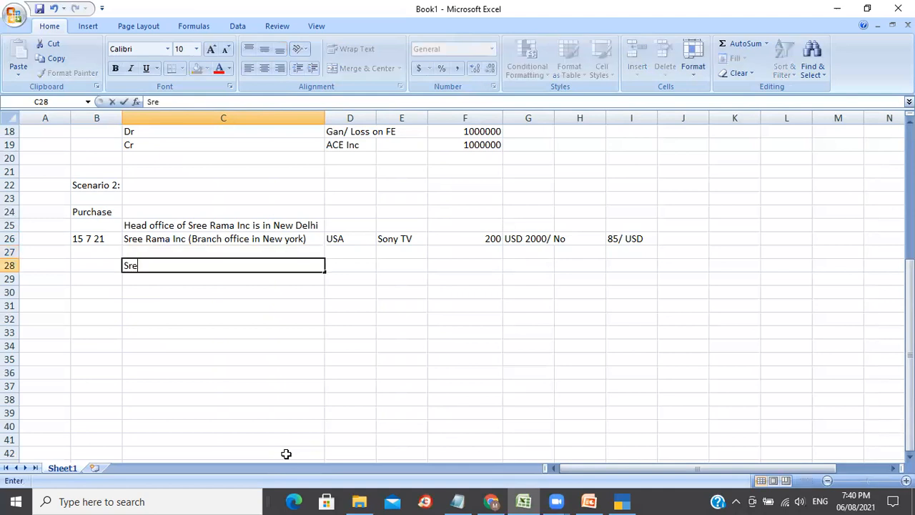
text(e Rama Inc in)
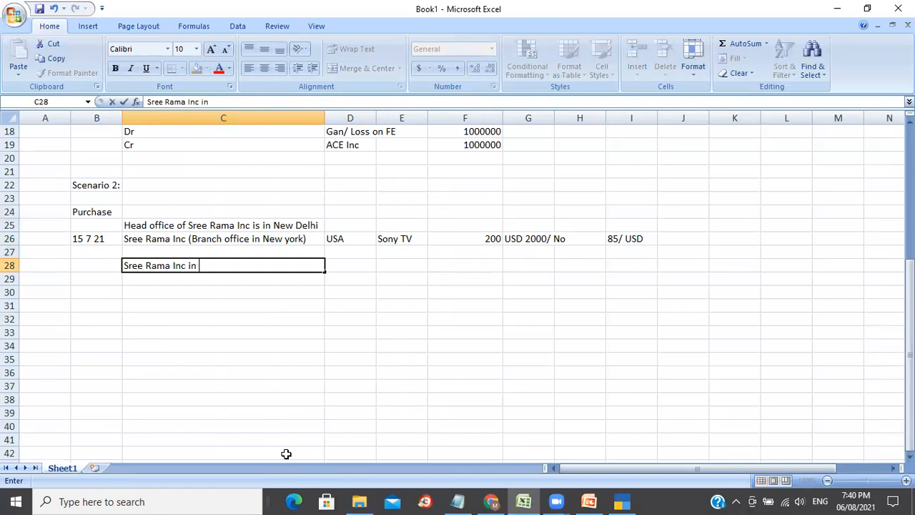
text( my books - Ba)
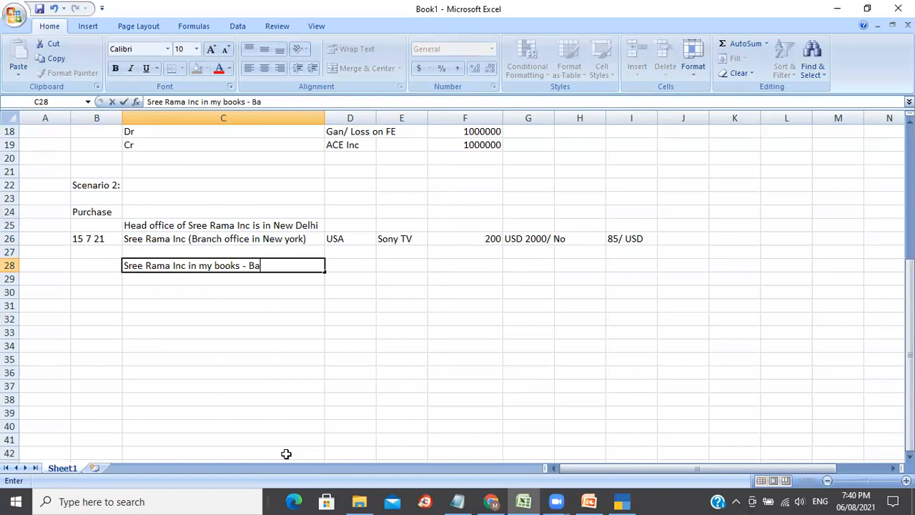
text(se Currency)
text( is INR)
key(BackSpace)
key(BackSpace)
text(NR)
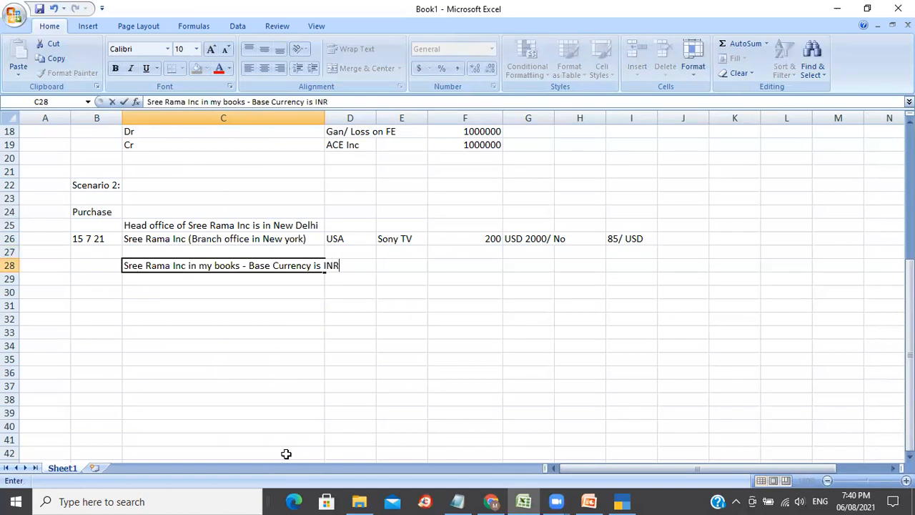
key(Return)
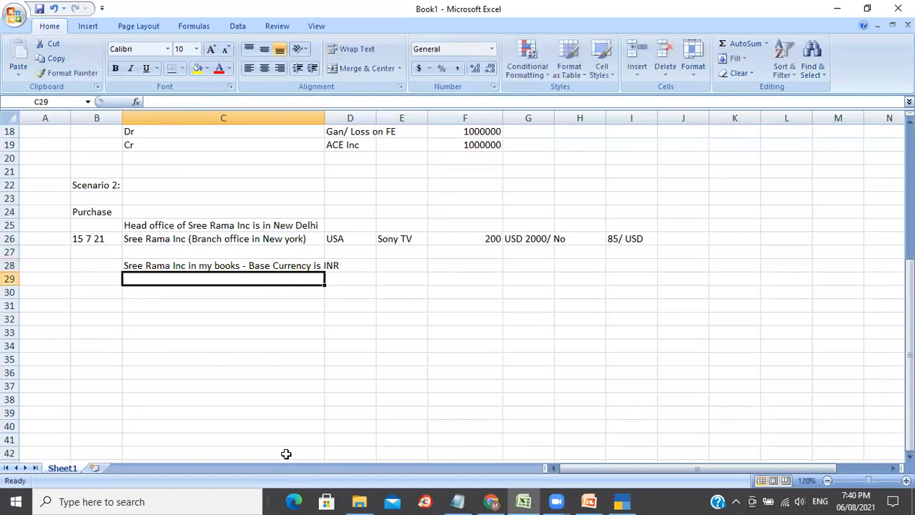
Review the head office, branch office and base currency entries in column C of Scenario 2
key(Up)
key(Up)
key(Up)
key(Down)
key(Down)
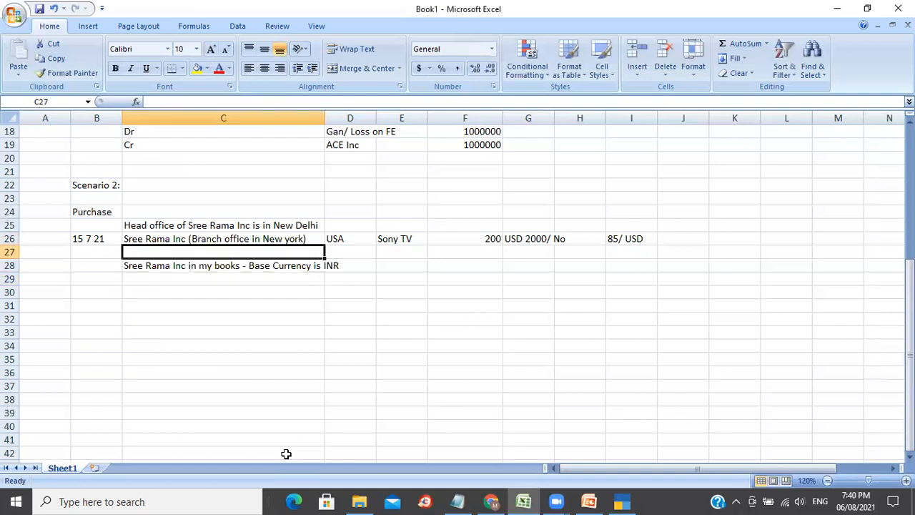
key(Up)
key(Up)
key(Up)
key(Left)
key(Right)
key(Down)
key(Down)
key(Down)
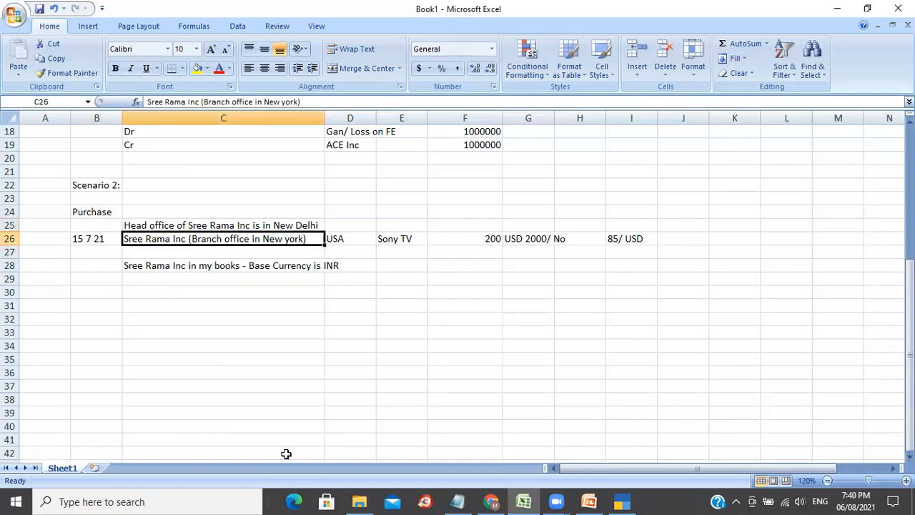
Add a payment entry in row 30 with the date 25 07 21 and the description "Payment of 2L USD to Sree Rama Inc"
key(Left)
key(Down)
key(Down)
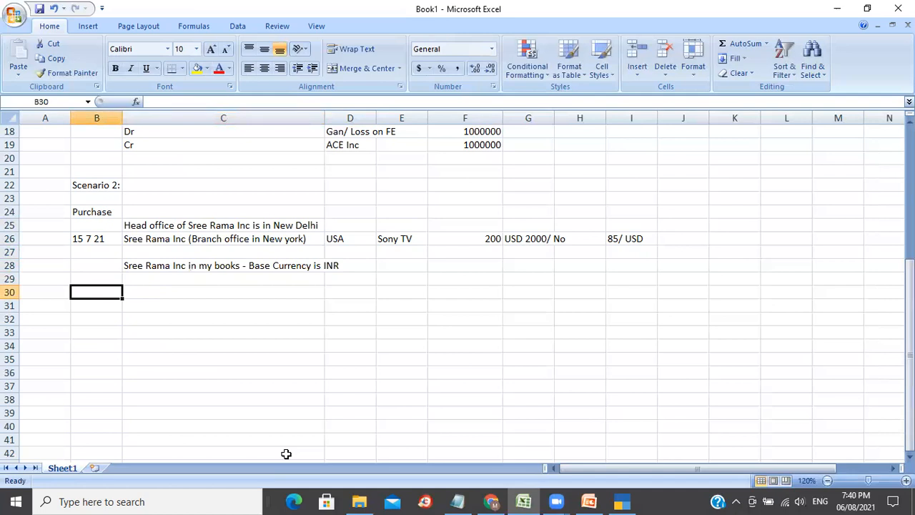
text(25 0)
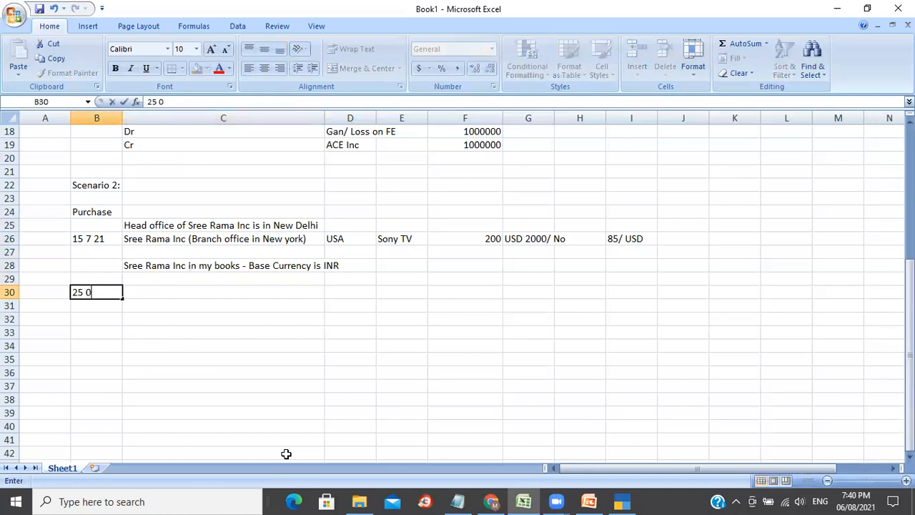
text(7 21)
key(Tab)
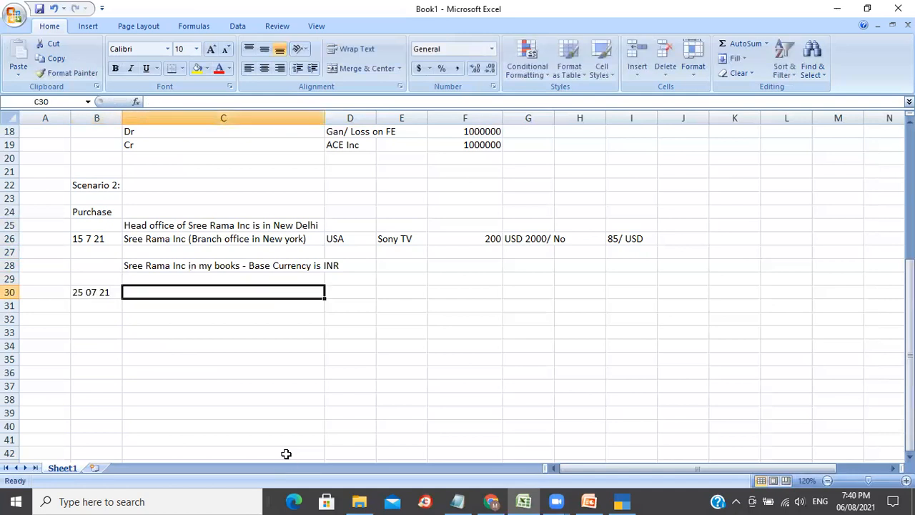
text(Pay)
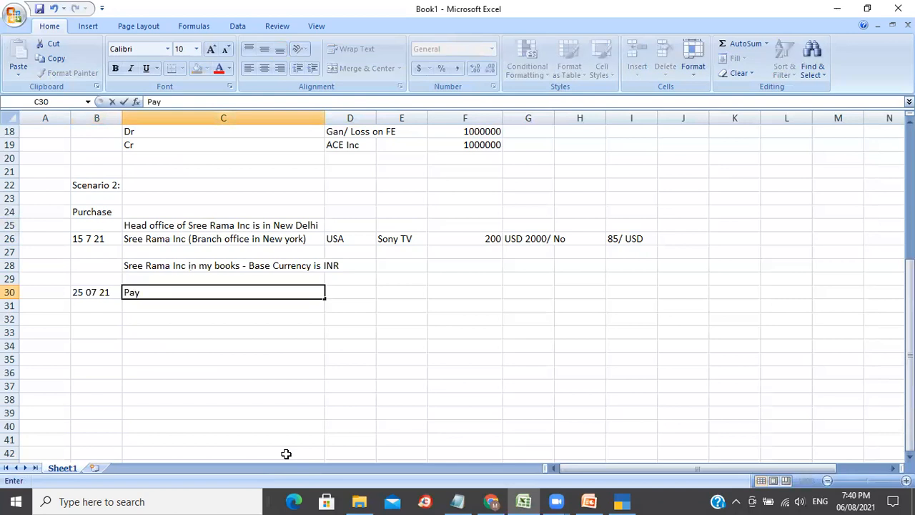
text(ment of 2L)
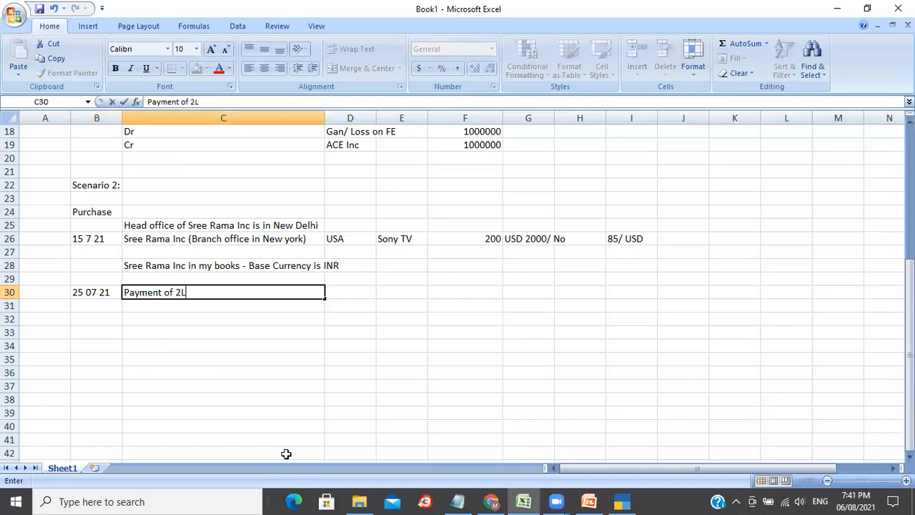
text( USD to Sree Rama Inc)
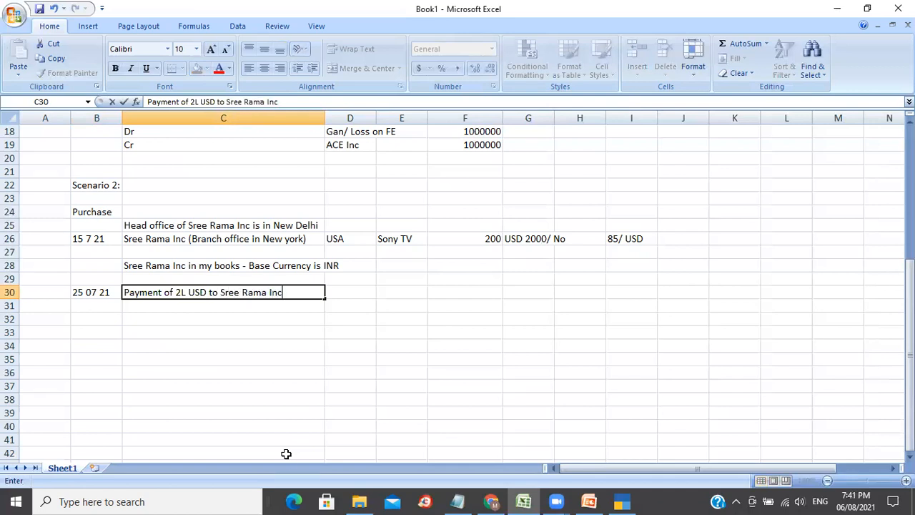
key(Return)
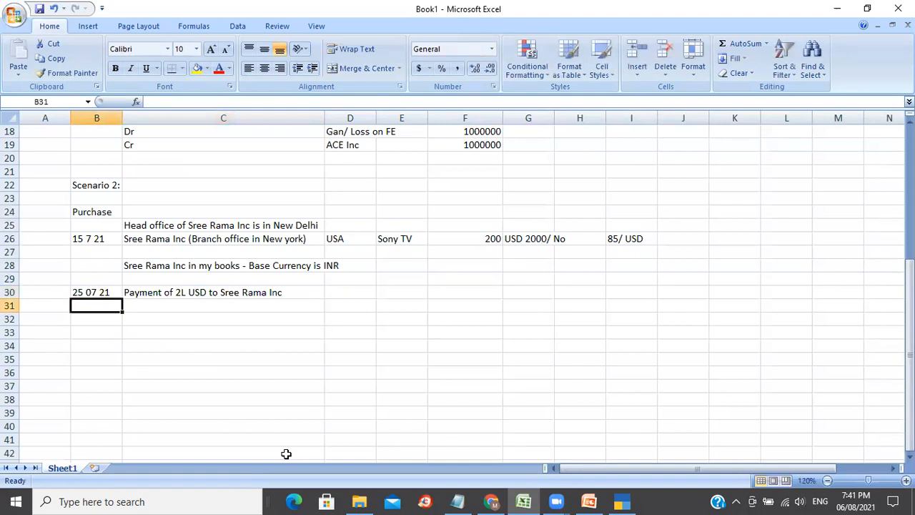
Examine the purchase date, supplier branch and head office note in rows 25 and 26 against the payment entry
key(Up)
key(Up)
key(Up)
key(Up)
key(Up)
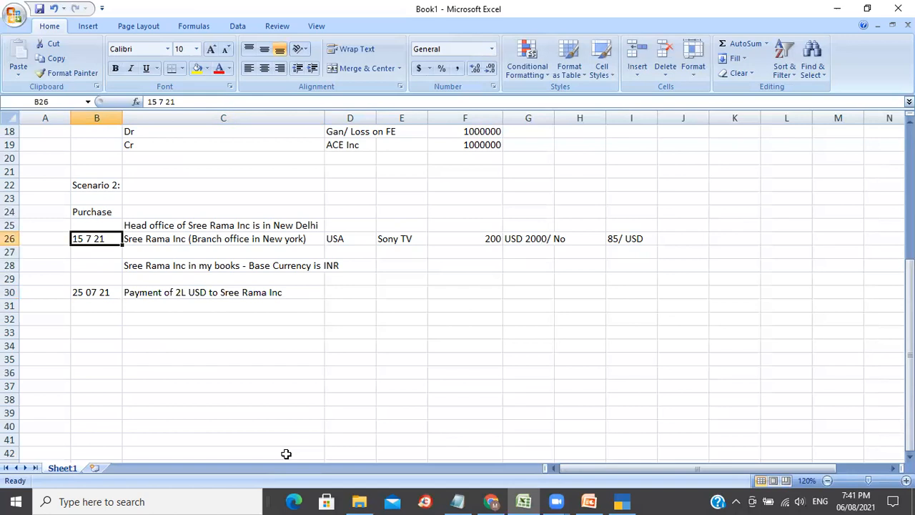
key(Right)
key(Up)
key(Down)
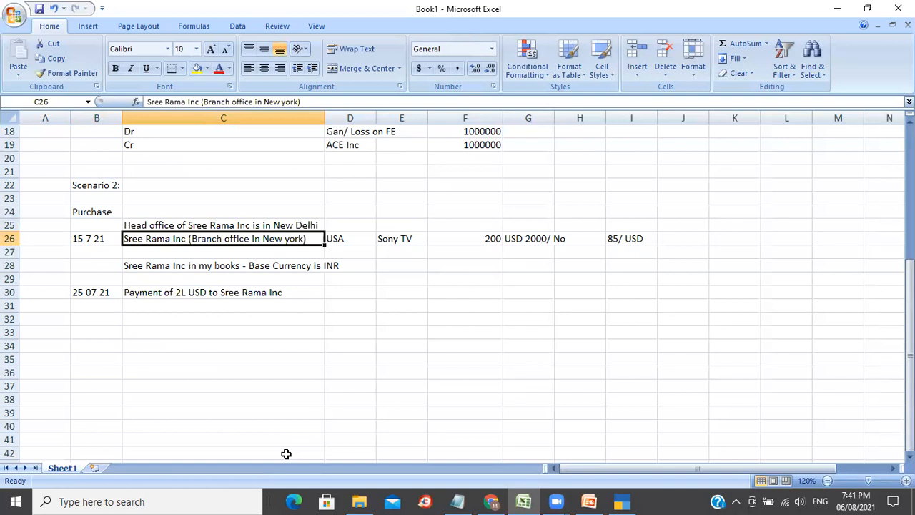
key(Left)
key(Right)
key(Up)
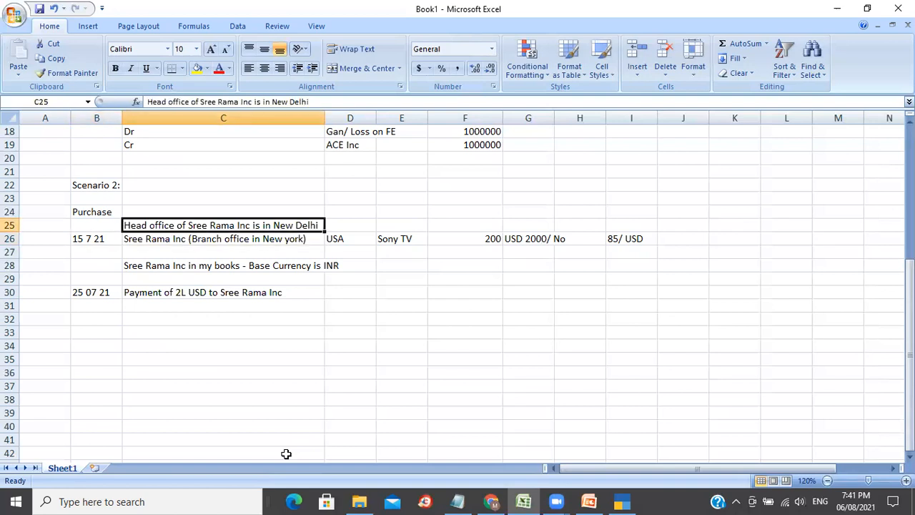
Switch to TallyPrime and start a new ledger named Sree Rama Inc
key(Down)
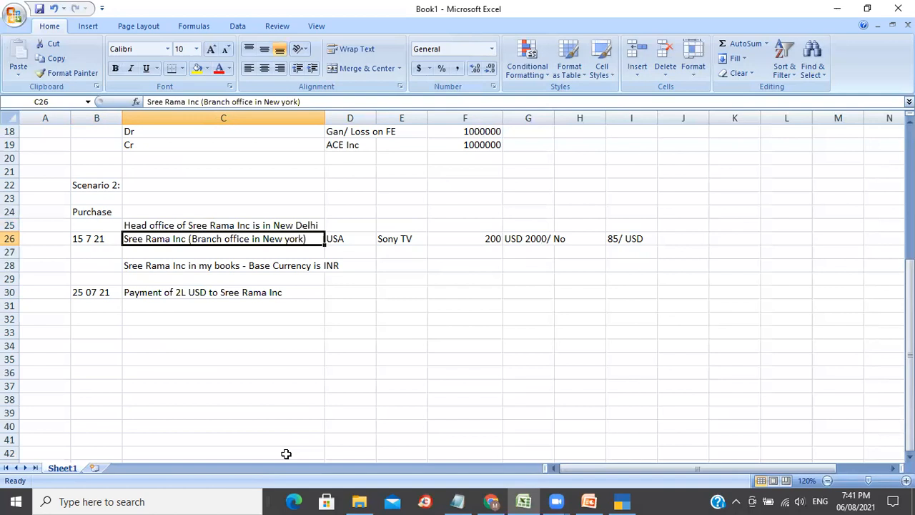
click(622, 501)
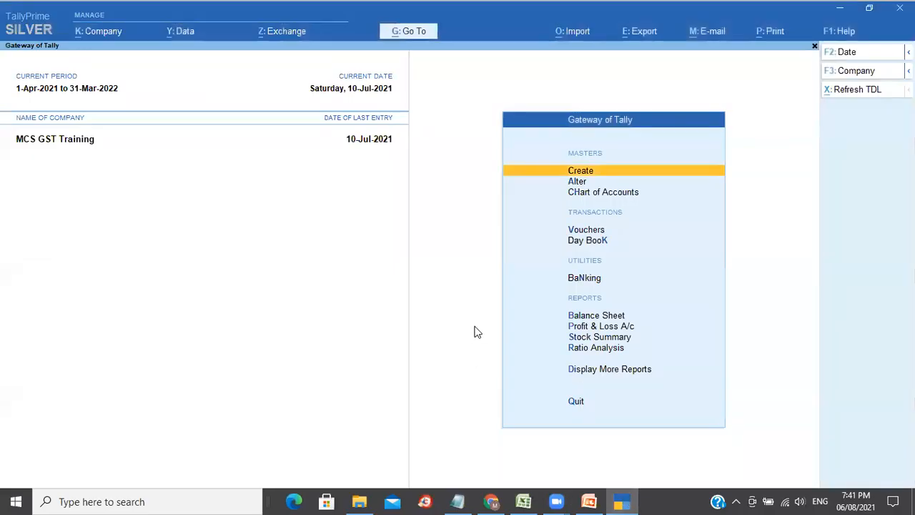
key(Return)
key(Down)
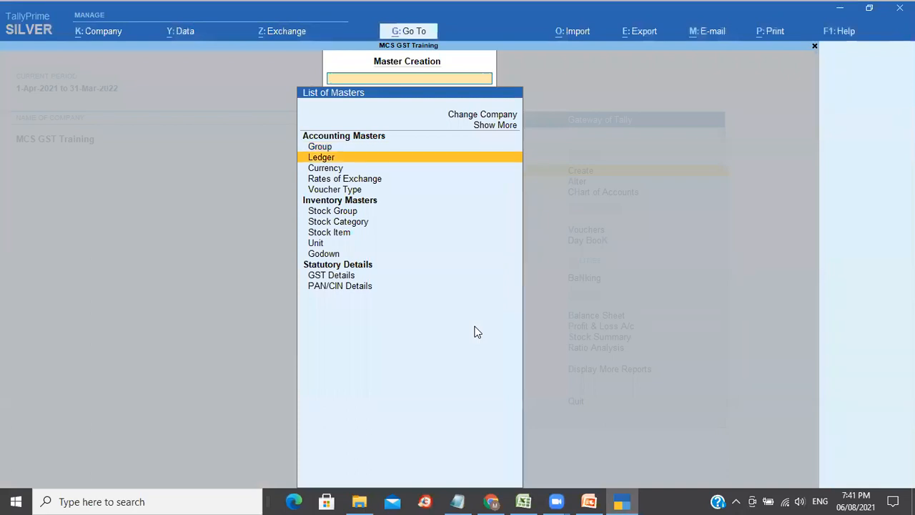
key(Return)
text(Sre)
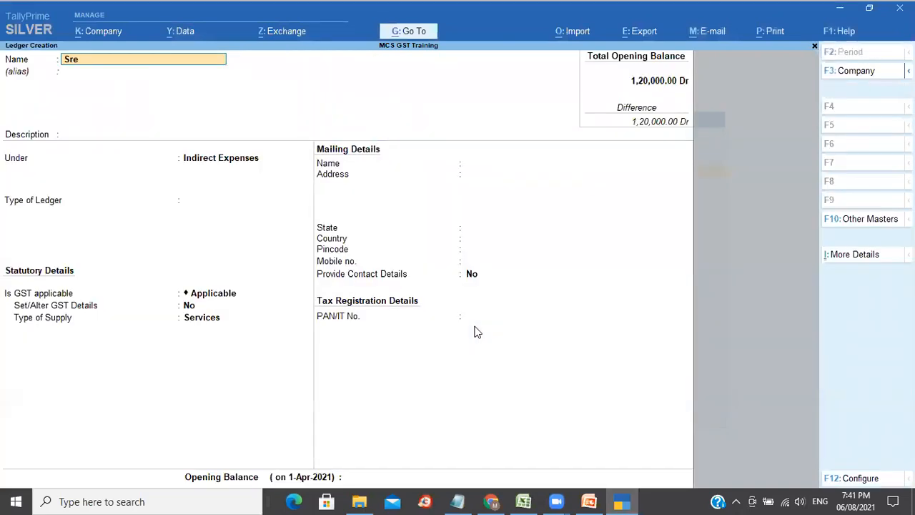
text(e Rama Inc)
key(Return)
key(Return)
key(Return)
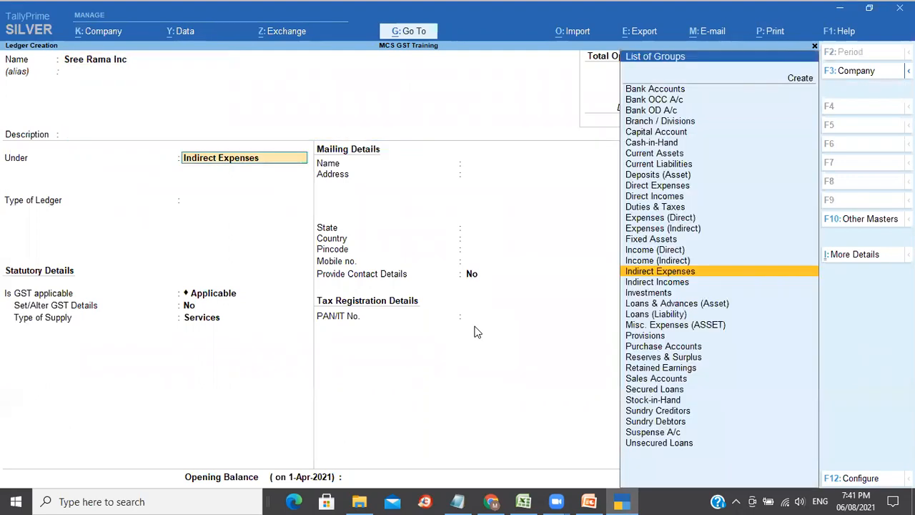
Place the Sree Rama Inc ledger under Sundry Creditors, leaving the credit limit empty
text(Sund)
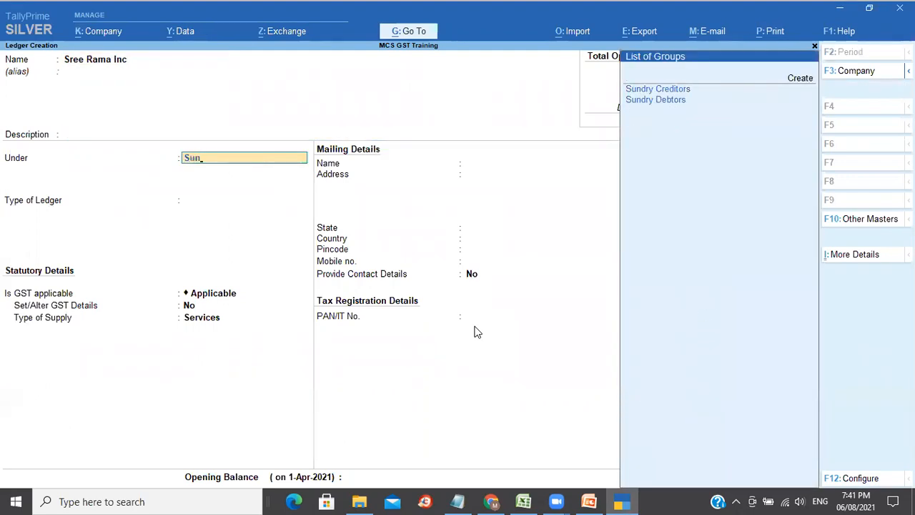
key(Return)
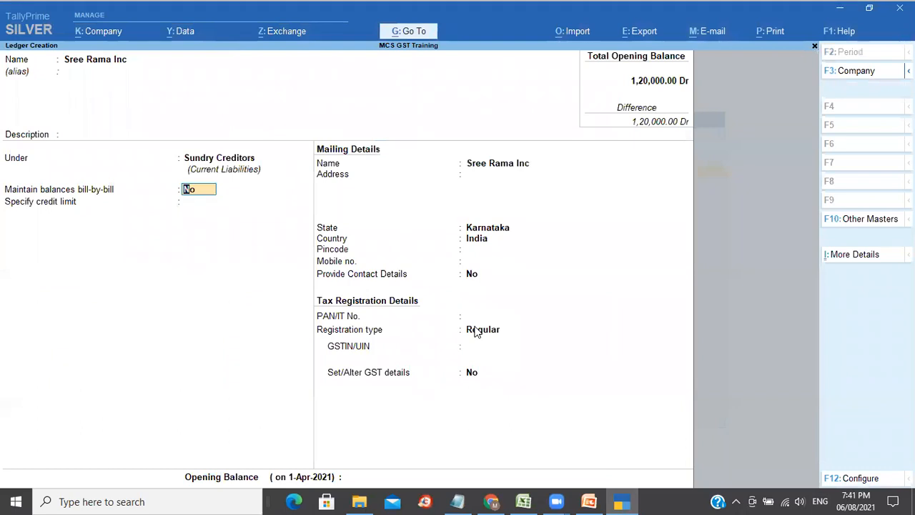
key(Return)
key(Return)
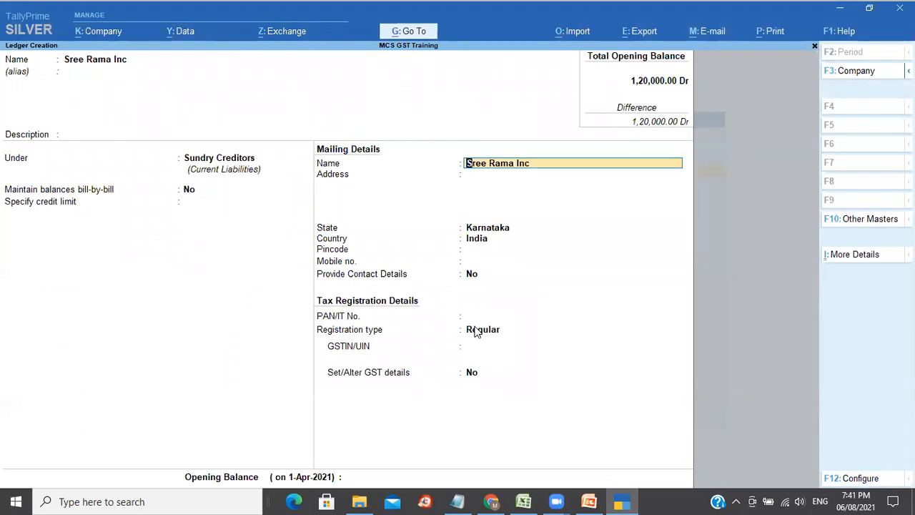
Set Maintain balances bill-by-bill to Yes in the ledger's bill-wise details, without a default credit period
click(866, 258)
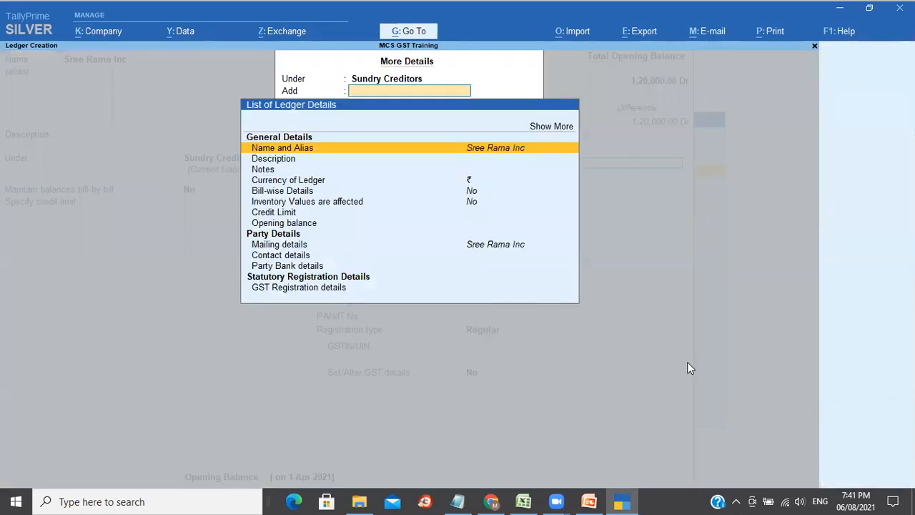
key(Down)
key(Down)
key(Down)
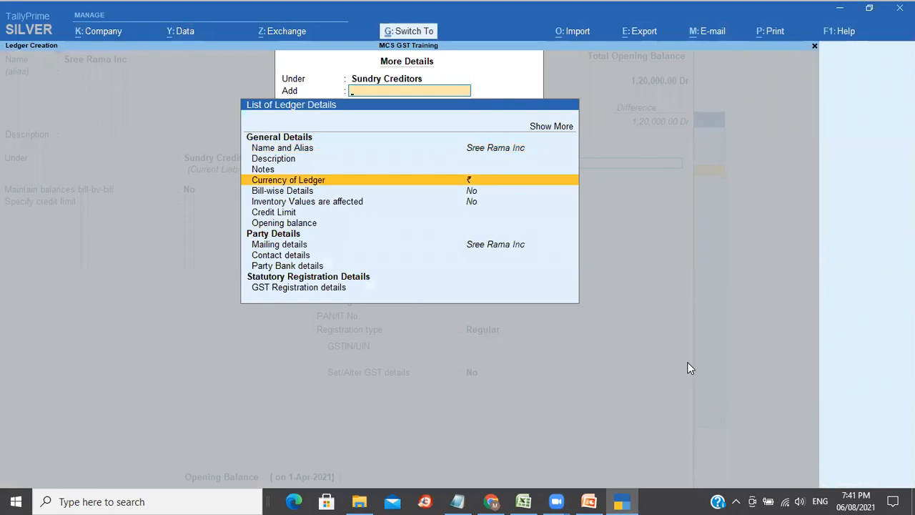
key(Down)
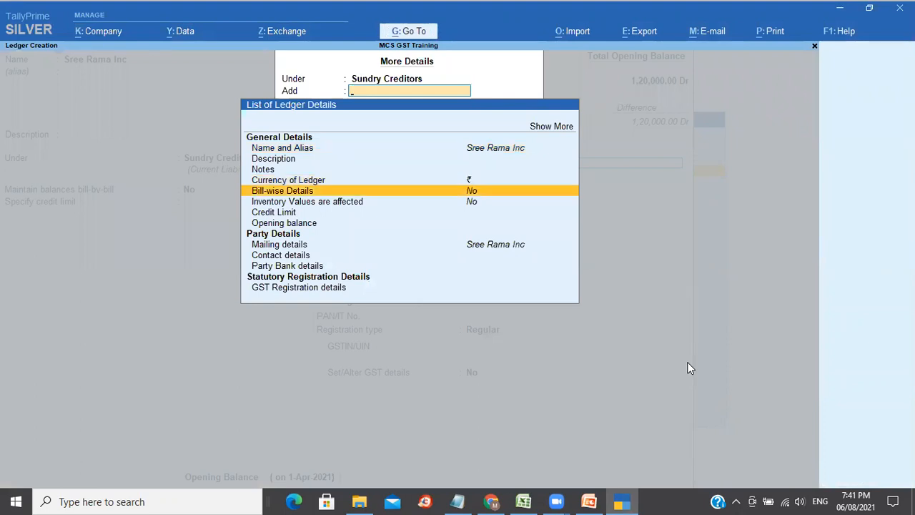
key(Return)
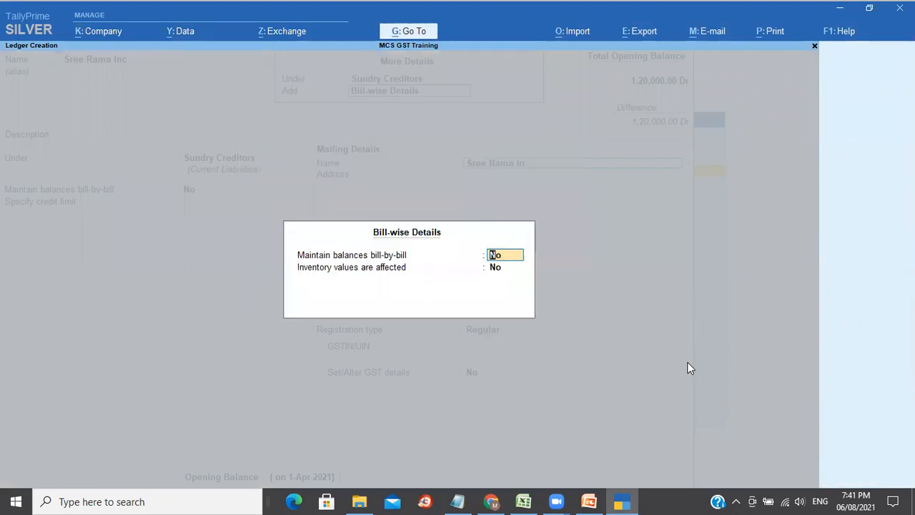
text(y)
key(Return)
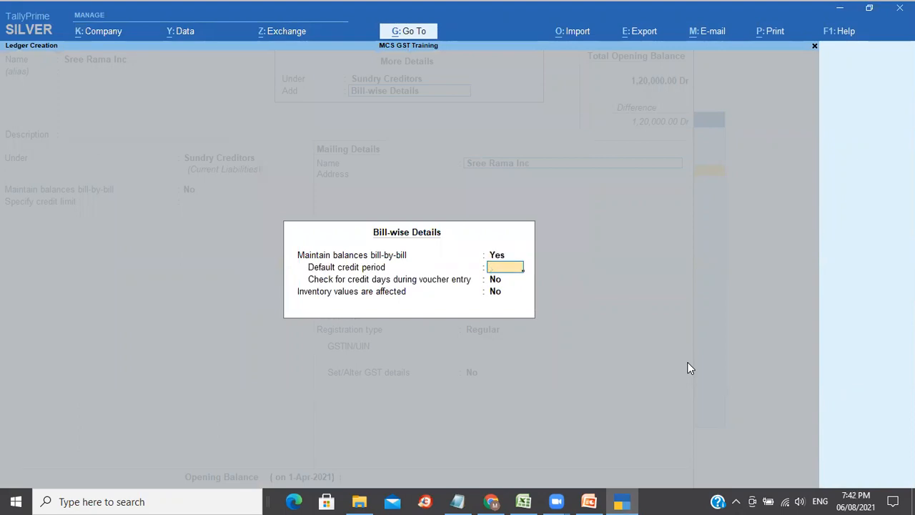
key(ctrl+a)
key(Return)
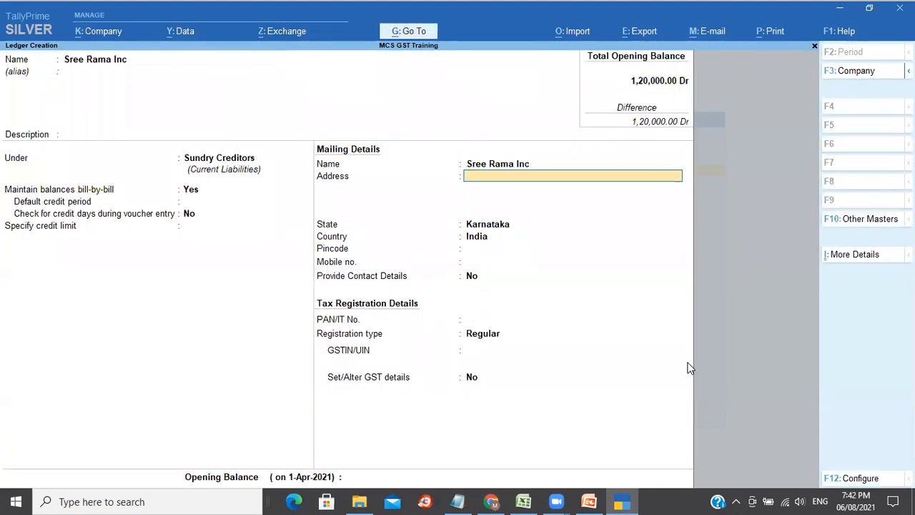
Set the ledger's mailing state to Not Applicable and country to United States of America, leaving the pincode blank
key(Return)
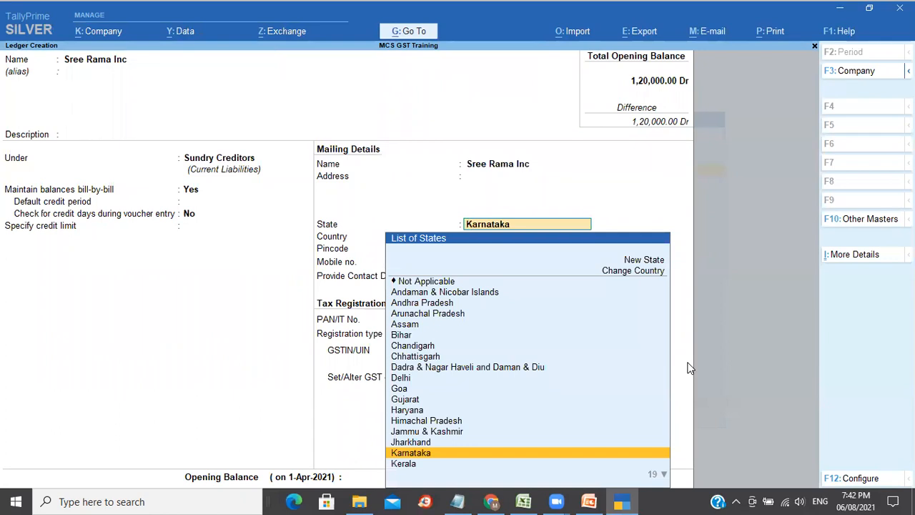
key(BackSpace)
key(Down)
key(Down)
key(Return)
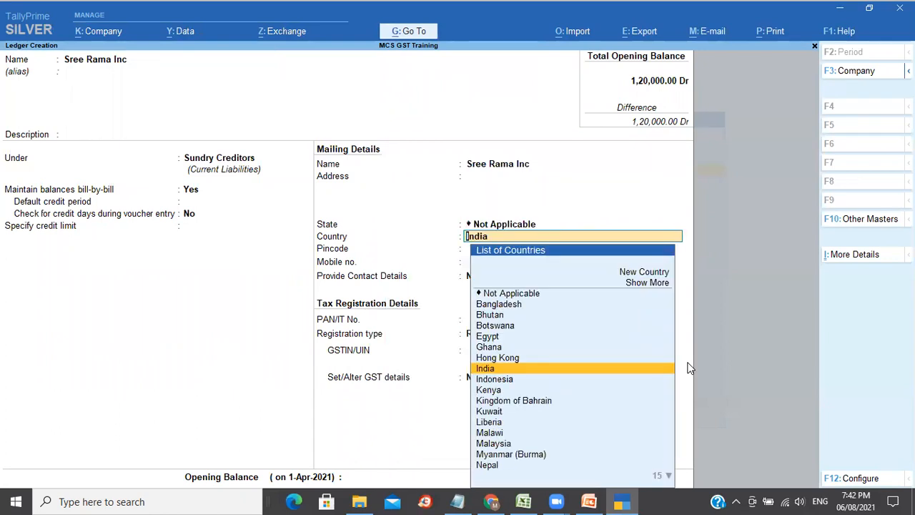
text(Uni)
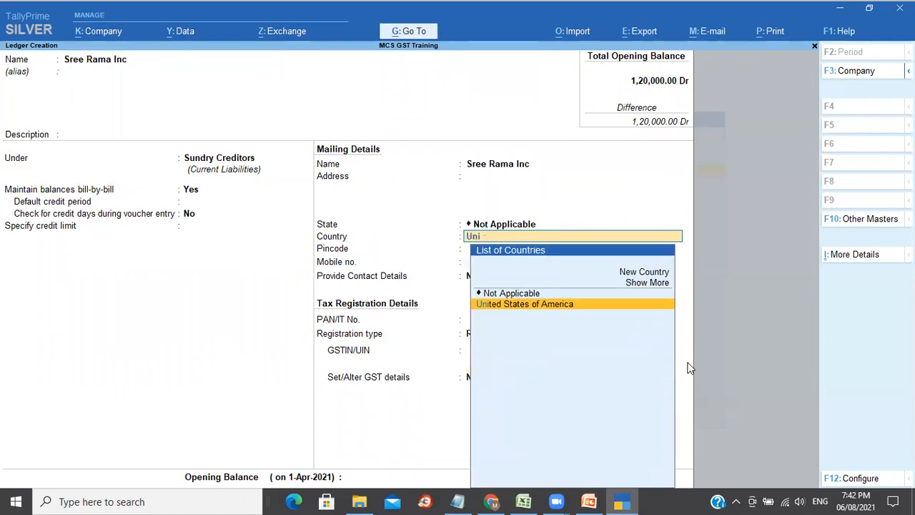
key(Return)
text(560003)
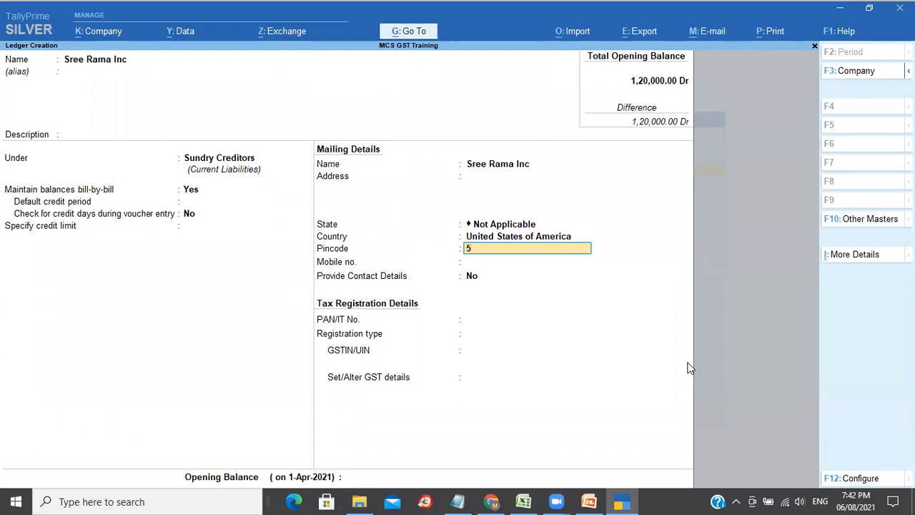
key(BackSpace)
key(BackSpace)
key(BackSpace)
key(BackSpace)
key(BackSpace)
key(BackSpace)
key(Return)
key(Return)
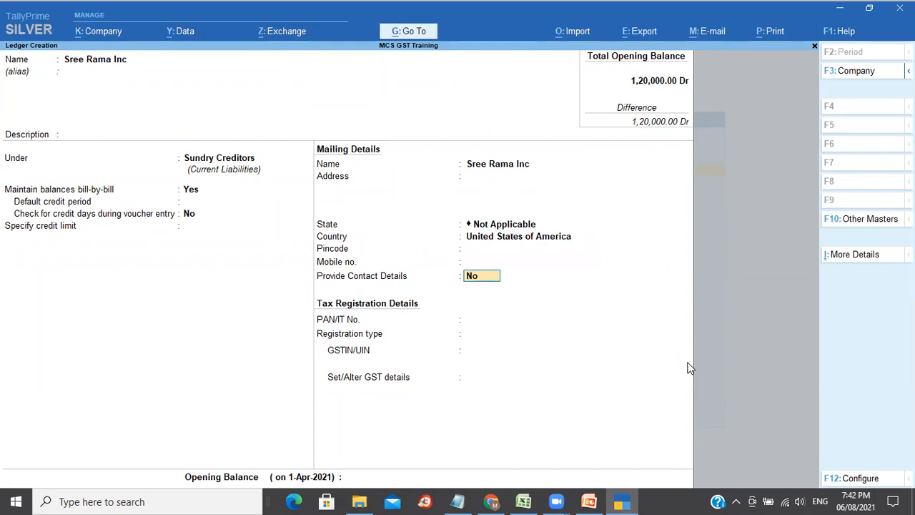
Check the head office and branch office locations of Sree Rama Inc in the Excel worksheet and return to TallyPrime
key(alt+Tab)
key(Down)
key(Up)
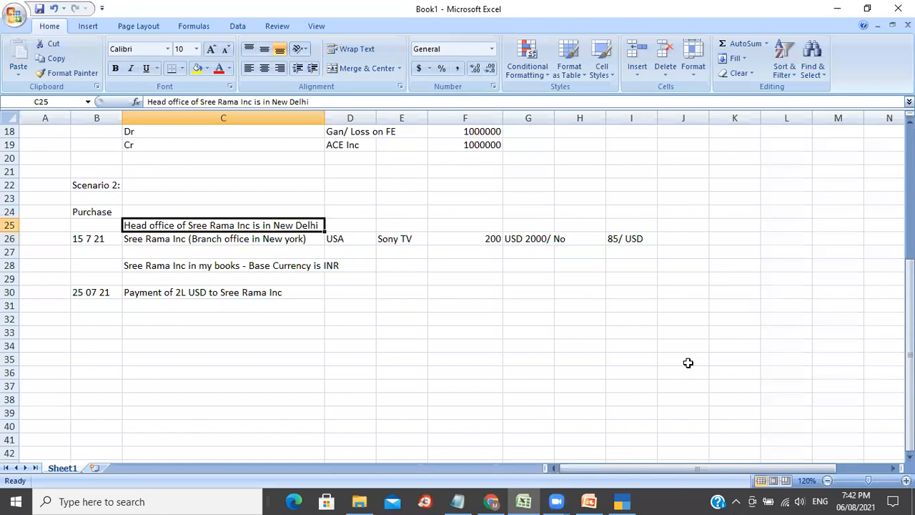
key(Down)
key(Up)
key(Down)
key(Up)
key(alt+Tab)
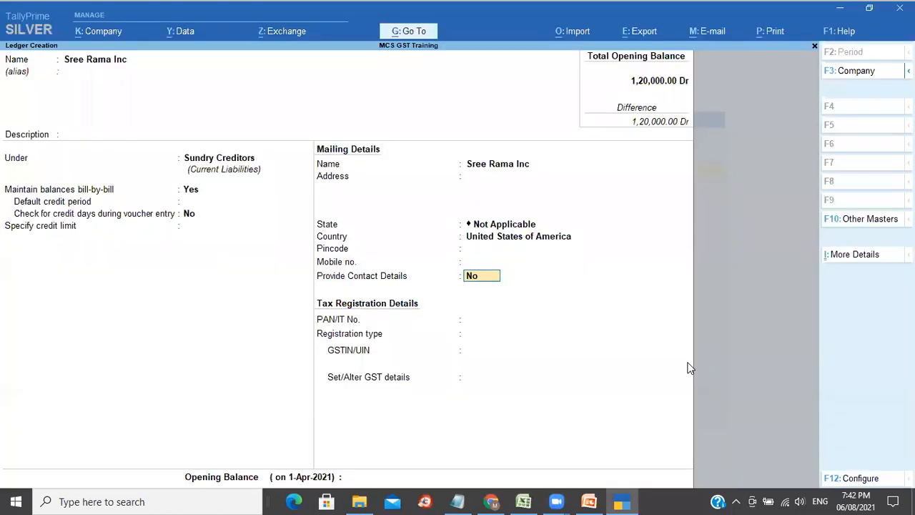
Try Indiana as the ledger's mailing state, look for a state starting with New, and reset the state to Not Applicable
key(Up)
key(Up)
key(Up)
key(Up)
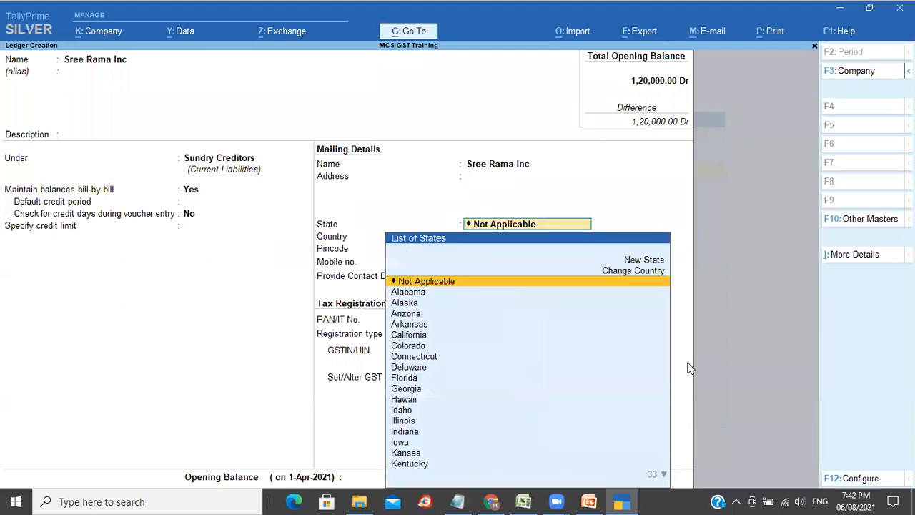
text(Indi)
key(Return)
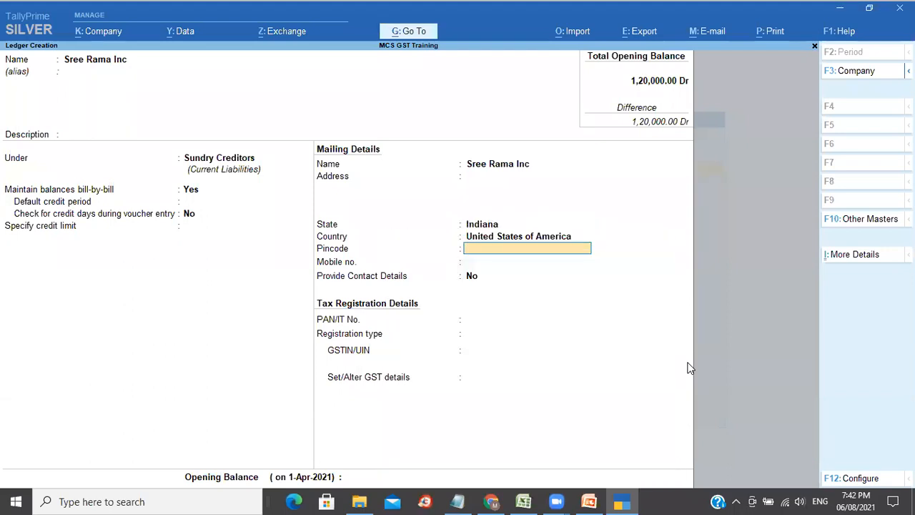
key(Up)
key(Up)
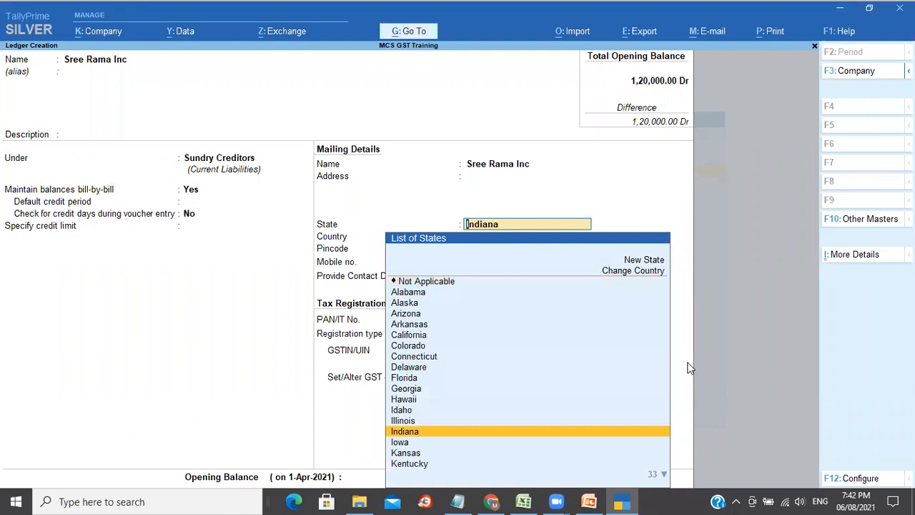
key(Down)
key(Up)
key(BackSpace)
text(New)
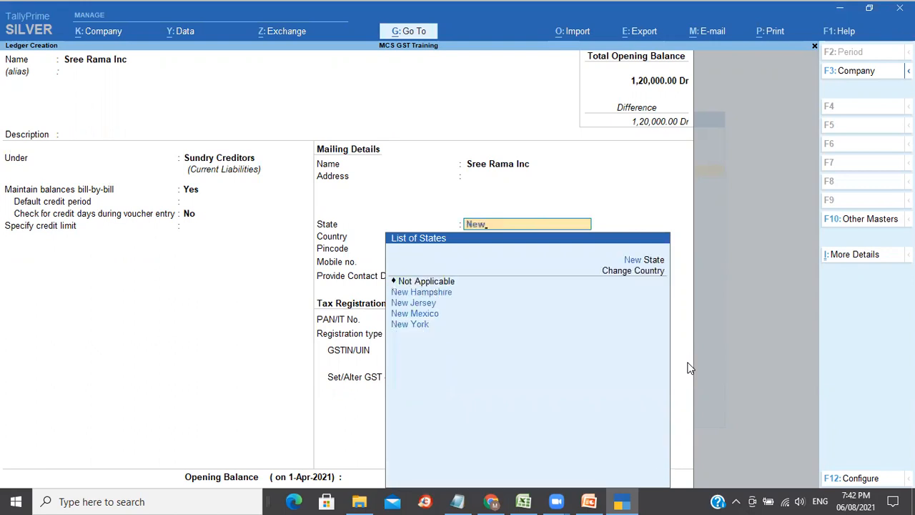
key(BackSpace)
key(BackSpace)
key(BackSpace)
key(Return)
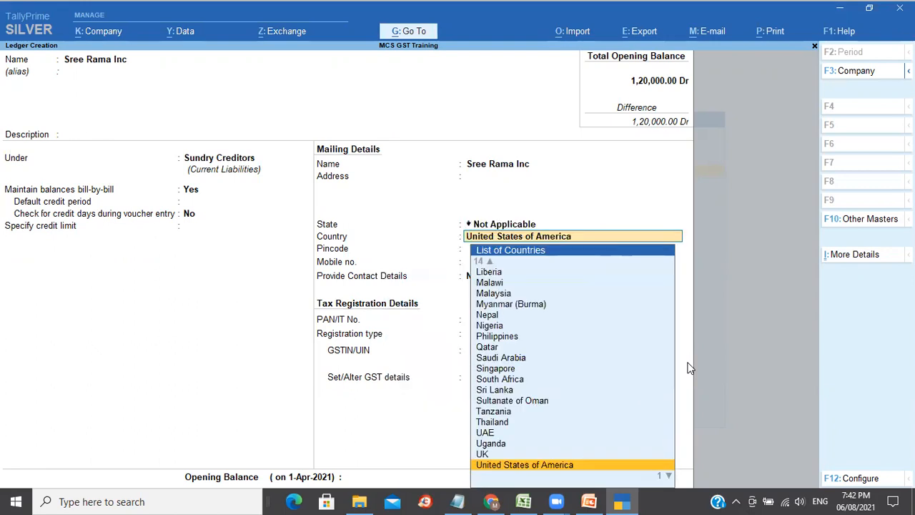
Set the ledger's mailing country to India and its state to Delhi, leaving the pincode blank
text(Ind)
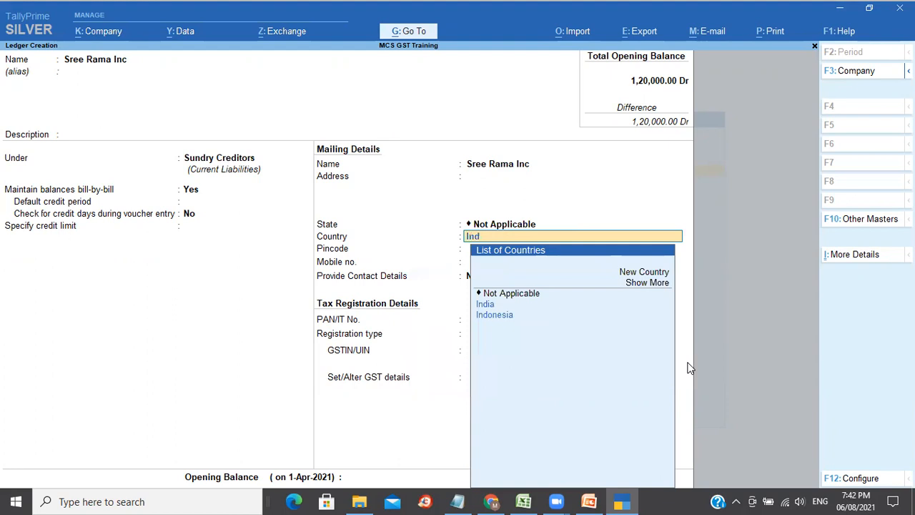
key(Return)
key(Up)
key(Up)
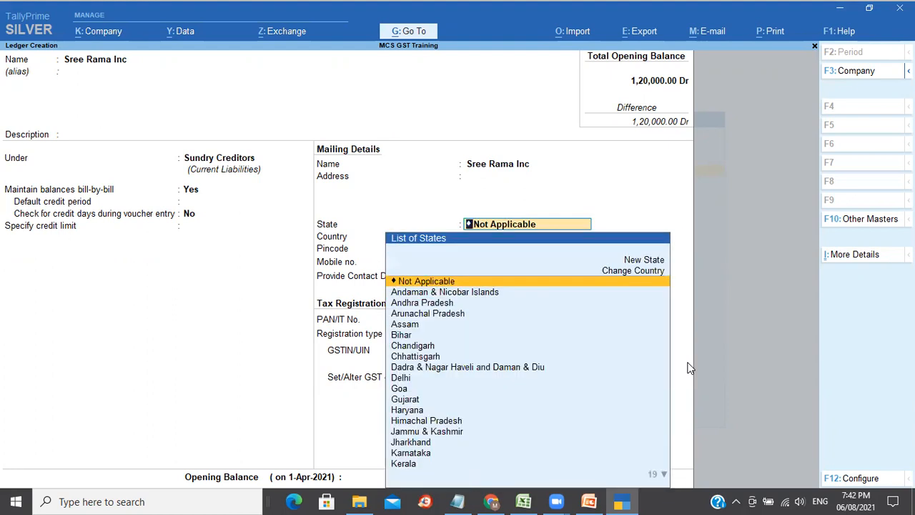
text(New)
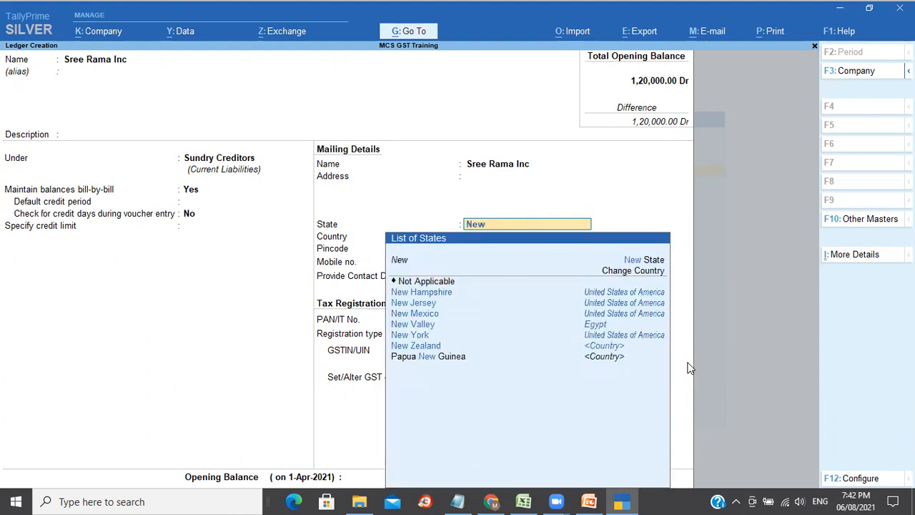
key(BackSpace)
key(BackSpace)
key(BackSpace)
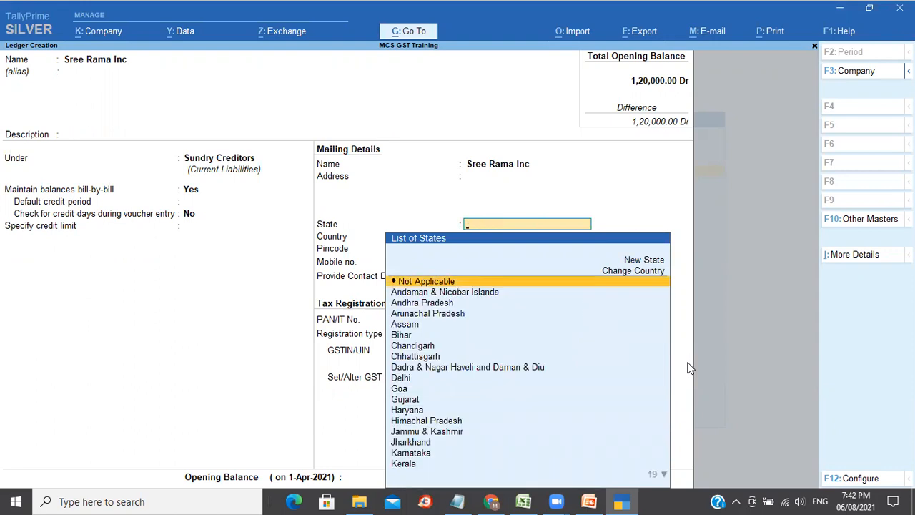
key(Down)
key(Down)
key(Down)
key(Down)
key(Down)
key(Down)
key(Down)
key(Down)
key(Down)
key(Down)
key(Up)
key(Return)
key(Return)
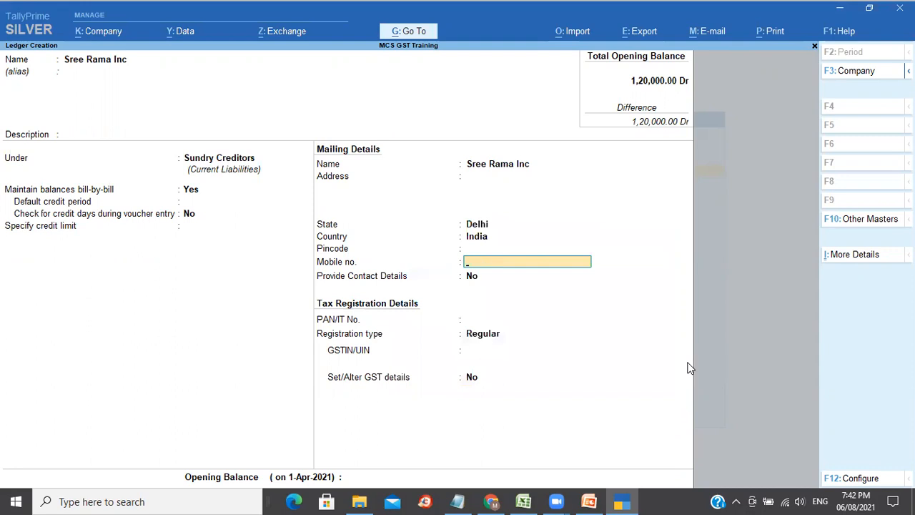
Keep the Regular registration type, save the Sree Rama Inc ledger and return to the Gateway of Tally
key(Return)
key(Return)
key(Return)
key(Return)
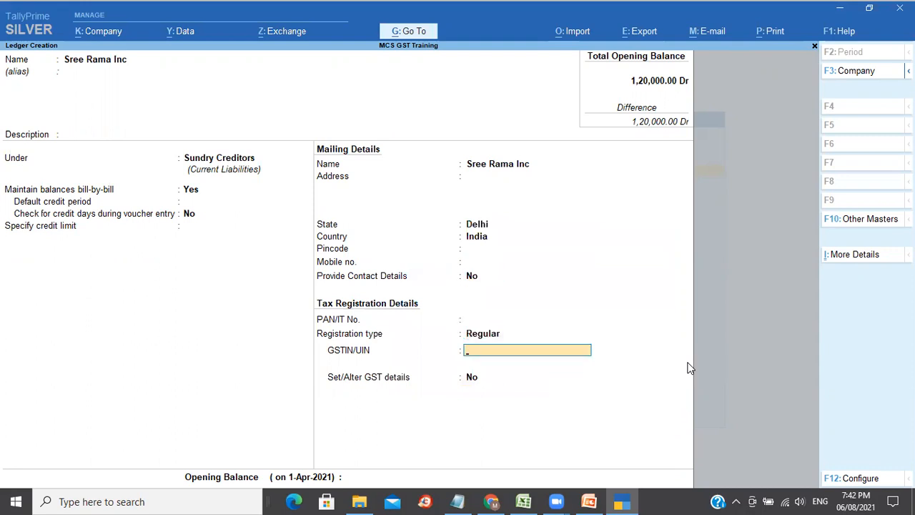
key(ctrl+a)
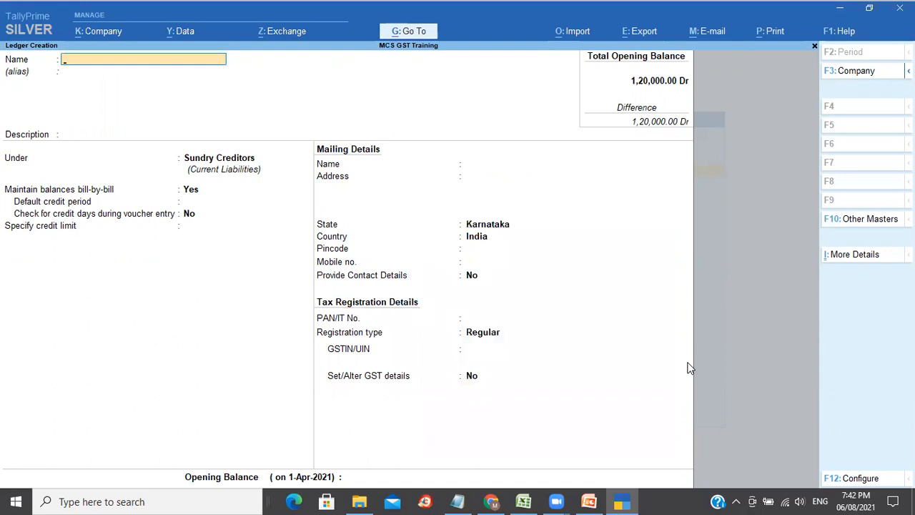
key(Escape)
key(Escape)
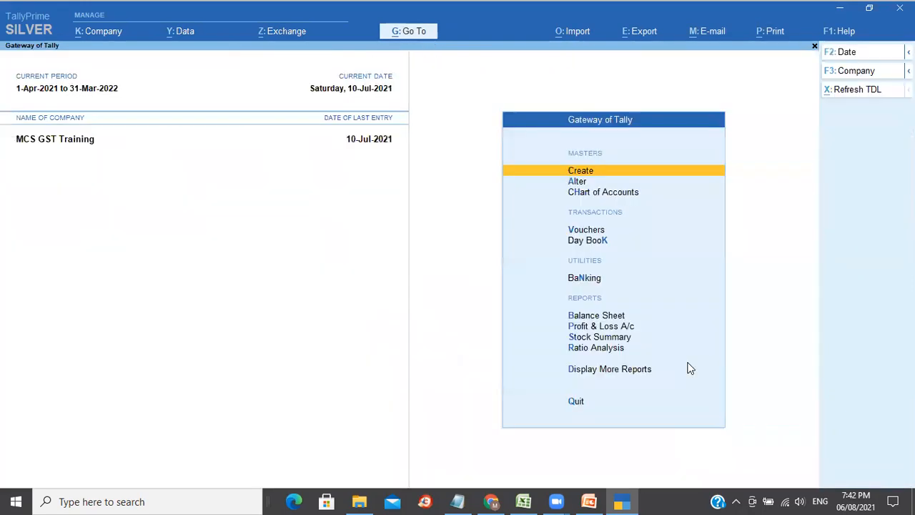
Open a new accounting voucher and set it to the standard Purchase voucher type
key(Down)
key(Down)
key(Down)
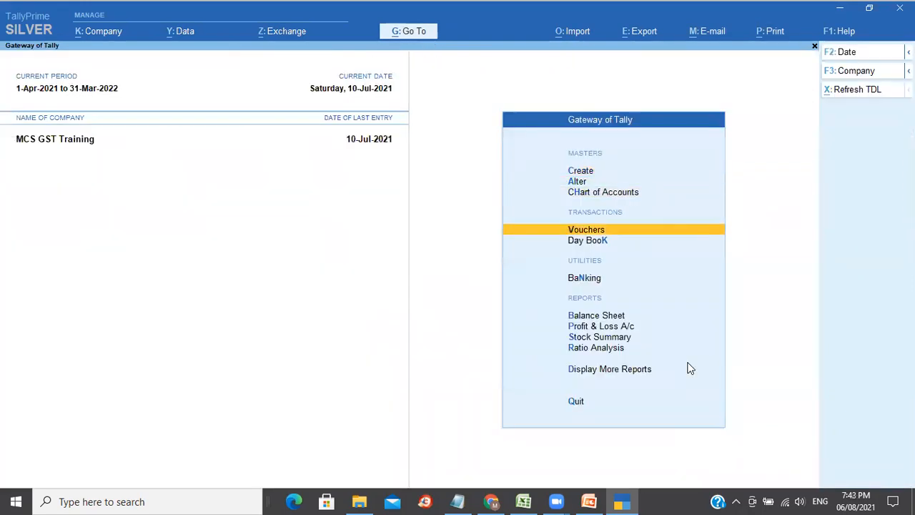
key(Return)
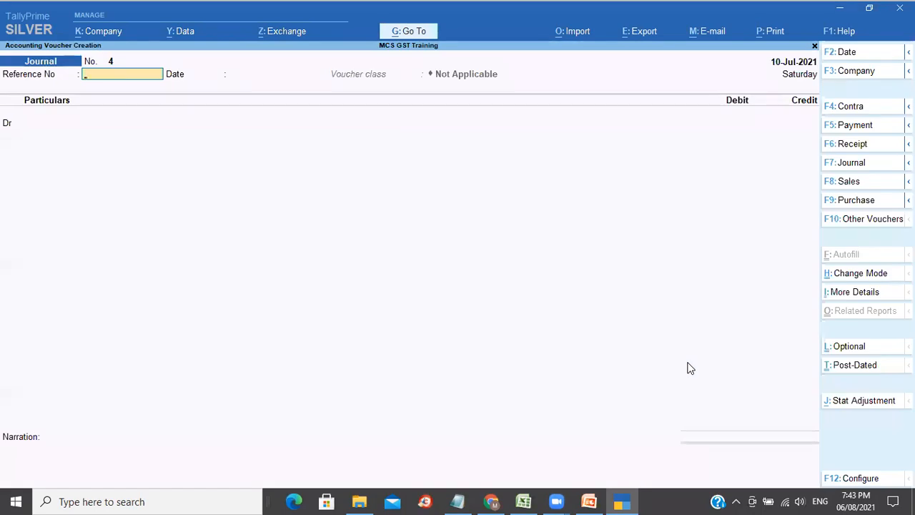
click(860, 203)
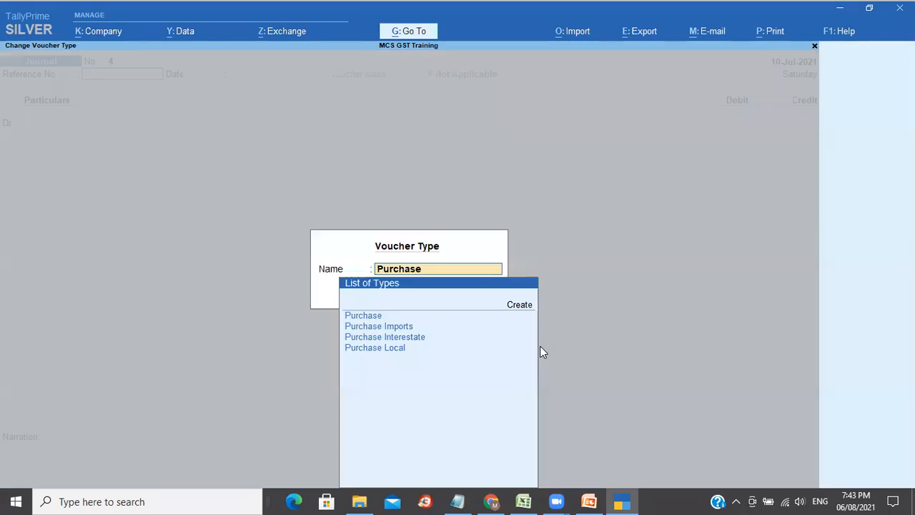
key(Return)
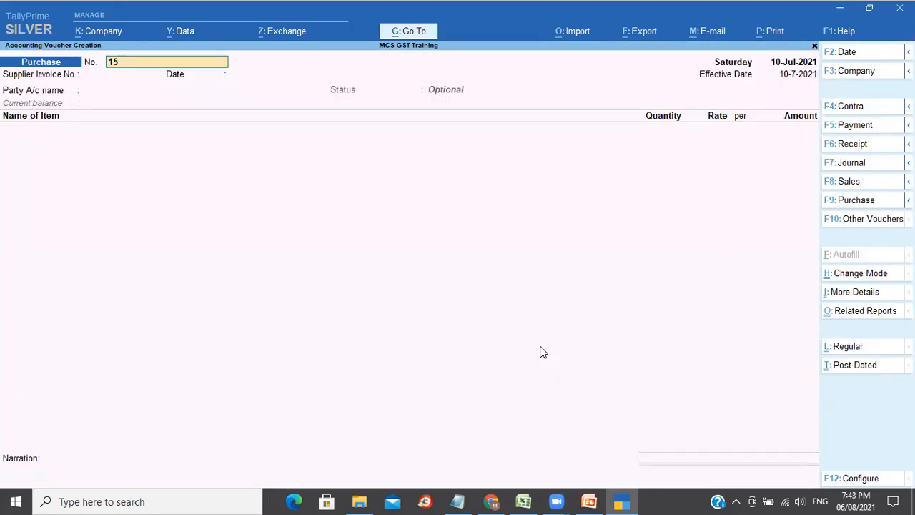
Check the purchase date in the Excel worksheet and set the voucher and effective dates to 15-7-2021
key(F2)
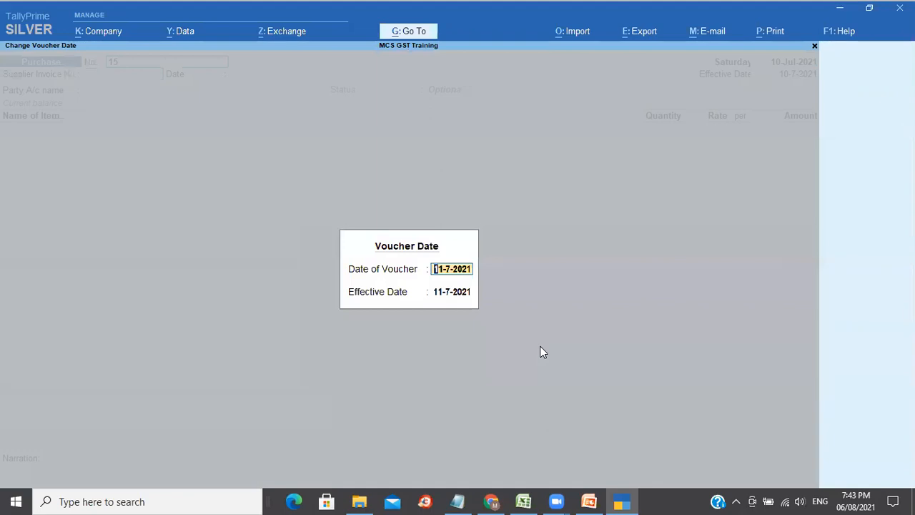
text(20)
key(alt+Tab)
key(alt+Tab)
key(BackSpace)
key(BackSpace)
text(15 7)
key(Return)
key(Return)
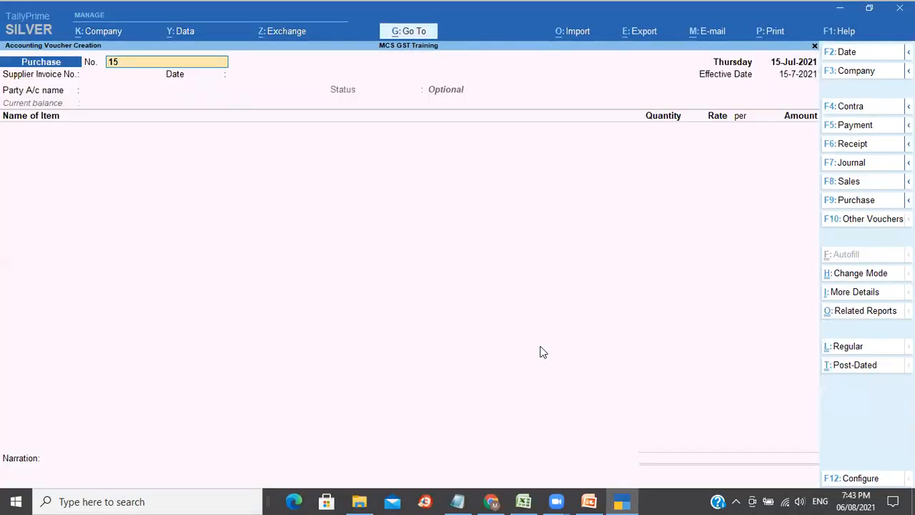
Keep the proposed voucher number and change the voucher type to Purchase Imports
key(Return)
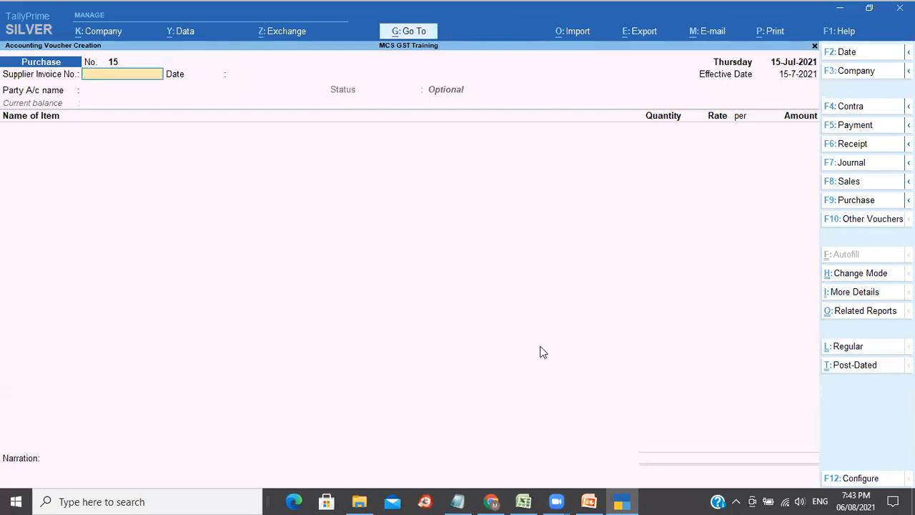
key(F9)
key(Down)
key(Down)
key(Down)
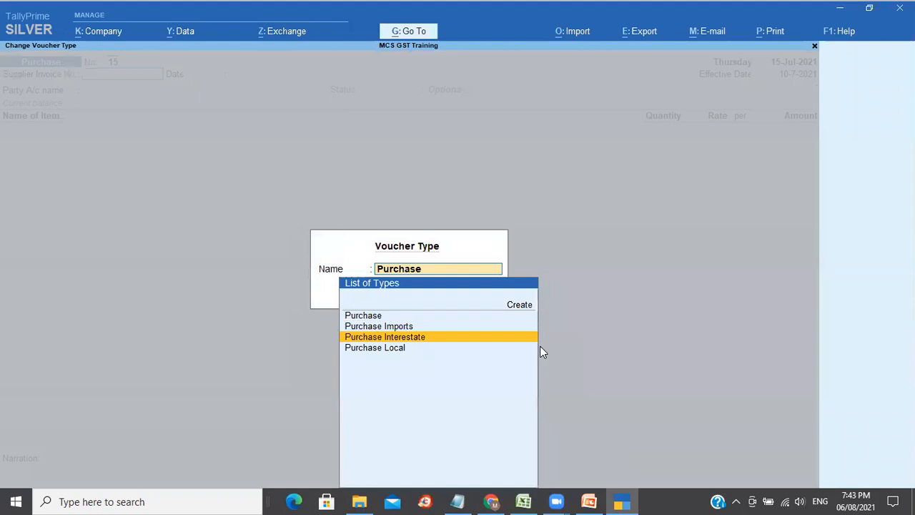
key(Up)
key(Return)
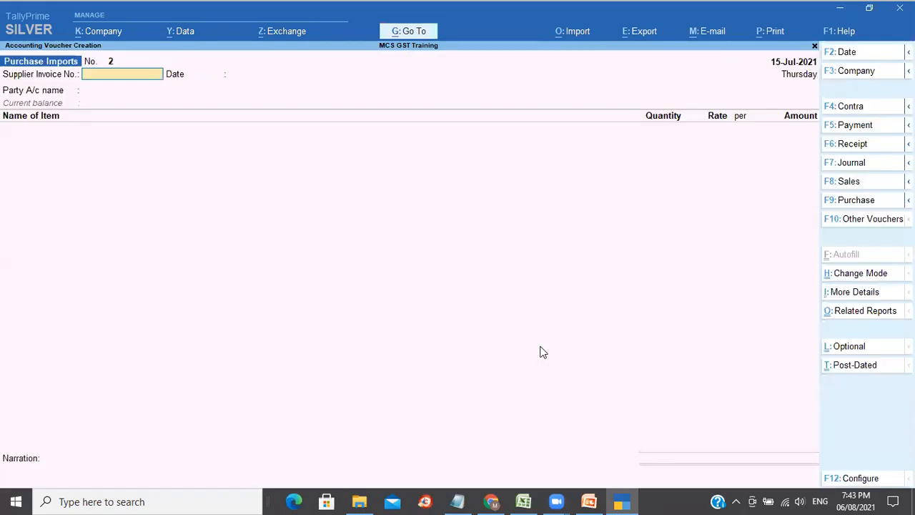
Enter supplier invoice number 343142 with the proposed invoice date and choose Sree Rama Inc as the party account
text(343142)
key(Return)
key(Return)
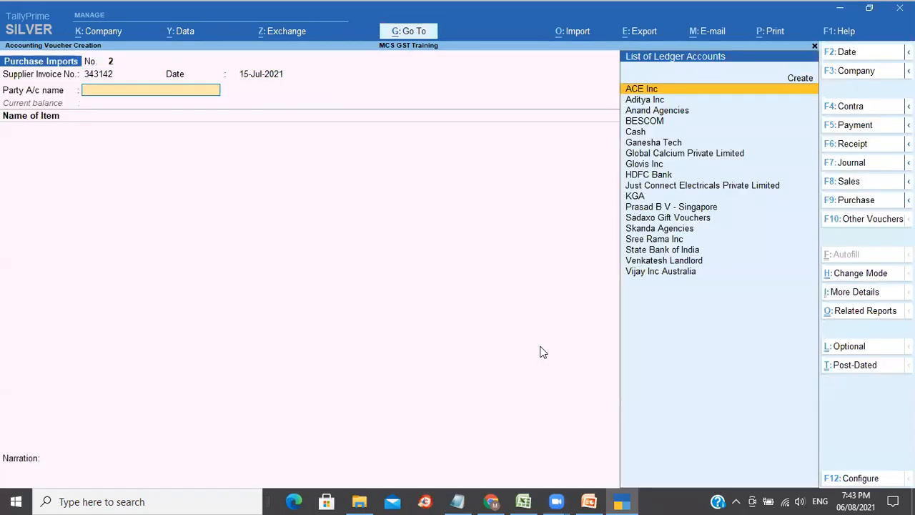
text(Sree)
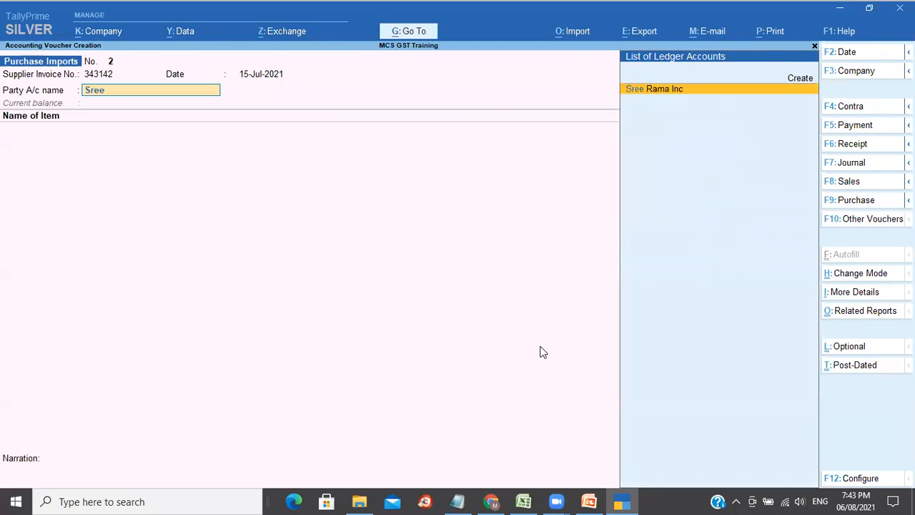
key(Return)
key(ctrl+a)
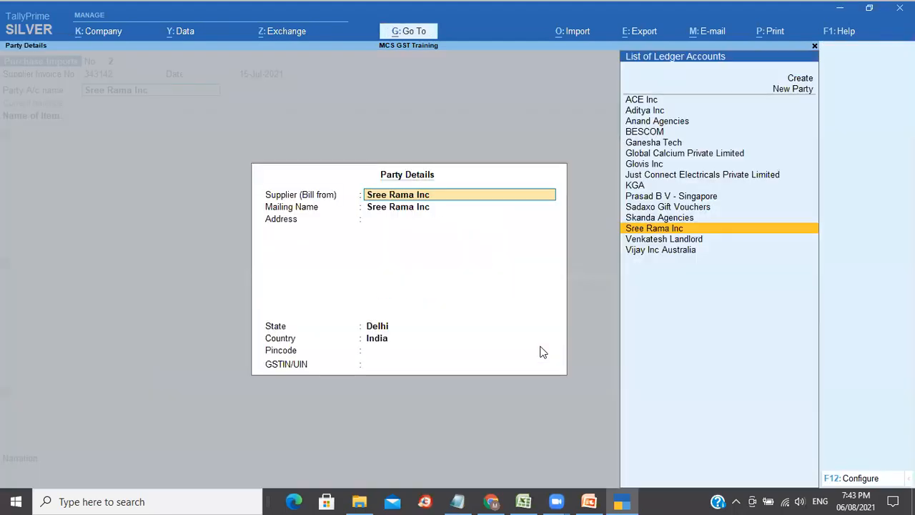
Set the party details' state to Not Applicable and country to United States of America, leaving the pincode and GSTIN blank
key(Return)
key(Return)
key(Return)
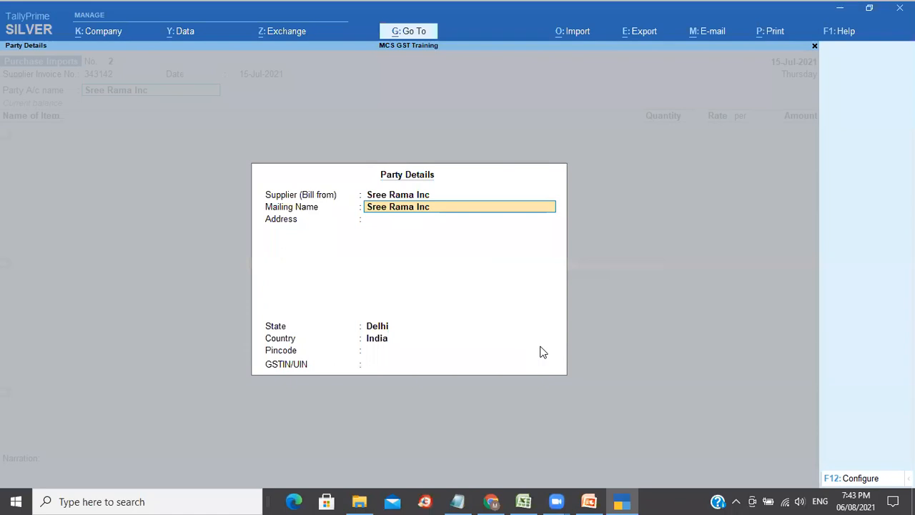
key(BackSpace)
key(Up)
key(Down)
key(Down)
key(Return)
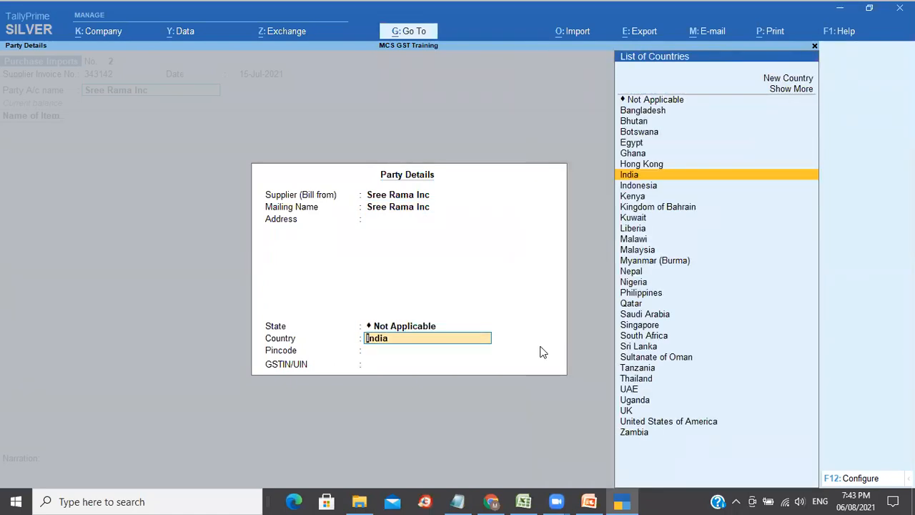
text(Uni)
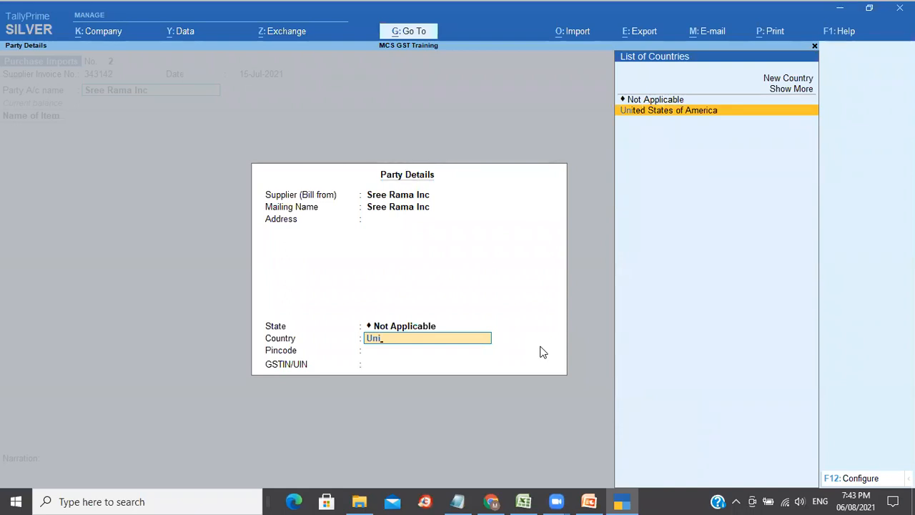
key(Return)
key(Return)
key(Return)
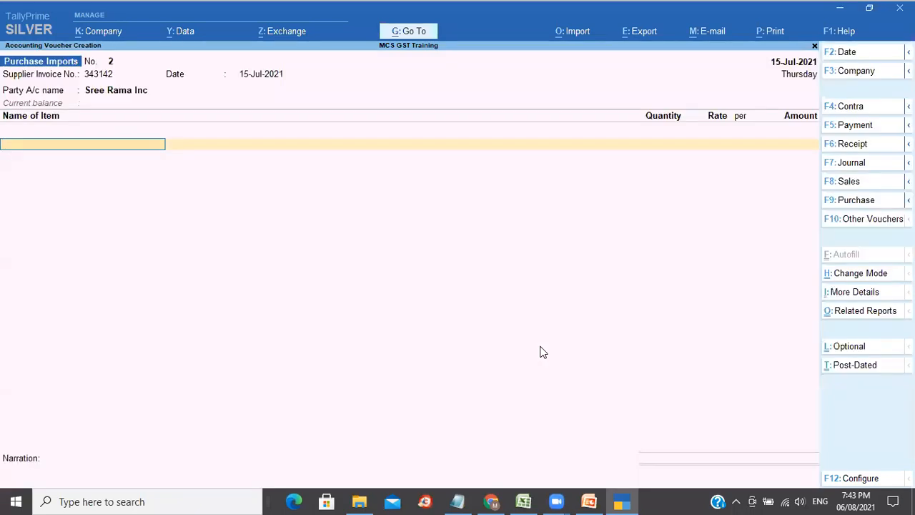
Add the Sony TV item from Main Location with 100 Pcs at a rate of 2,000 $ per piece
text(Son)
key(Return)
key(Return)
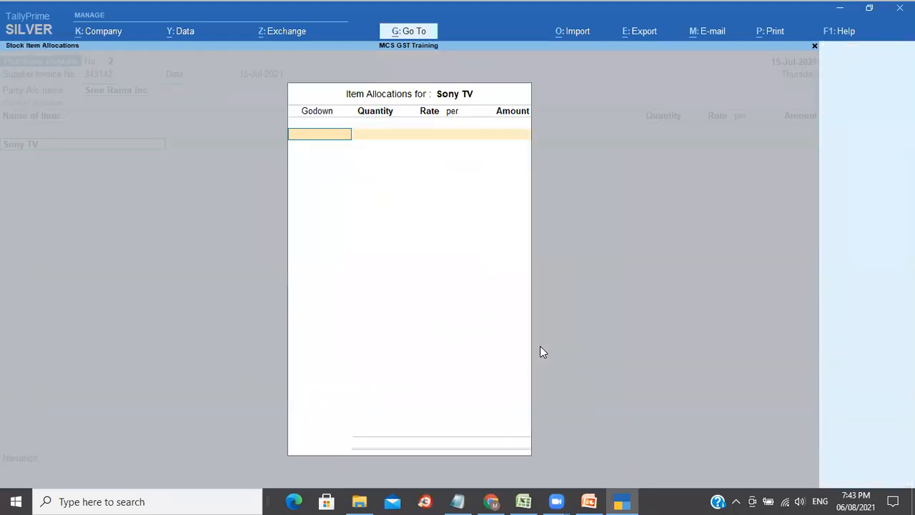
text(Ma)
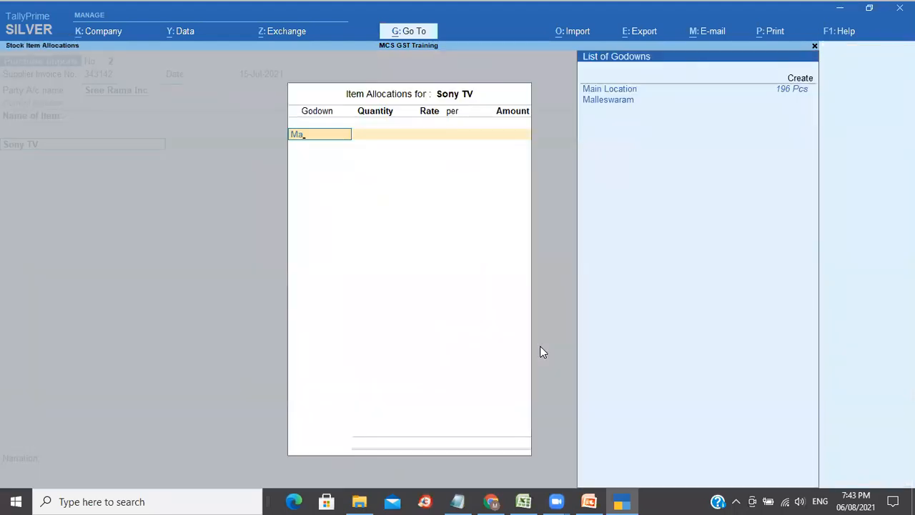
key(Return)
text(100)
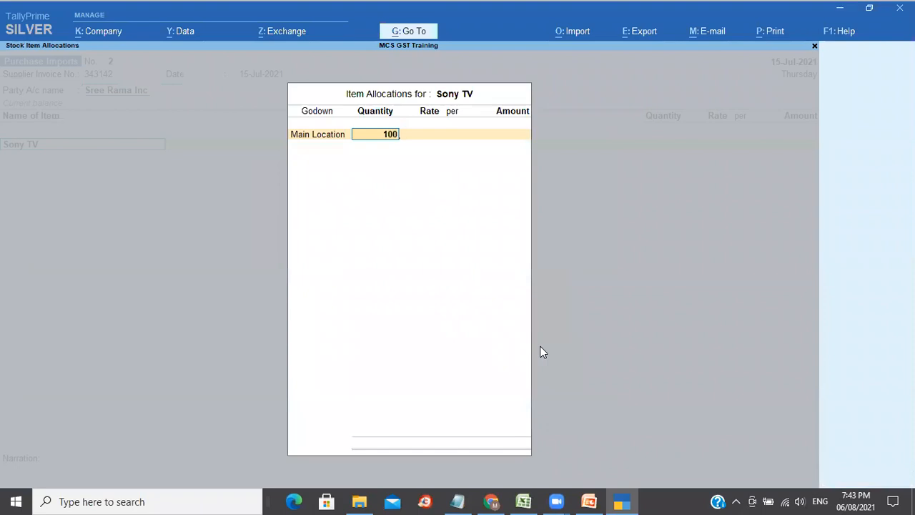
key(Return)
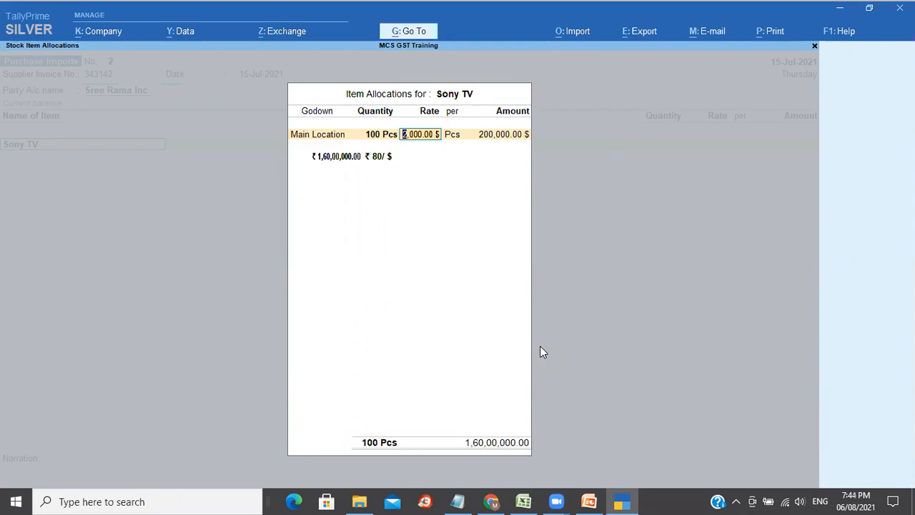
key(Return)
key(Return)
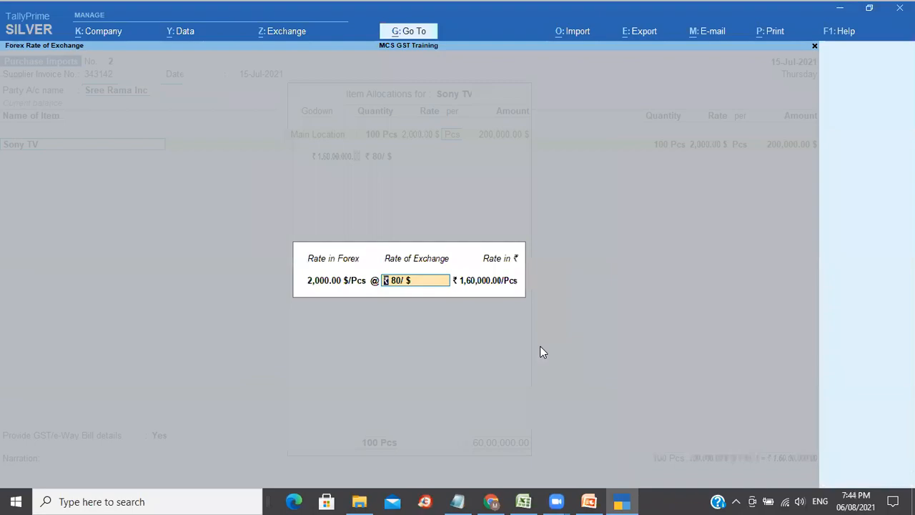
Look up the exchange rate for the Sree Rama Inc purchase in the Excel worksheet
key(alt+Tab)
key(Down)
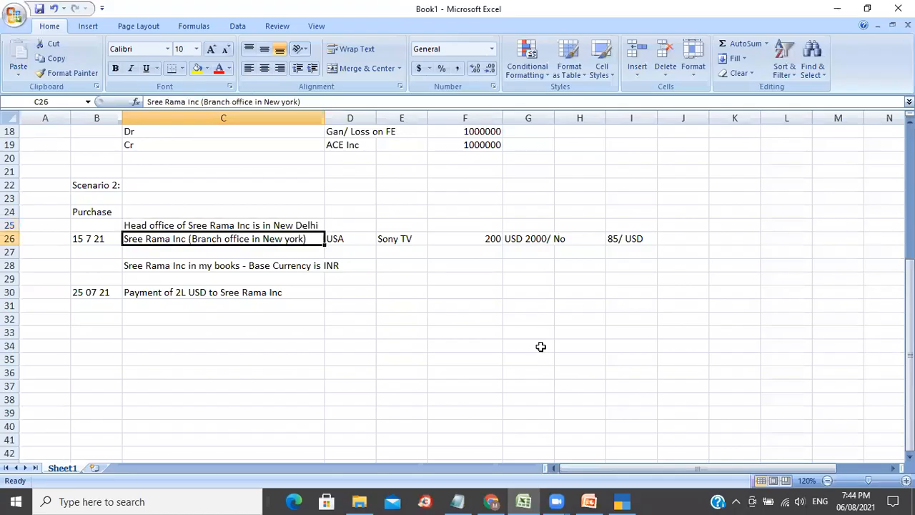
key(Right)
key(Right)
key(Right)
key(Right)
key(Right)
key(Right)
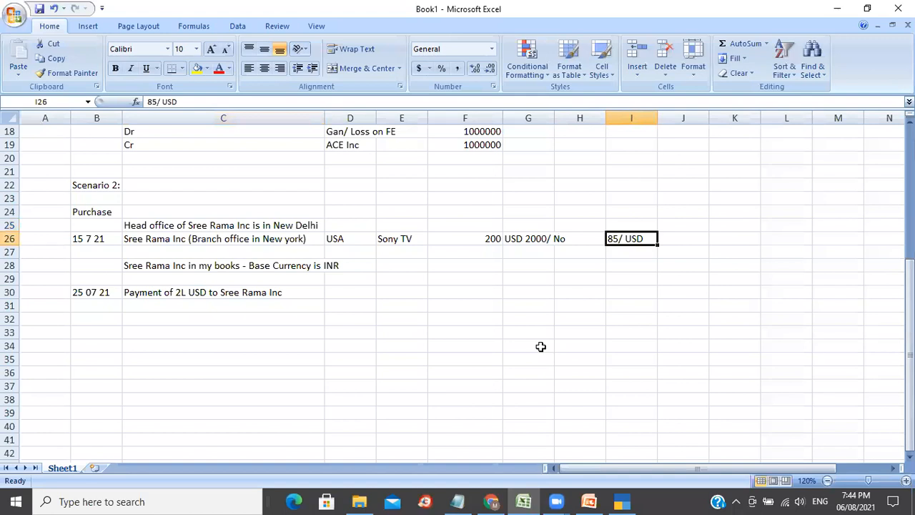
Record 78/ USD in cell I30 as the exchange rate of the 25 07 21 payment and return to the purchase rate cell
key(Down)
key(Down)
key(Down)
key(Down)
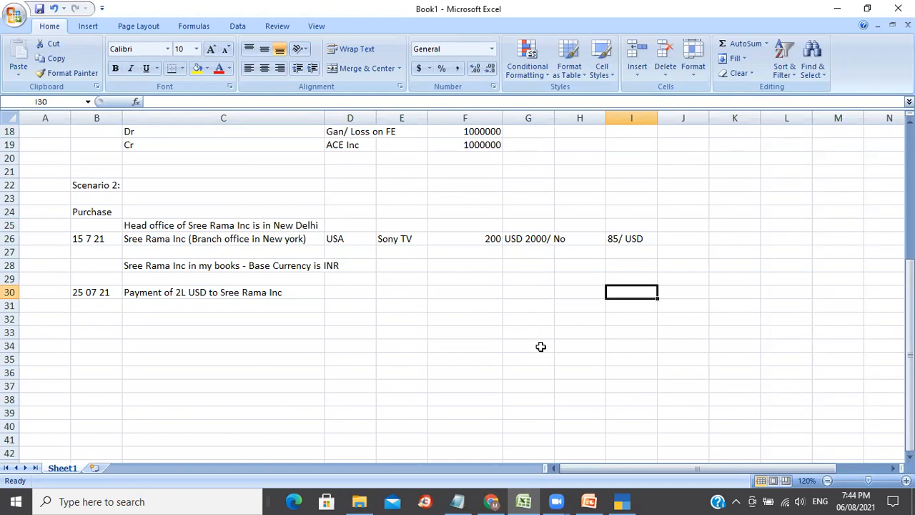
text(78/)
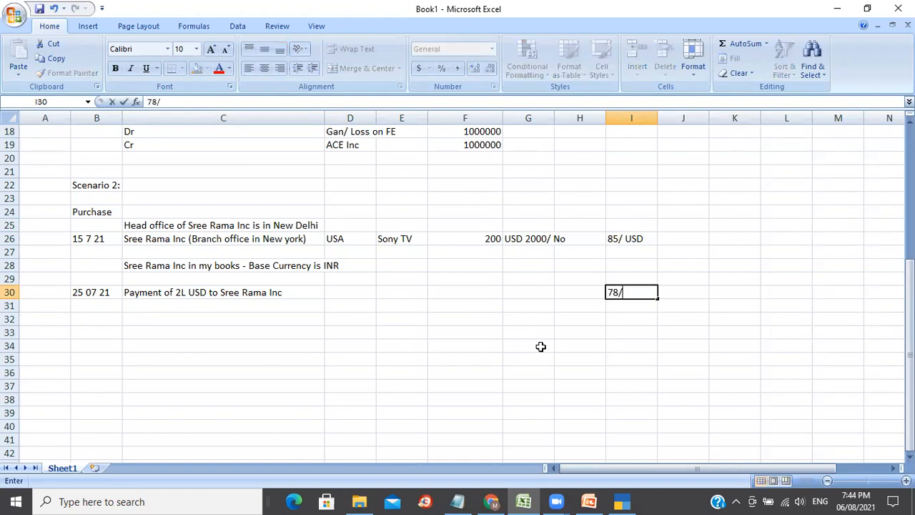
text( USD)
key(Return)
key(Down)
key(Up)
key(Up)
key(Up)
key(Up)
key(Up)
key(Up)
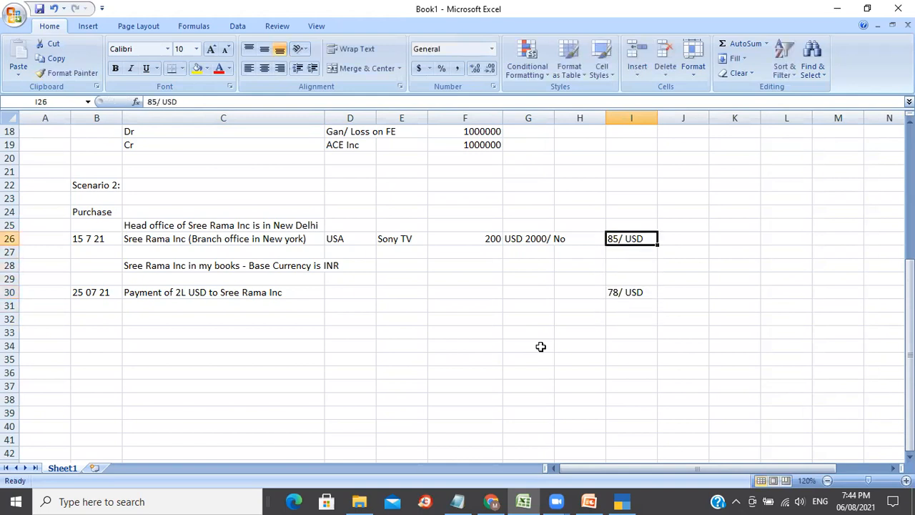
Switch back to TallyPrime, set the rate of exchange to 85/USD and accept the Sony TV item allocation
key(alt+Tab)
text(85/USD)
key(Return)
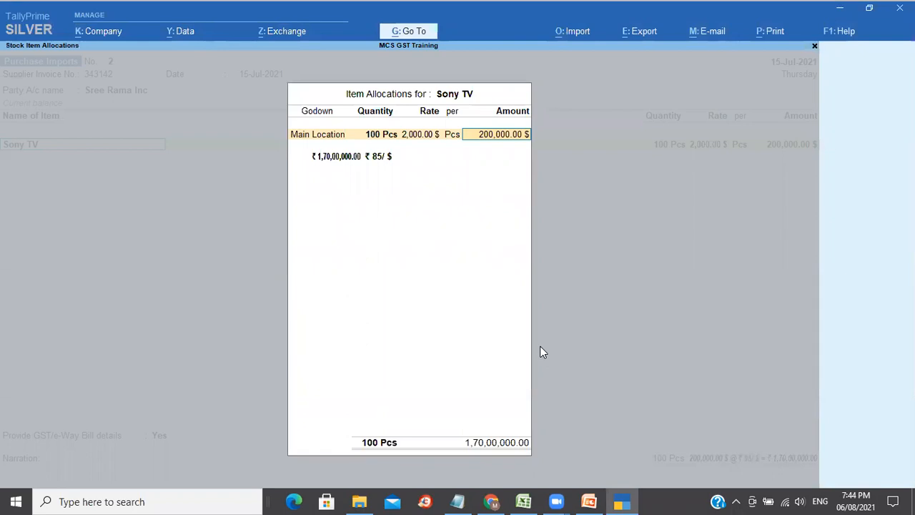
key(Return)
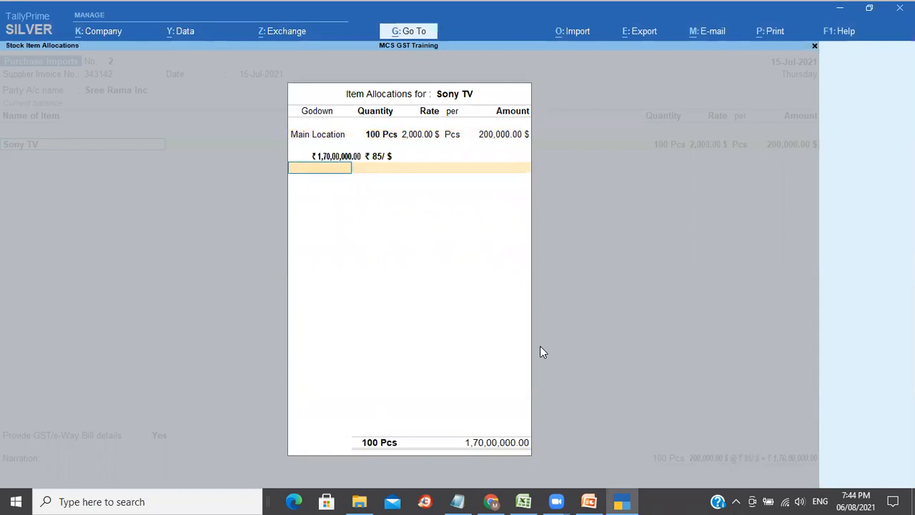
key(Return)
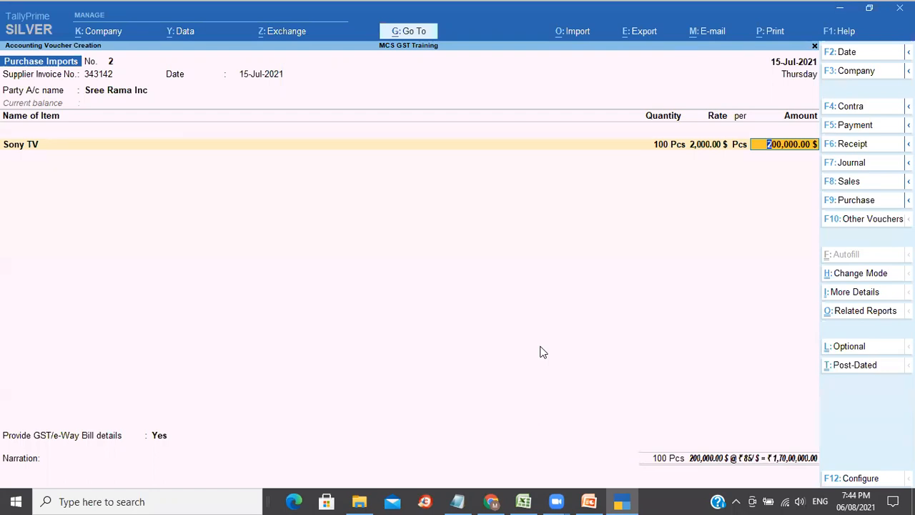
Allocate the Sony TV amount to the Purchase ledger, leaving the taxable amount blank, and accept the accounting details
key(Return)
key(Return)
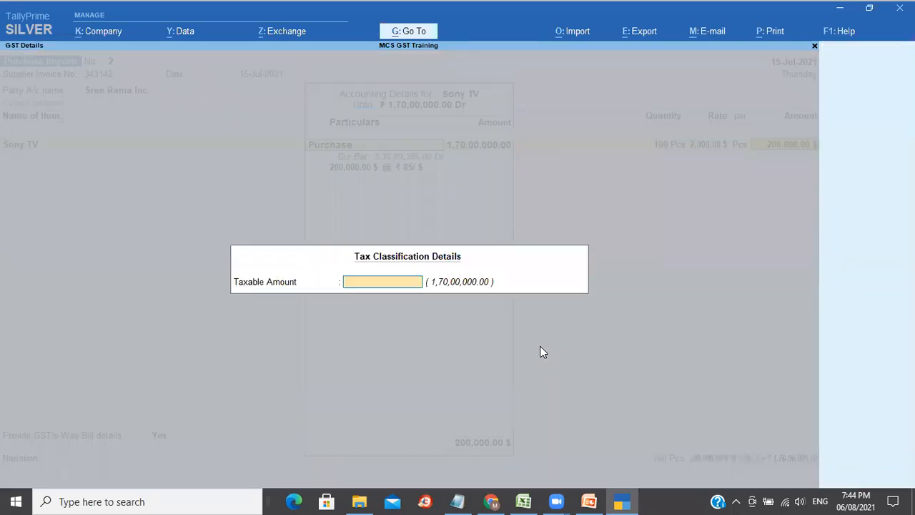
key(Return)
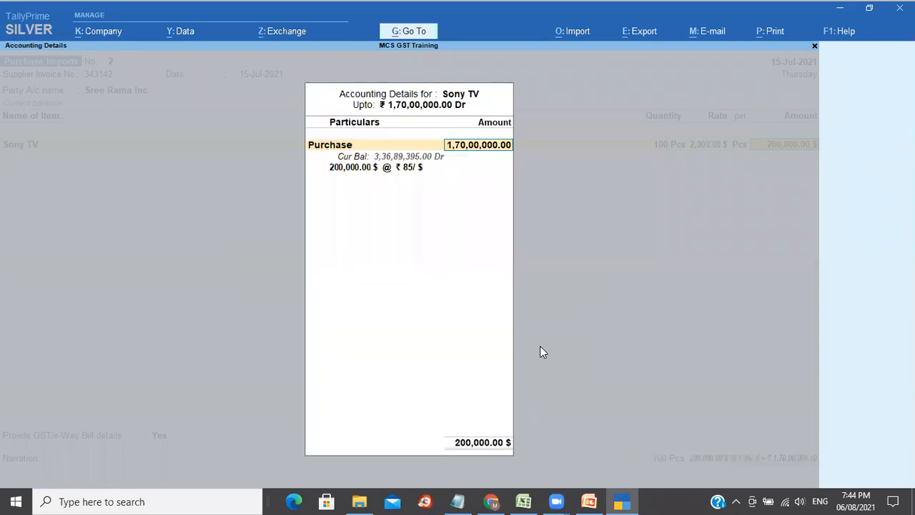
key(Return)
key(Return)
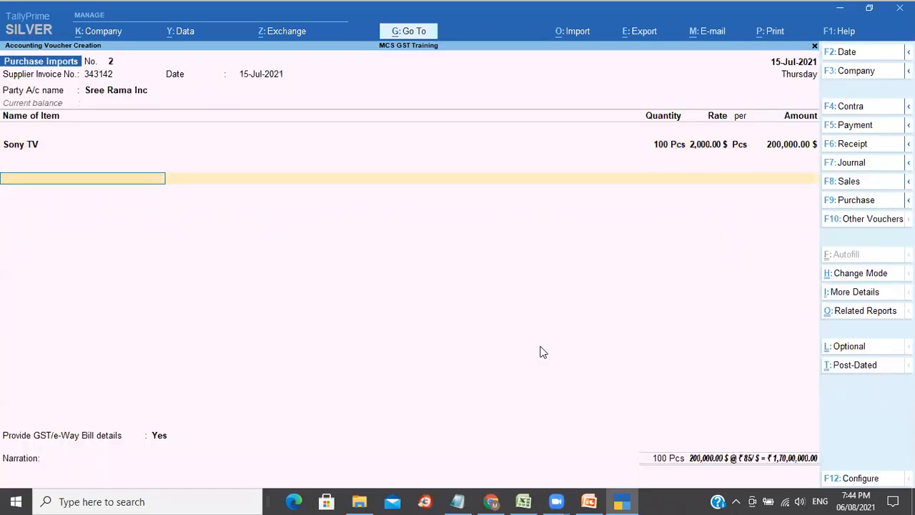
End the item list and set Provide GST/e-Way Bill details to No
key(Return)
key(Up)
key(Return)
key(Return)
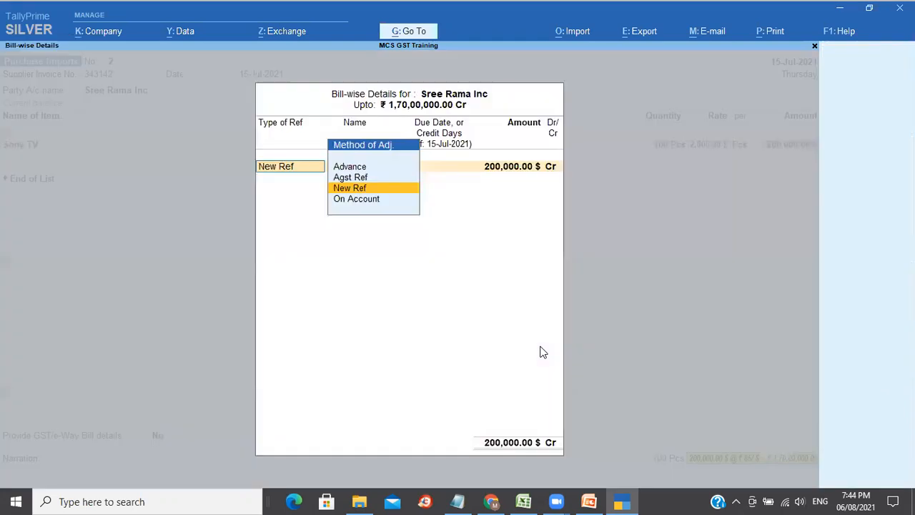
Record the 200,000.00 $ Cr as a New Ref under the supplier invoice number with 1 Days credit and accept the bill-wise details
key(Return)
key(Return)
text(1 Days)
key(Return)
key(Return)
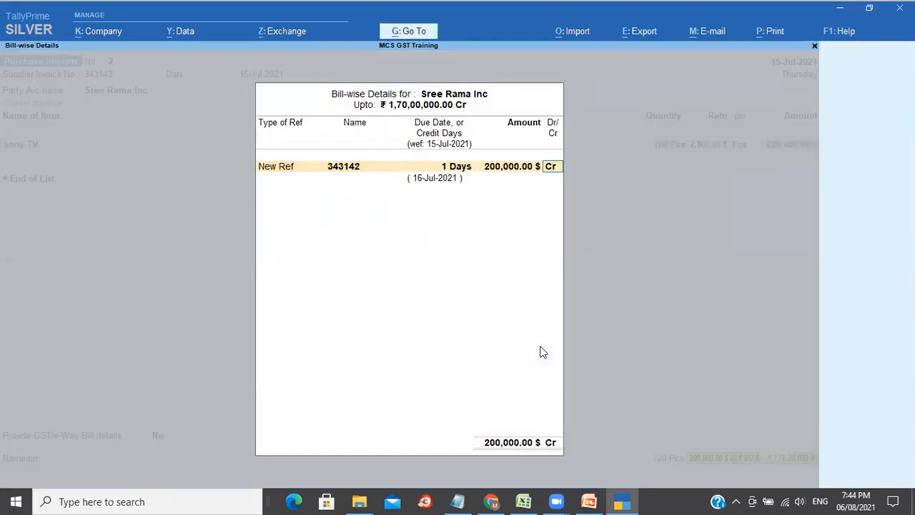
key(Return)
Add the narration "Being purchase bill accounted" and save the Purchase Imports voucher
text(Being)
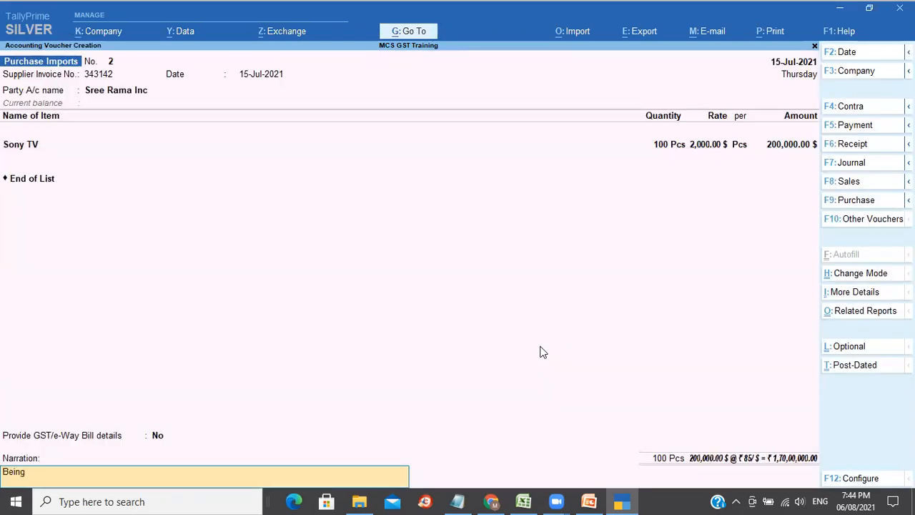
text( purchase bill accounted)
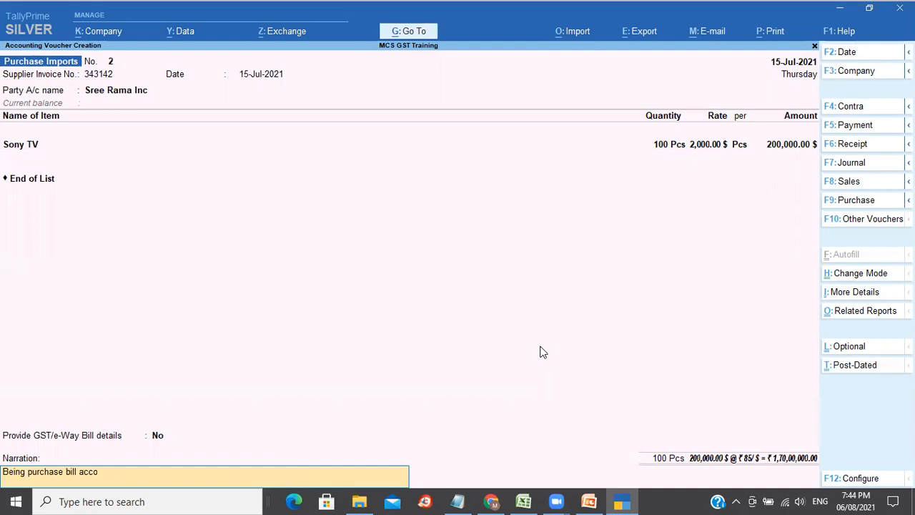
key(Return)
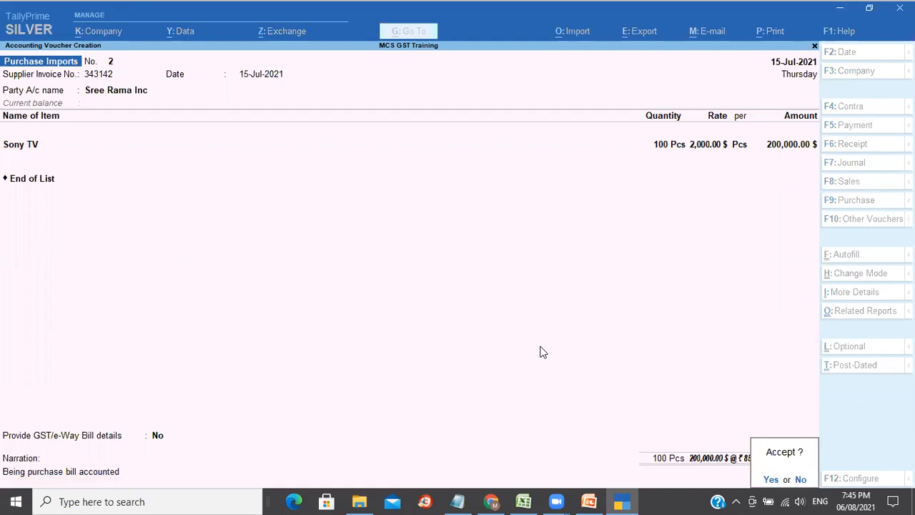
key(Return)
Reopen the saved purchase voucher and display an enlarged print preview of its invoice
key(Page_Up)
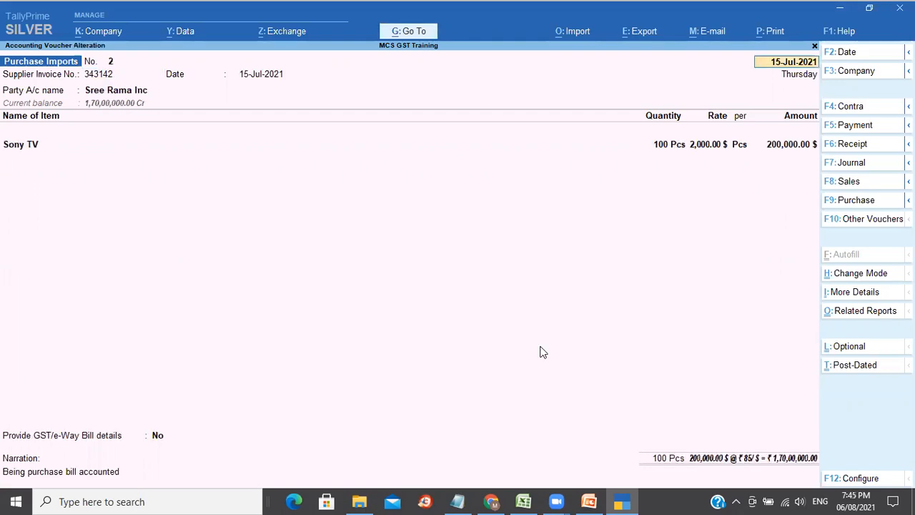
key(ctrl+p)
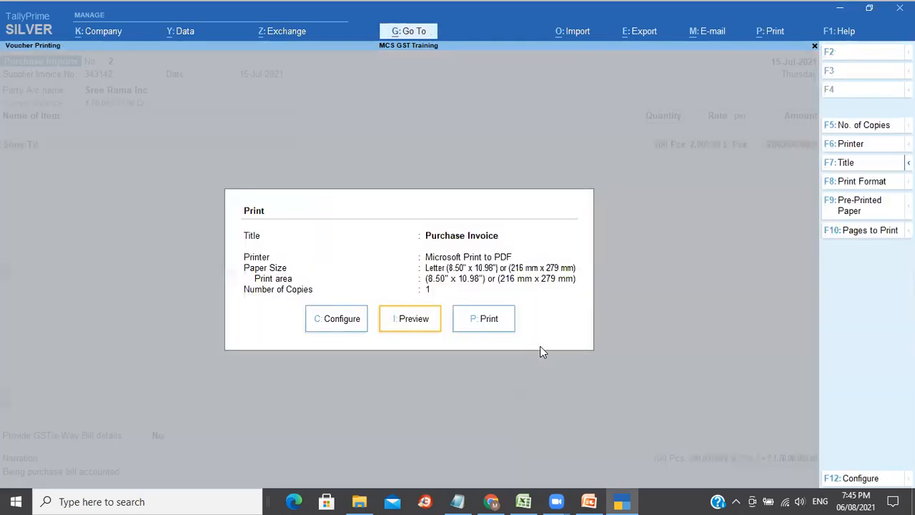
key(i)
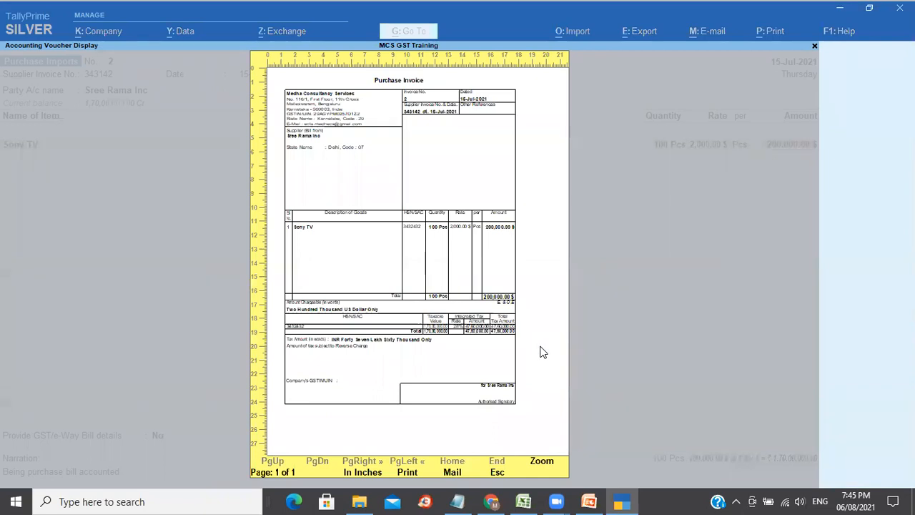
key(alt+z)
Examine the supplier, item, dollar total and integrated tax sections of the invoice preview, and return to a blank voucher
scroll(544, 352, down, 1)
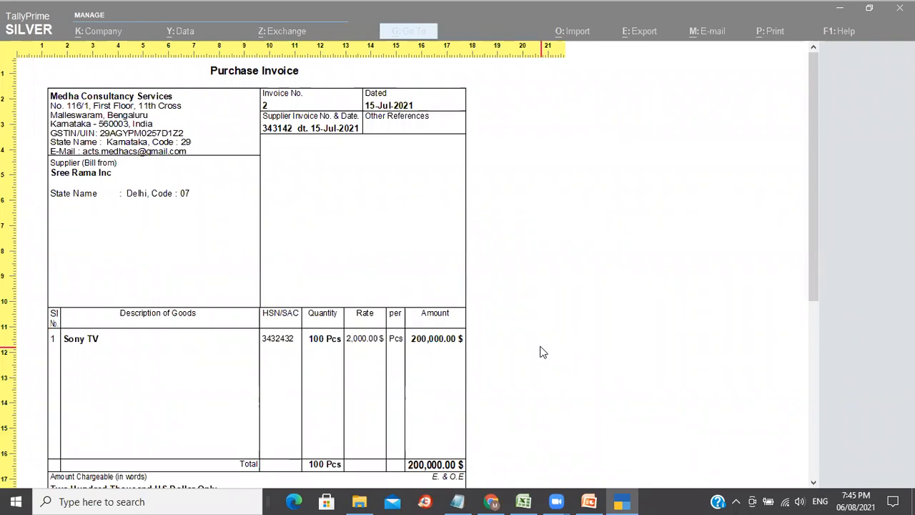
scroll(544, 352, down, 5)
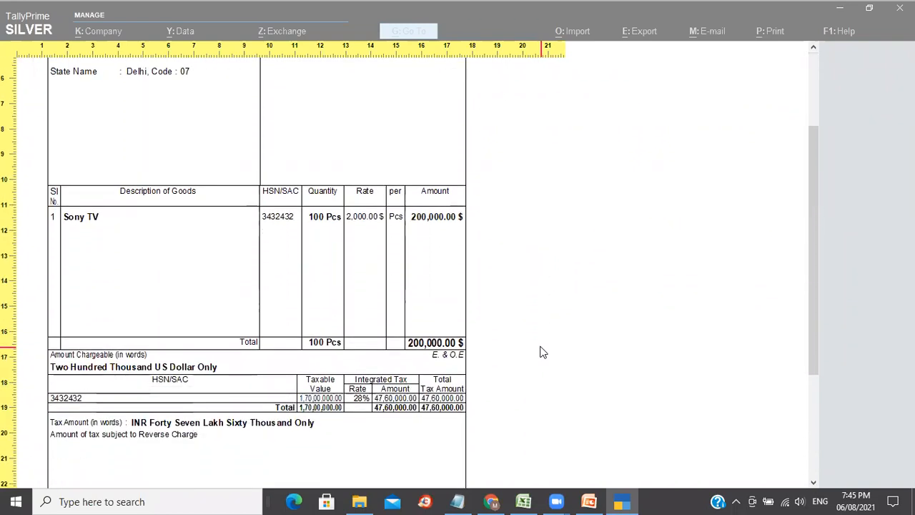
scroll(543, 351, down, 1)
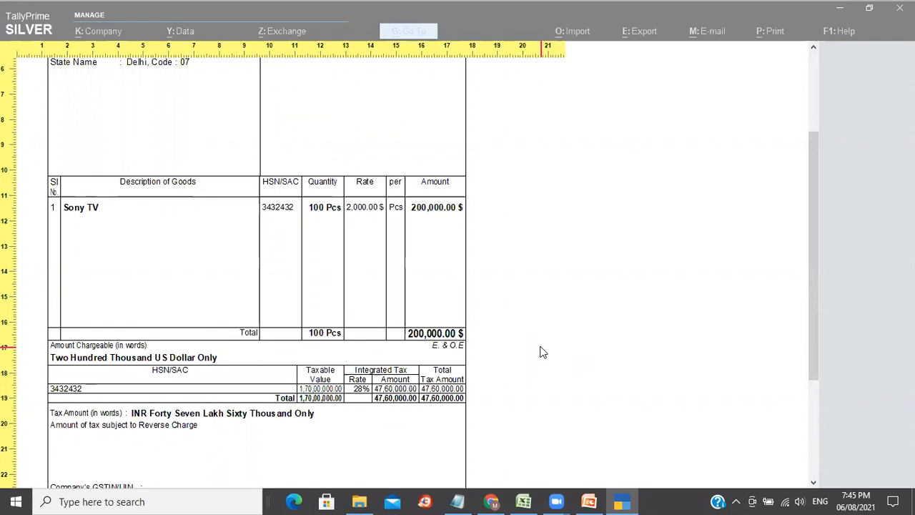
scroll(544, 352, up, 6)
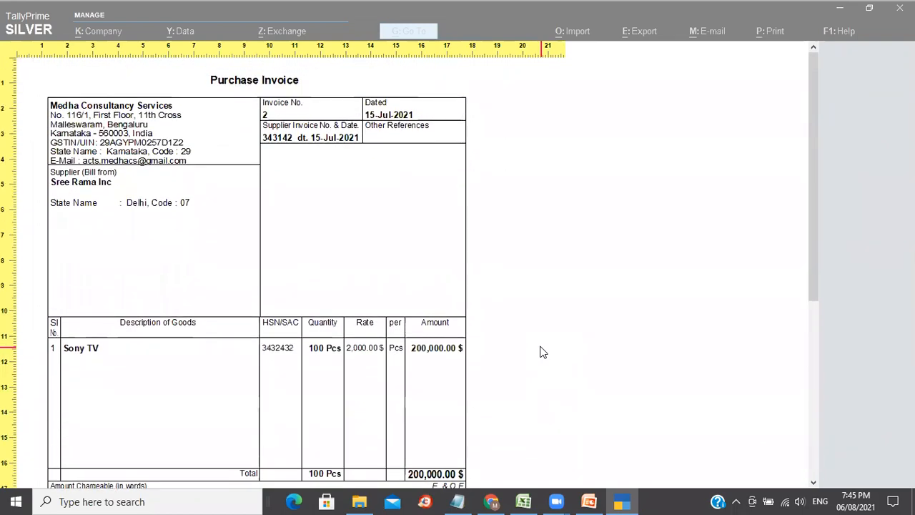
scroll(543, 351, down, 3)
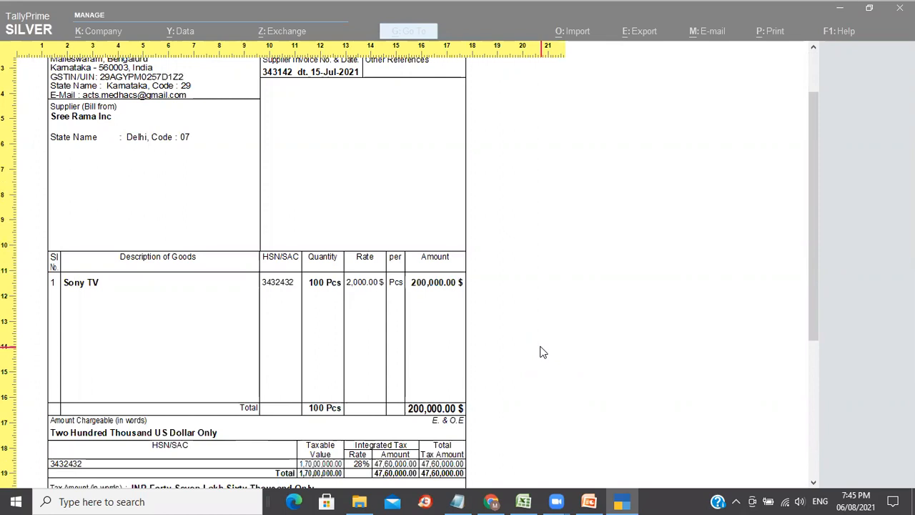
key(Escape)
key(Escape)
key(Escape)
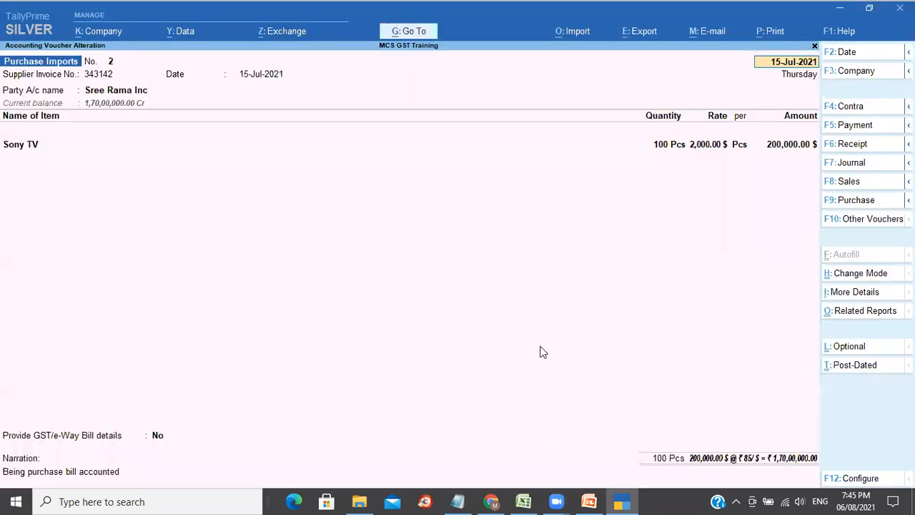
key(Escape)
key(y)
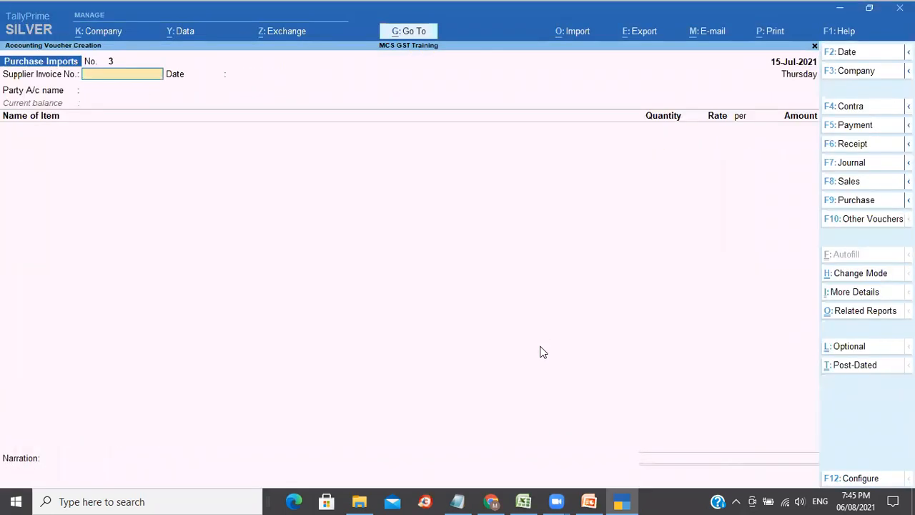
Look up the payment date in the Excel scenario sheet and set the voucher date to 25-7-2021
key(F2)
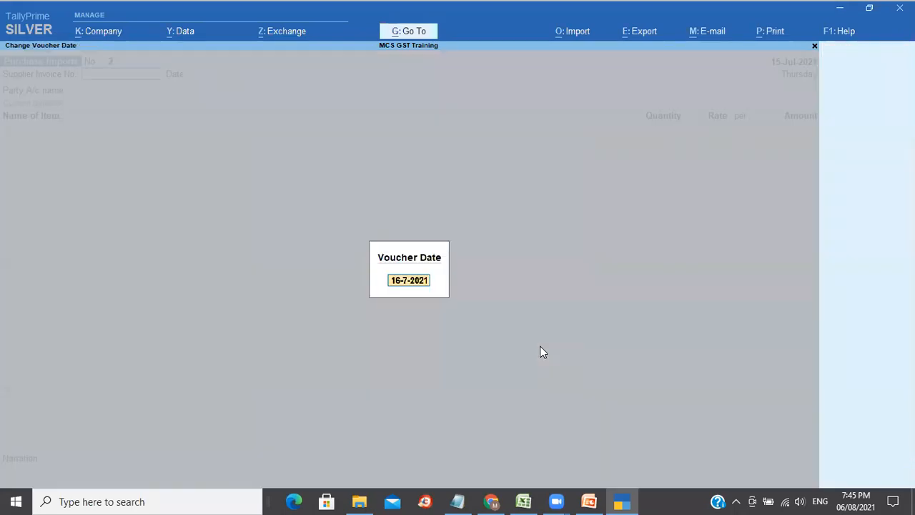
key(alt+Tab)
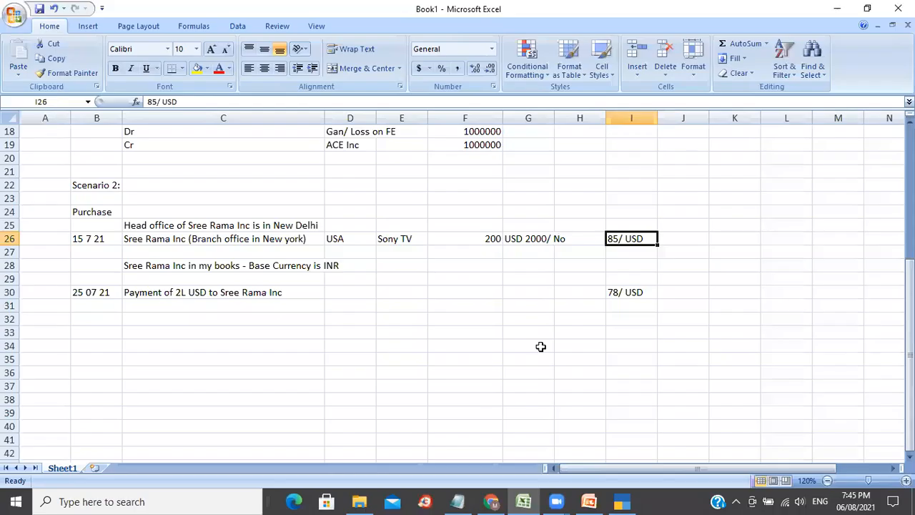
key(alt+Tab)
text(25)
text(-7)
key(Return)
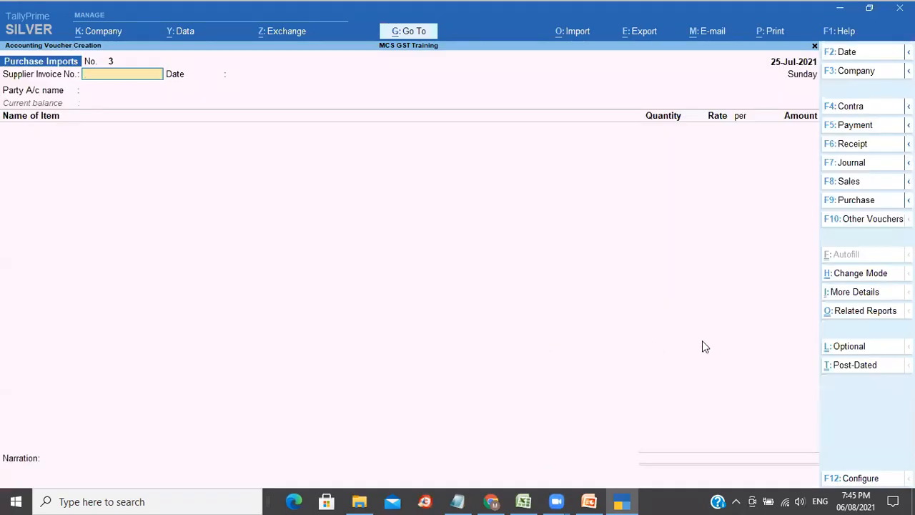
Change the voucher type to Payments HDFC and leave the supplier reference number and date blank
click(884, 127)
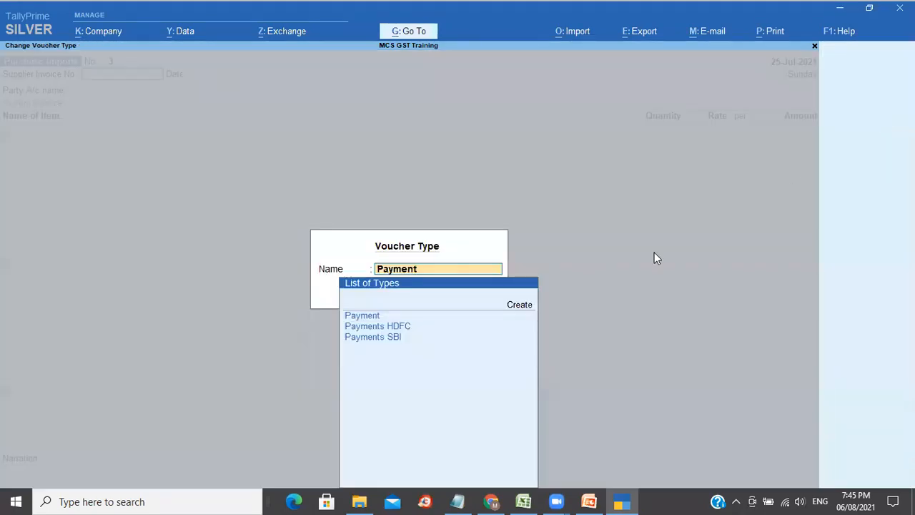
key(Down)
key(Return)
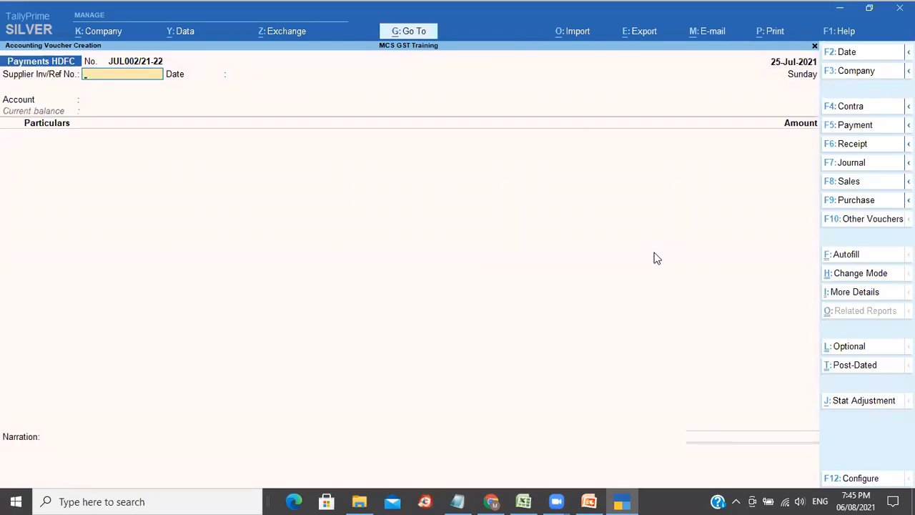
key(Return)
key(Return)
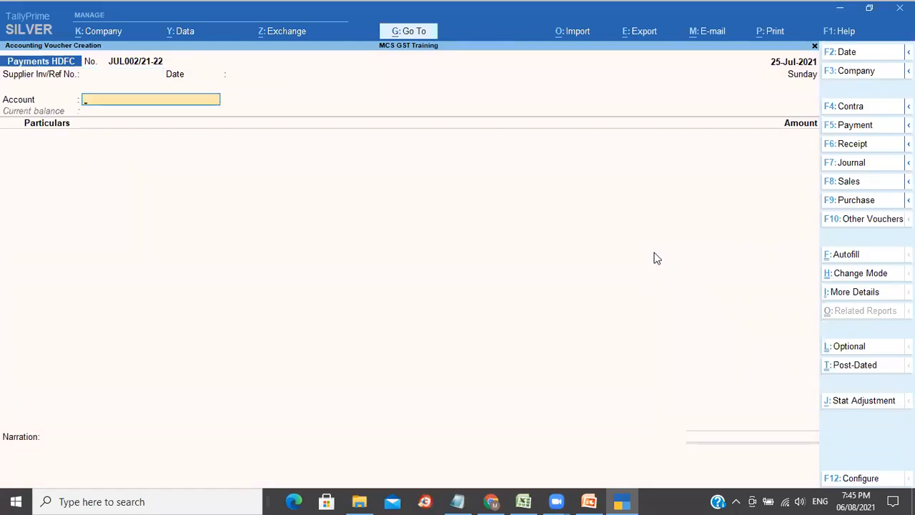
Choose HDFC Bank as the paying account, accept its party details, and select Sree Rama Inc as the ledger to pay
text(hd)
key(Return)
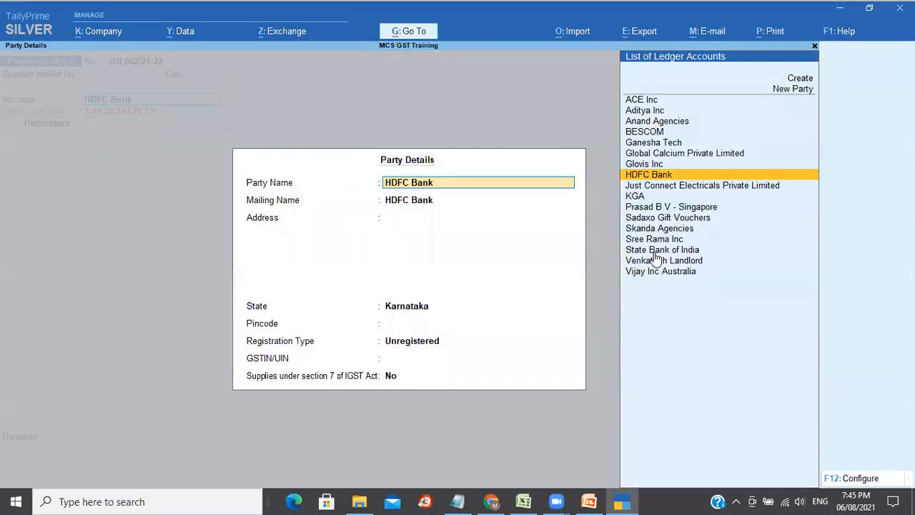
key(ctrl+a)
text(sree)
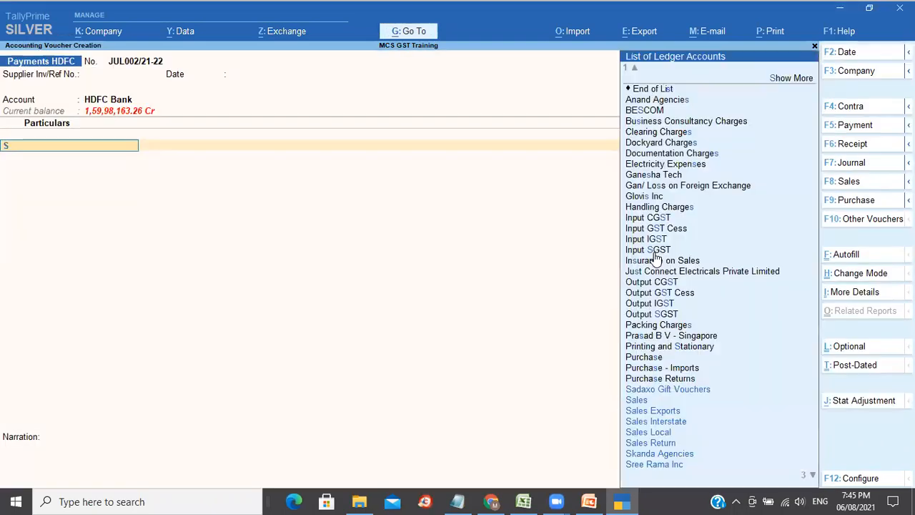
key(Return)
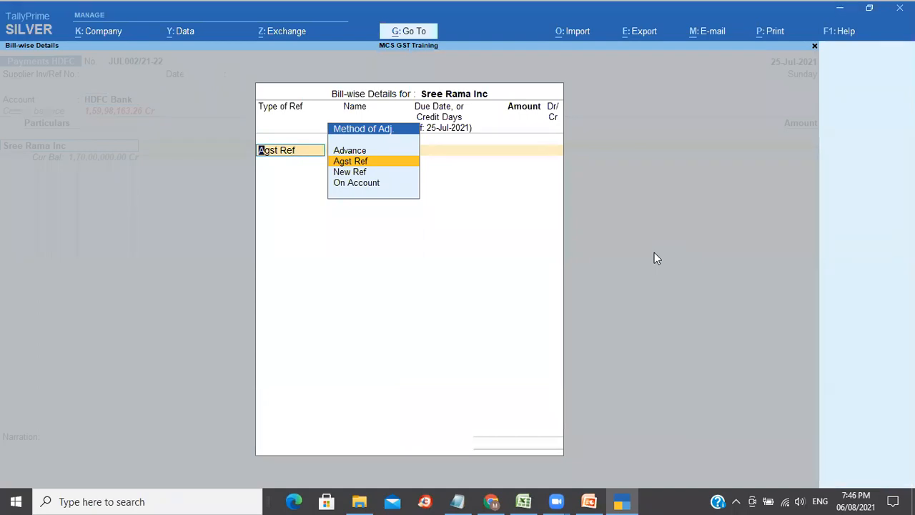
Set the payment Agst Ref to the pending 15-Jul-2021 bill for its full 200,000.00 $
key(Return)
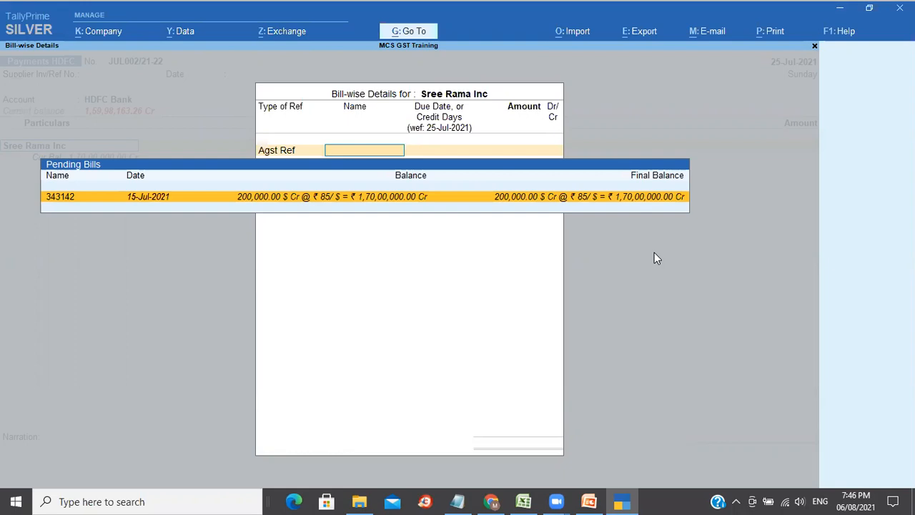
key(Return)
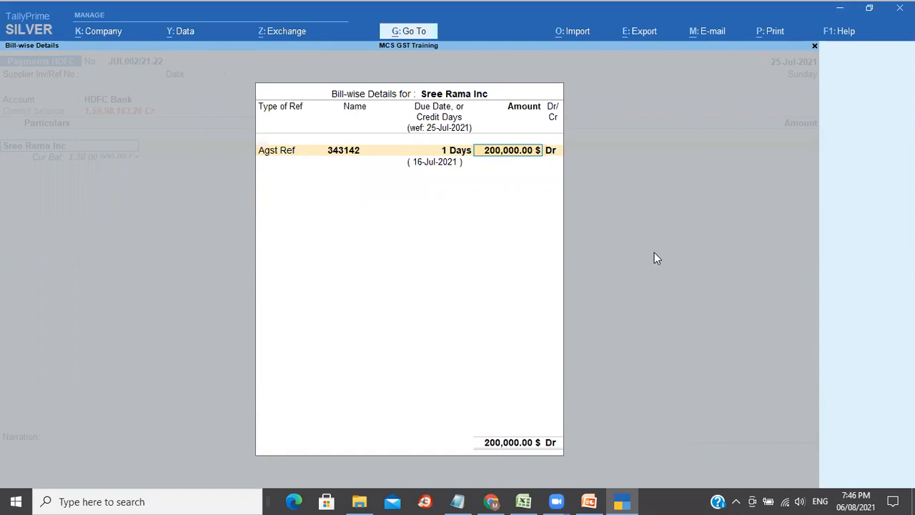
key(Return)
key(Return)
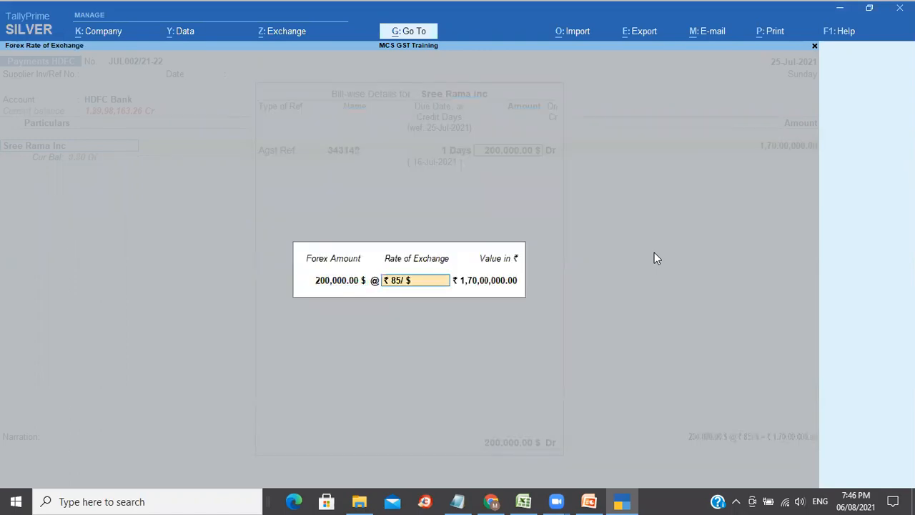
Set the payment's rate of exchange to 78/$, checking it against the Excel scenario sheet, and accept the rupee value
text(78)
text(/$)
key(alt+Tab)
key(Down)
key(Down)
key(Down)
key(Down)
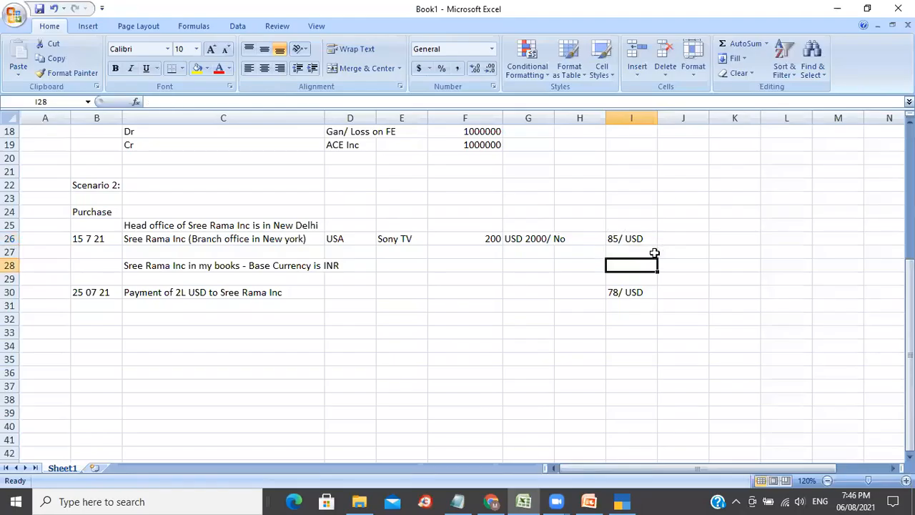
key(alt+Tab)
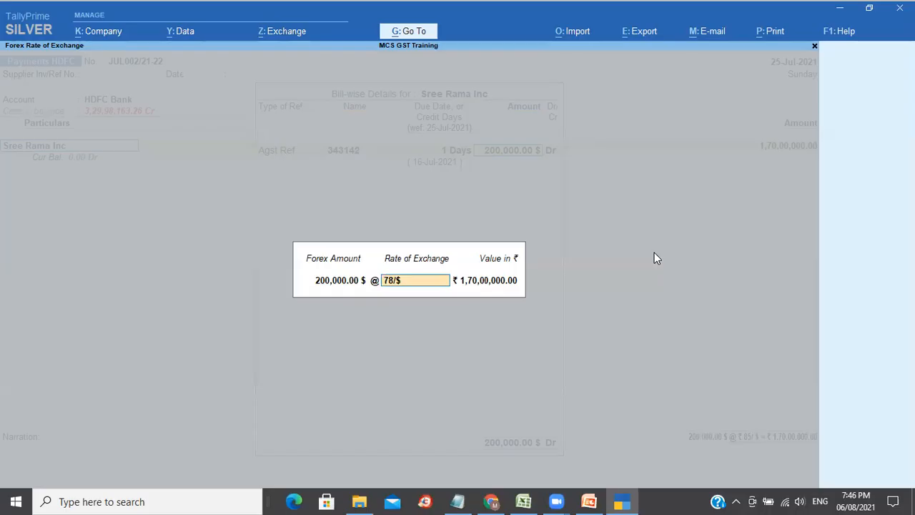
key(Return)
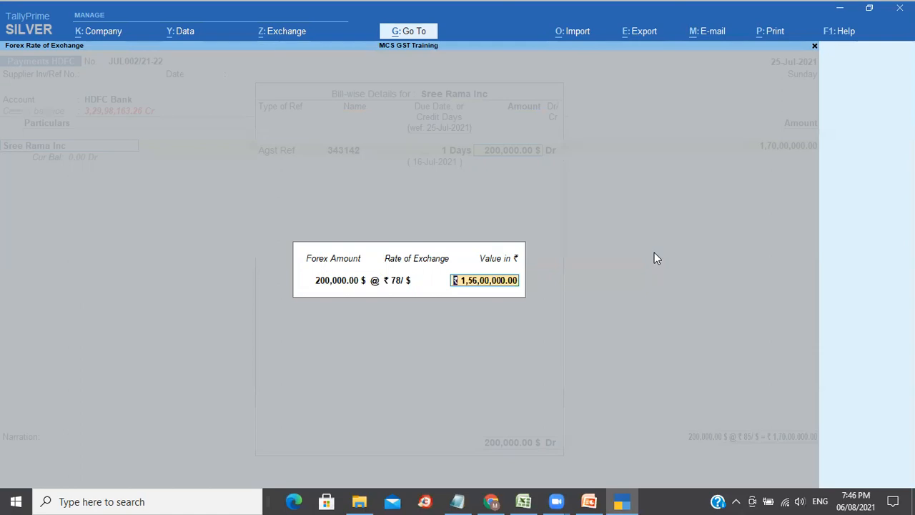
key(Return)
Finish the bill-wise details and accept the HDFC Bank allocation of 200,000.00 $ as a Cheque dated 25-Jul-2021
key(Return)
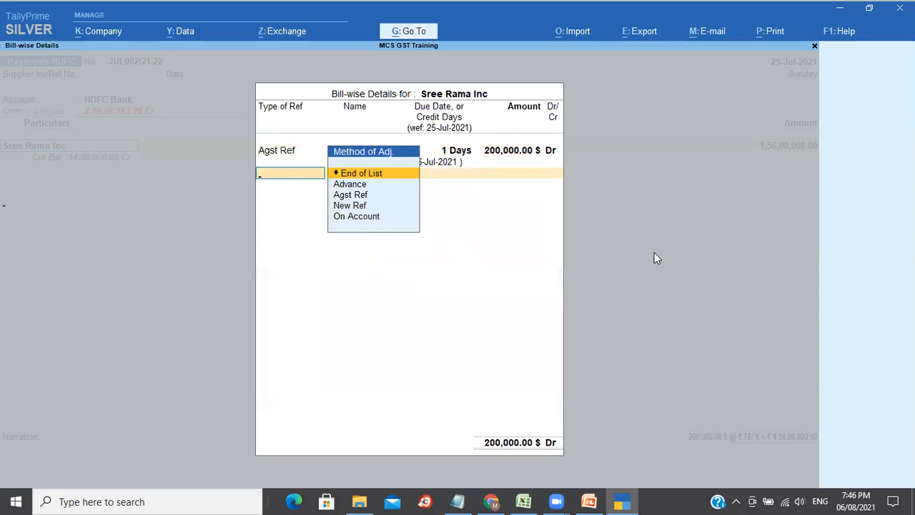
key(Return)
key(Return)
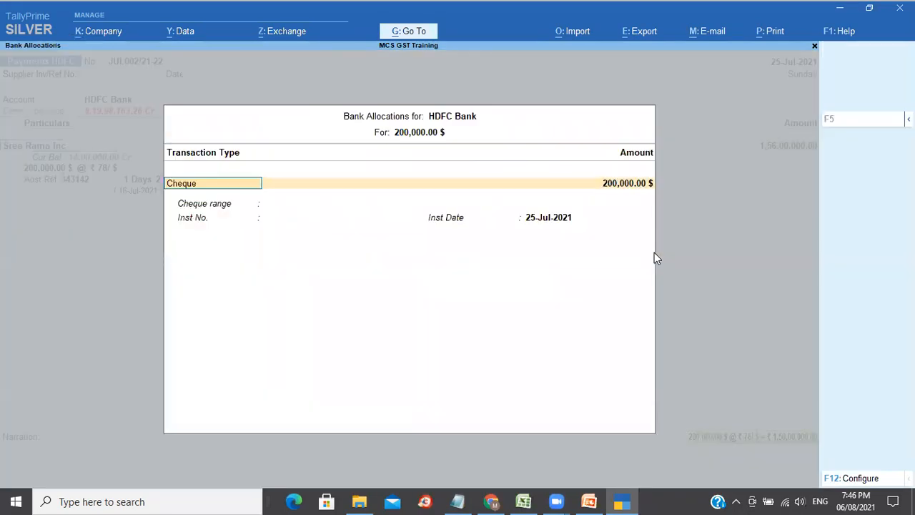
key(ctrl+a)
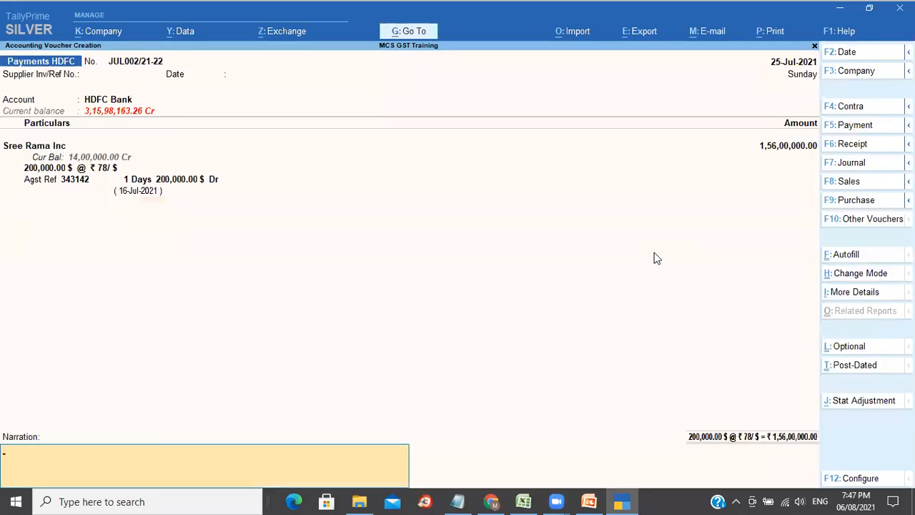
Enter a narration stating that the bills are paid and save the Payments HDFC voucher
text(Being bil)
text(ls a)
text( paid.)
key(Return)
key(Return)
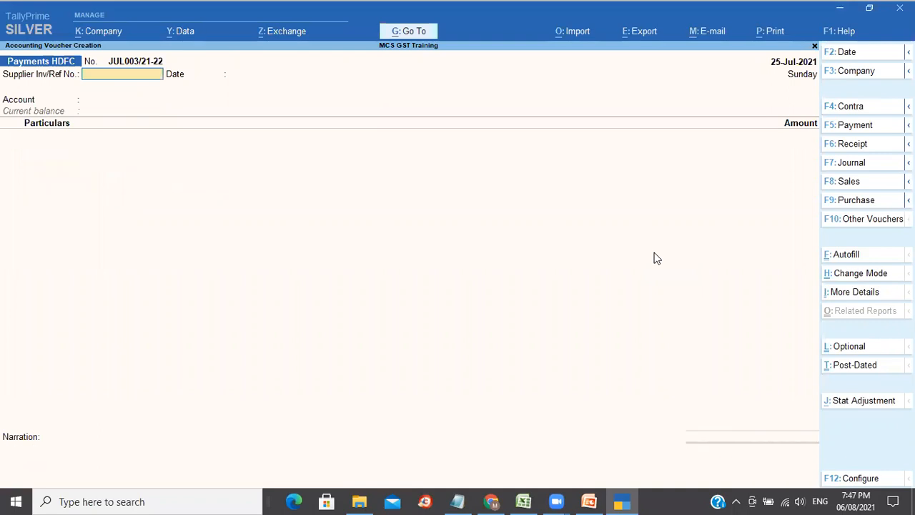
Open the ledger vouchers of Sree Rama Inc and compare the purchase, HDFC Bank payment and Unadjusted Forex Gain/Loss lines
key(Escape)
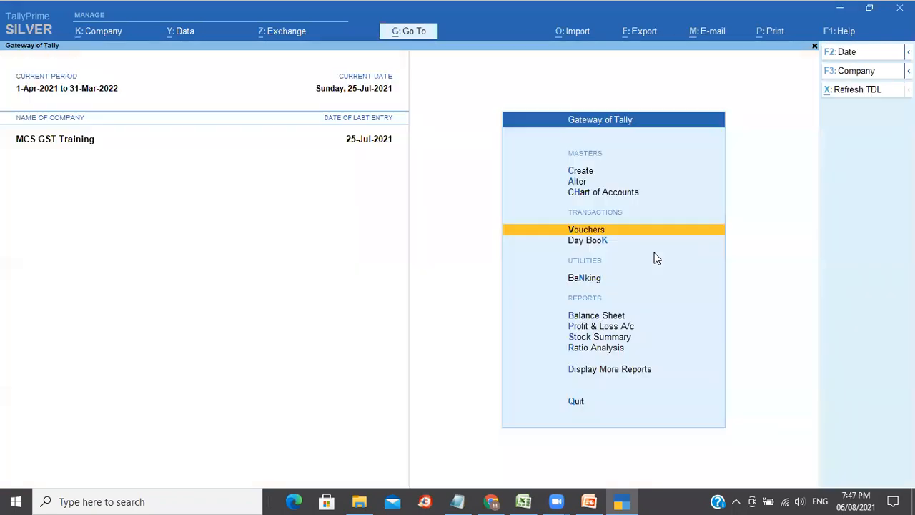
text(da)
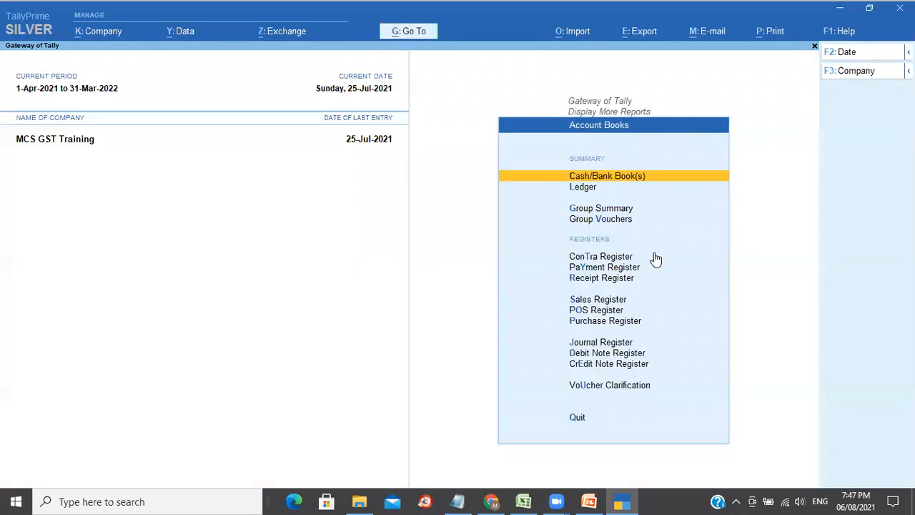
text(lSre)
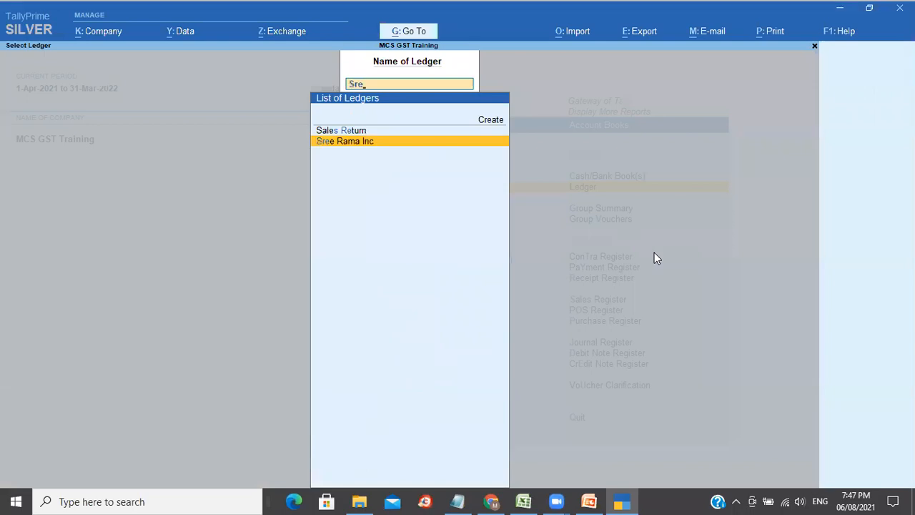
key(Return)
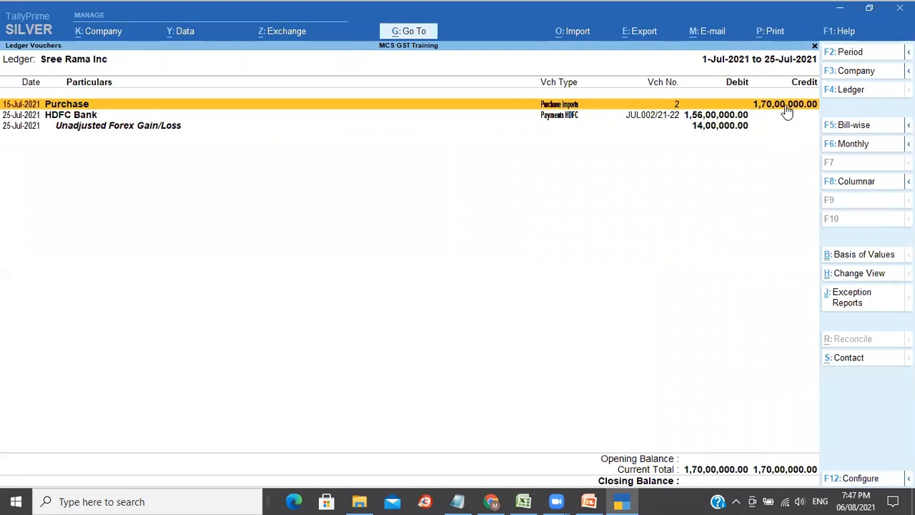
key(Down)
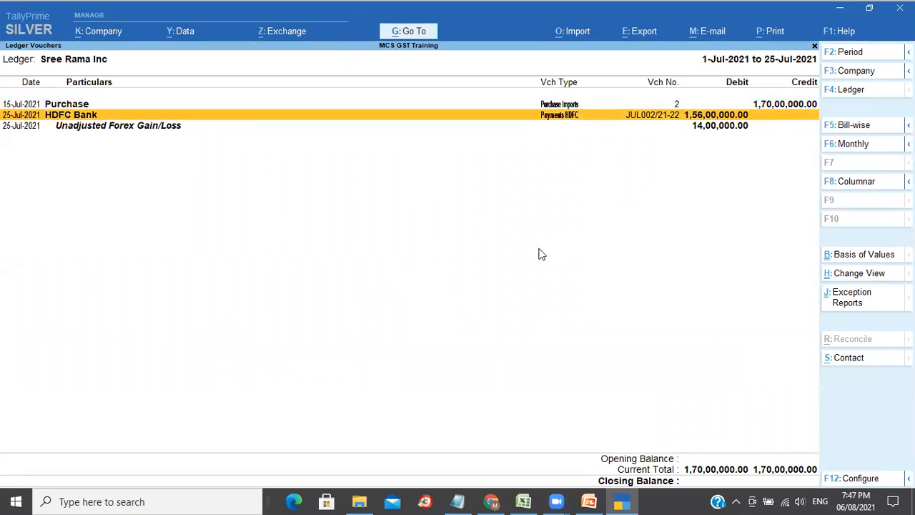
key(Down)
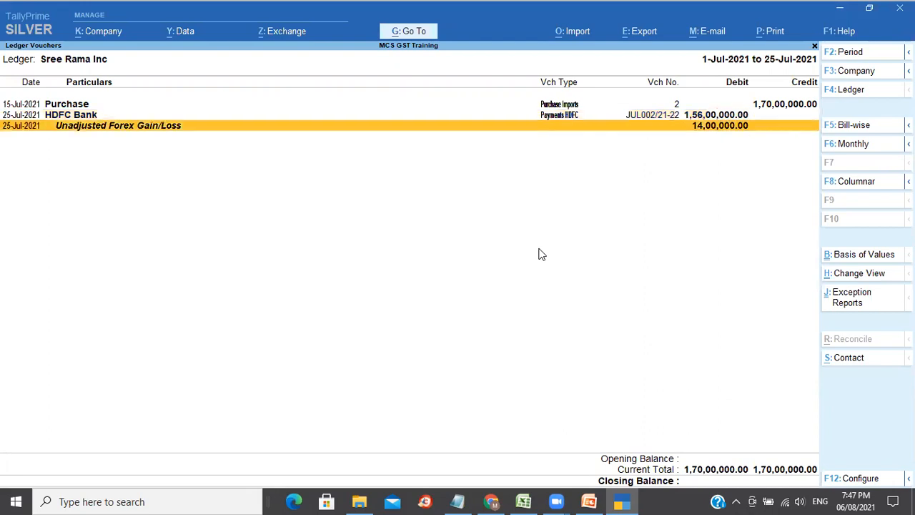
key(Up)
key(Up)
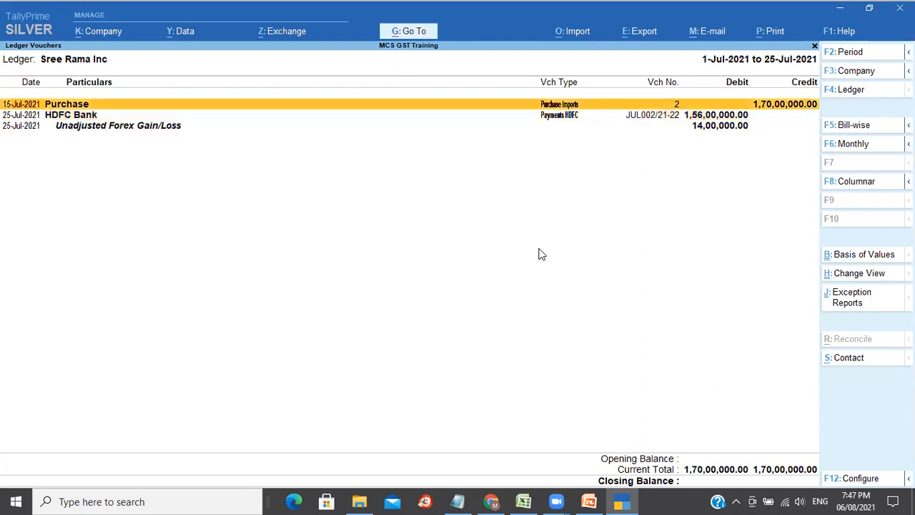
key(Down)
key(Down)
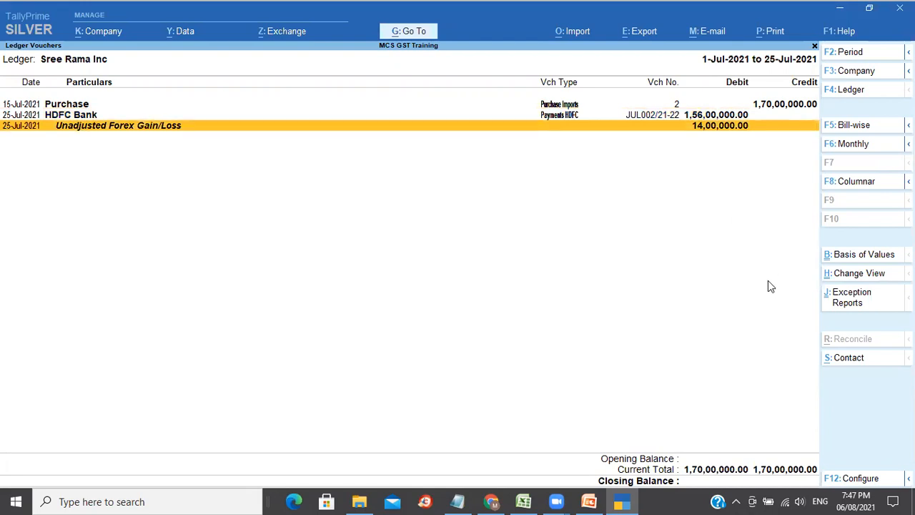
Configure the ledger report with the Detailed format, bill-wise details set to Yes and forex details set to Yes
click(866, 478)
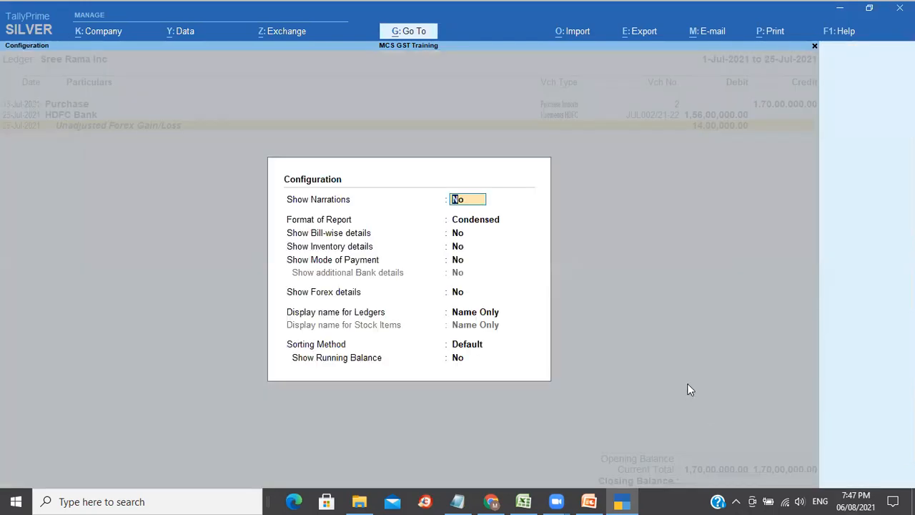
key(Return)
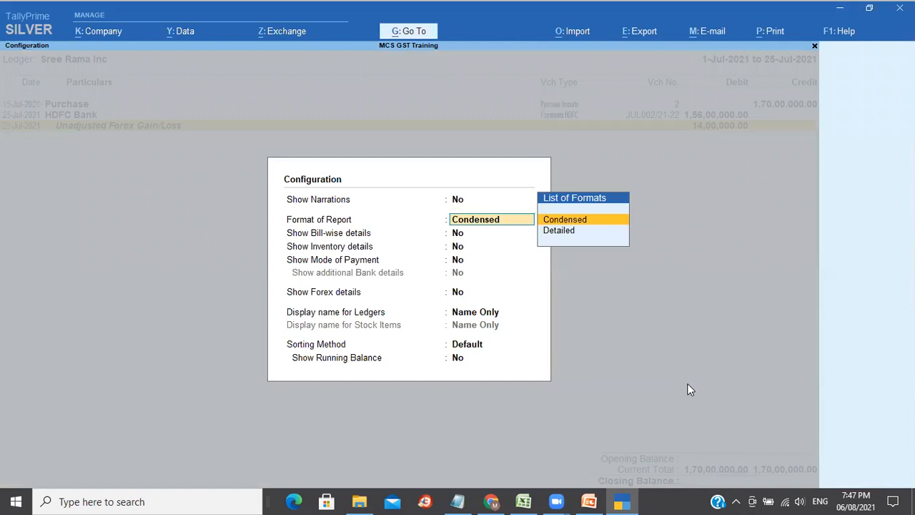
key(Down)
key(Return)
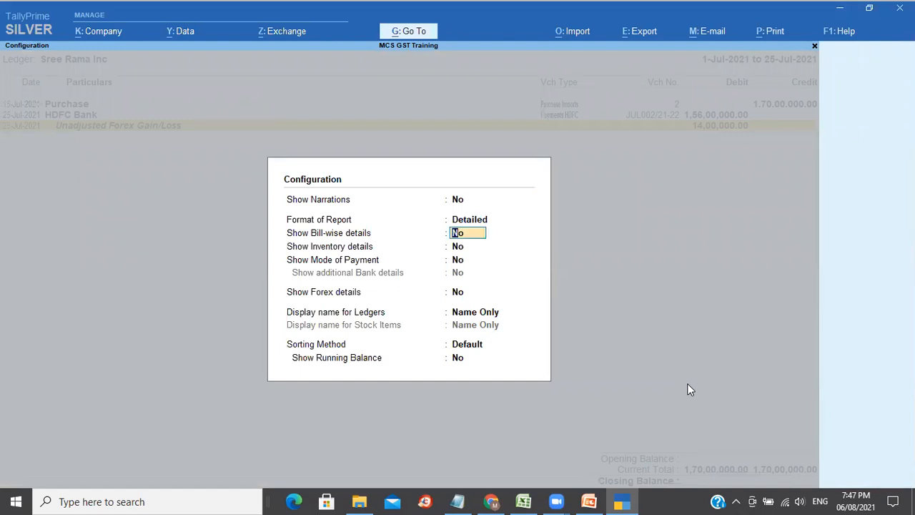
key(y)
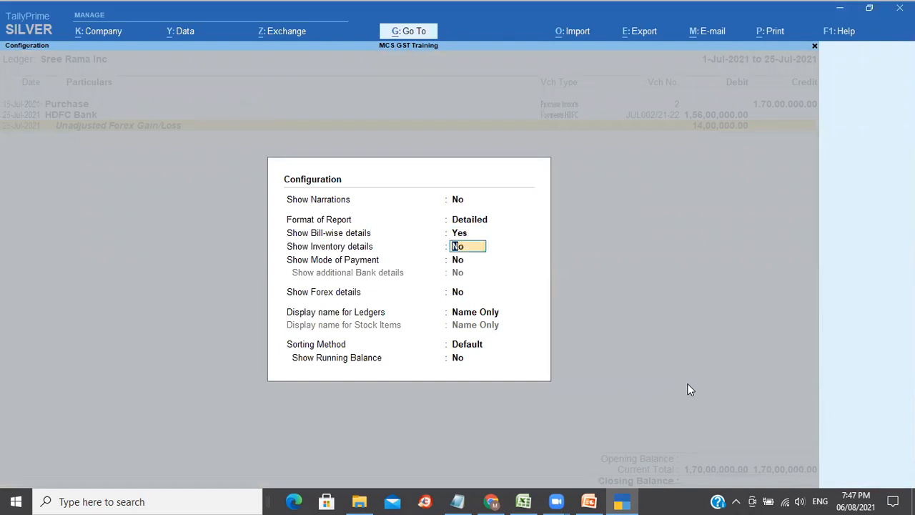
key(Return)
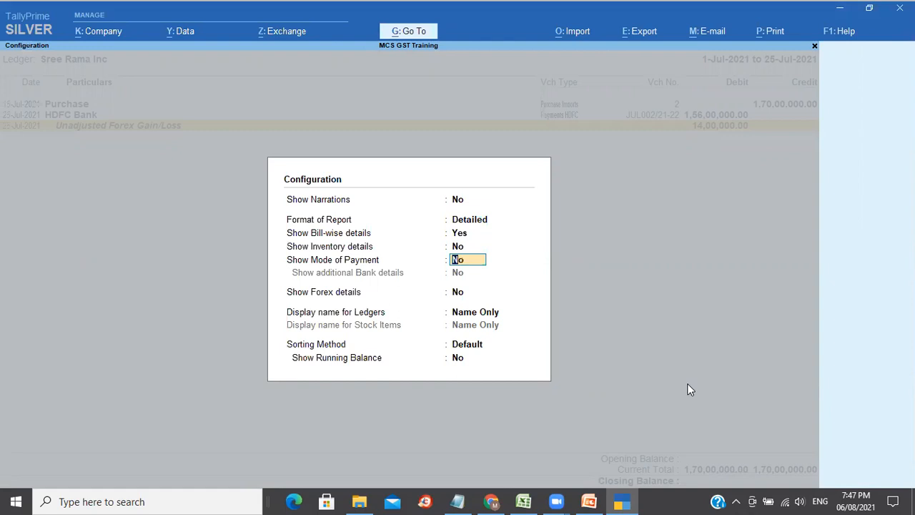
key(Return)
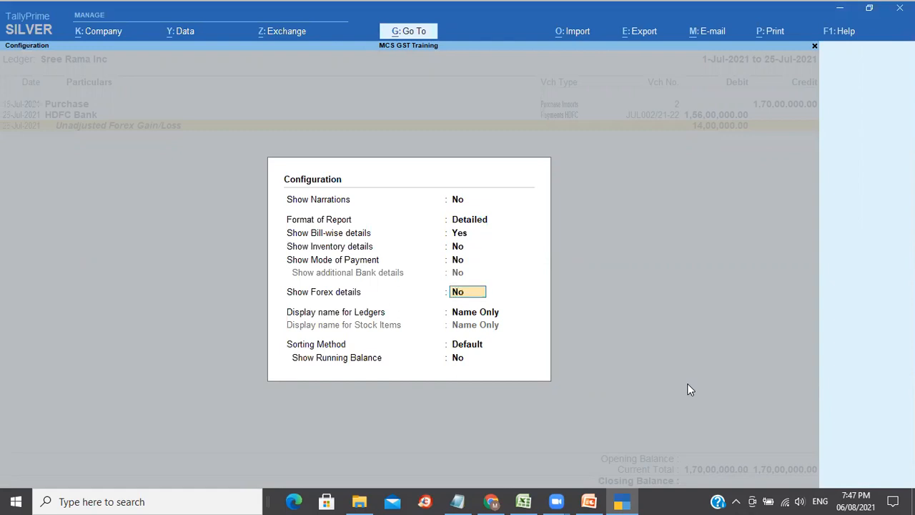
text(y)
key(Return)
key(ctrl+a)
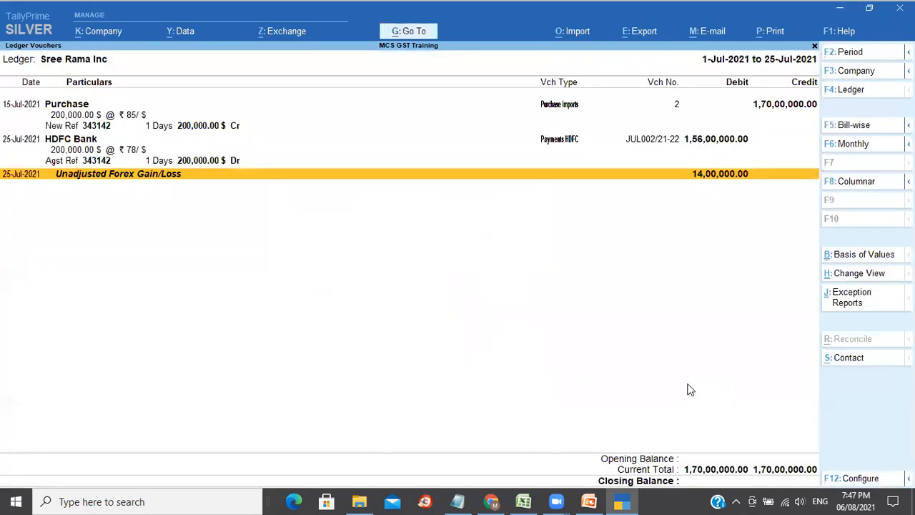
Examine the exchange rates and bill references under the purchase and payment entries, down to the unadjusted forex line
key(Up)
key(Up)
key(Up)
key(Up)
key(Up)
key(Up)
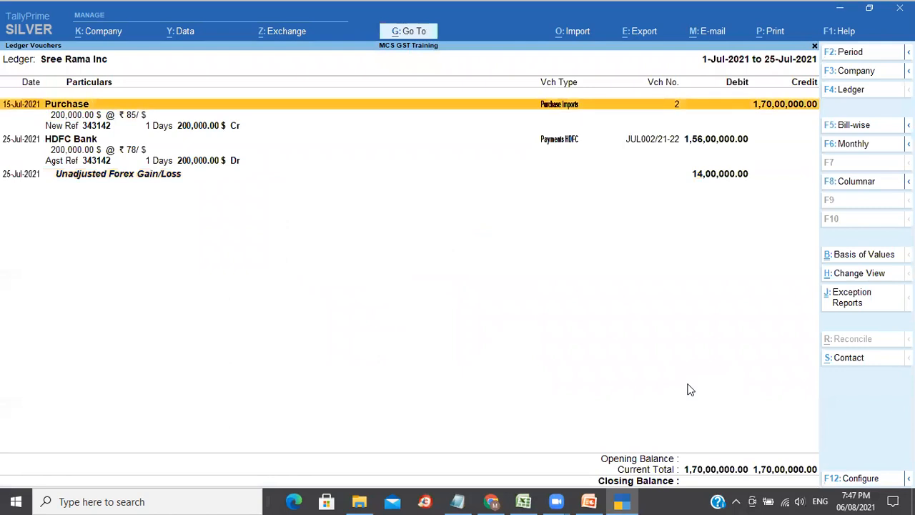
key(Down)
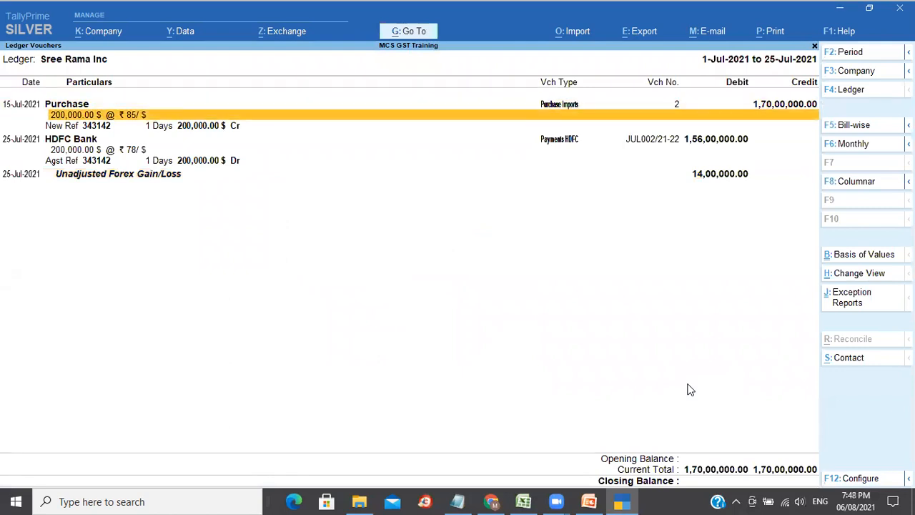
key(Down)
key(Down)
key(Down)
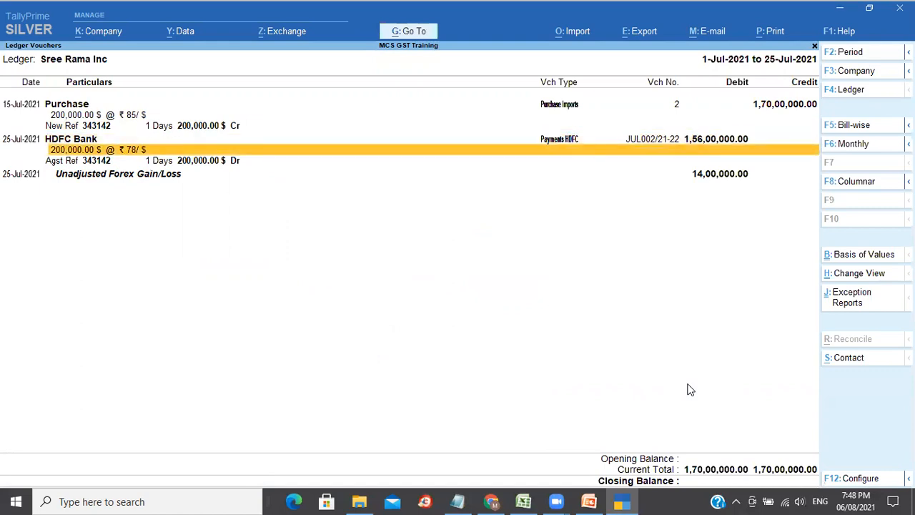
key(Down)
key(Down)
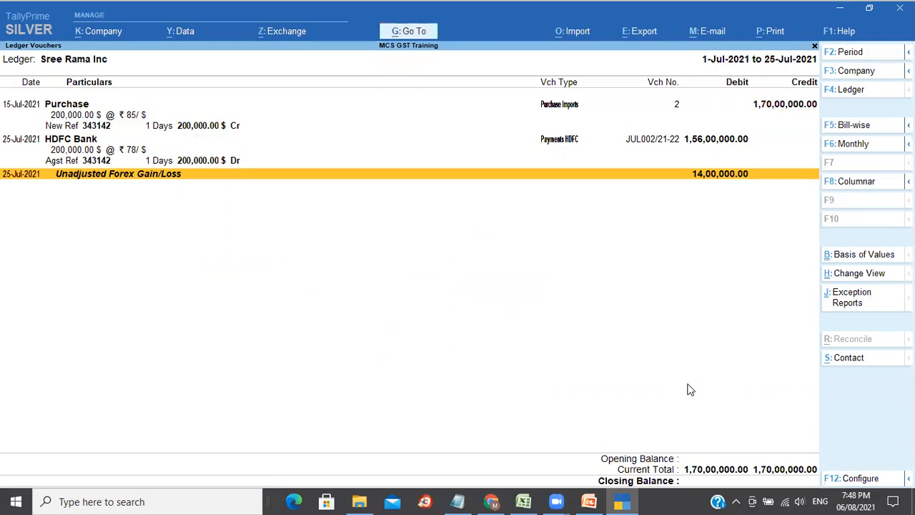
Leave the ledger and look up Sree Rama Inc's import purchase among the July 2021 vouchers in the Purchase Register
key(Escape)
key(Escape)
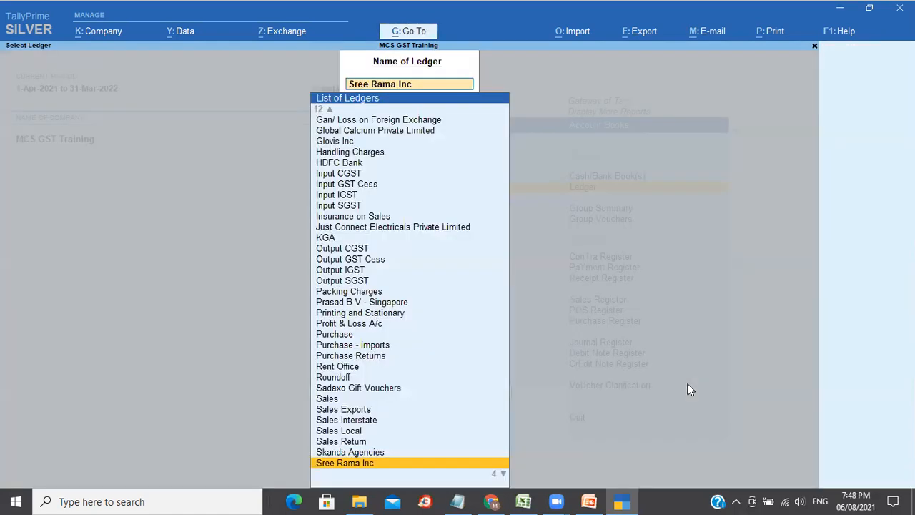
key(Escape)
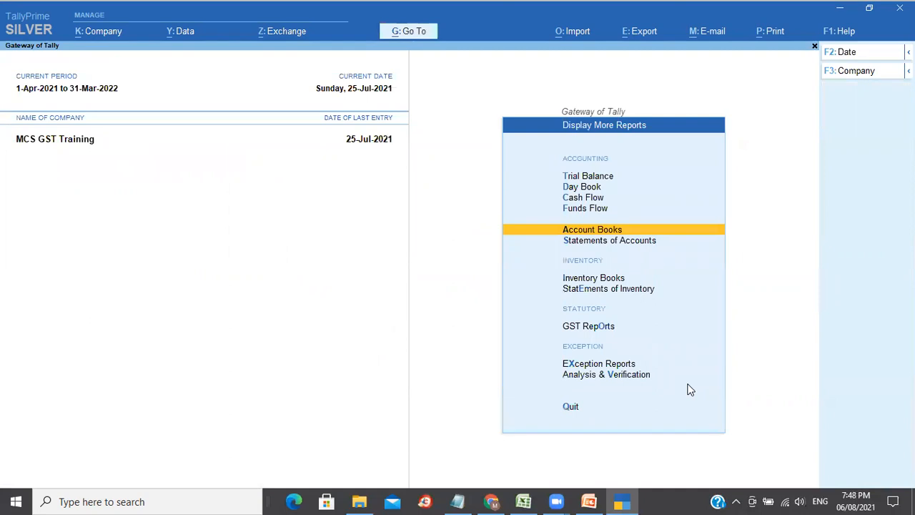
key(Return)
key(Down)
key(Down)
key(Down)
key(Down)
key(Down)
key(Down)
key(Down)
key(Down)
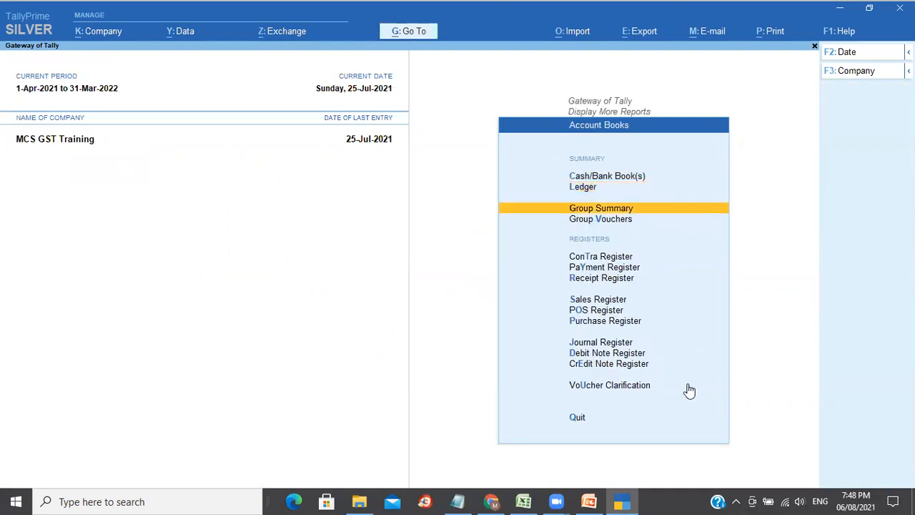
key(Down)
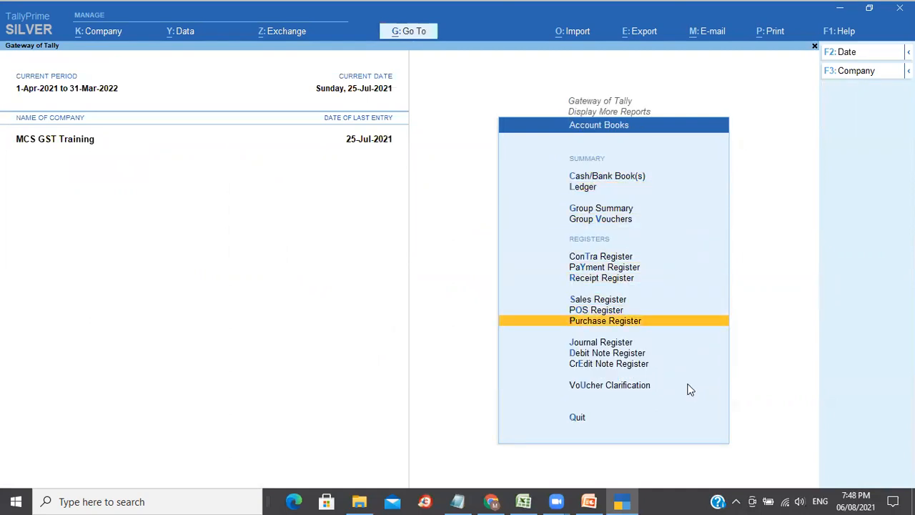
key(Return)
key(Return)
key(Down)
key(Down)
key(Down)
key(Down)
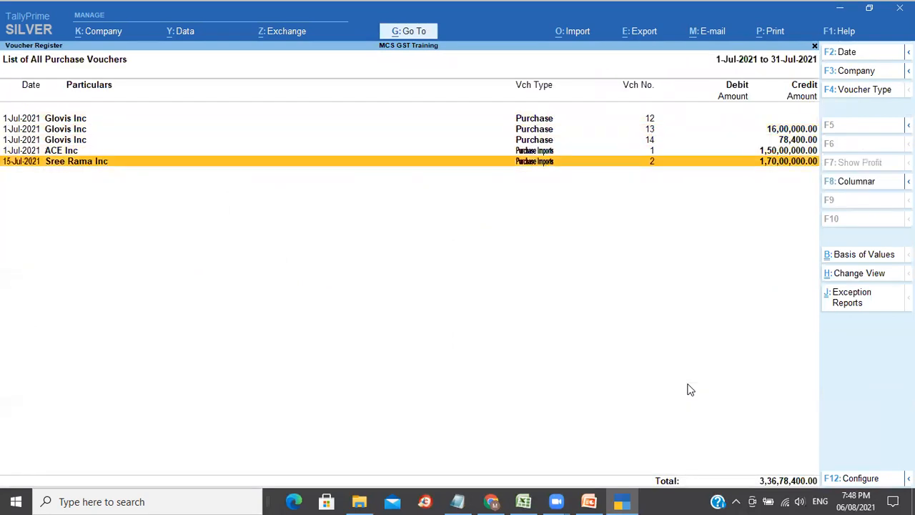
Close the Purchase Register and open the Profit & Loss A/c report
key(Escape)
key(Escape)
key(Escape)
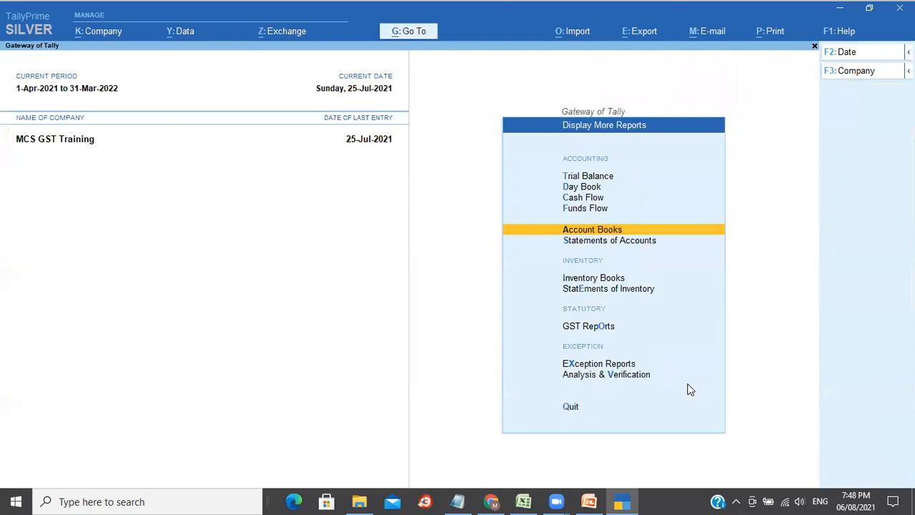
key(Escape)
key(Down)
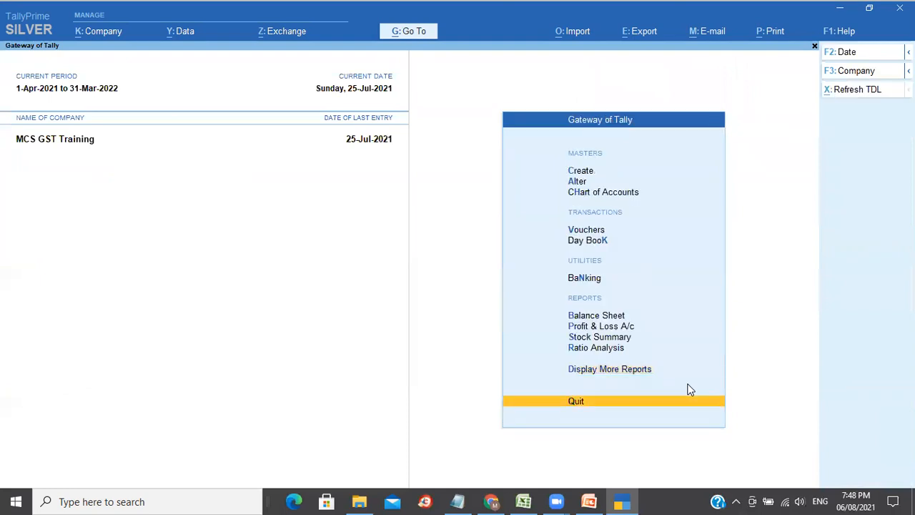
key(Up)
key(Up)
key(Up)
key(Up)
key(Return)
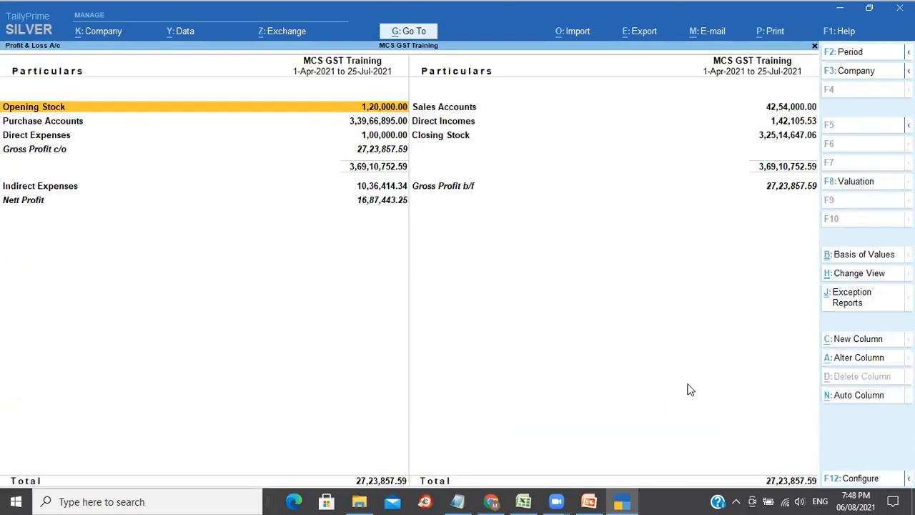
Expand Purchase Accounts in the Profit & Loss A/c and check the statement for the forex difference
key(Down)
key(shift+Return)
key(Down)
key(Down)
key(Up)
key(Down)
key(Down)
key(Down)
key(Down)
key(Down)
key(Right)
key(Up)
key(Left)
key(Up)
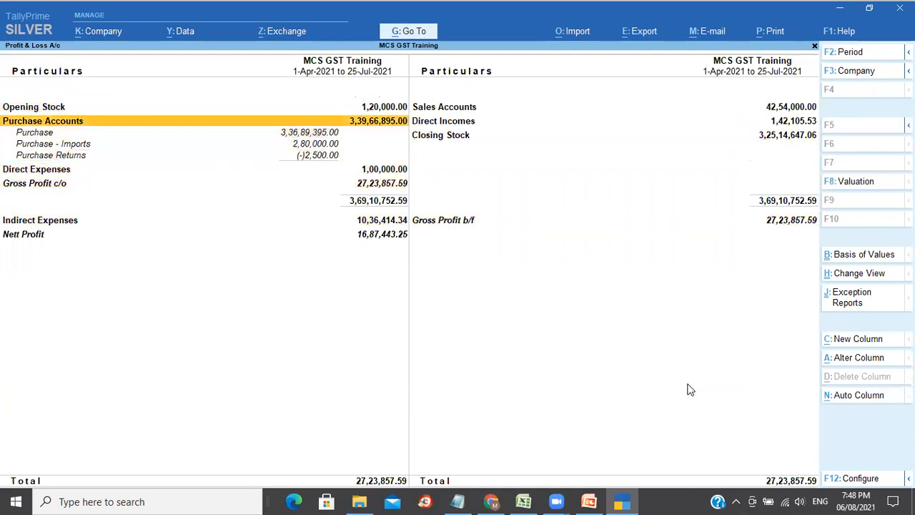
Open the Balance Sheet and locate the Unadjusted Forex Gain/Loss line among the liabilities
key(Escape)
key(Up)
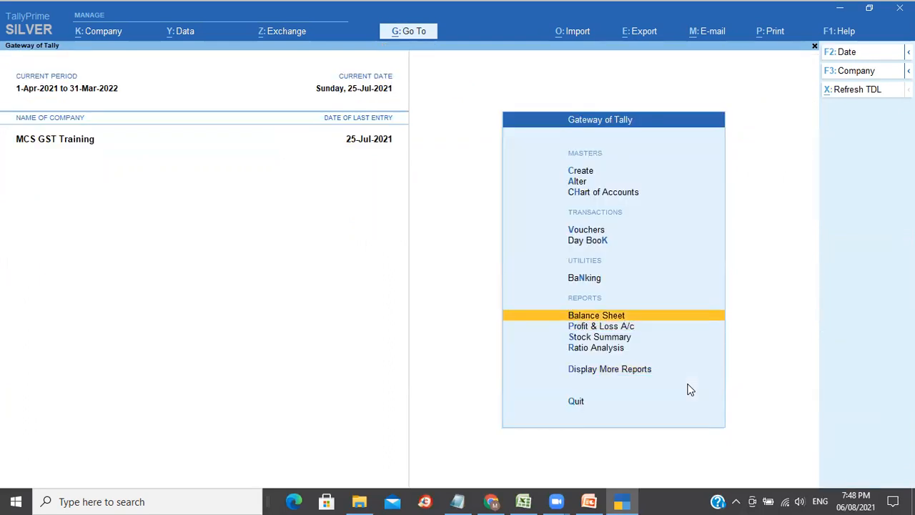
key(Return)
key(Down)
key(Down)
key(Down)
key(Down)
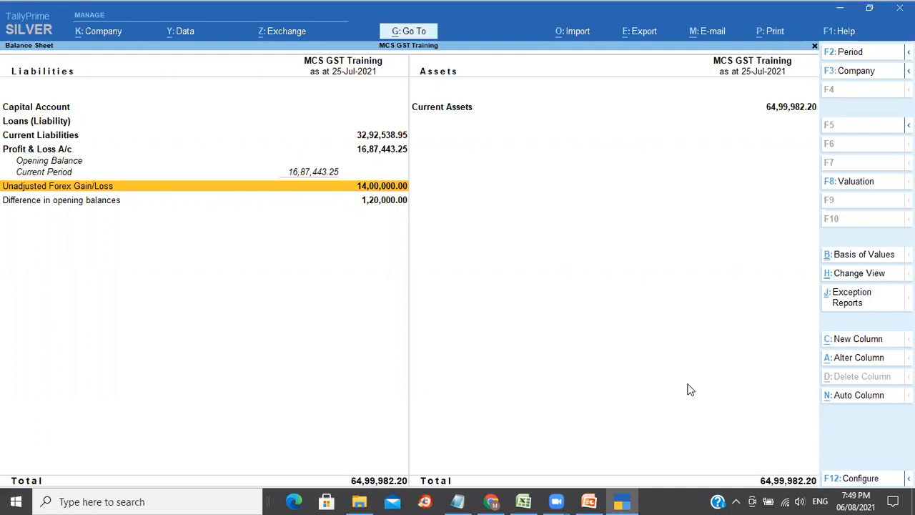
Switch to the Excel scenario sheet and enter the heading Journal in cell B32, below the Scenario 2 payment
key(alt+Tab)
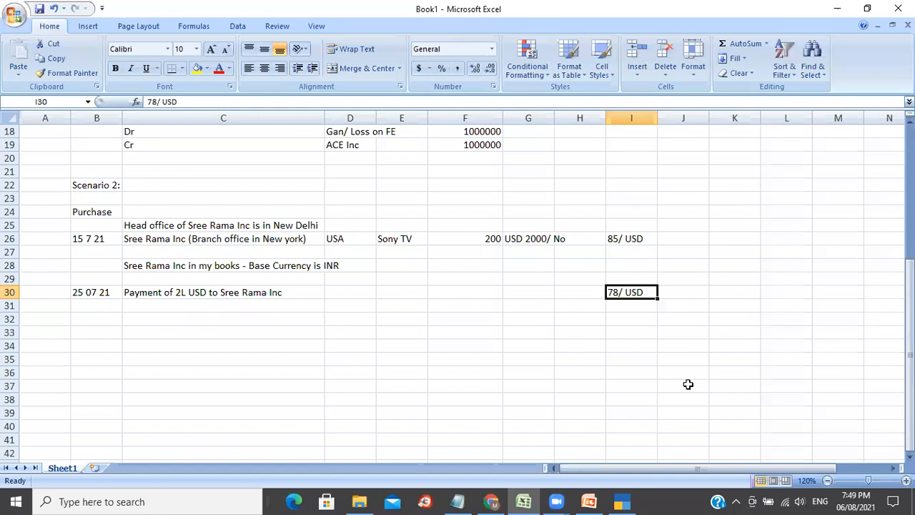
key(Down)
key(Down)
key(Left)
key(Left)
key(Left)
key(Left)
key(Left)
key(Left)
key(Left)
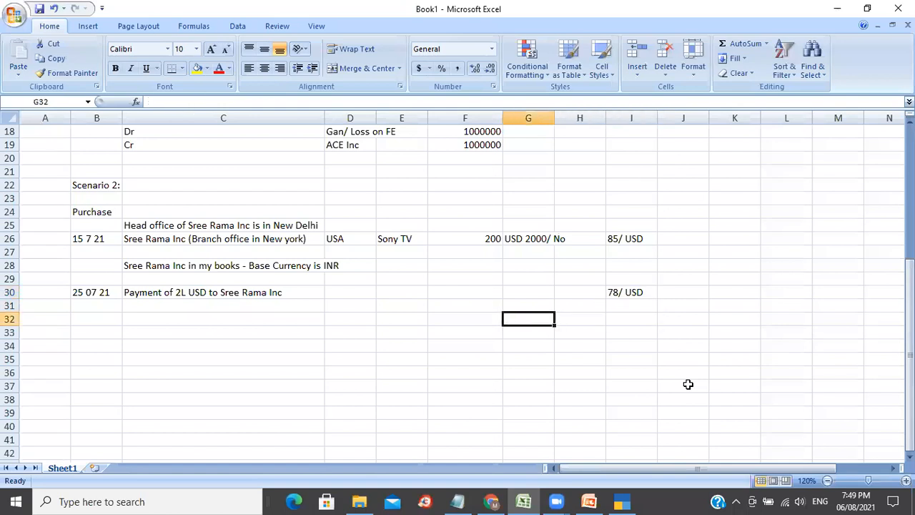
text(Journal)
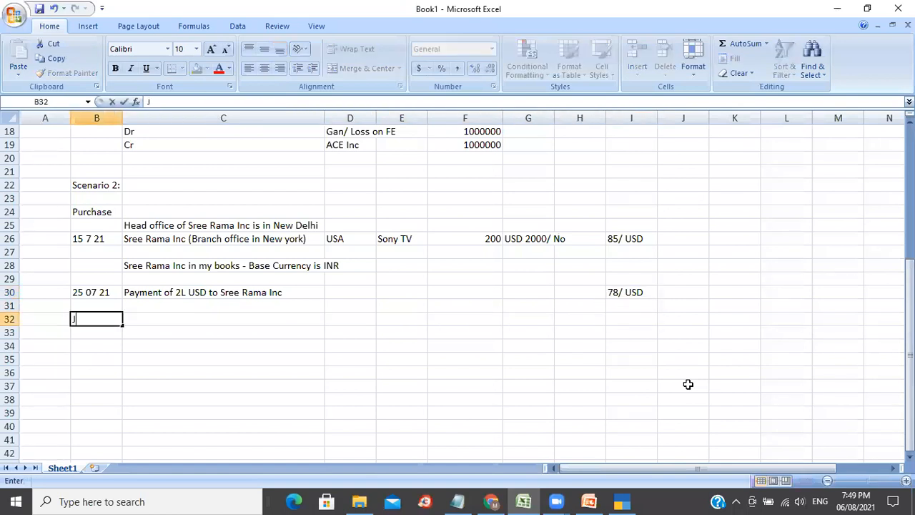
key(Return)
Enter the journal's debit line in row 33 with Dr in column B and Sree Rama Inc in column C
key(Right)
text(Dr)
key(BackSpace)
key(BackSpace)
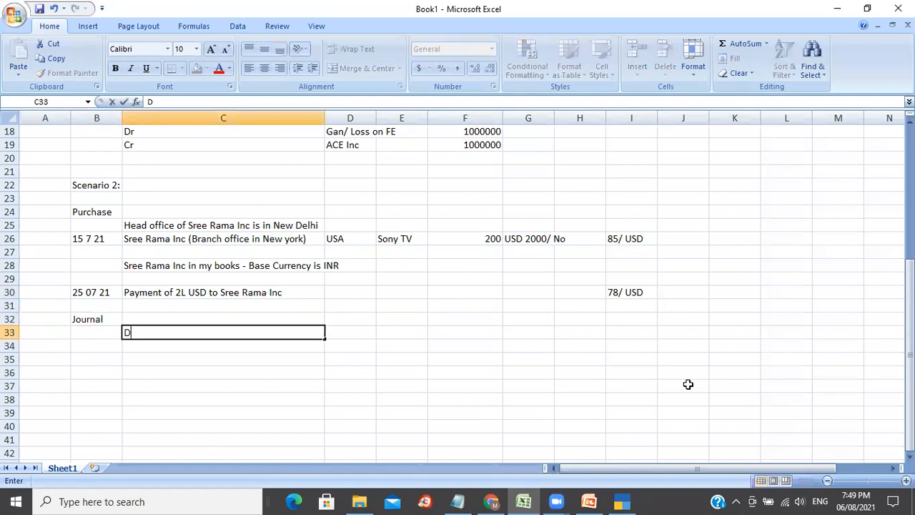
key(Left)
text(Dr)
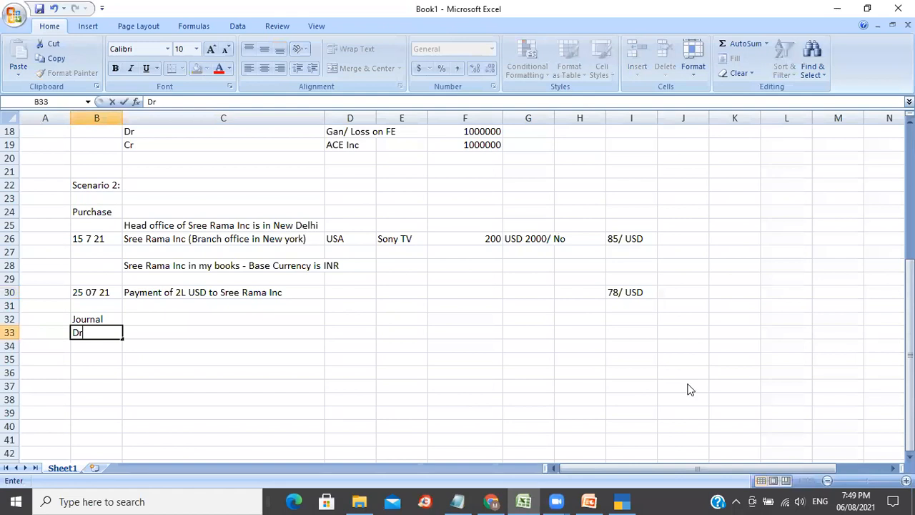
key(Right)
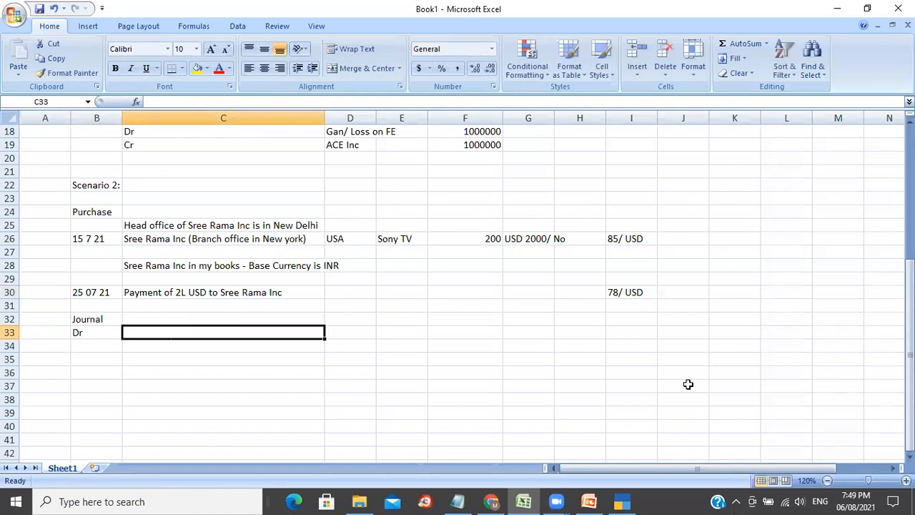
text(Sree )
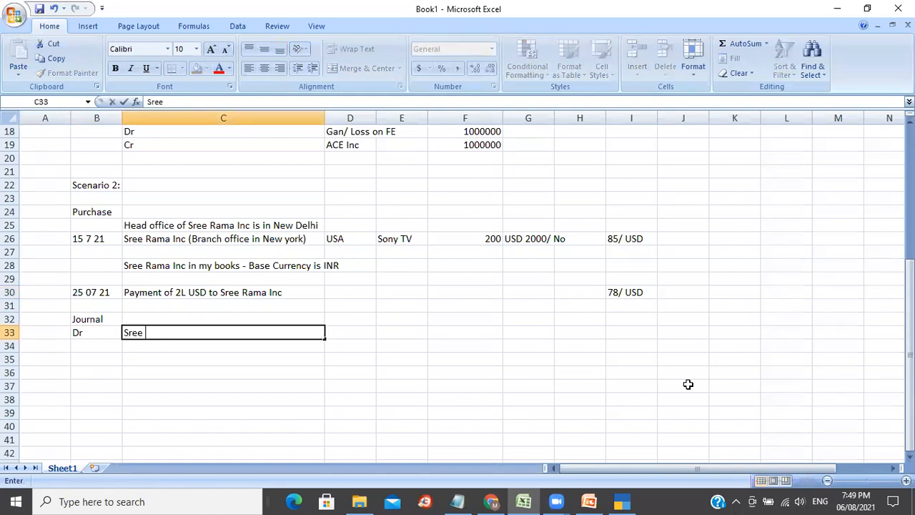
text(Rama Inc)
key(Return)
Enter the journal's credit line in row 34 with Cr in column B and Gain/ Loss on FE in column C
text(Cr)
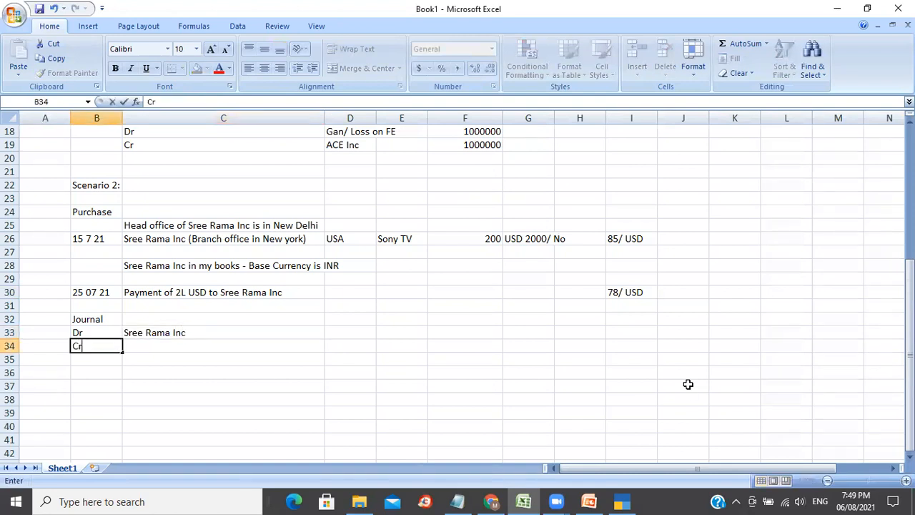
key(Tab)
text(Gain)
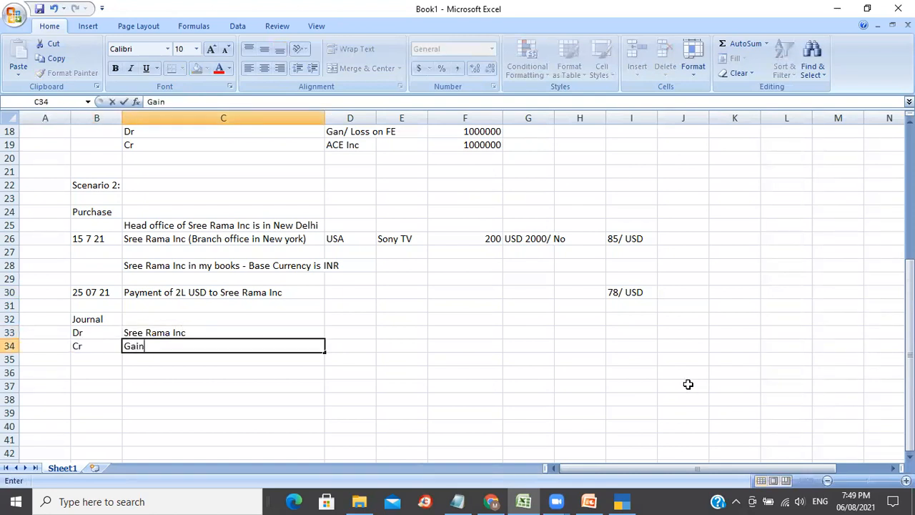
text(/ Loss on FE)
key(Tab)
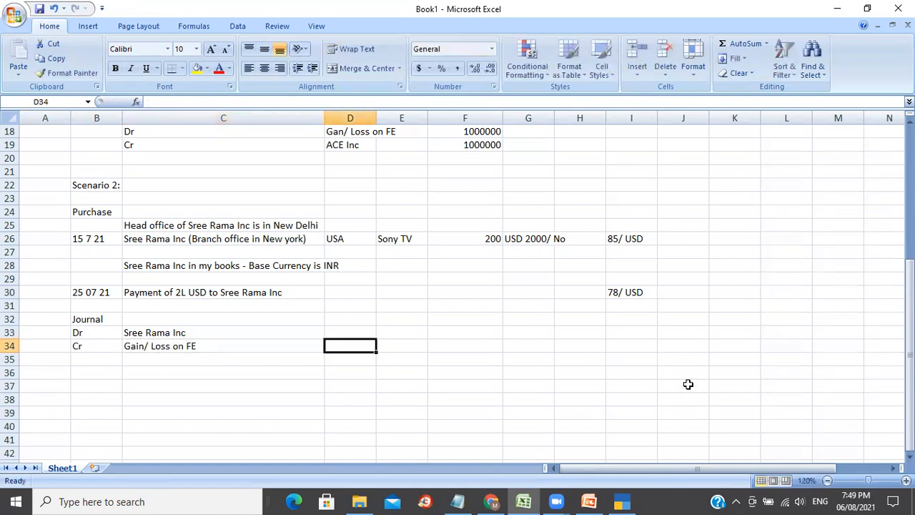
Enter 1400000 as the amount for both journal lines in cells D33 and D34
key(Up)
text(14)
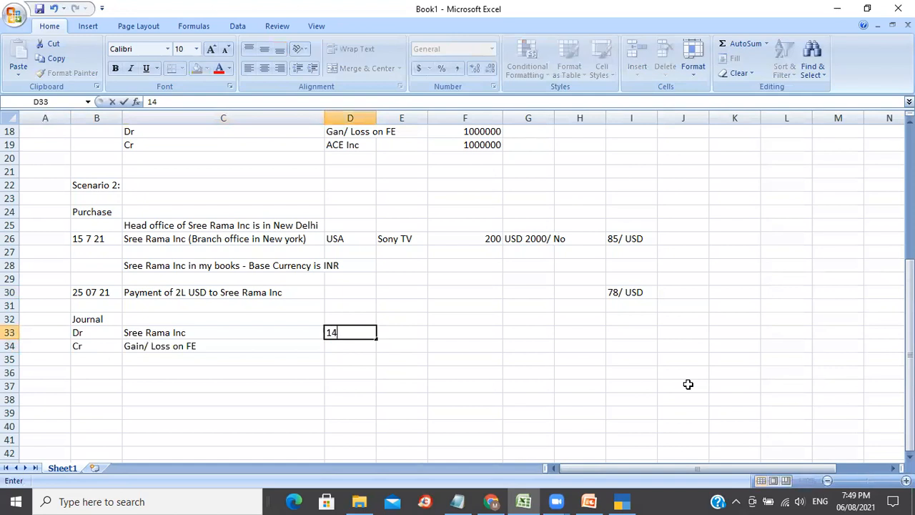
text(00000)
key(Return)
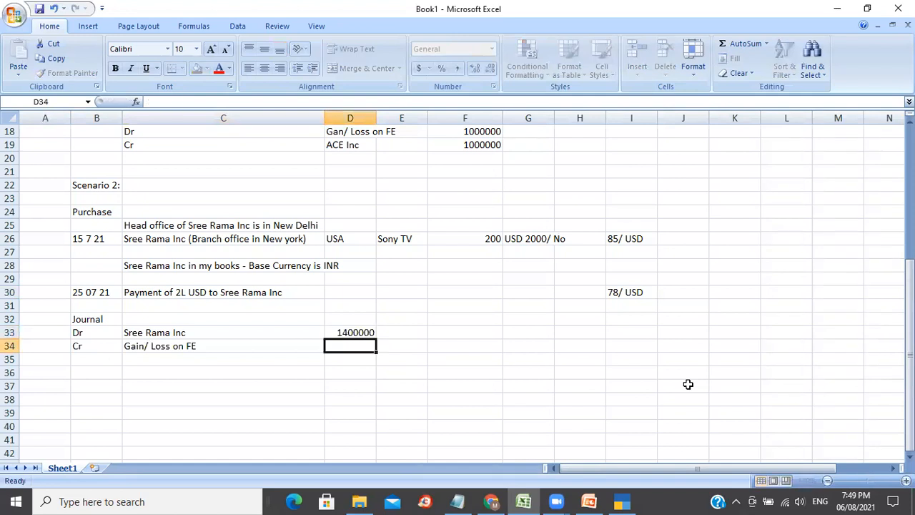
key(ctrl+d)
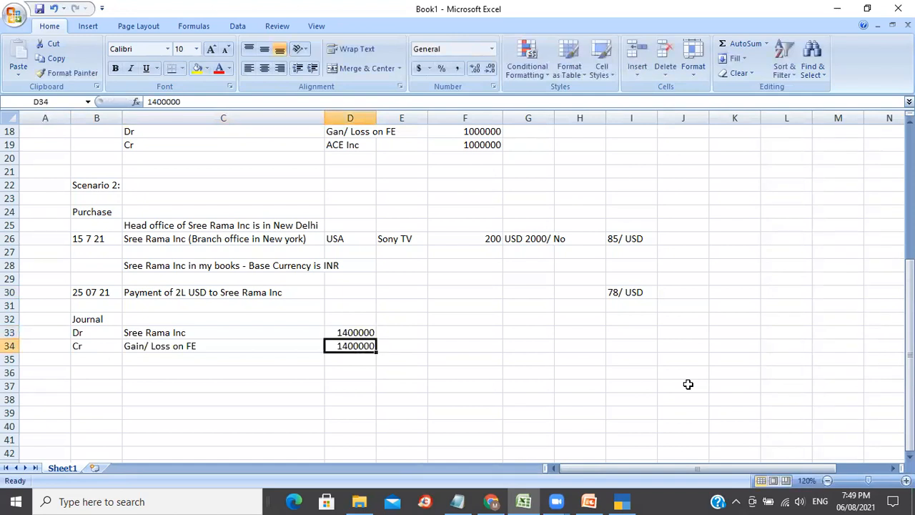
Review the account names and amounts of the drafted journal's debit and credit lines
key(Down)
key(Up)
key(Left)
key(Left)
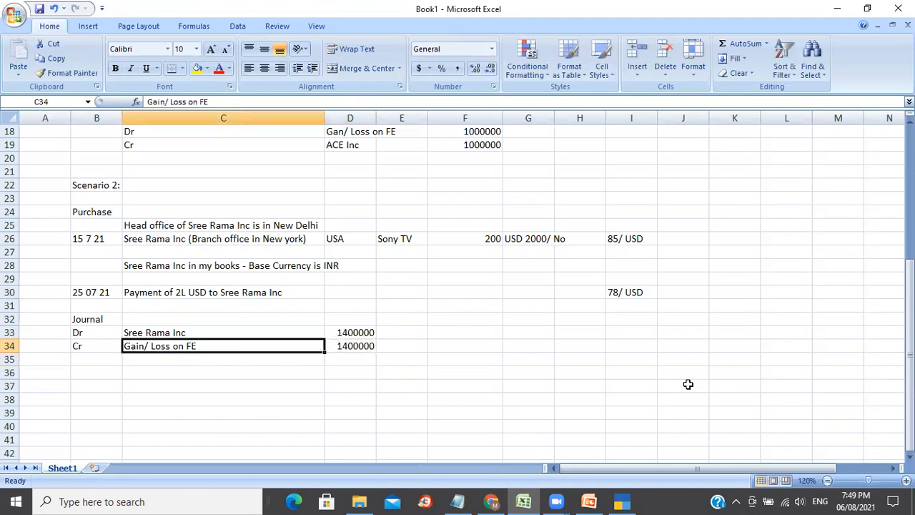
key(Up)
key(Right)
key(Right)
key(Down)
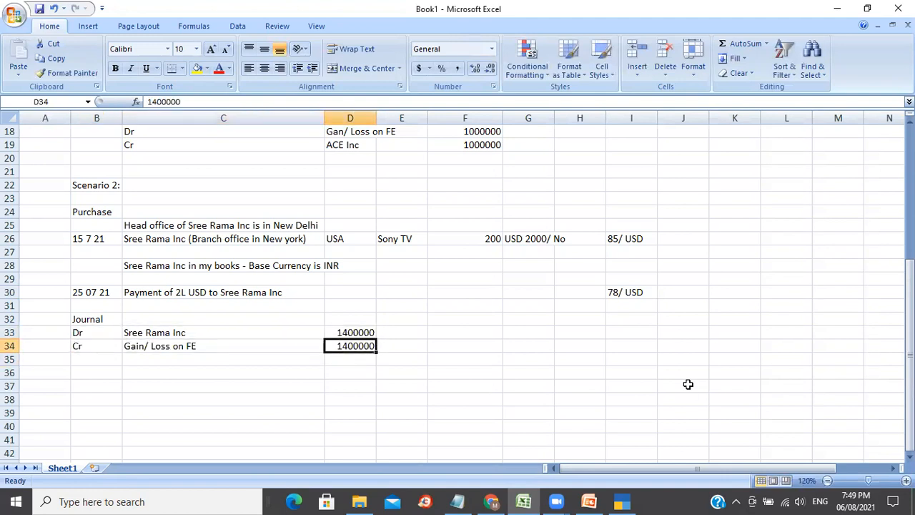
key(Left)
key(Left)
key(Up)
key(Right)
key(Right)
key(Down)
key(Left)
key(Left)
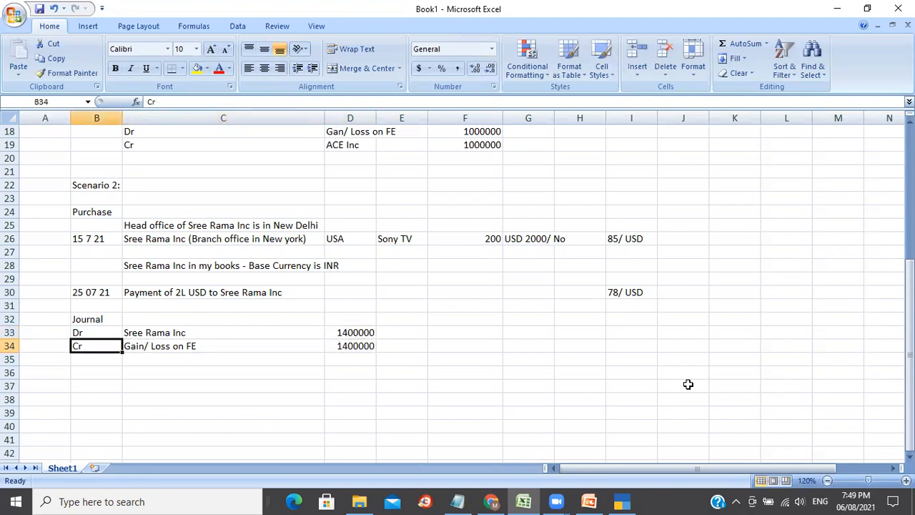
Close the Balance Sheet in TallyPrime and switch to the 22_08-06-2021.pptx presentation in PowerPoint
key(alt+Tab)
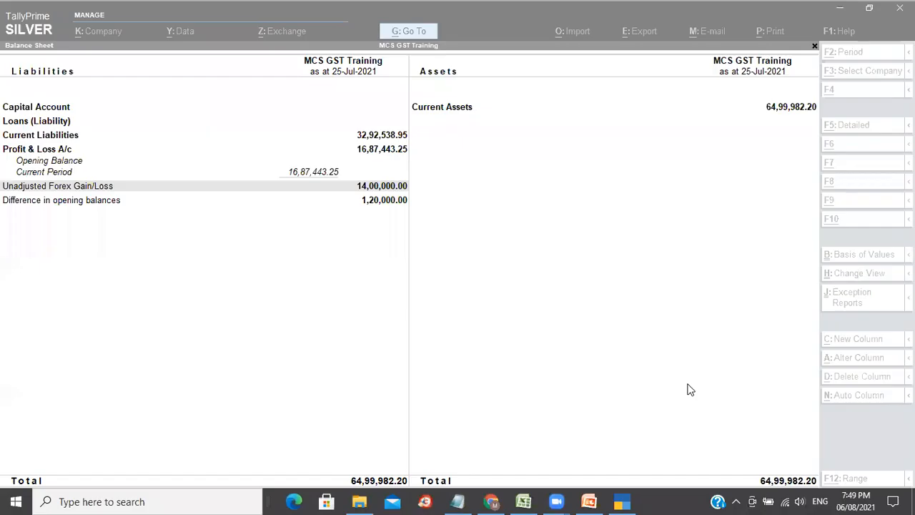
key(Escape)
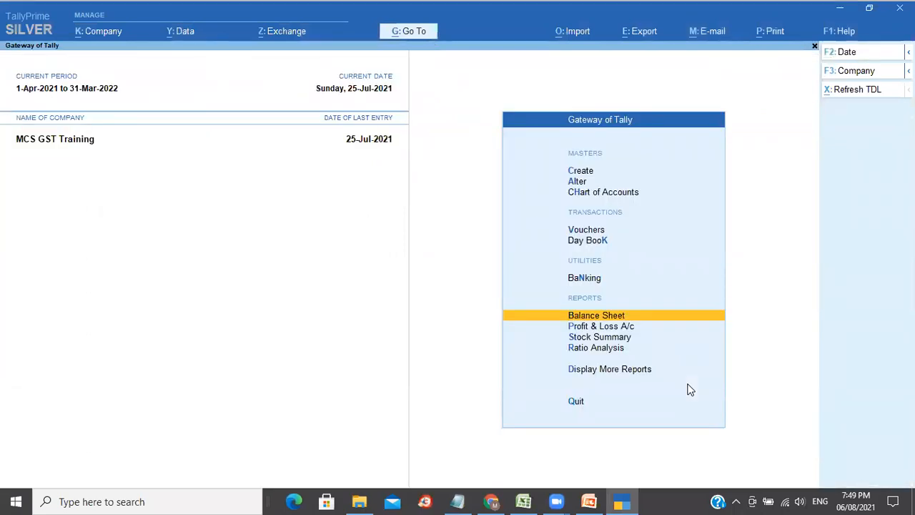
key(alt+Tab)
key(alt+Tab)
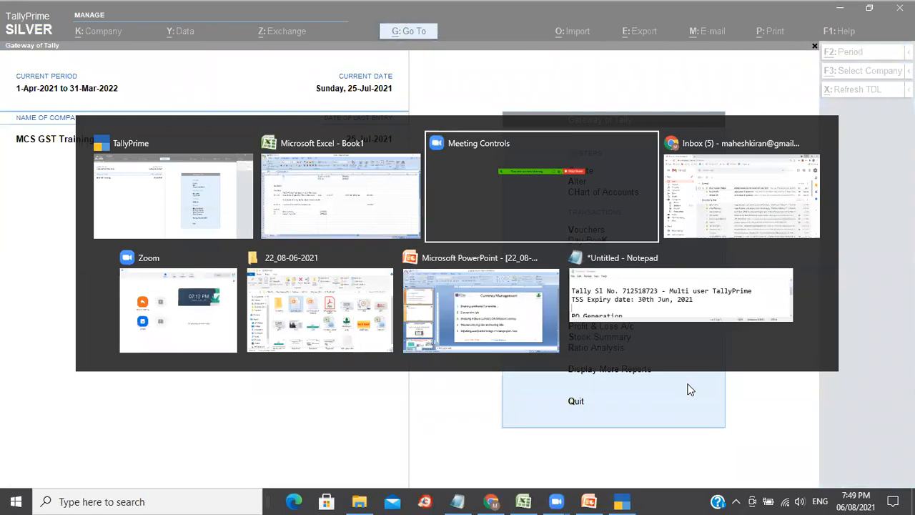
key(alt+Tab)
key(alt+Tab)
key(alt+Tab)
key(alt+Tab)
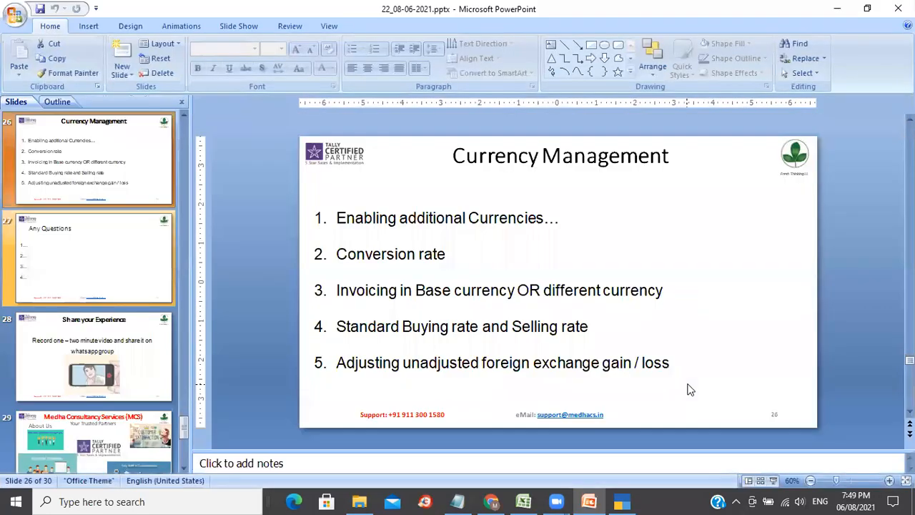
Go back to the Voucher Type – Common Options slide and examine the Multi Currency Adjustments (Journal) item under Voucher Class
key(Page_Up)
key(Page_Up)
key(Page_Up)
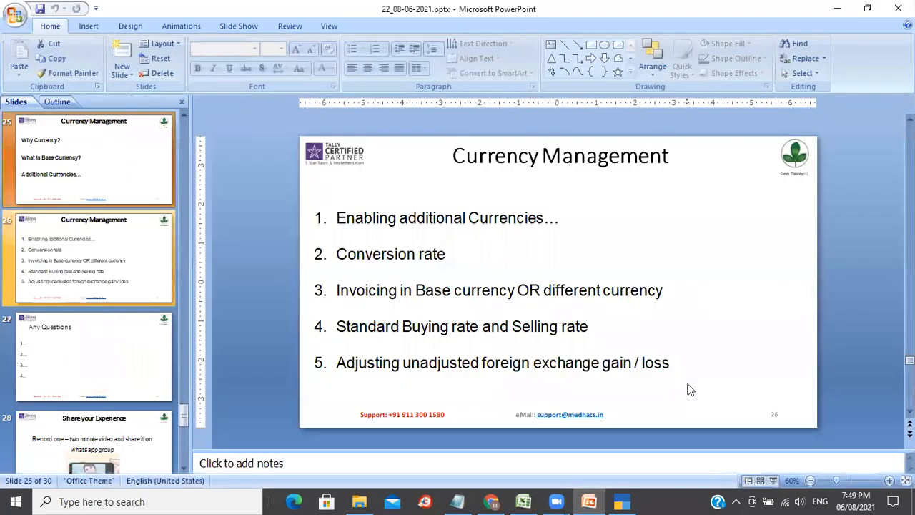
key(Page_Up)
key(Page_Up)
key(Page_Up)
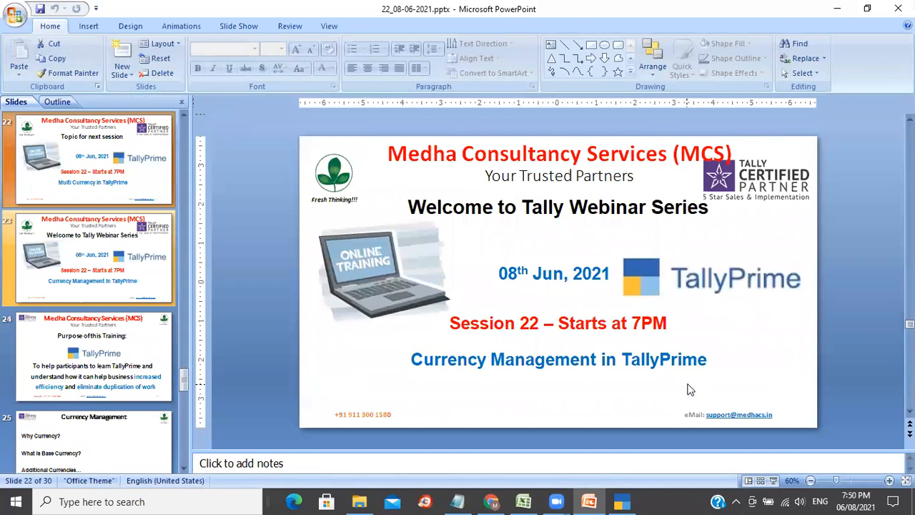
key(Page_Up)
key(Page_Up)
key(Page_Up)
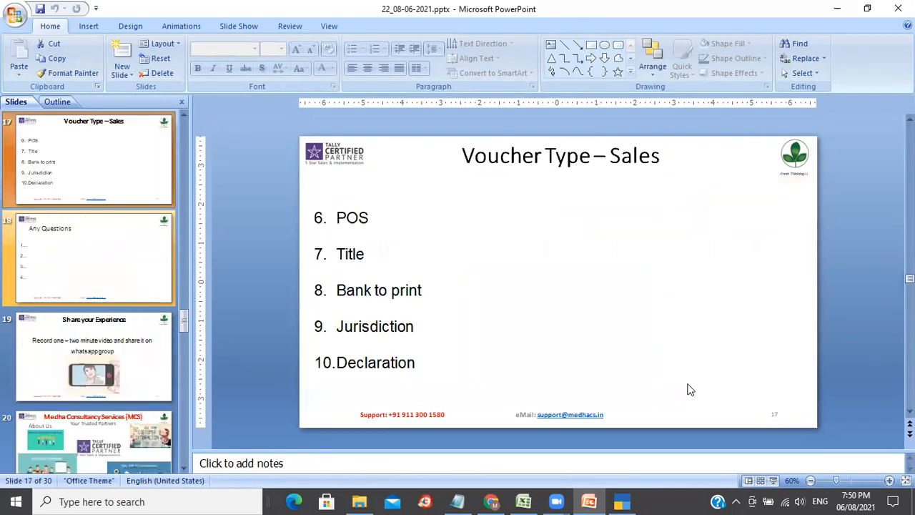
scroll(690, 390, up, 1)
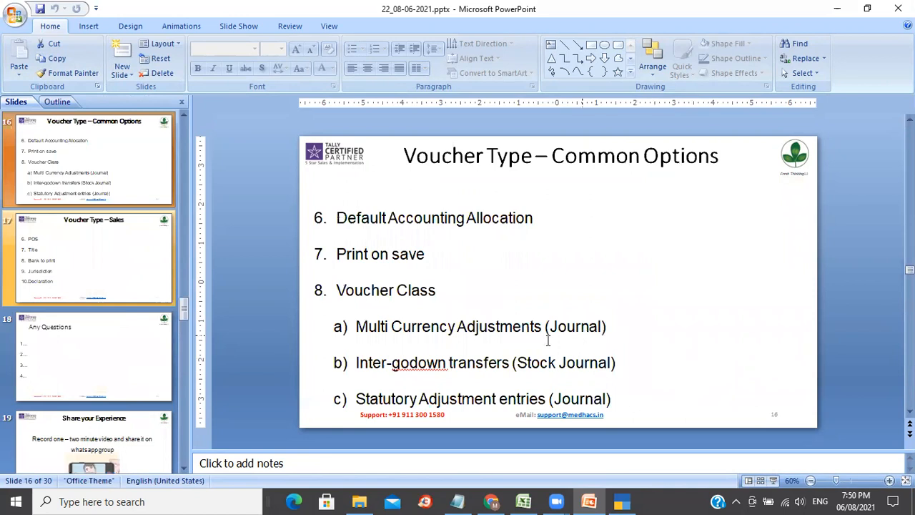
click(466, 326)
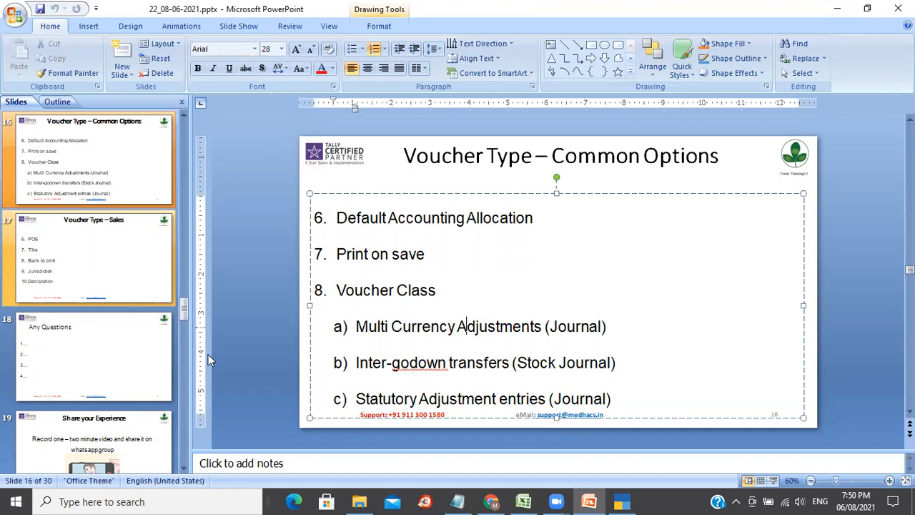
Find the Currency Management slide 26 again among the slide thumbnails
click(186, 430)
scroll(187, 431, down, 6)
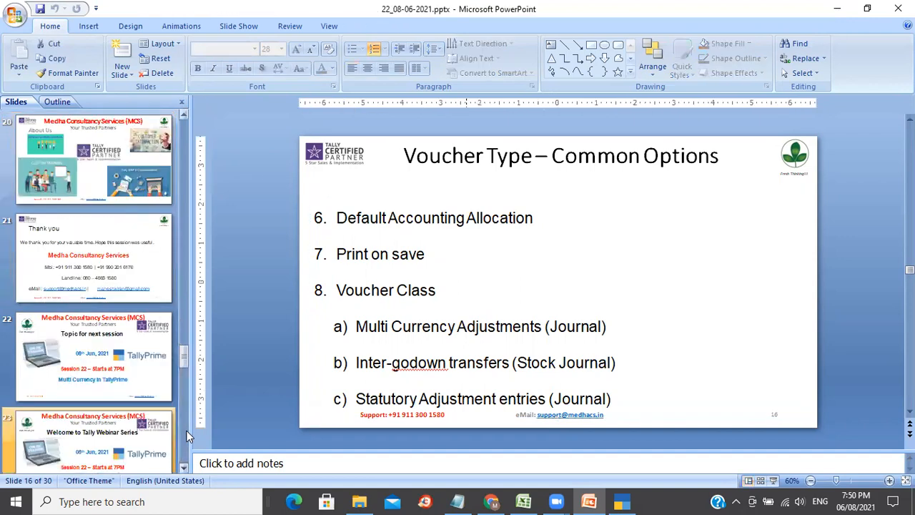
click(116, 318)
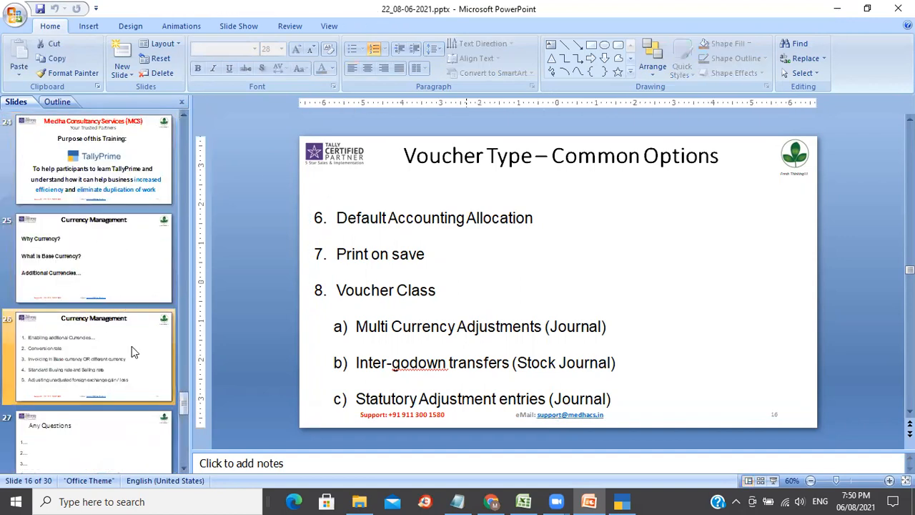
Switch to TallyPrime and bring up the list of masters available for alteration
click(621, 502)
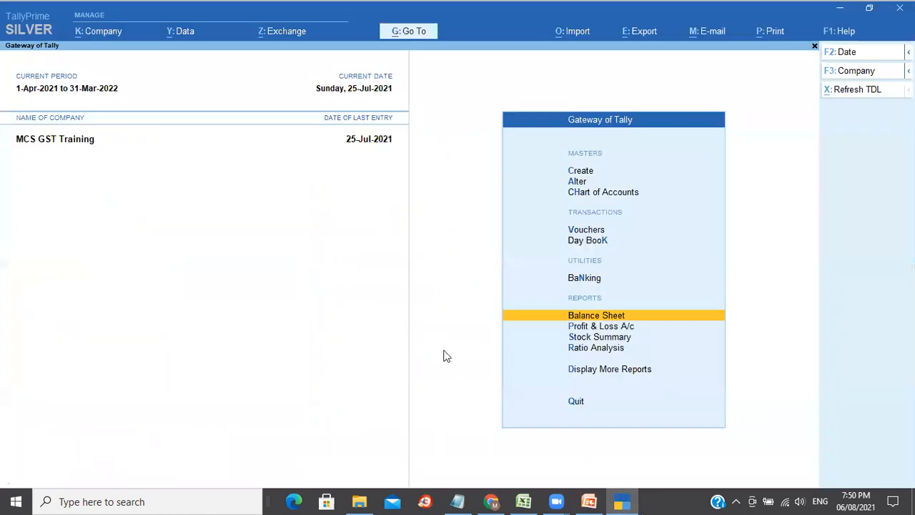
key(Up)
key(Up)
key(Up)
key(Up)
key(Up)
key(Return)
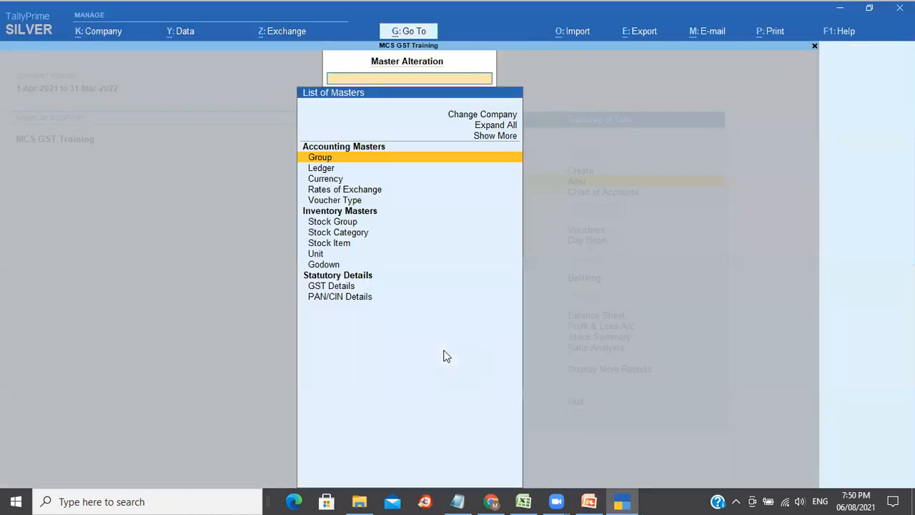
Open the Journal voucher type for alteration
key(Down)
key(Down)
key(Down)
key(Down)
key(Return)
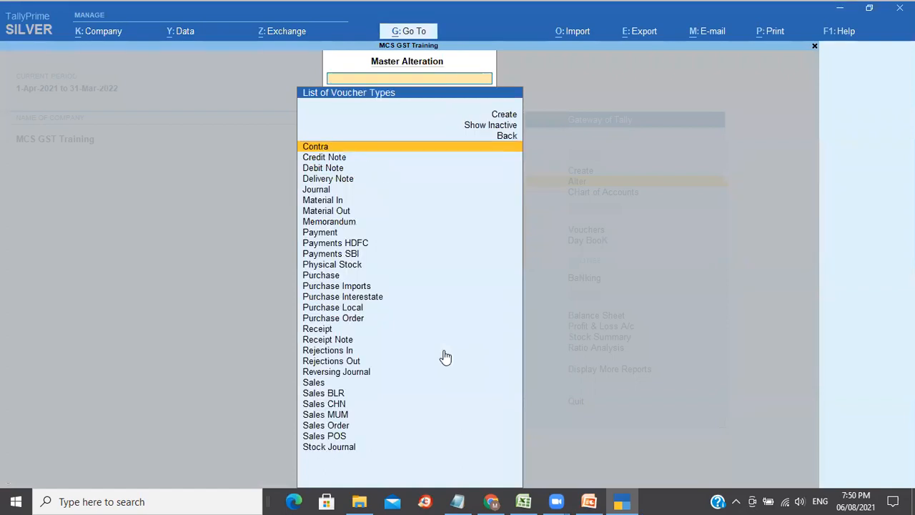
text(jou)
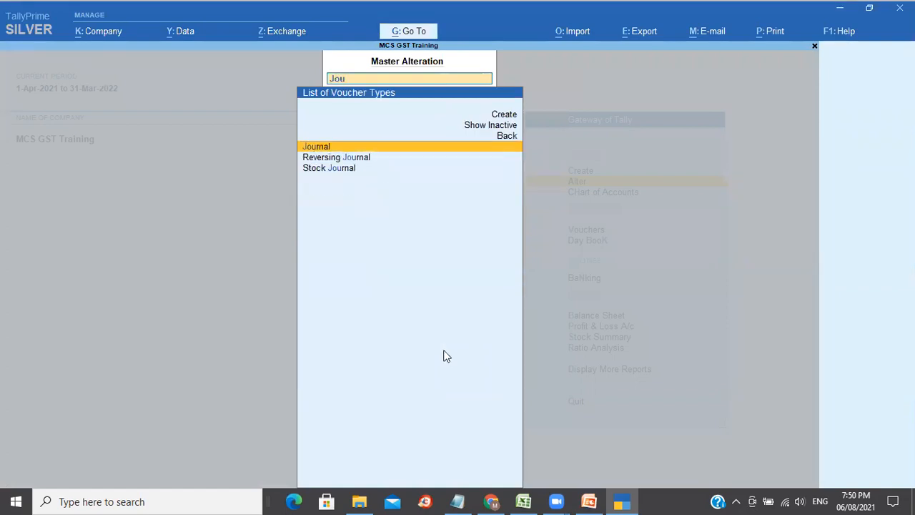
key(Return)
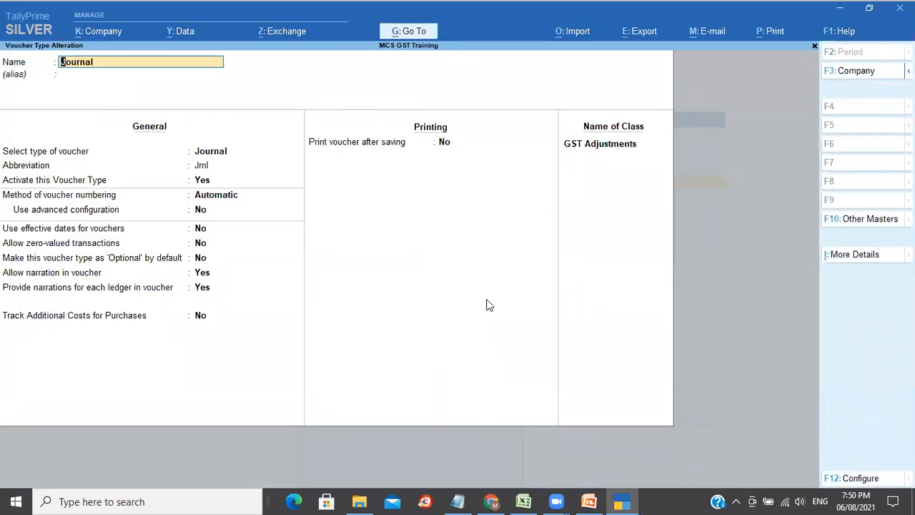
Check the settings of the Journal voucher type's GST Adjustments class and accept them as they are
click(605, 145)
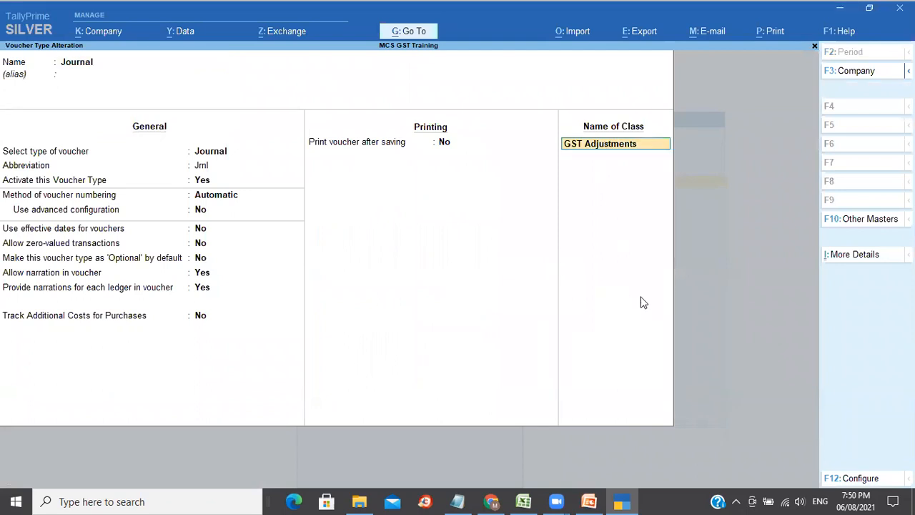
key(Return)
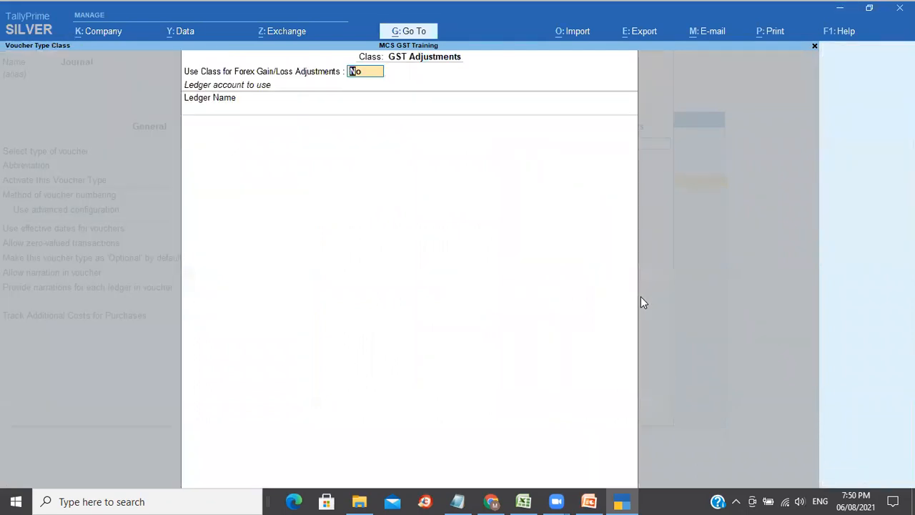
key(ctrl+a)
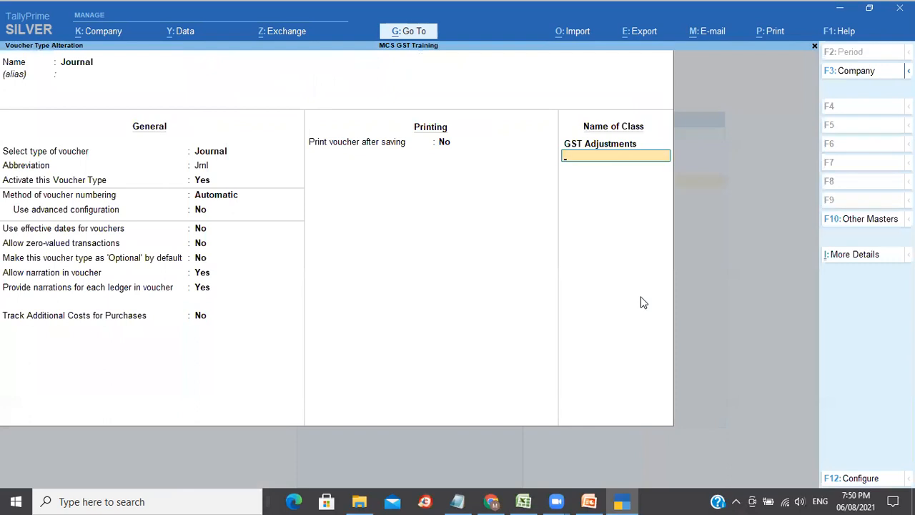
Add a voucher class named Currency Adjustment to the Journal voucher type and open its class settings
text(G)
key(BackSpace)
text(Currency Adh)
key(BackSpace)
text(j)
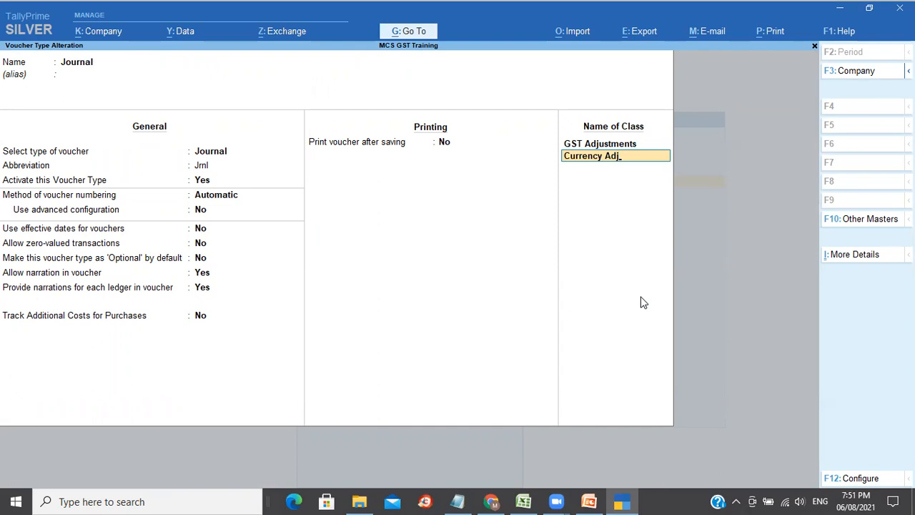
text(ustment)
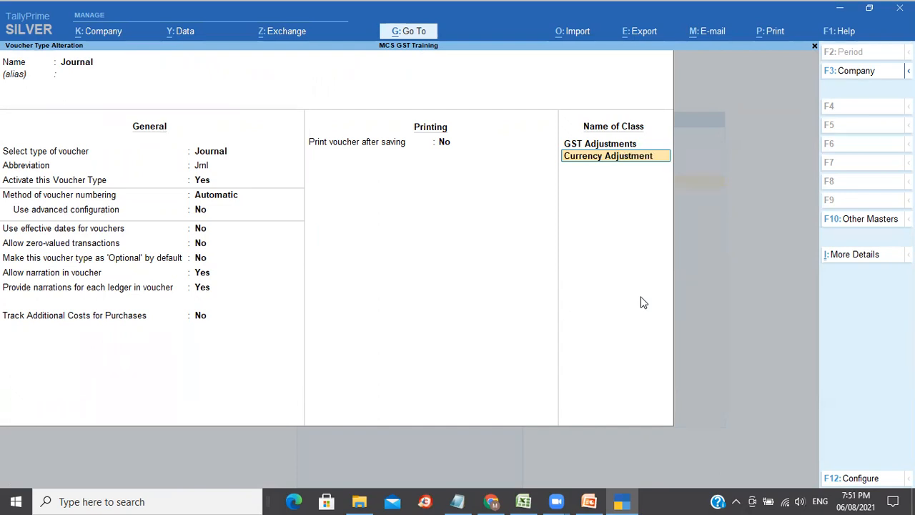
key(Return)
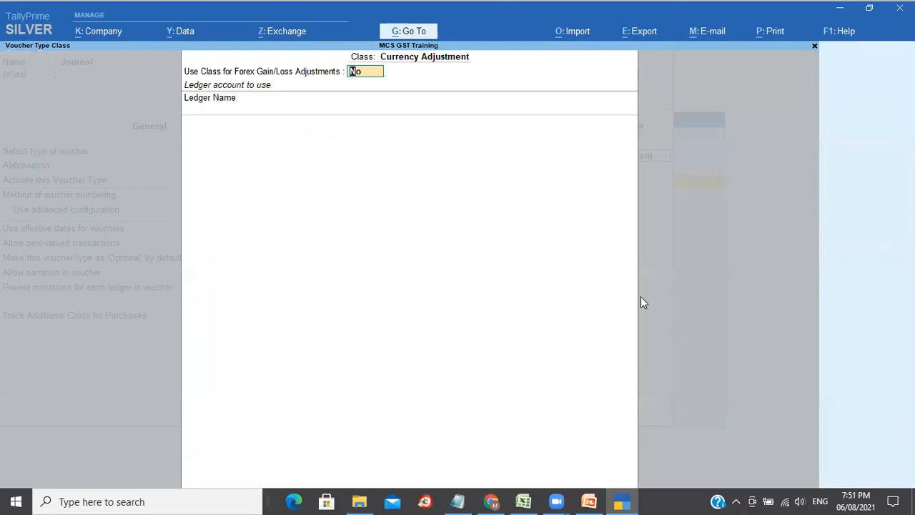
Enable the Currency Adjustment class for forex gain/loss adjustments and assign the Gan/ Loss on Foreign Exchange ledger to it
key(y)
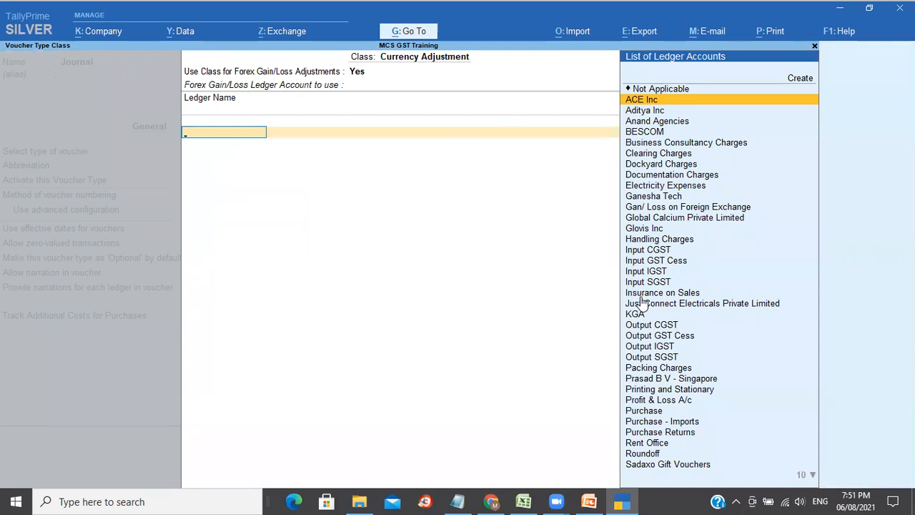
text(Ga)
key(Down)
key(Down)
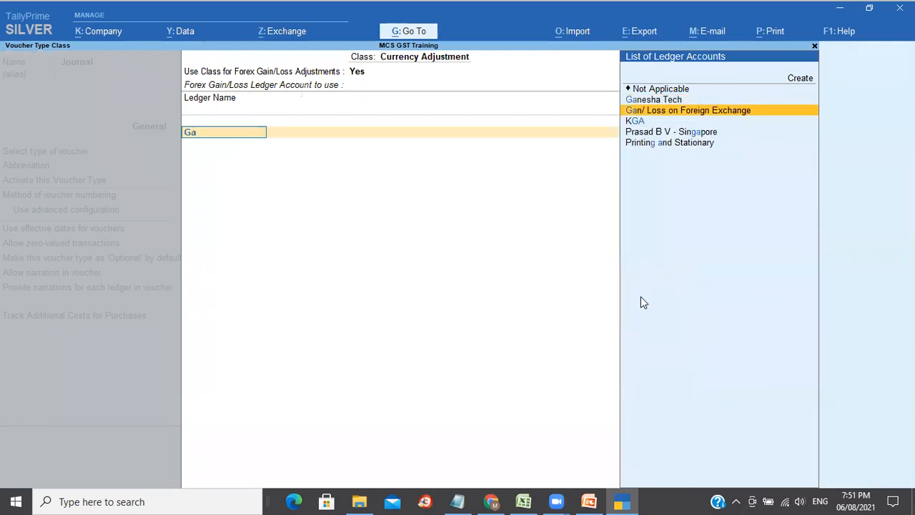
key(Return)
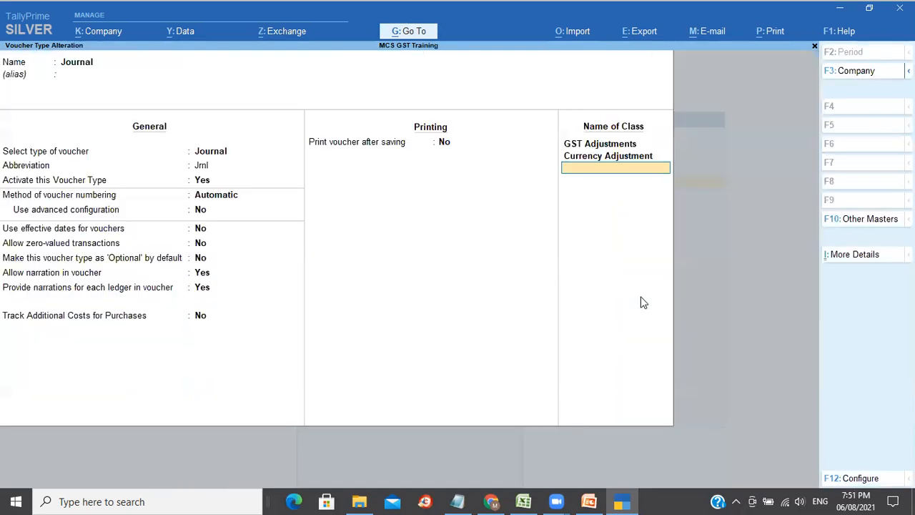
Recheck the Currency Adjustment class settings and save the Journal voucher type
key(Up)
key(Return)
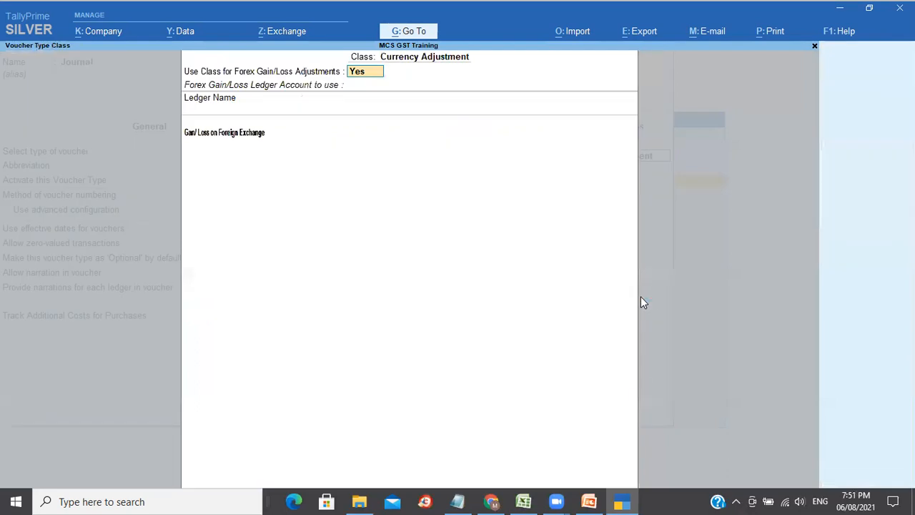
key(Return)
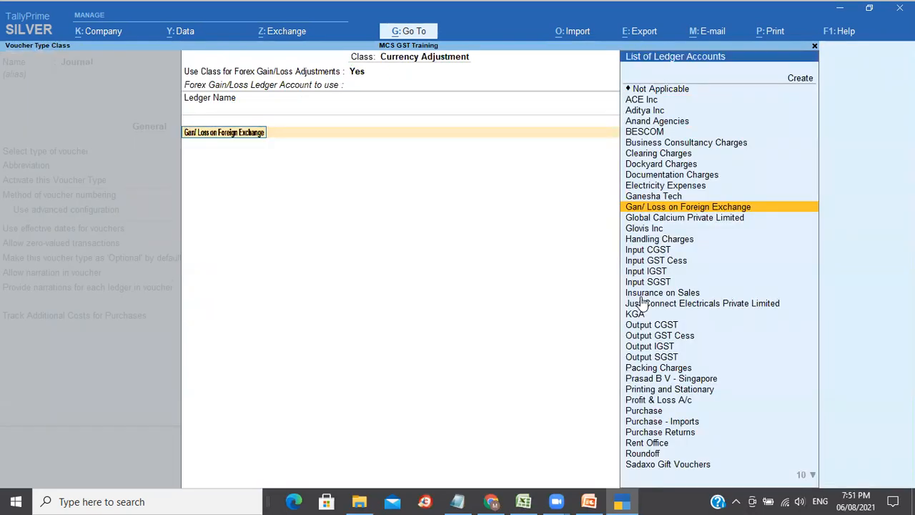
key(Return)
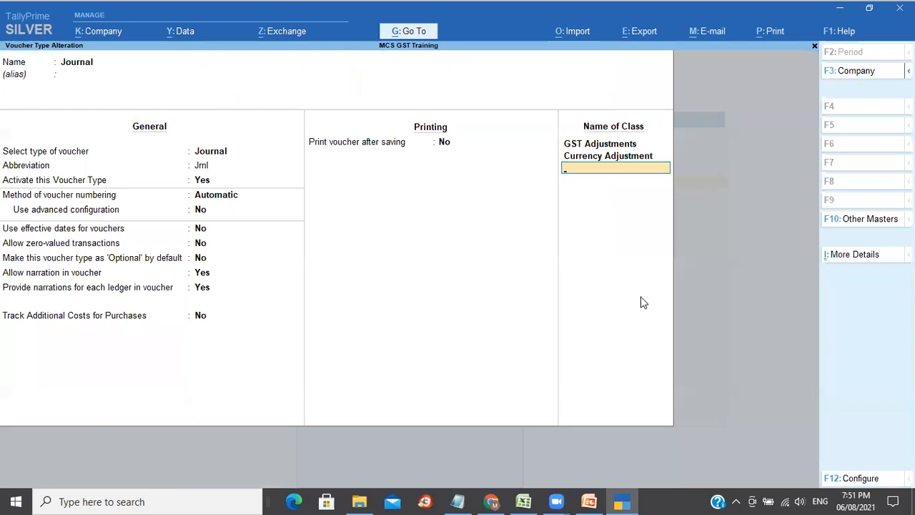
key(Return)
key(Return)
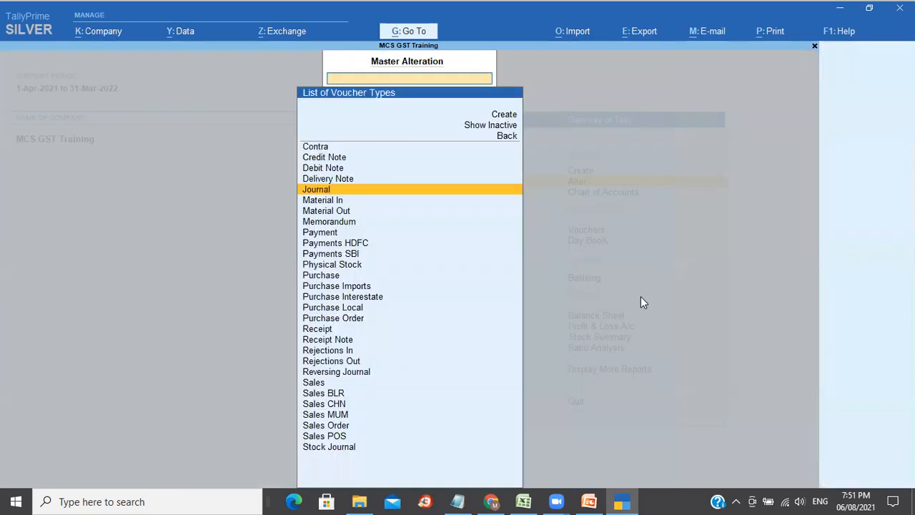
Return to the Gateway of Tally and start a new Journal voucher using the Currency Adjustment class
key(Escape)
key(Escape)
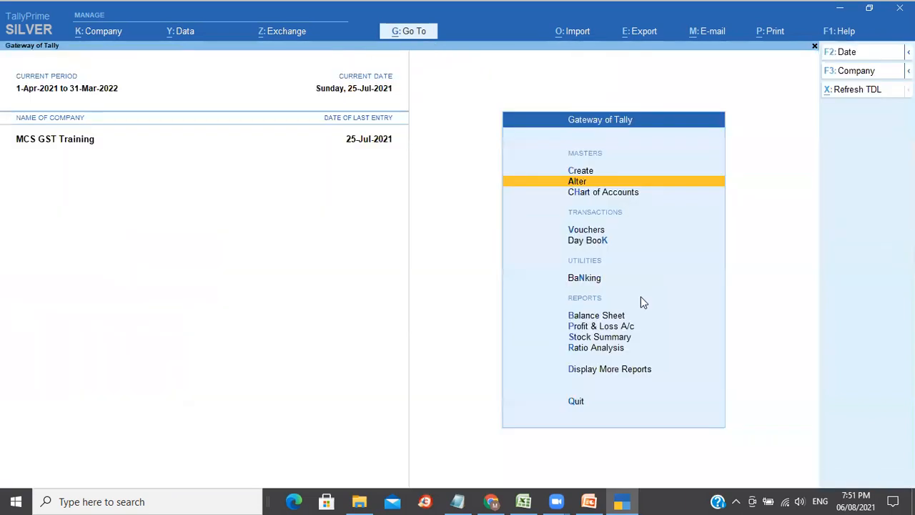
key(Down)
key(Down)
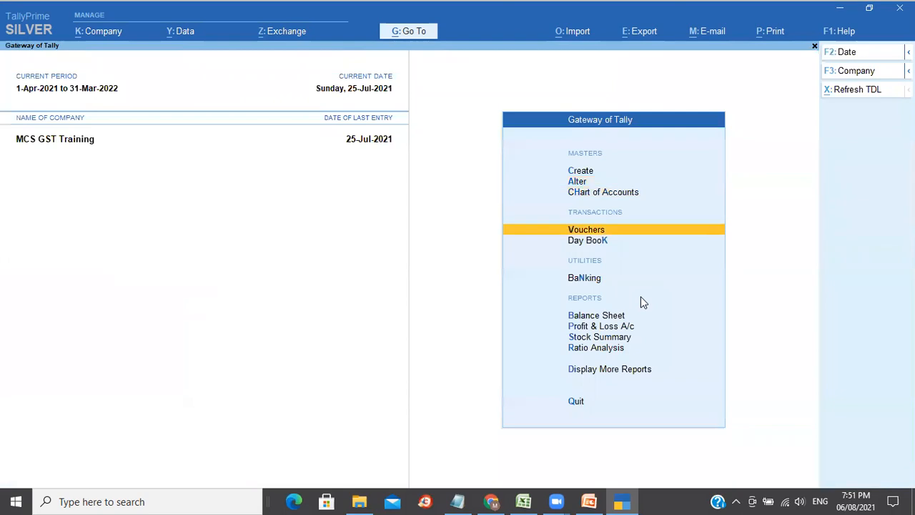
key(Return)
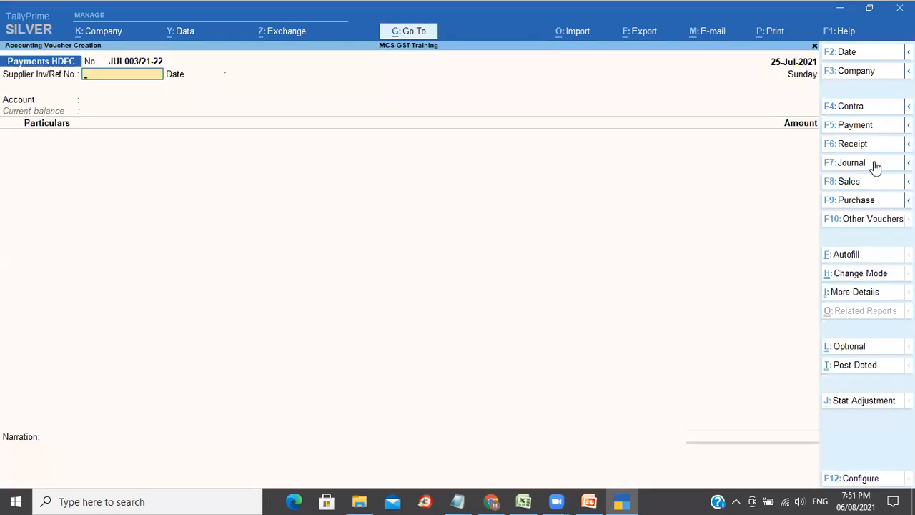
click(850, 163)
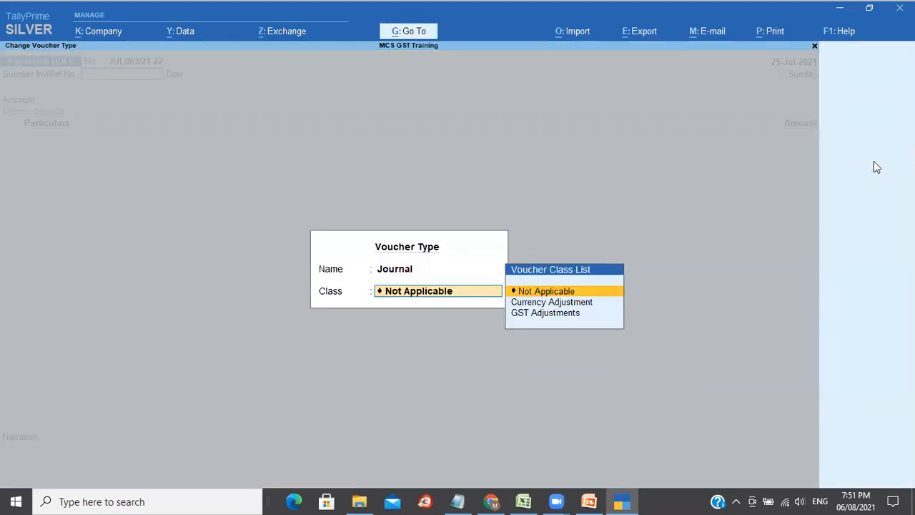
key(Down)
key(Down)
key(Up)
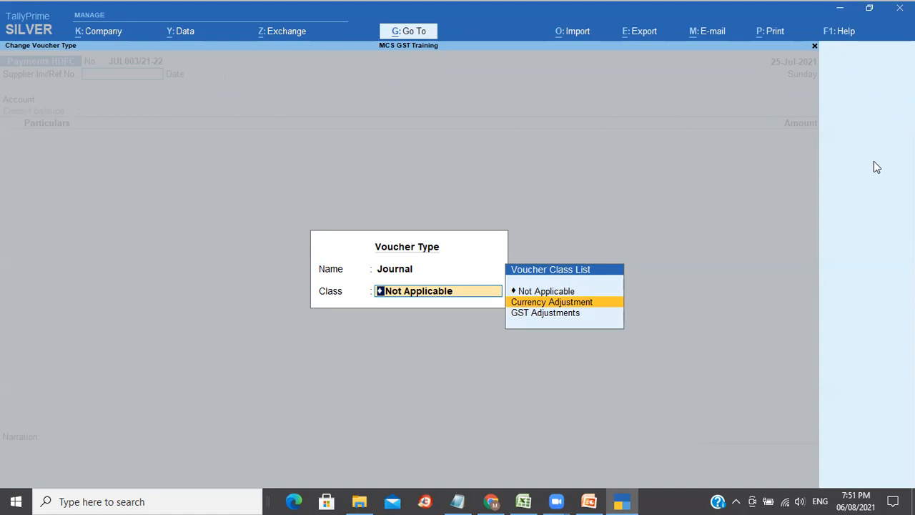
key(Return)
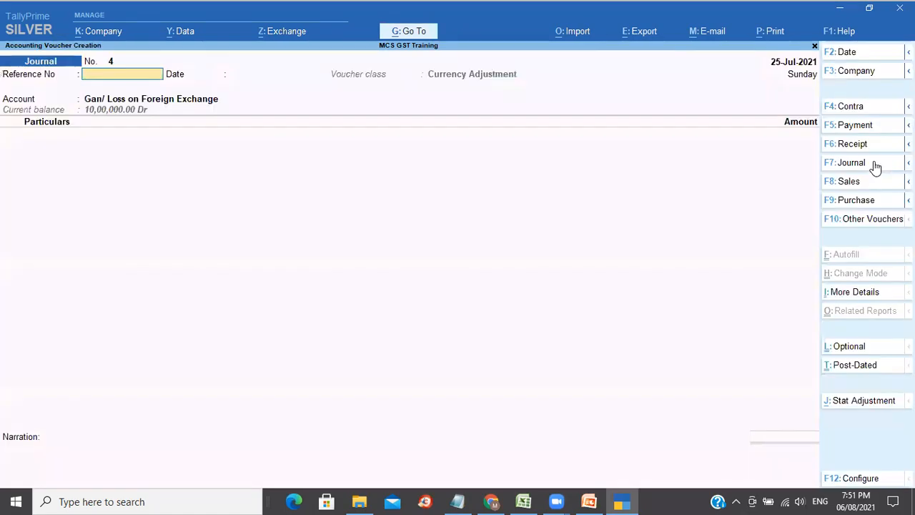
Enter Sree Rama Inc in the journal and allocate 14,00,000 Dr against its pending bill 343142
key(Return)
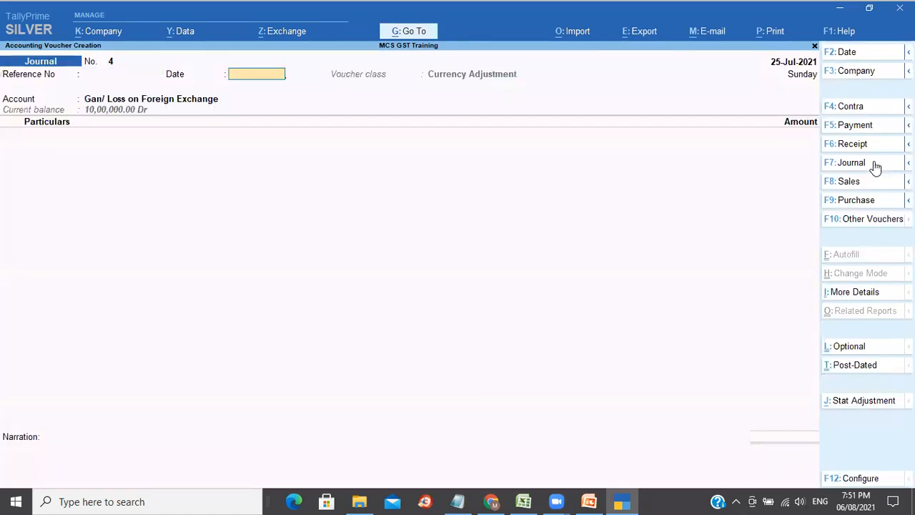
key(Return)
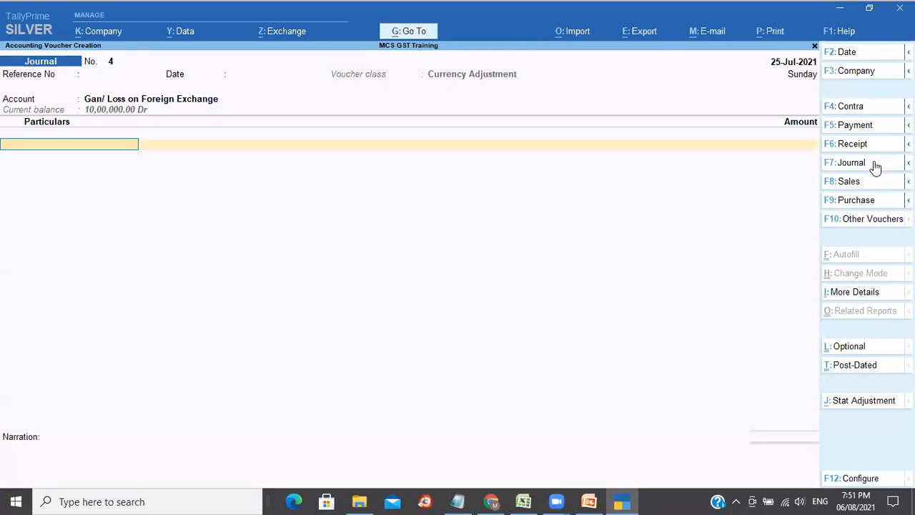
text(Sre)
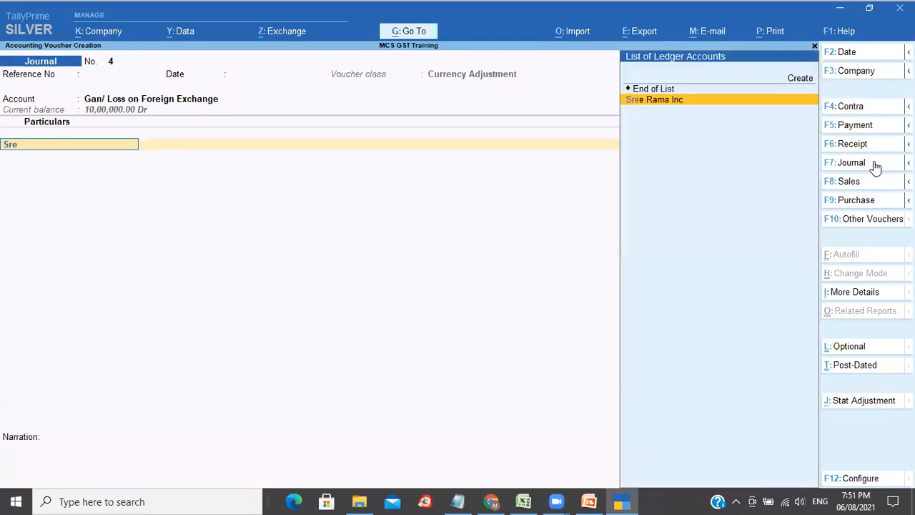
key(Return)
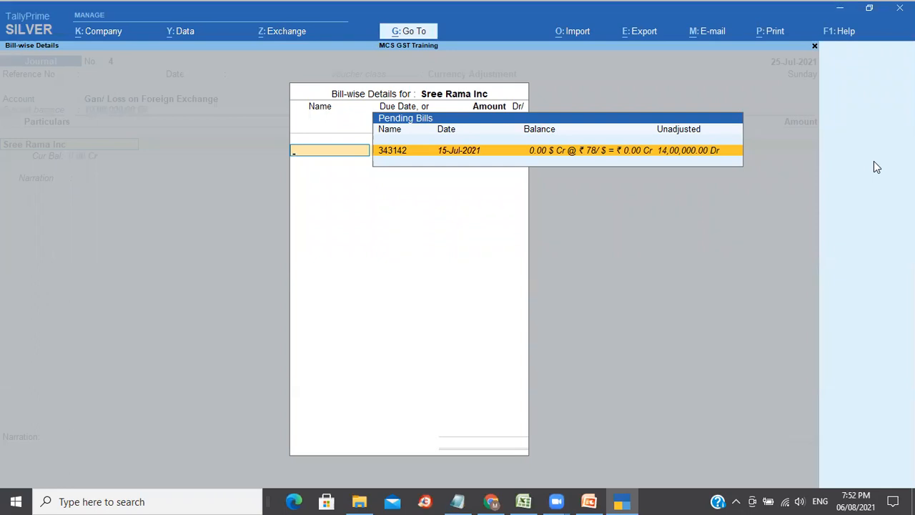
key(Return)
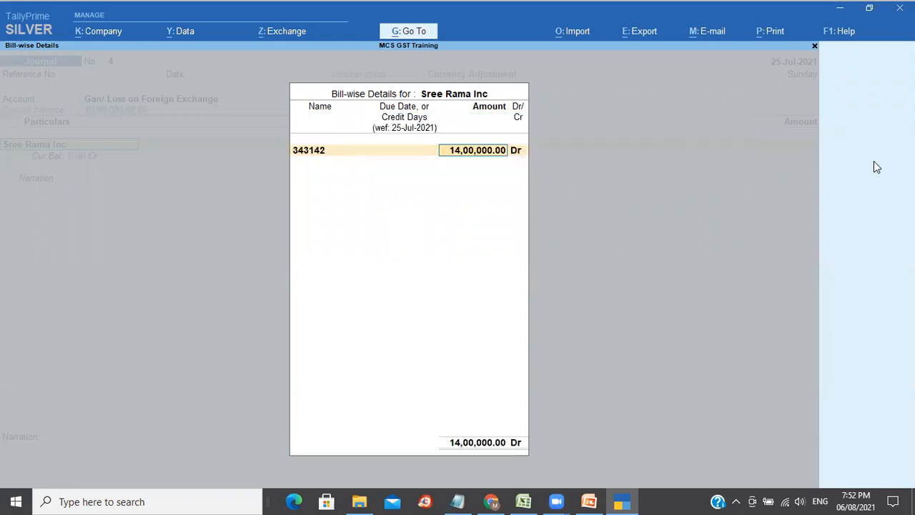
key(Return)
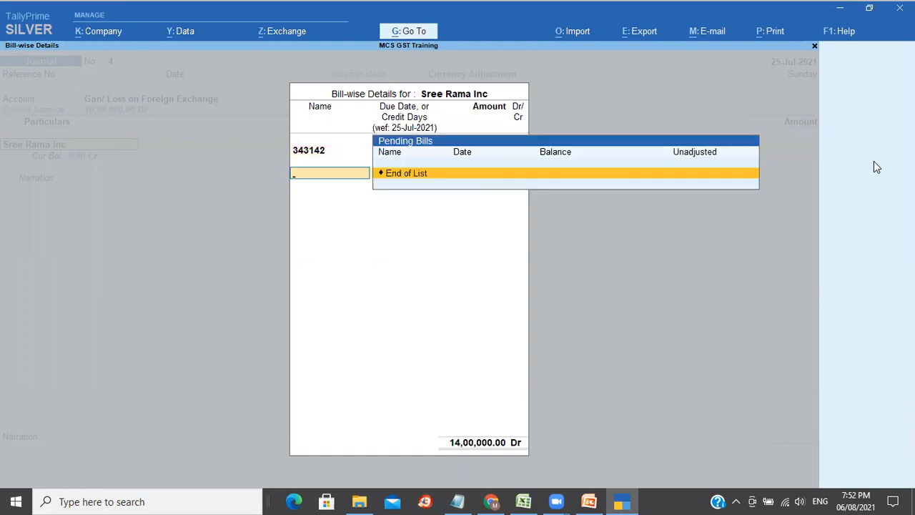
key(Return)
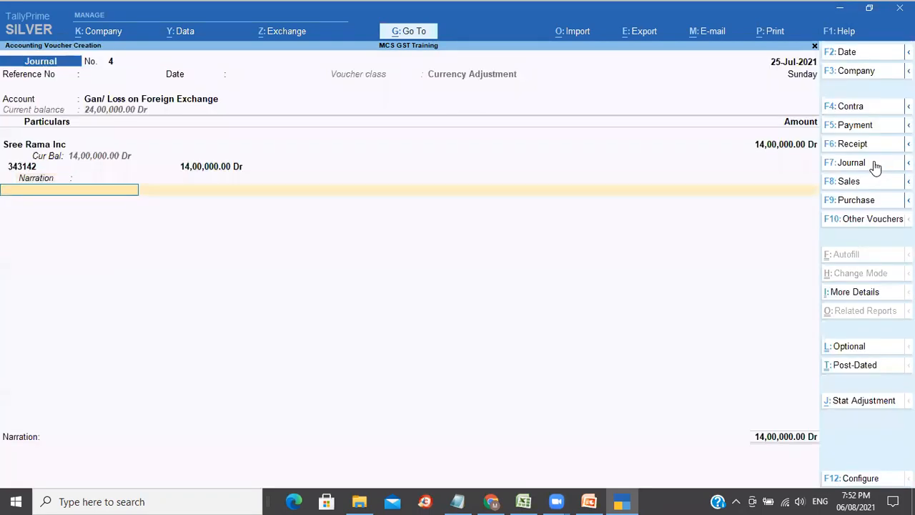
key(Return)
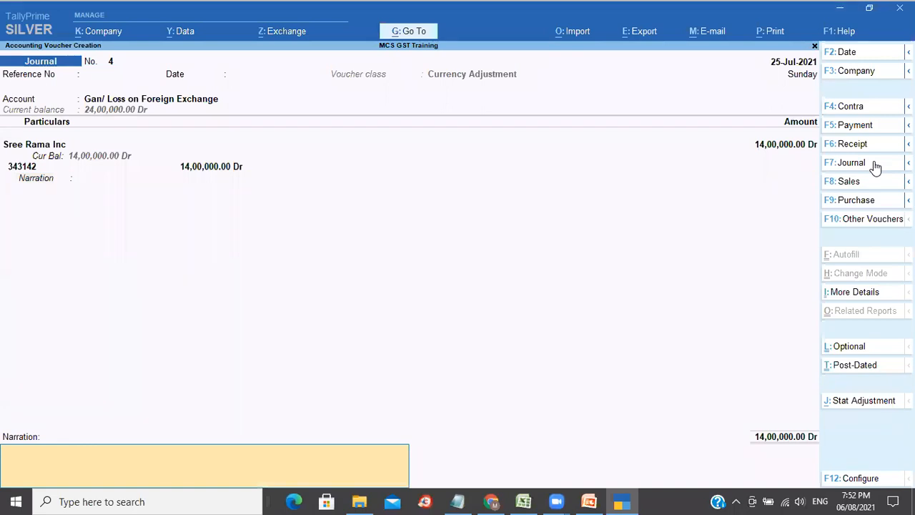
Add the narration "Being adjustment entry updated" to the journal voucher and try to save it
key(alt+Tab)
key(alt+Tab)
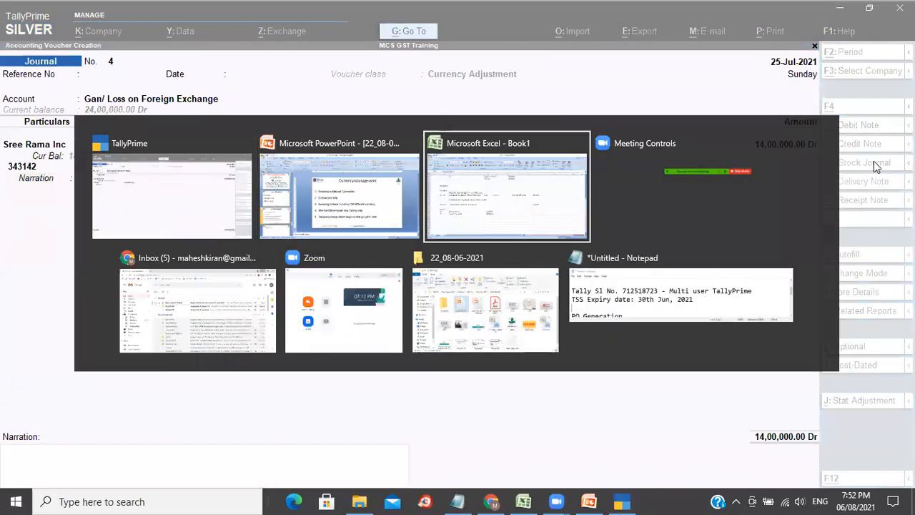
key(alt+Tab)
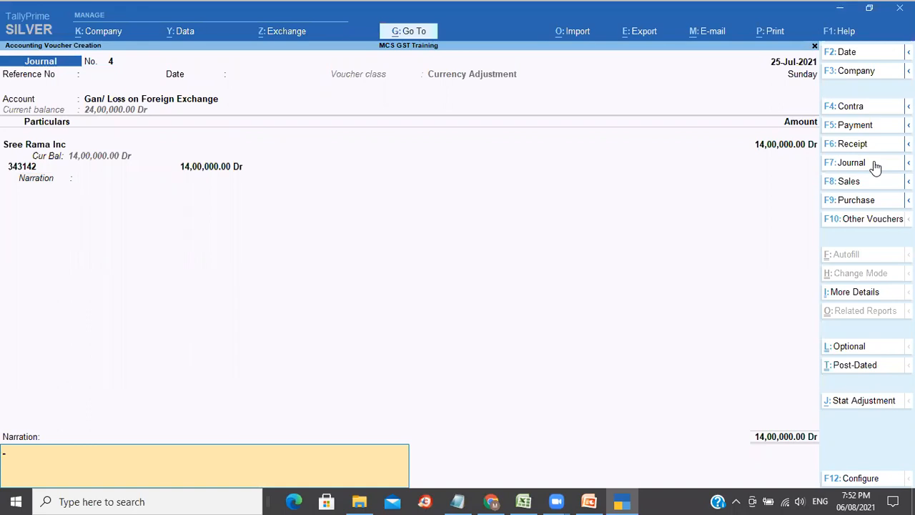
text(Being adjustment entry updated)
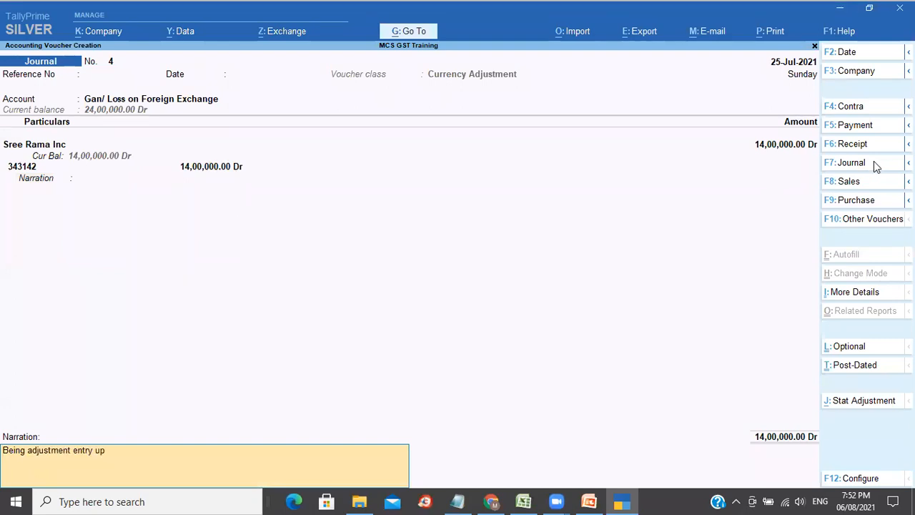
key(Return)
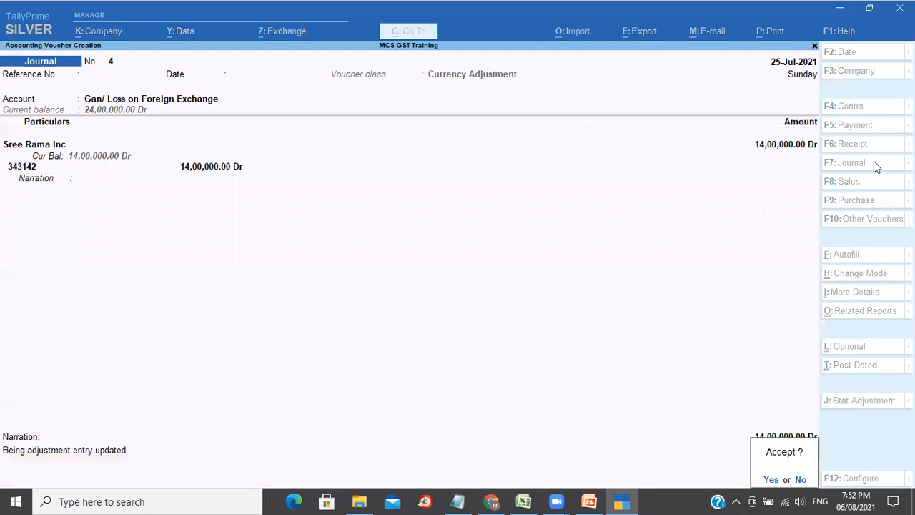
key(Return)
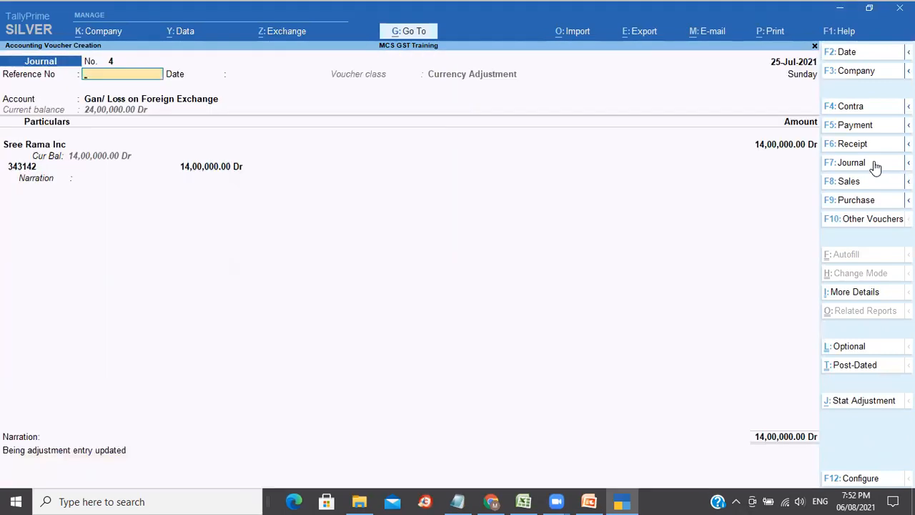
Reopen Sree Rama Inc's bill-wise details and set the amount for bill 343142 to -1400000
key(Return)
key(Return)
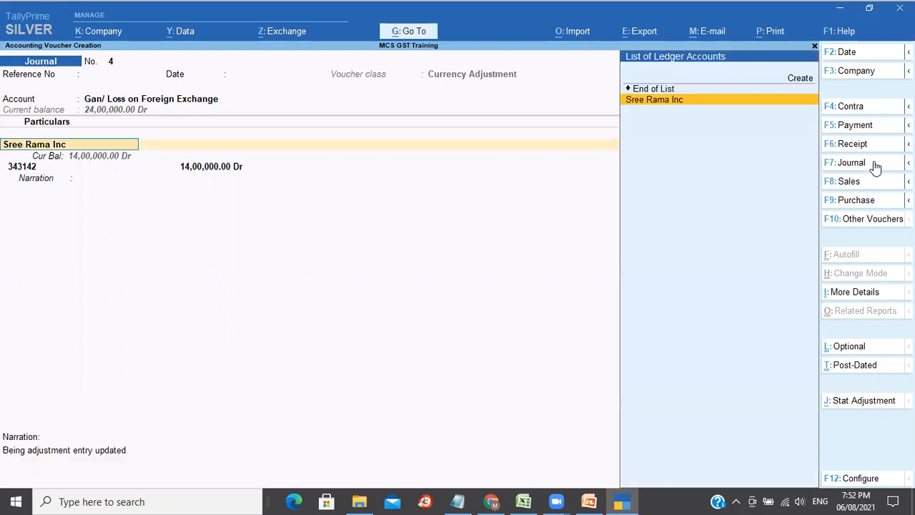
key(Return)
key(Return)
key(Return)
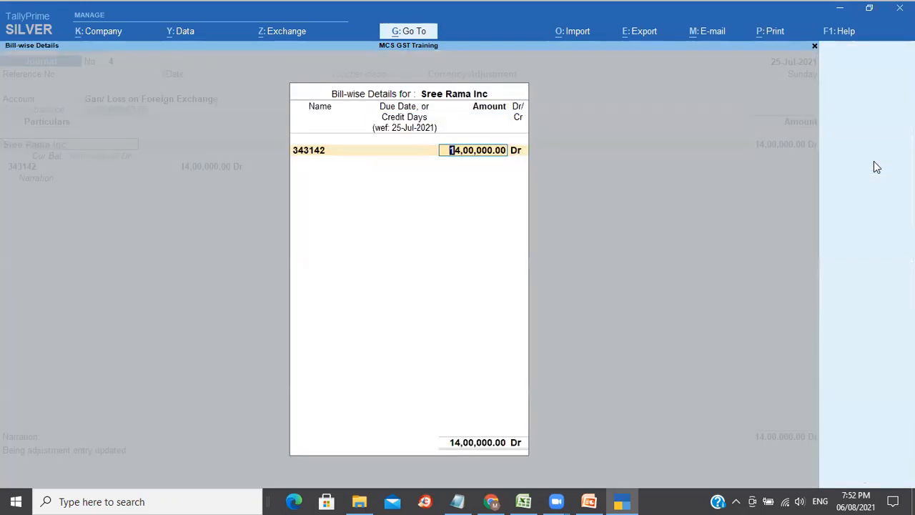
key(Return)
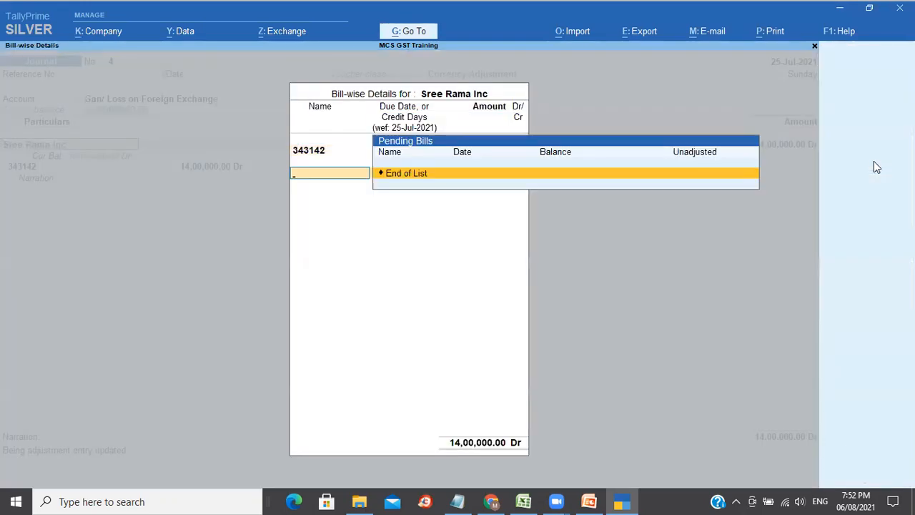
key(BackSpace)
text(-1400000)
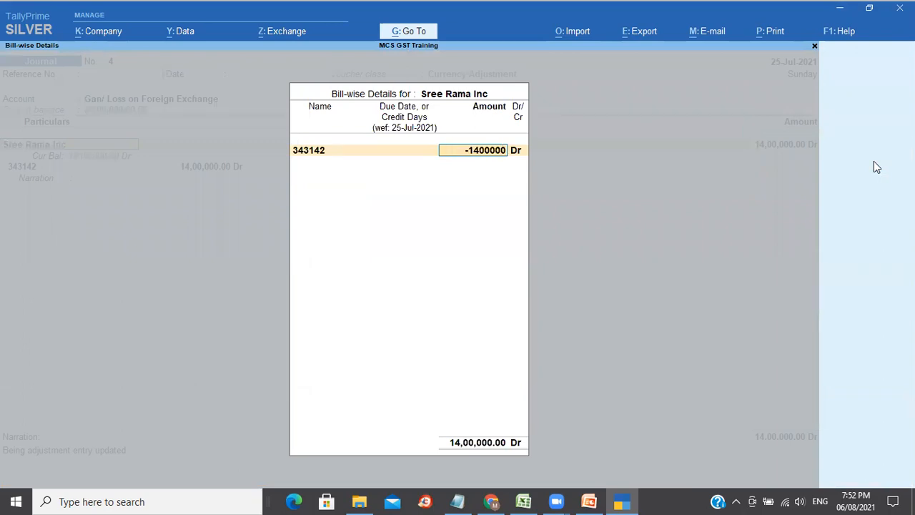
key(Return)
key(Return)
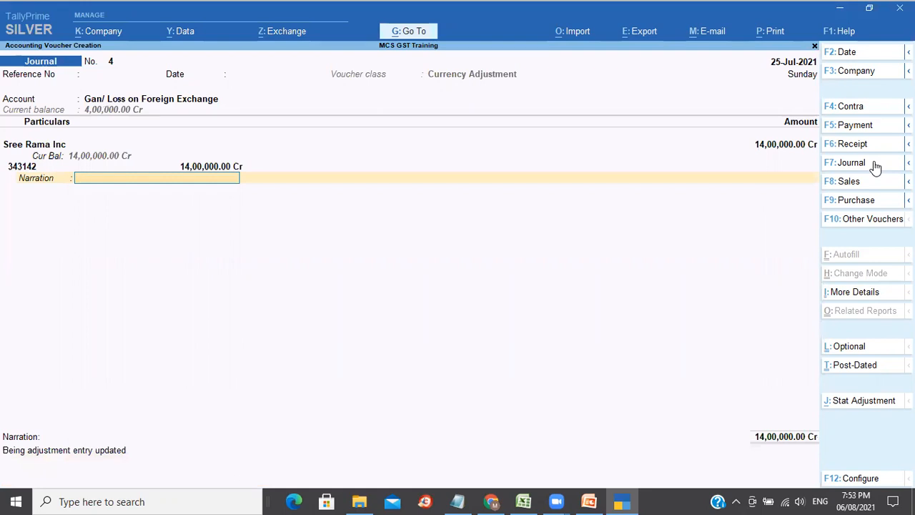
Try to save the journal voucher with the negative bill amount
key(Return)
key(Return)
key(Return)
key(Return)
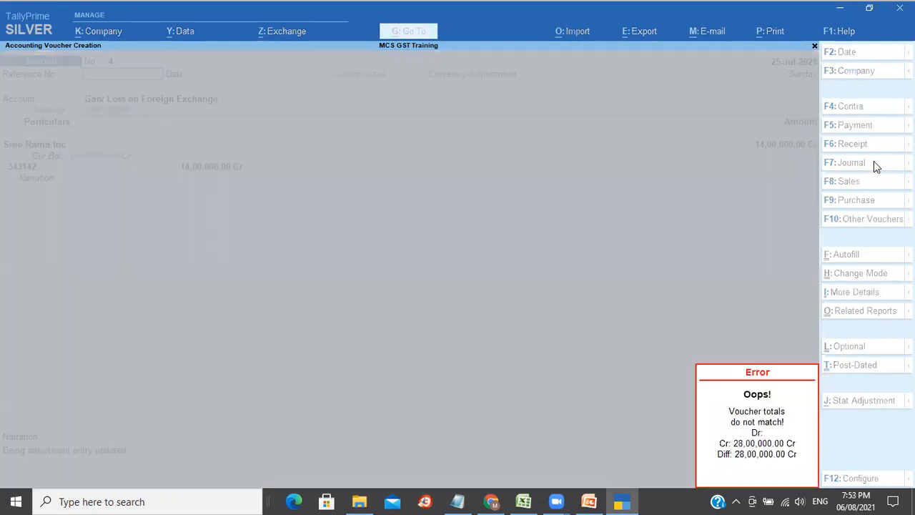
key(Escape)
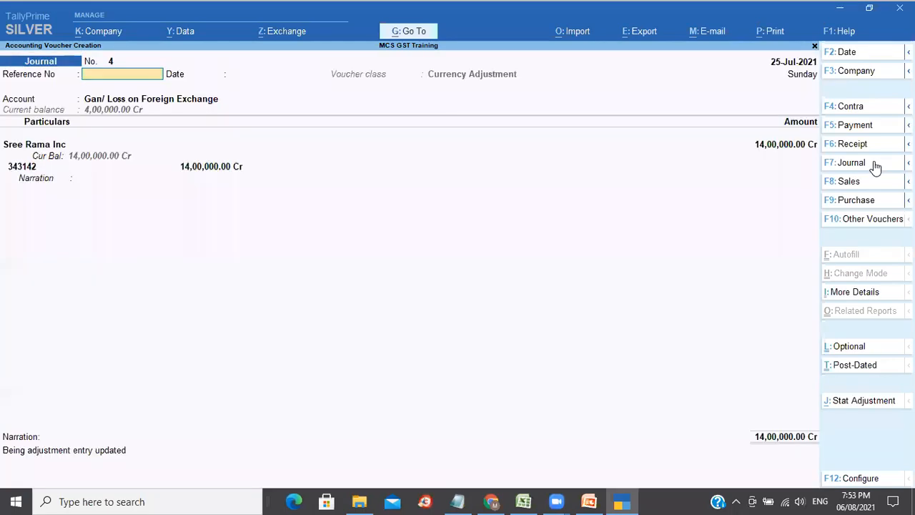
Discard the unsaved Sree Rama Inc entry and go to the particulars of a blank Currency Adjustment journal
key(Escape)
key(Return)
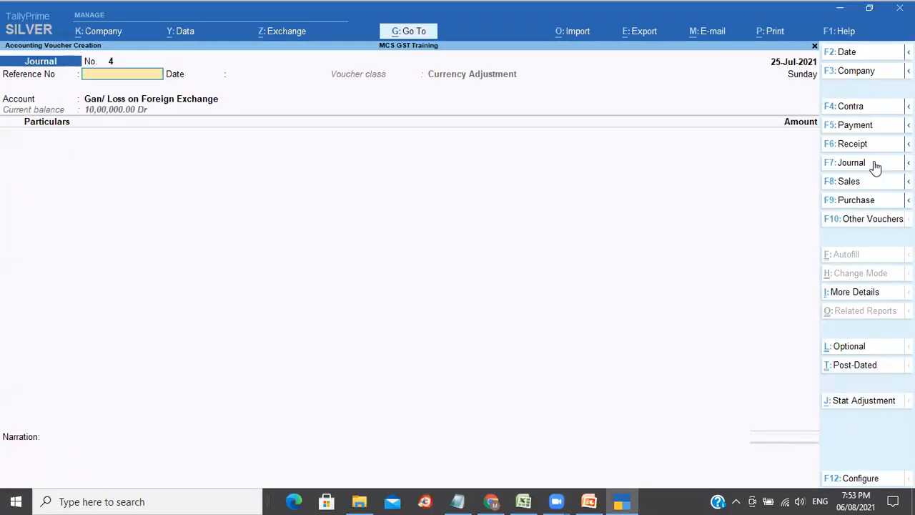
key(Return)
key(Return)
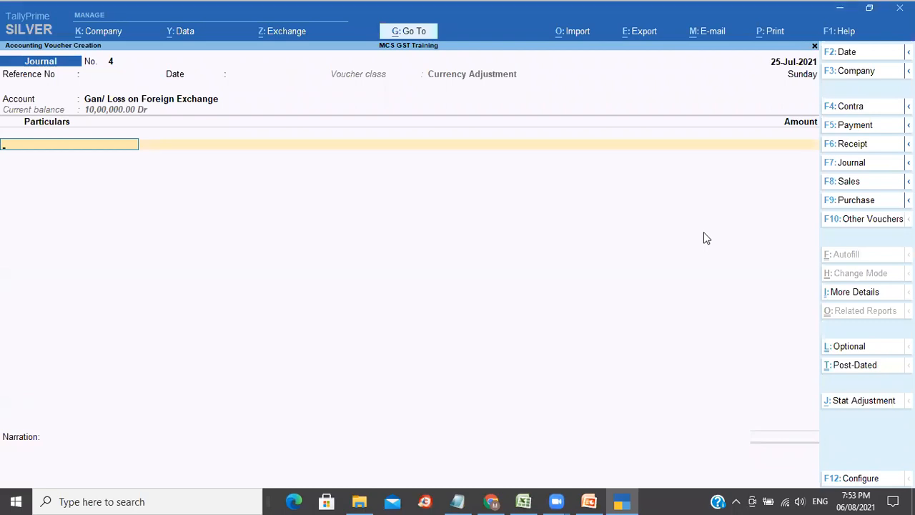
Try to save a Currency Adjustment journal for Sree Rama Inc against bill 343142 for 14,00,000 Dr
text(Sre)
key(Return)
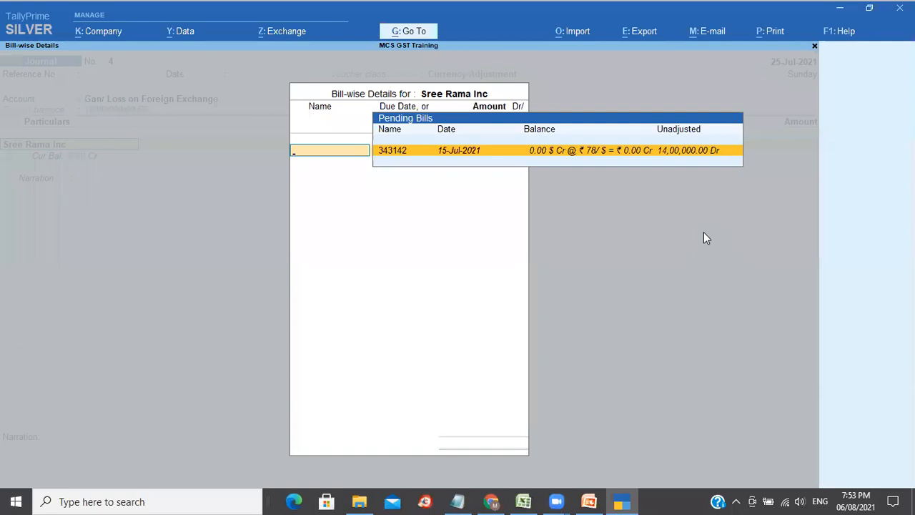
key(Return)
key(Return)
key(Return)
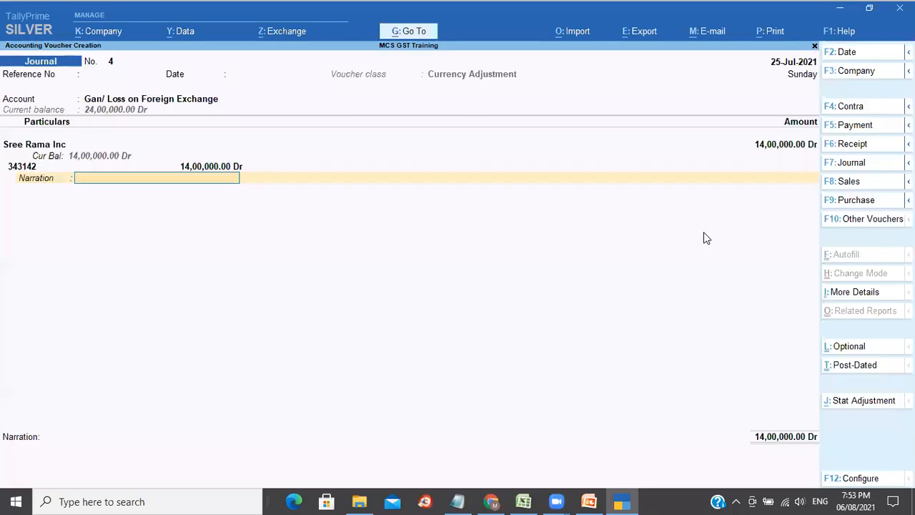
key(Return)
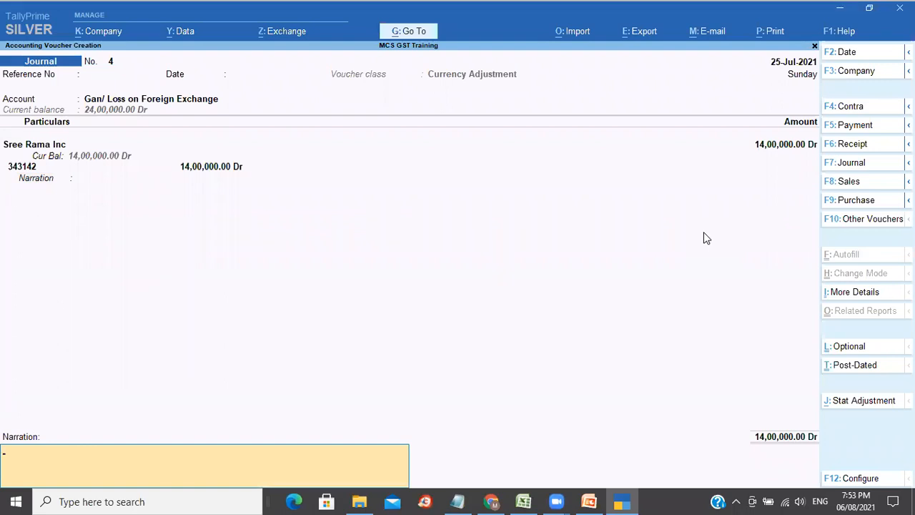
key(Return)
key(Return)
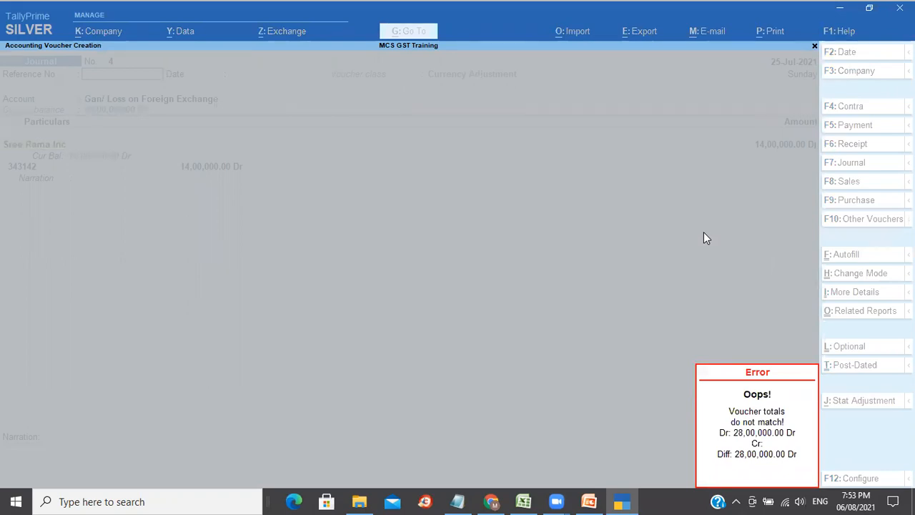
key(Escape)
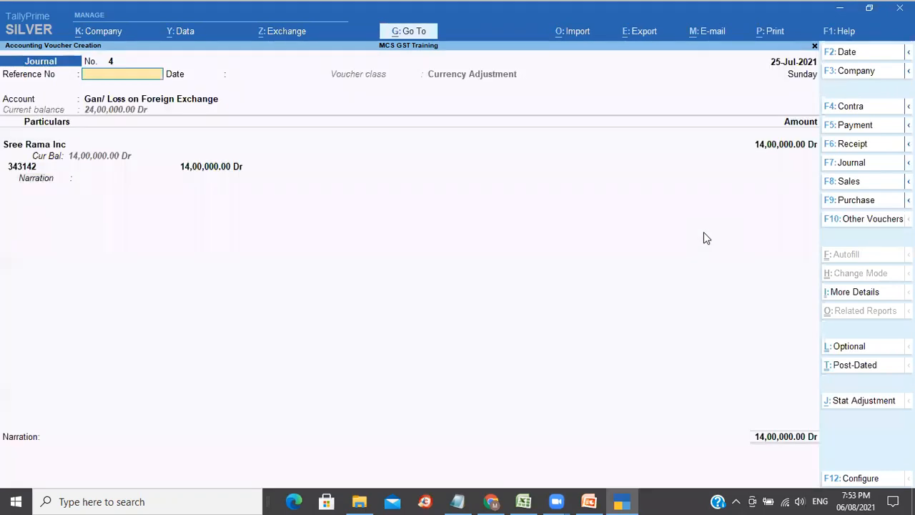
Discard the unsaved entry and set the journal's voucher class to Not Applicable
key(Escape)
key(Return)
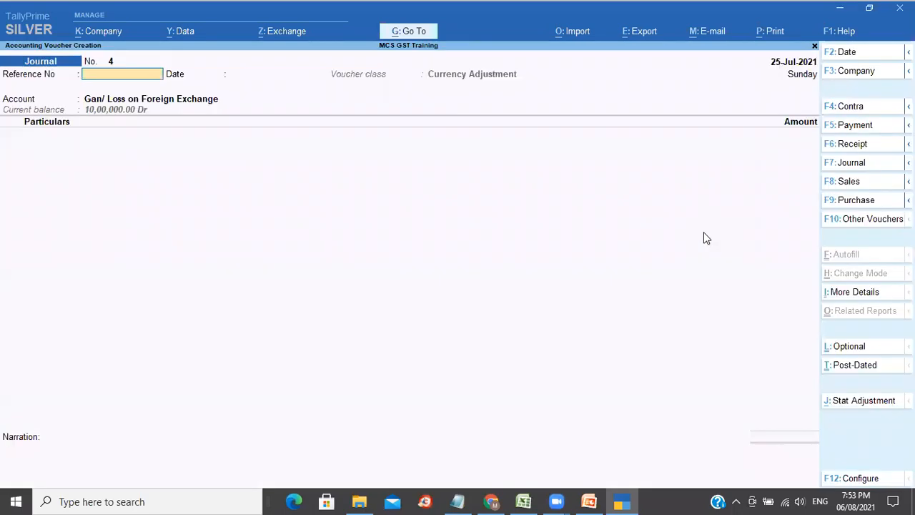
click(864, 165)
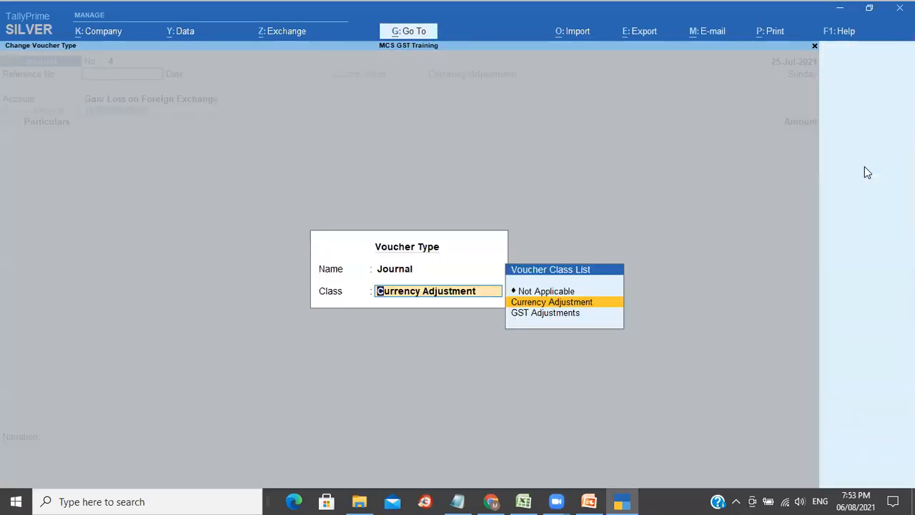
key(Up)
key(Return)
key(Return)
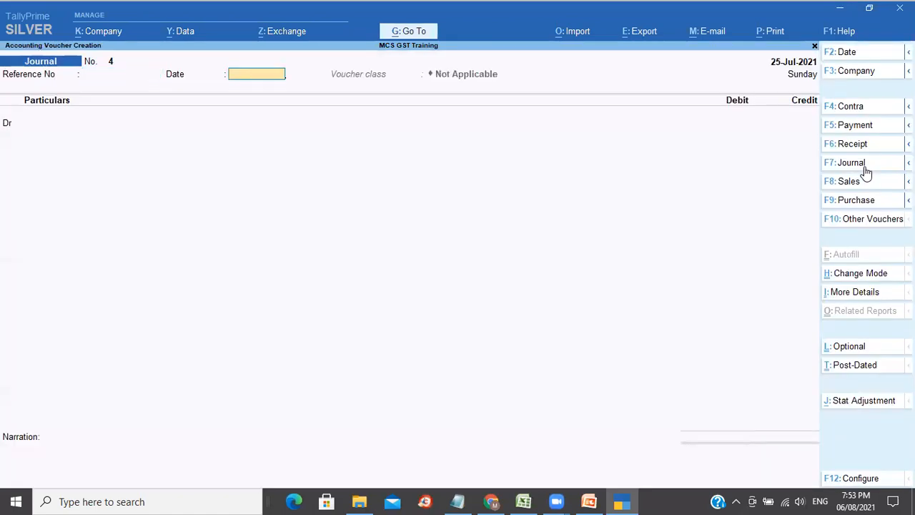
Enter Sree Rama Inc as the debit party, allocating 14,00,000 as Agst Ref to bill 343142
key(Return)
text(sre)
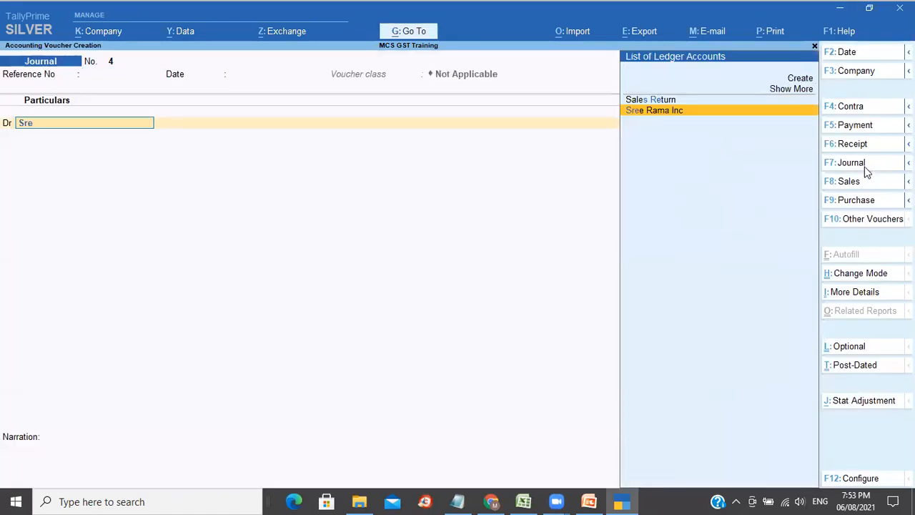
key(Return)
key(Return)
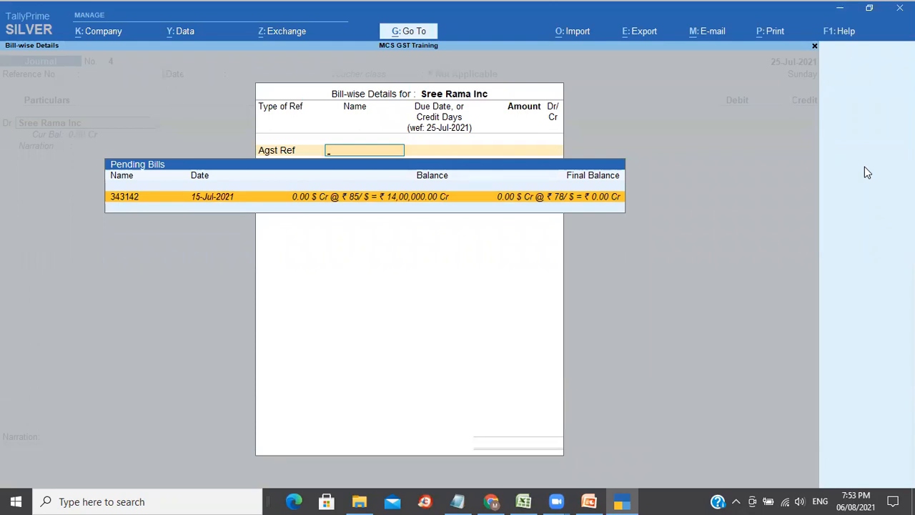
key(Return)
text(14)
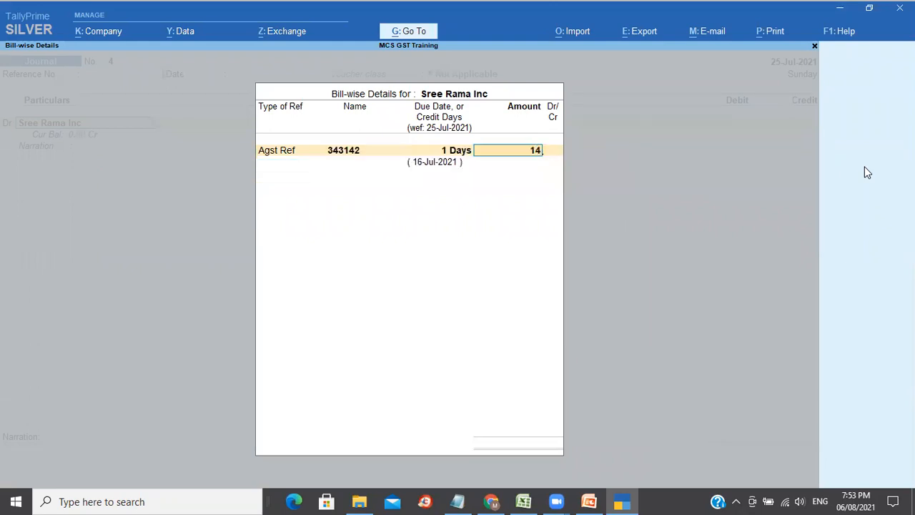
text(,00,00000)
Set the allocation for bill 343142 to Dr, end the bill-wise list and leave the Sree Rama Inc ledger narration blank
key(Return)
key(Return)
text(4)
key(BackSpace)
key(BackSpace)
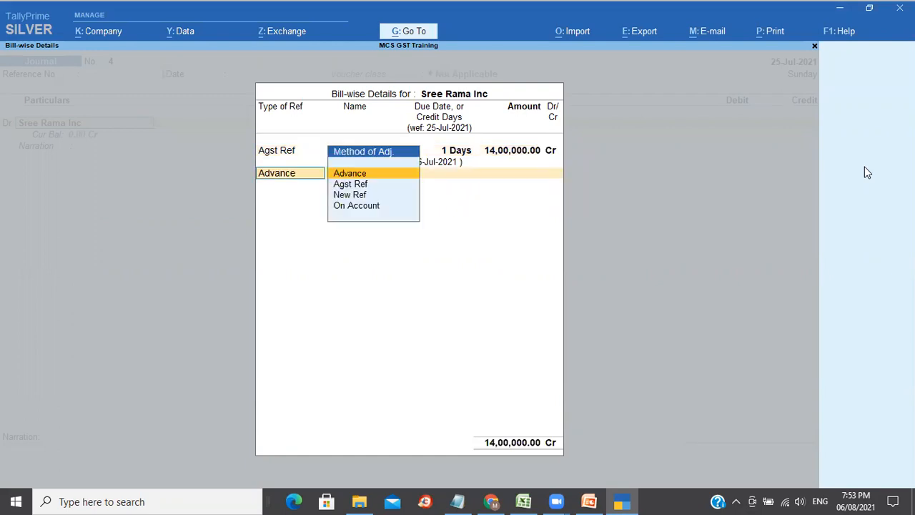
key(BackSpace)
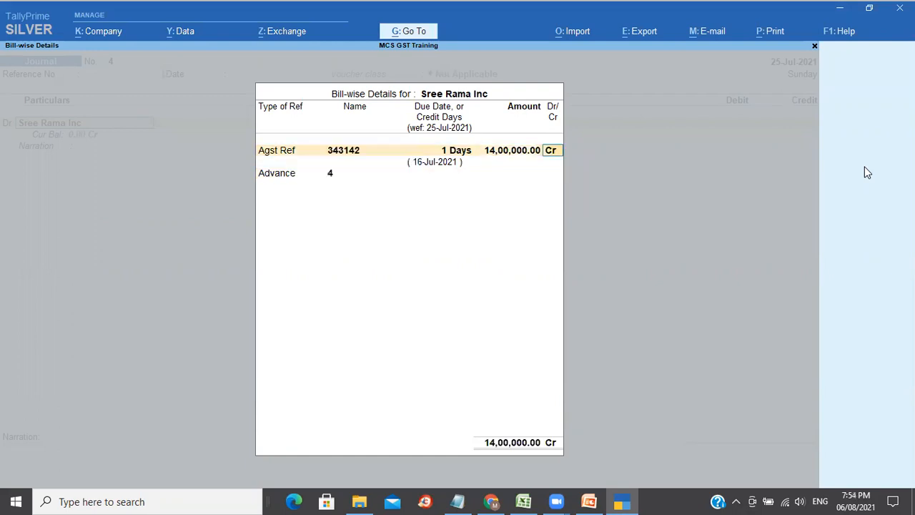
text(d)
key(Return)
key(Return)
key(BackSpace)
key(BackSpace)
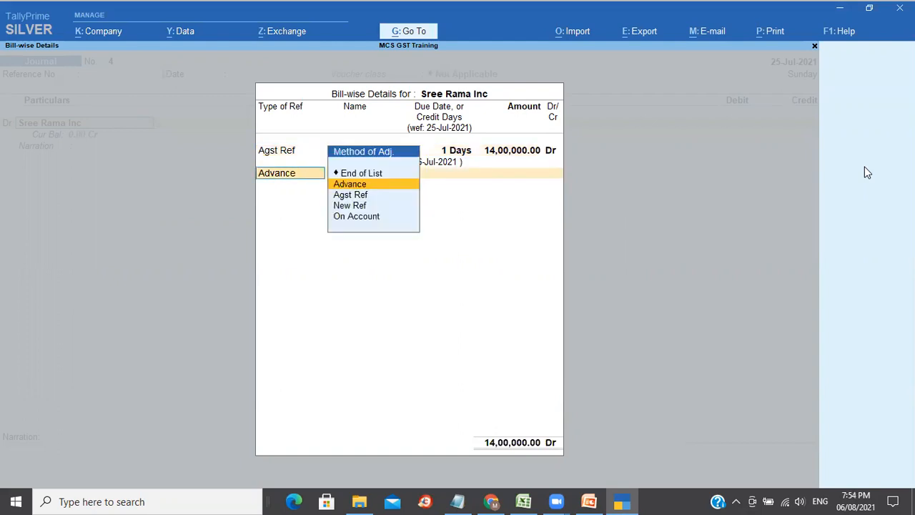
key(Up)
key(Return)
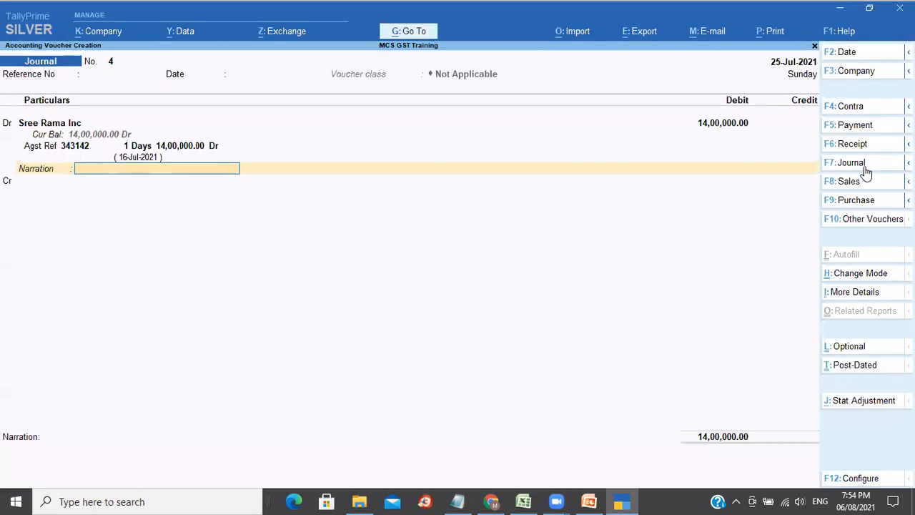
key(Return)
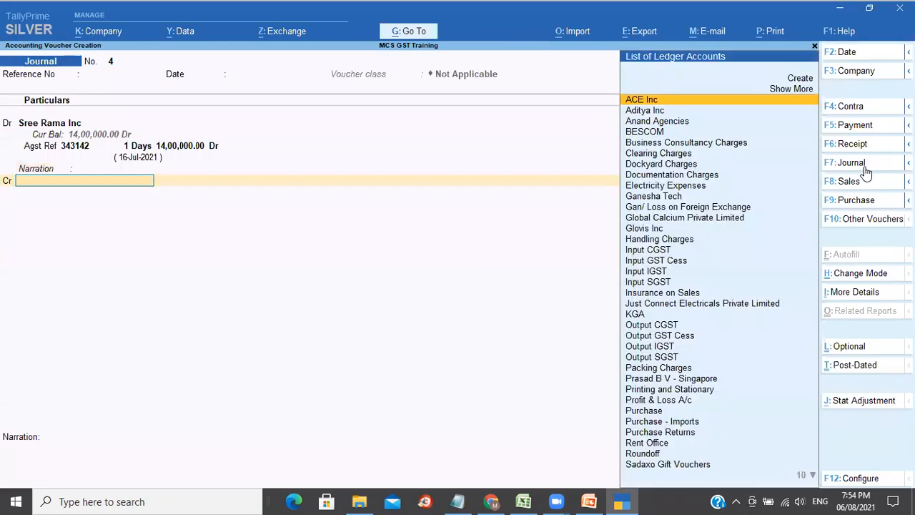
Credit the Gan/ Loss on Foreign Exchange ledger with 14,00,000 in the journal voucher
text(gan)
key(Down)
key(Return)
key(Return)
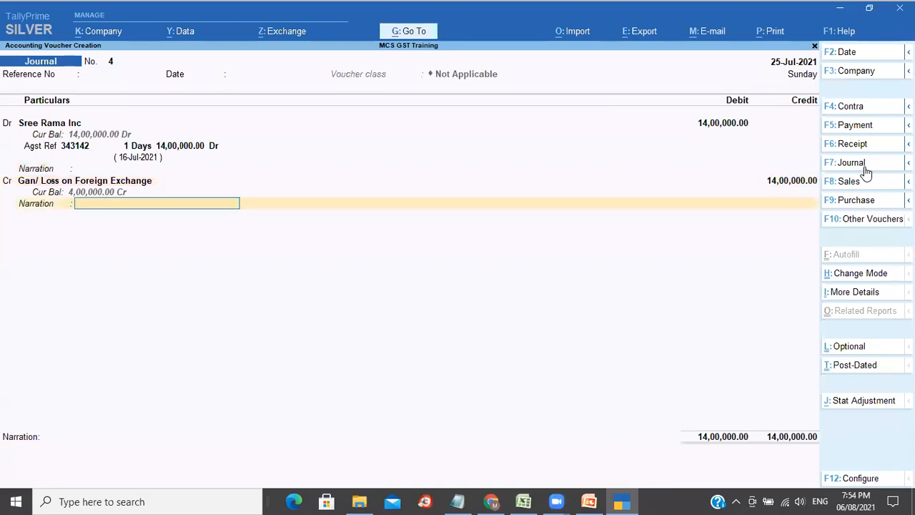
Add the narration "Being adj entry passed", save the journal voucher and return to the Gateway of Tally
key(Return)
text(Being adj entry passed)
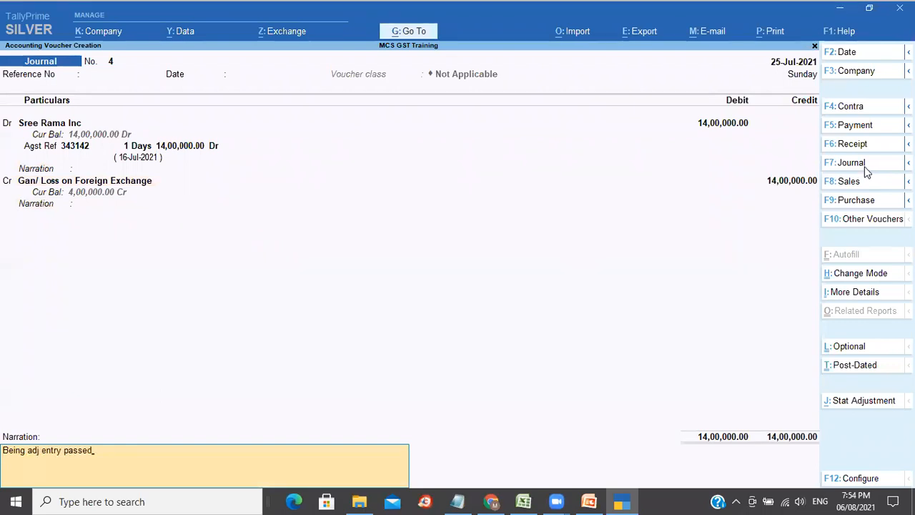
key(Return)
key(Return)
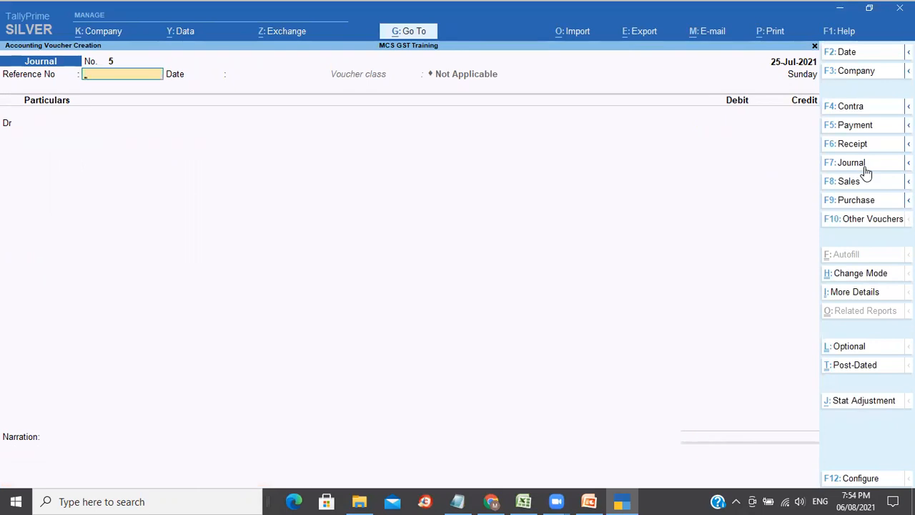
key(Escape)
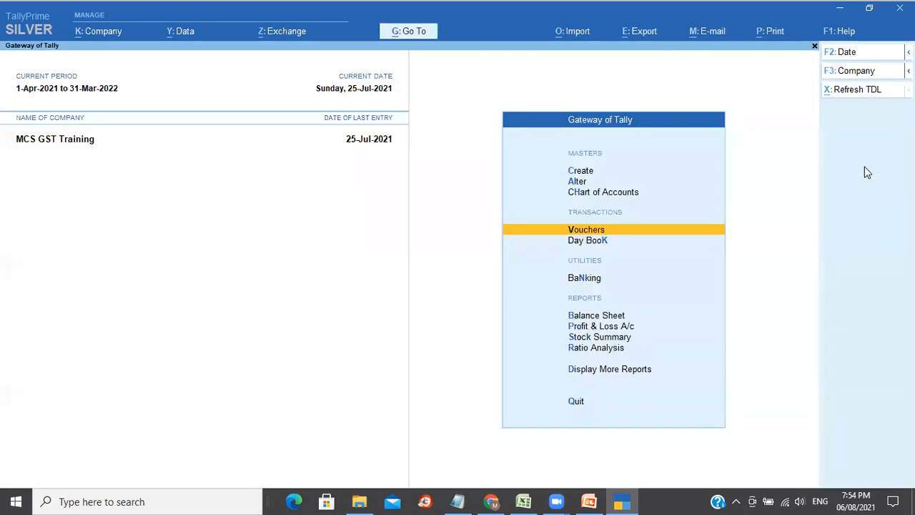
Check the Balance Sheet's liabilities for any unadjusted forex difference, then close the report
key(Down)
key(Down)
key(Down)
key(Down)
key(Up)
key(Return)
key(Down)
key(Down)
key(Down)
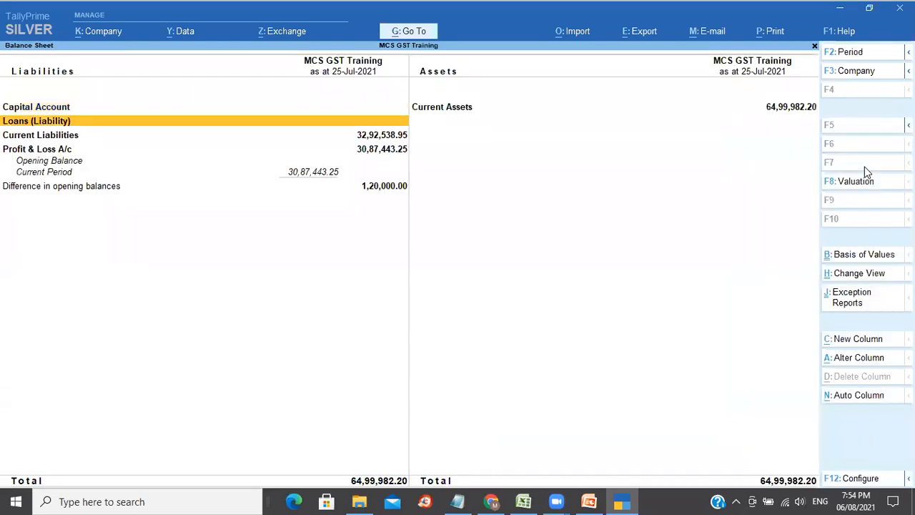
key(Up)
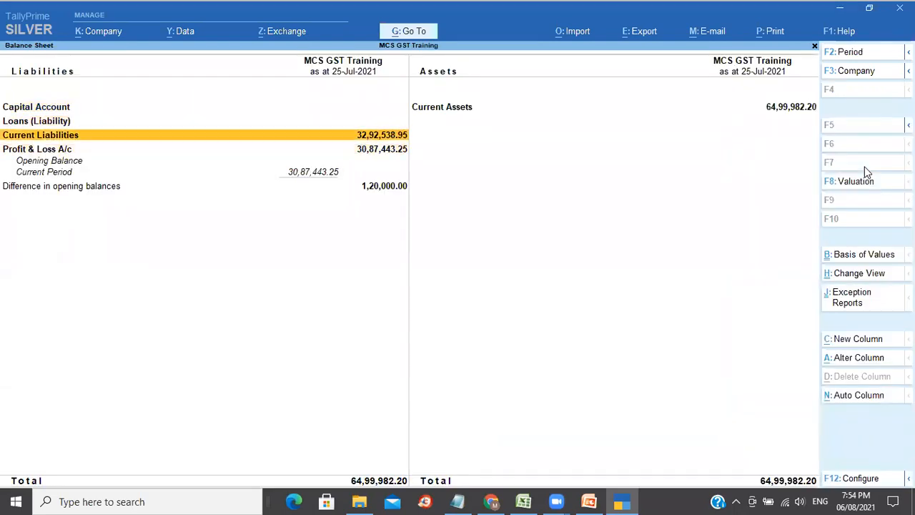
key(Down)
key(Escape)
Open the Profit & Loss A/c and expand Indirect Expenses to its ledgers
key(Down)
key(Return)
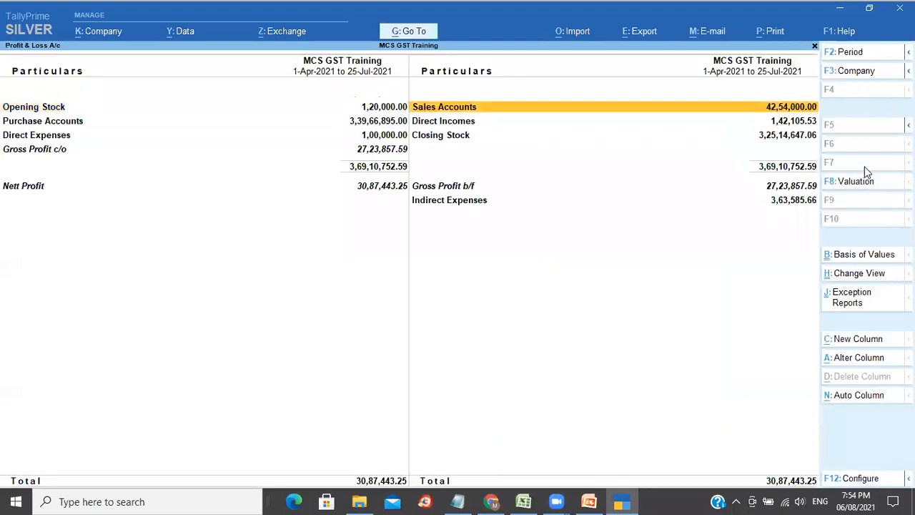
key(Down)
key(Down)
key(Down)
key(Down)
key(shift+Return)
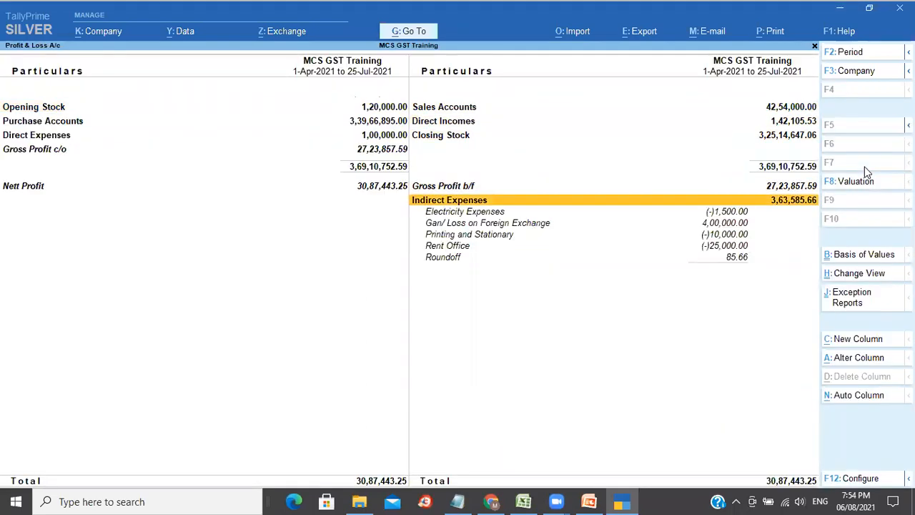
Examine the Gan/ Loss on Foreign Exchange line and the Nett Profit in the Profit & Loss A/c
key(Down)
key(Down)
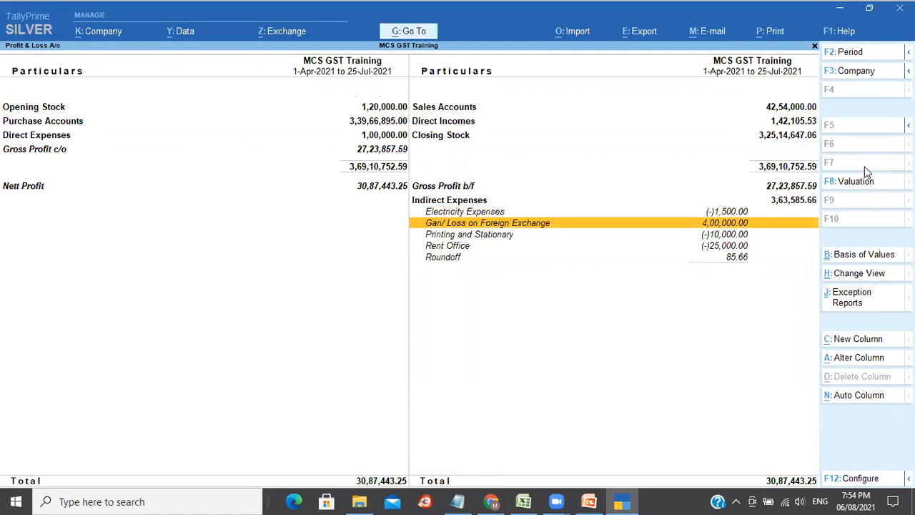
key(Up)
key(Up)
key(Left)
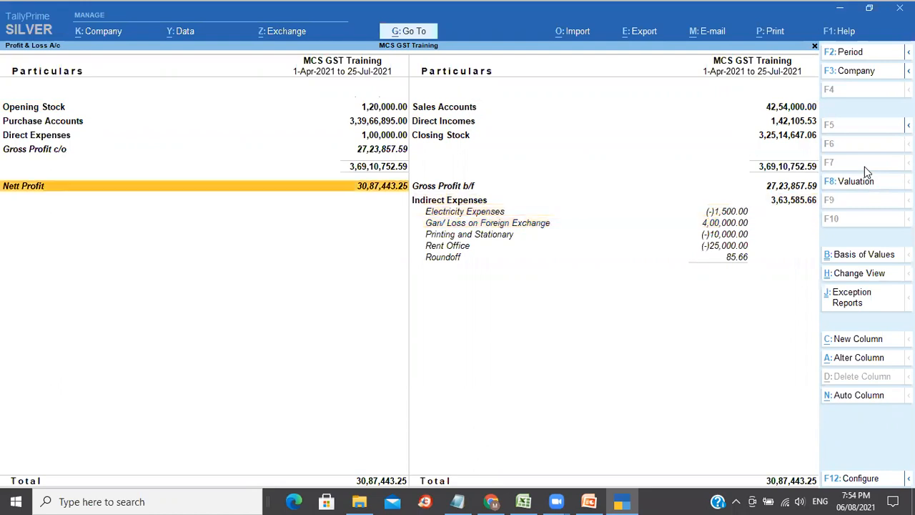
key(Right)
key(Down)
key(Down)
key(Down)
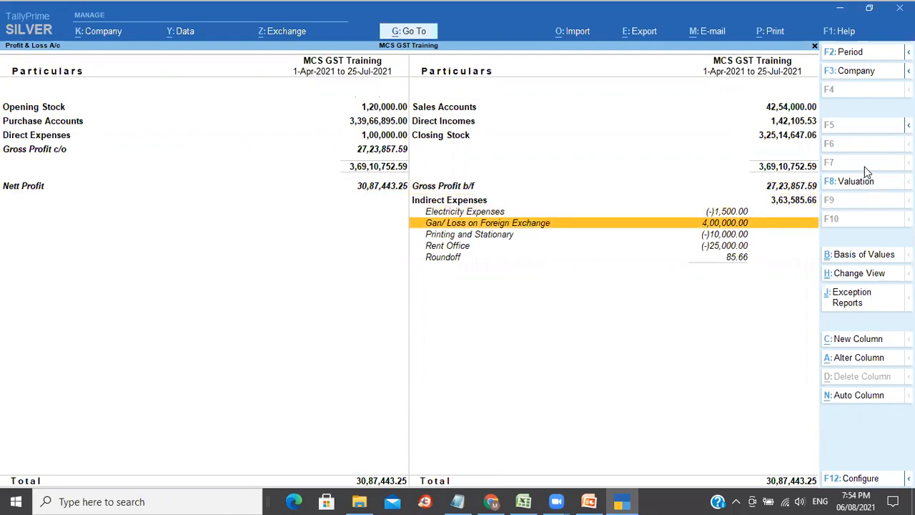
Review the July ledger vouchers behind Gan/ Loss on Foreign Exchange and return to the Gateway of Tally
key(Return)
key(Return)
key(Down)
key(Up)
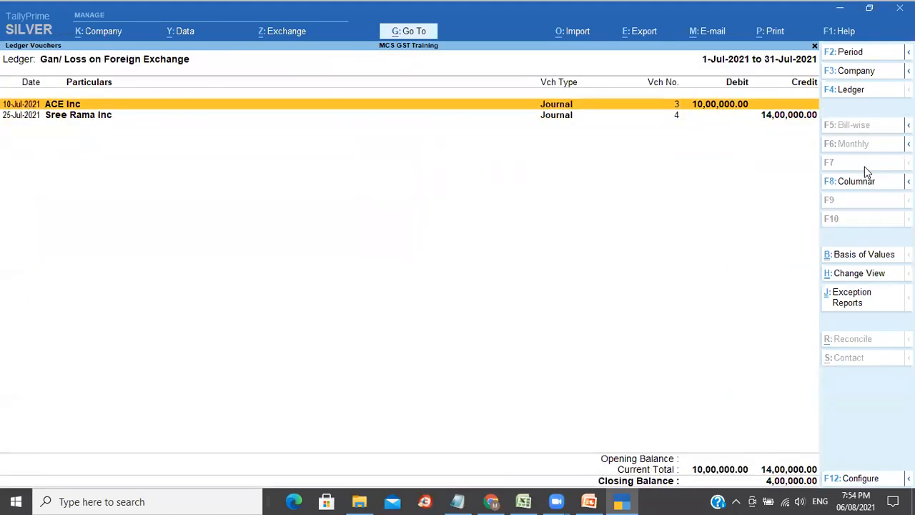
key(Down)
key(Escape)
key(Escape)
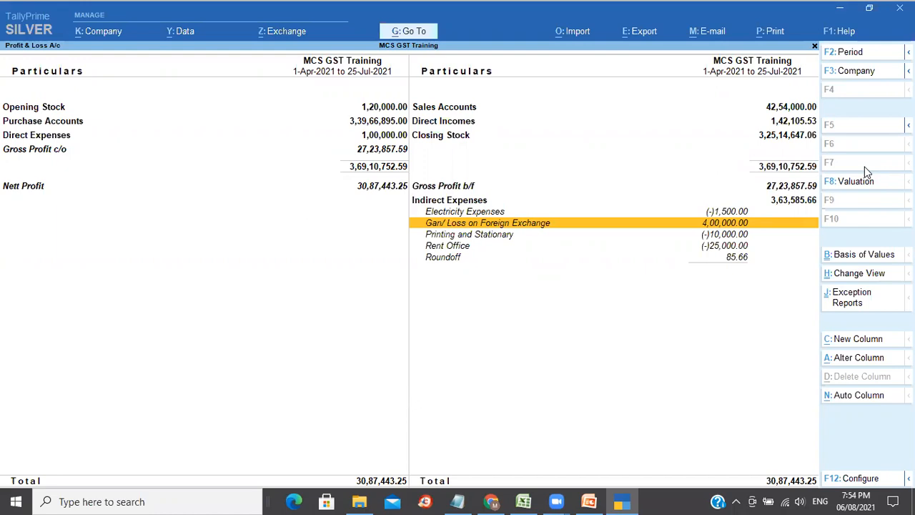
key(Escape)
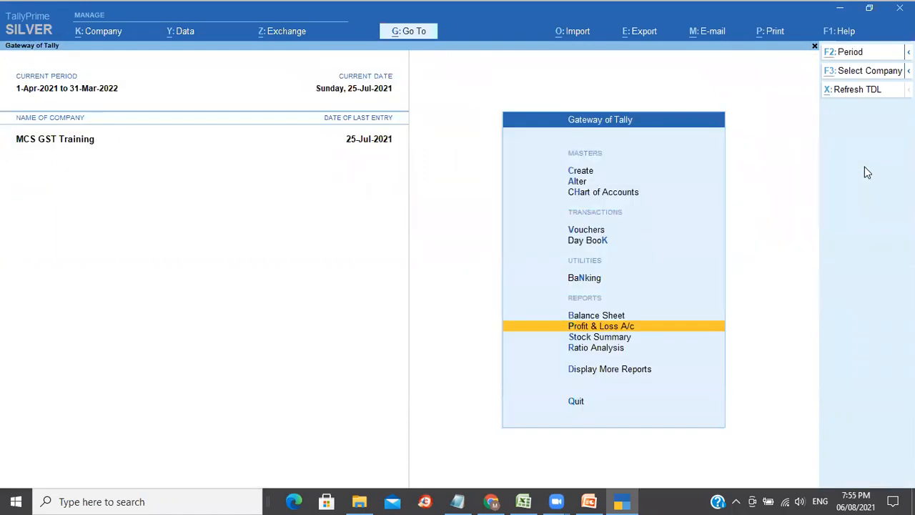
Review the Scenario 2 journal in the Excel workbook, then switch to the Currency Management slide in PowerPoint
key(alt+Tab)
key(alt+Tab)
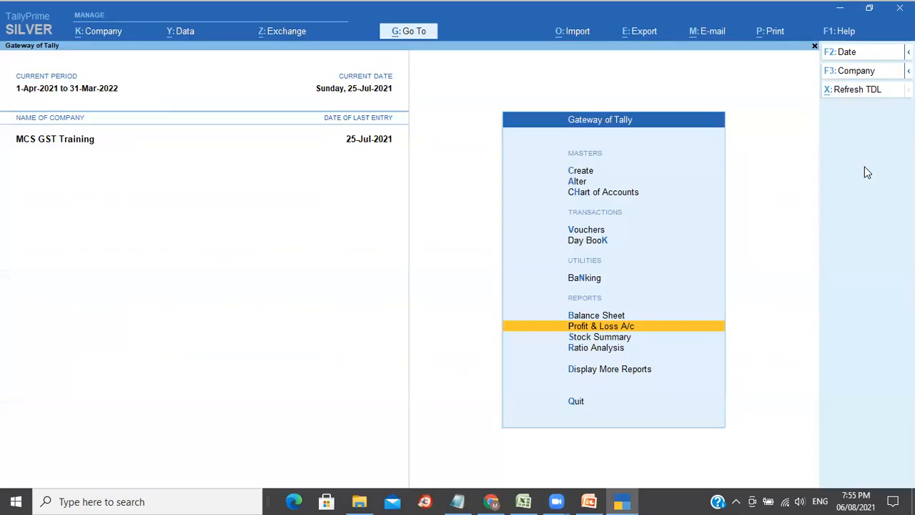
key(alt+Tab)
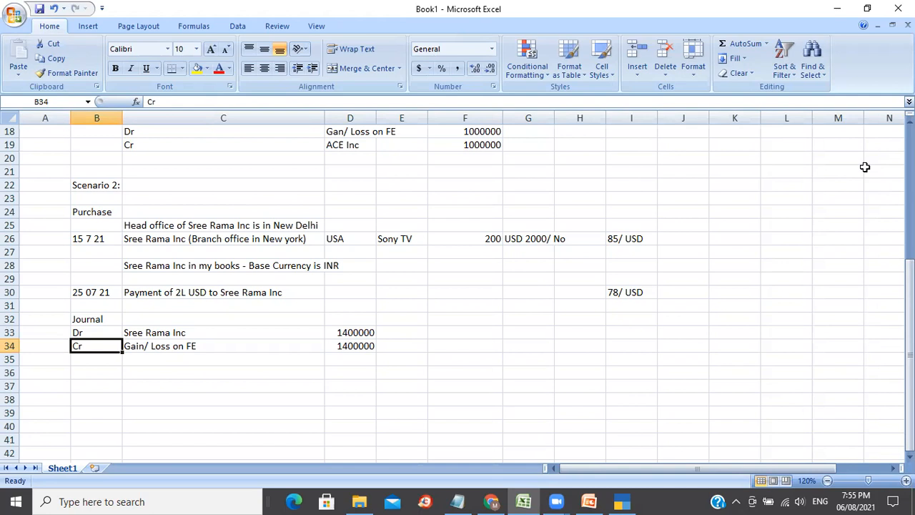
key(alt+Tab)
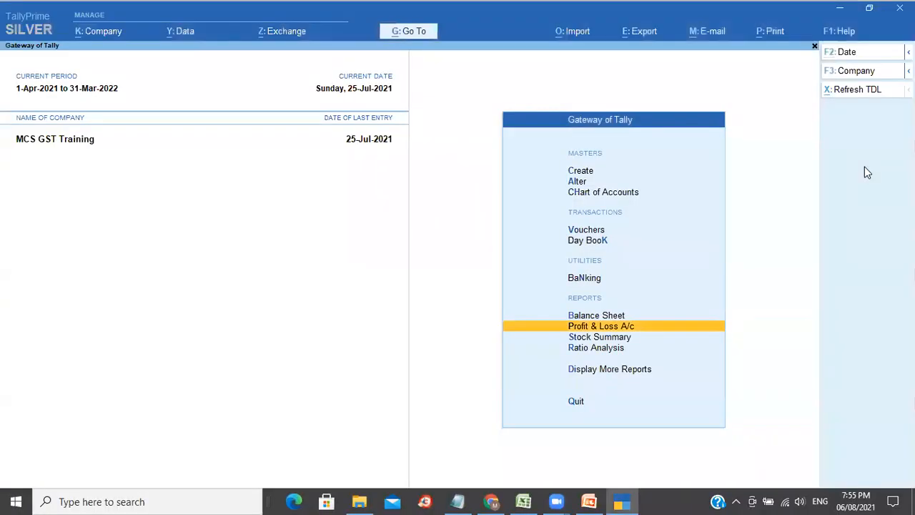
key(alt+Tab)
key(alt+Tab)
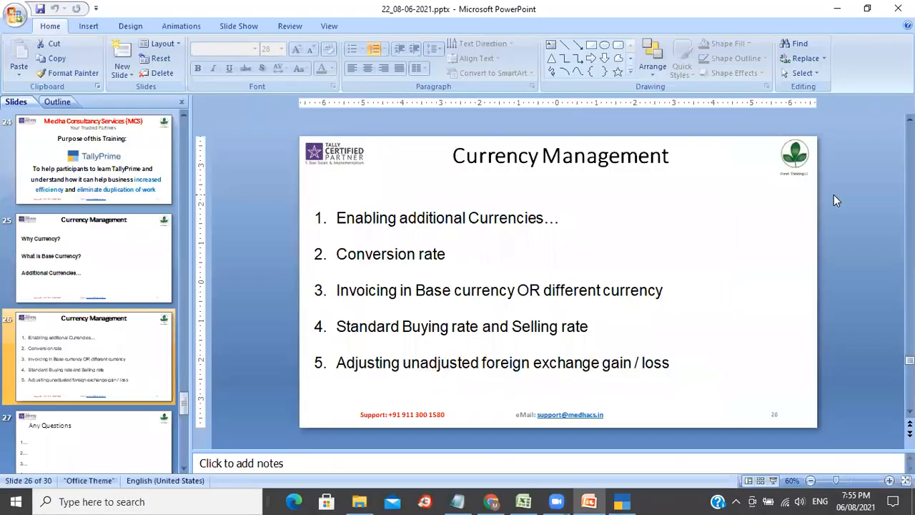
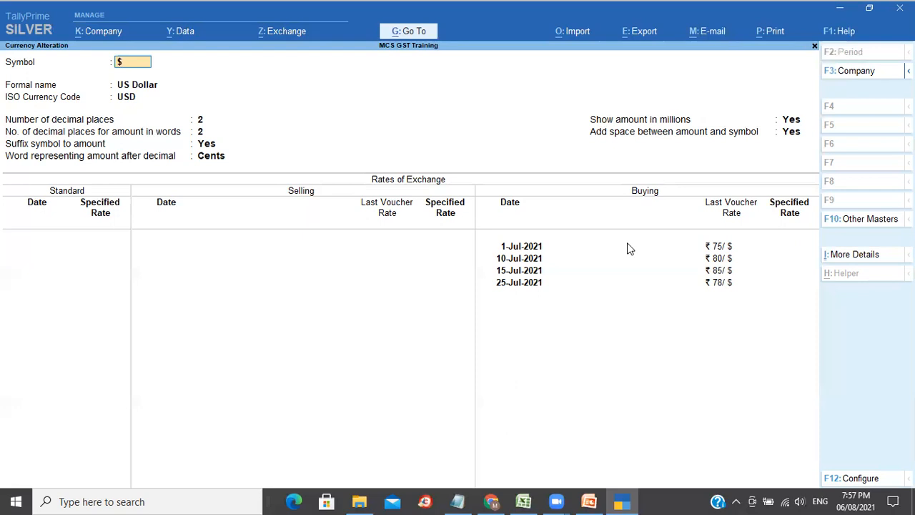
Add a specified buying rate of ₹ 82/$ dated 29-Jul-2021 to the US Dollar currency and save the master
click(526, 286)
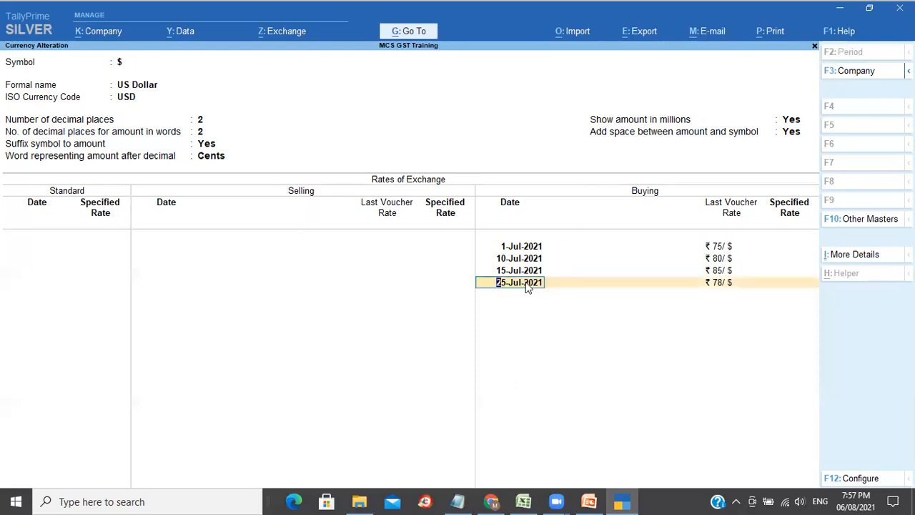
key(Return)
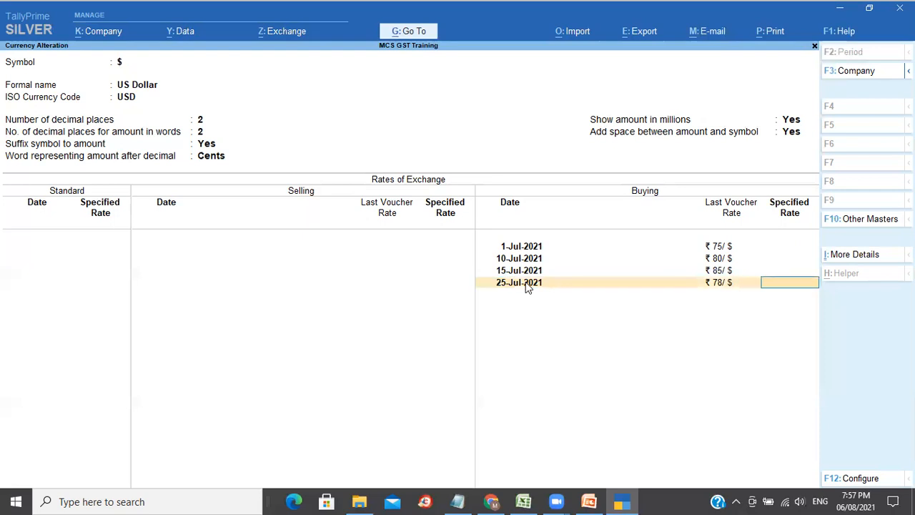
key(Return)
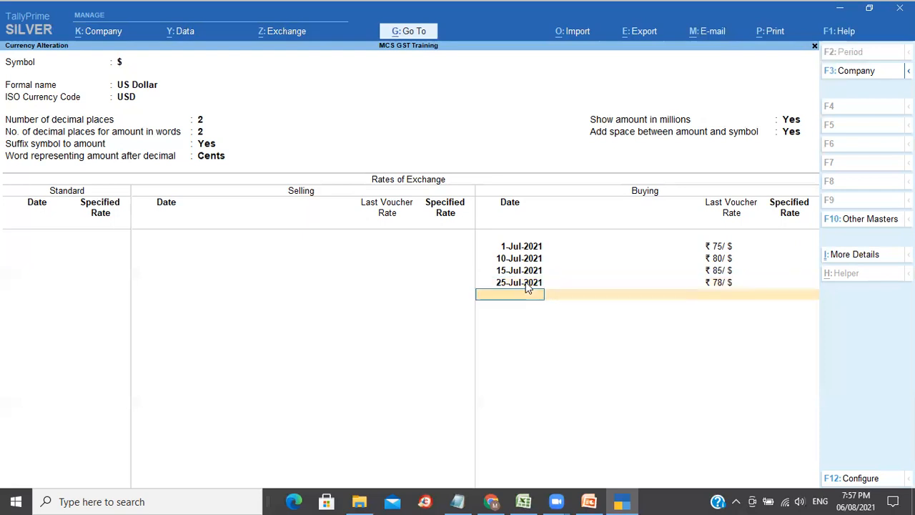
text(29-Jul-2021)
key(Return)
text(82)
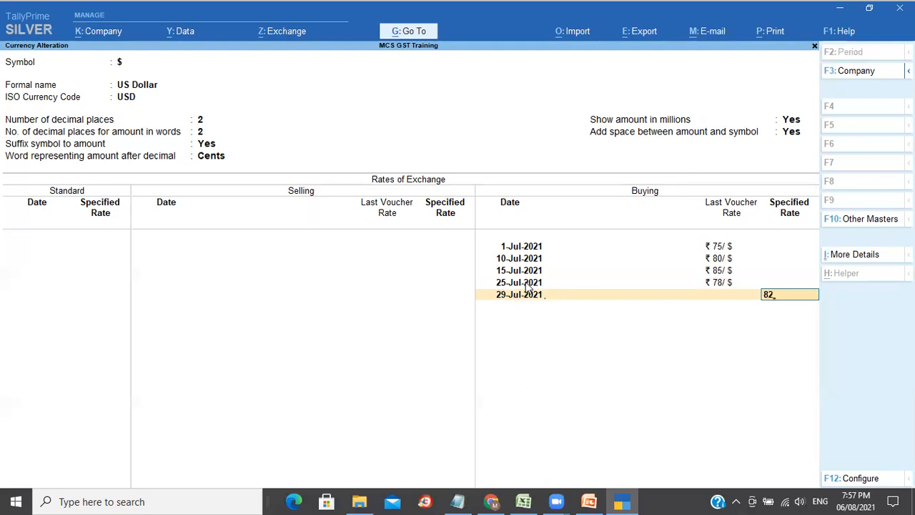
text(/ $)
key(Return)
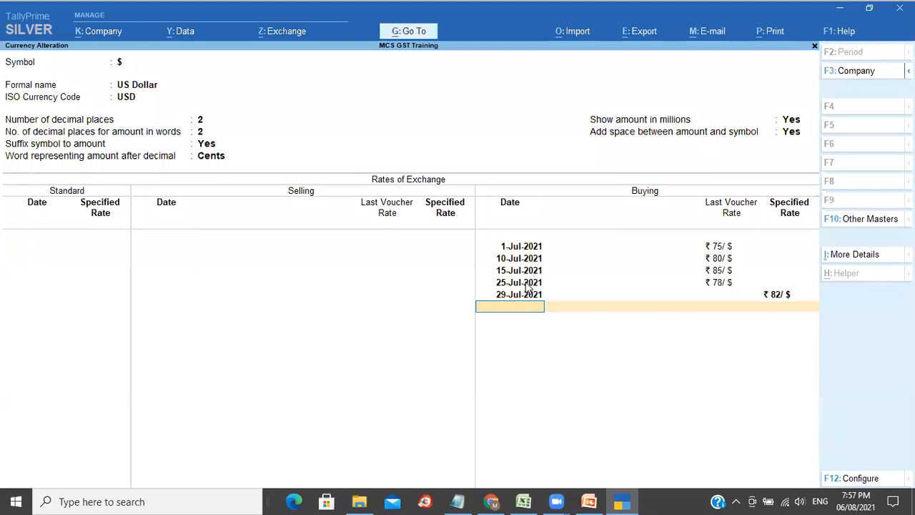
key(Return)
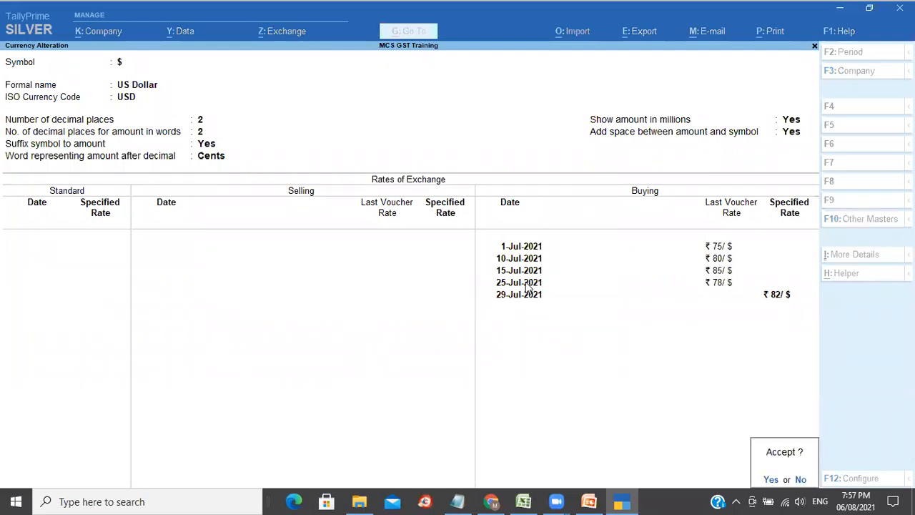
key(y)
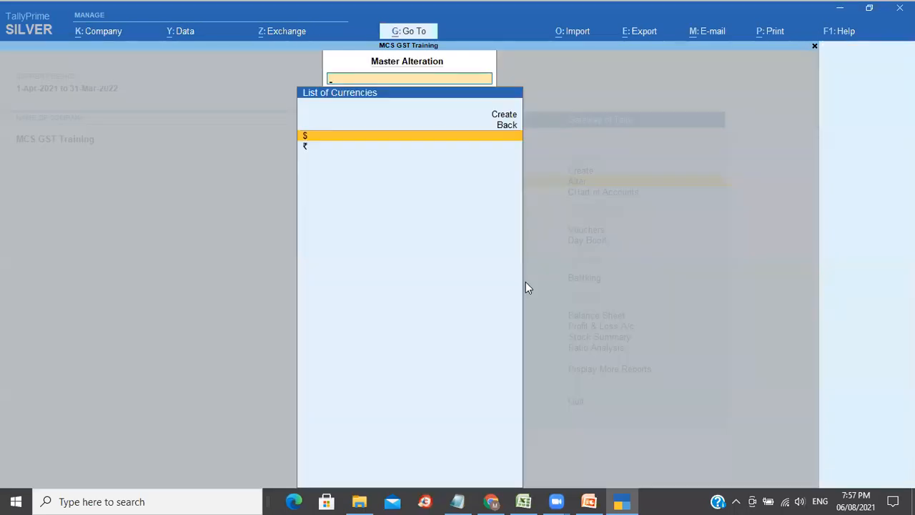
key(Escape)
Start a Purchase Imports voucher dated 29-Jul-2021
key(v)
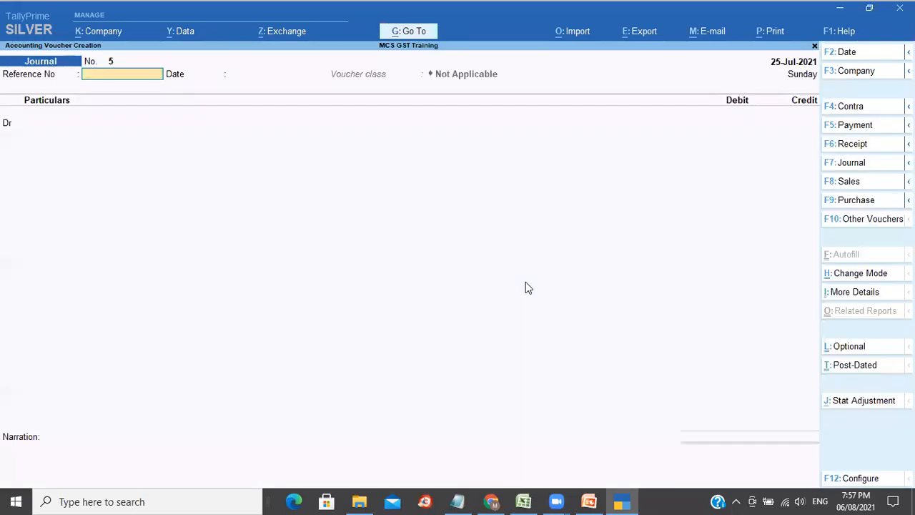
key(F2)
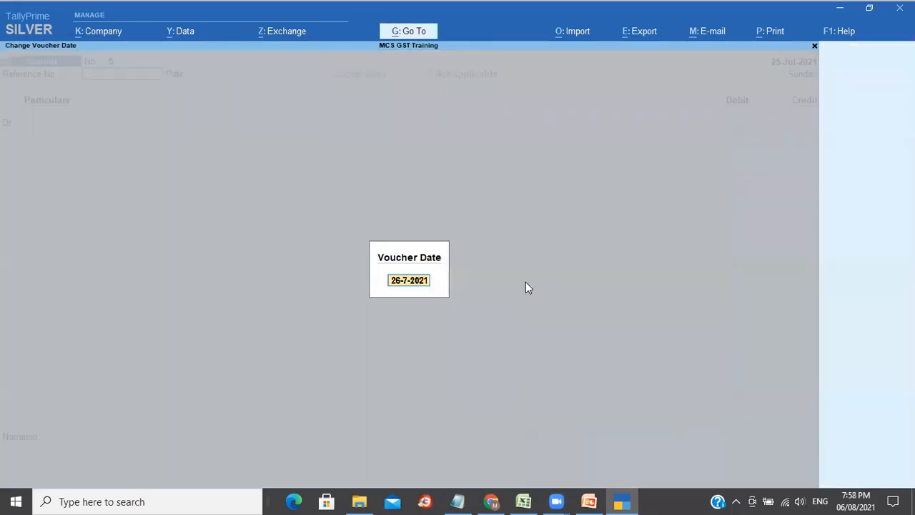
text(29)
key(Return)
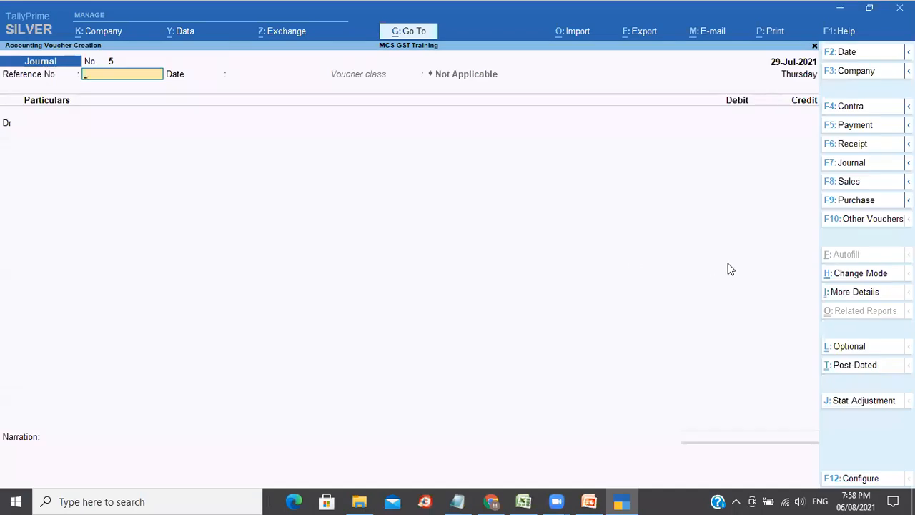
click(871, 202)
key(Down)
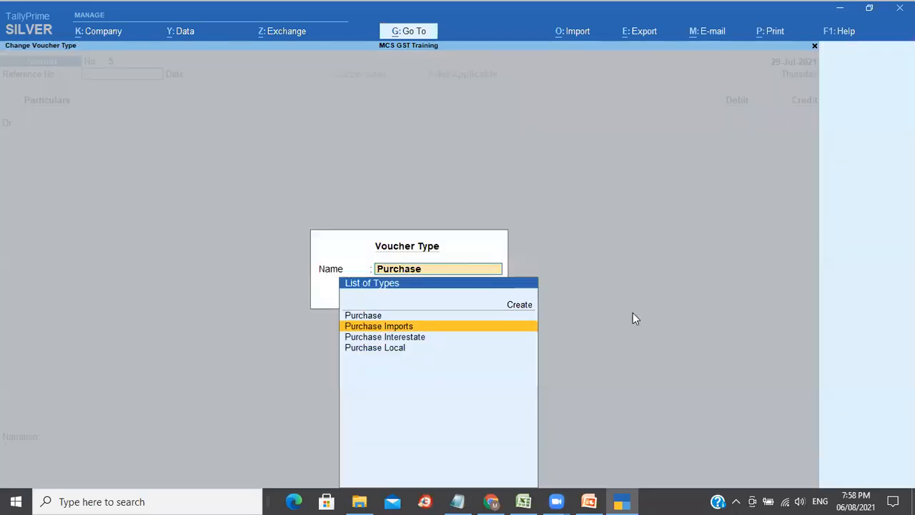
key(Return)
Enter supplier invoice number 3434 and choose ACE Inc as the party, accepting its default details
text(3434)
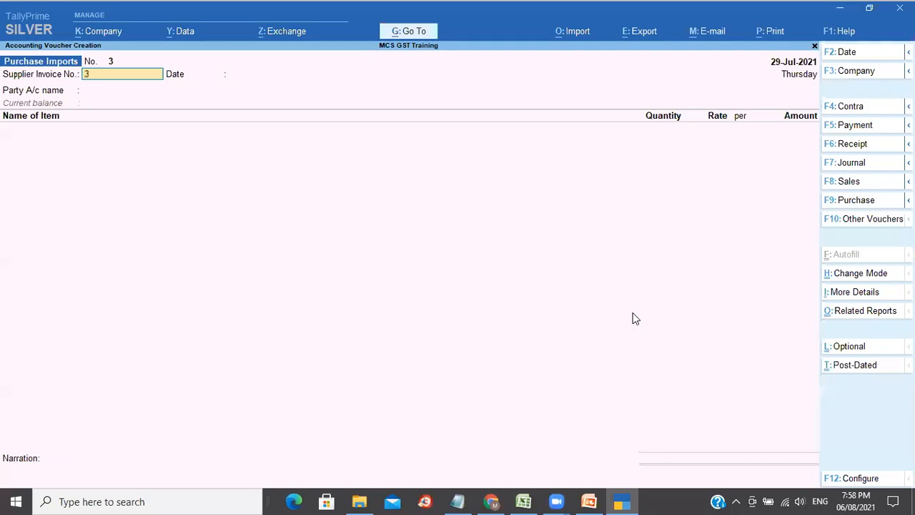
key(Return)
key(Return)
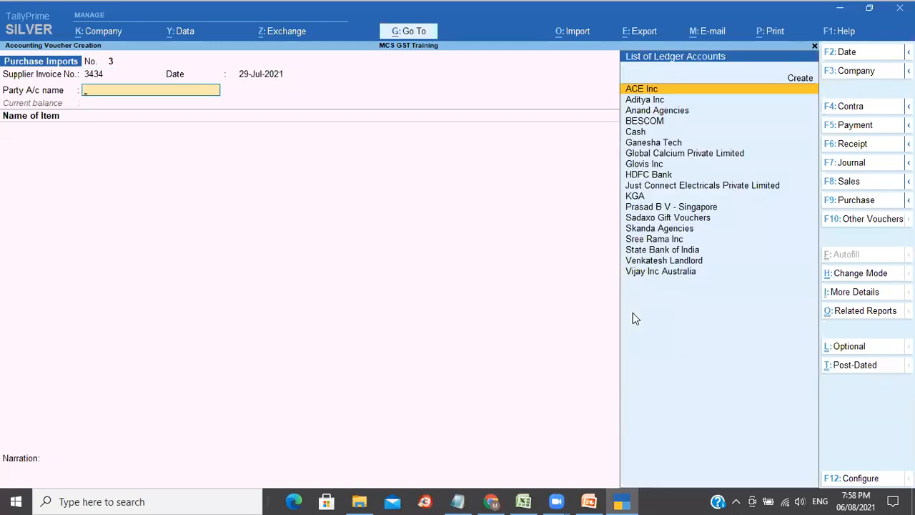
key(Return)
key(ctrl+a)
key(ctrl+a)
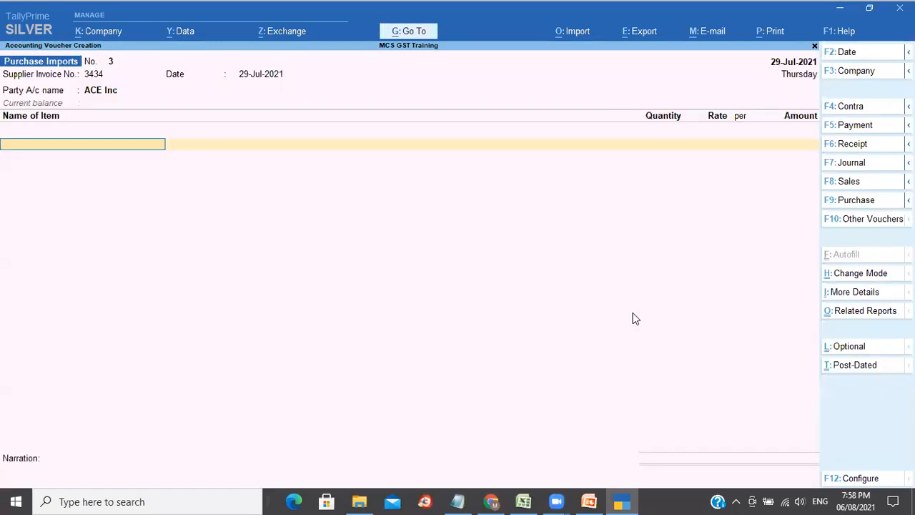
Add 10 Pcs of Sony TV from Main Location at 2,000 $ each, using the ₹ 82/$ exchange rate
text(So)
key(Return)
key(Return)
text(Ma)
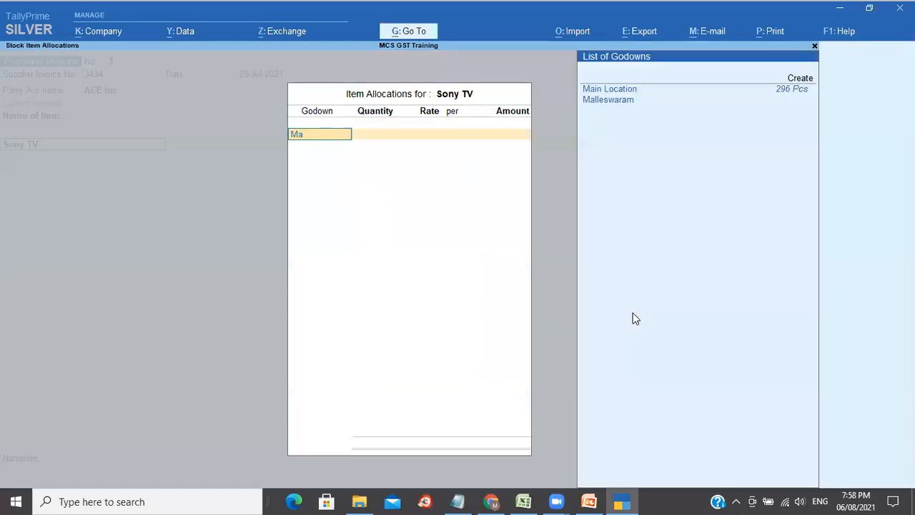
key(Return)
text(10)
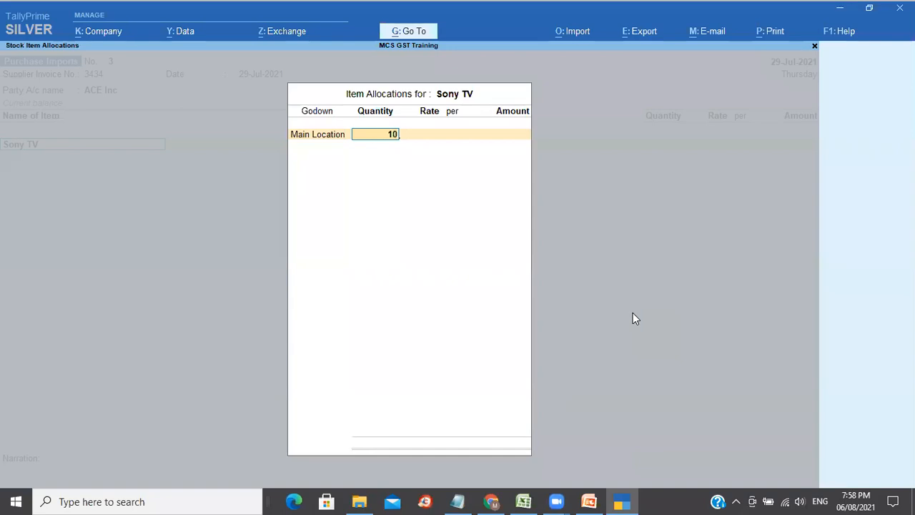
key(Return)
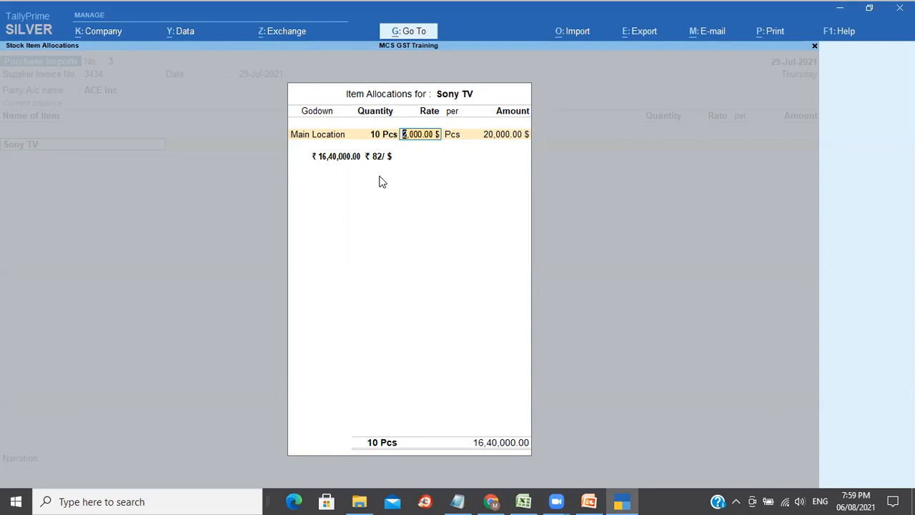
key(Return)
key(Return)
key(Return)
key(Return)
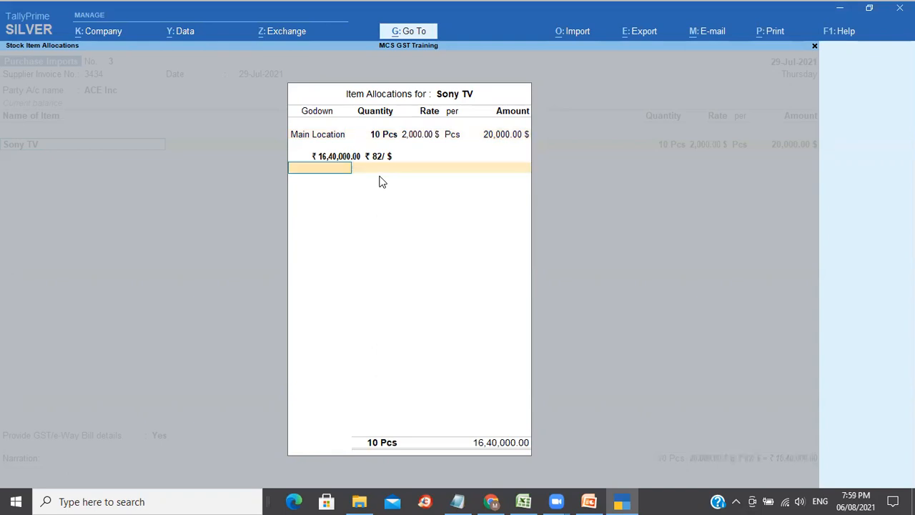
Finish the Sony TV allocation by assigning it to the Purchase ledger and accepting the default tax classification details
key(Return)
key(Return)
key(Return)
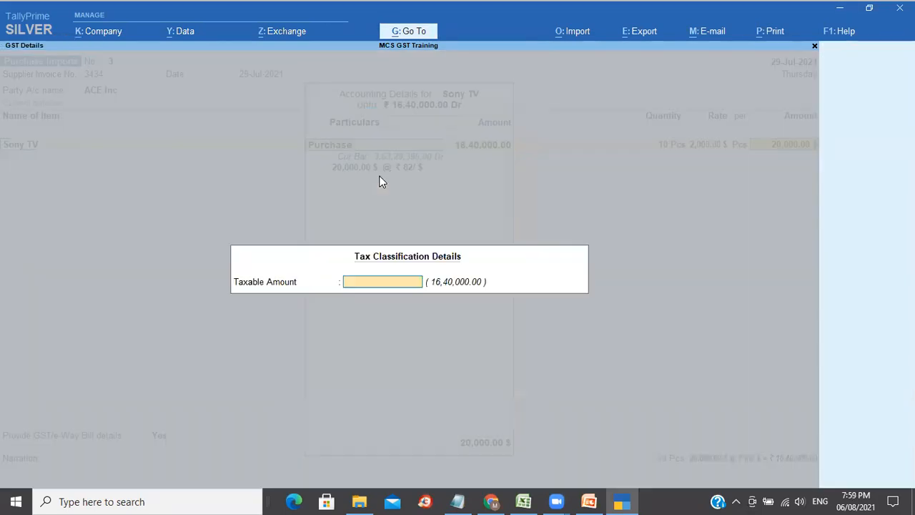
key(Return)
key(Return)
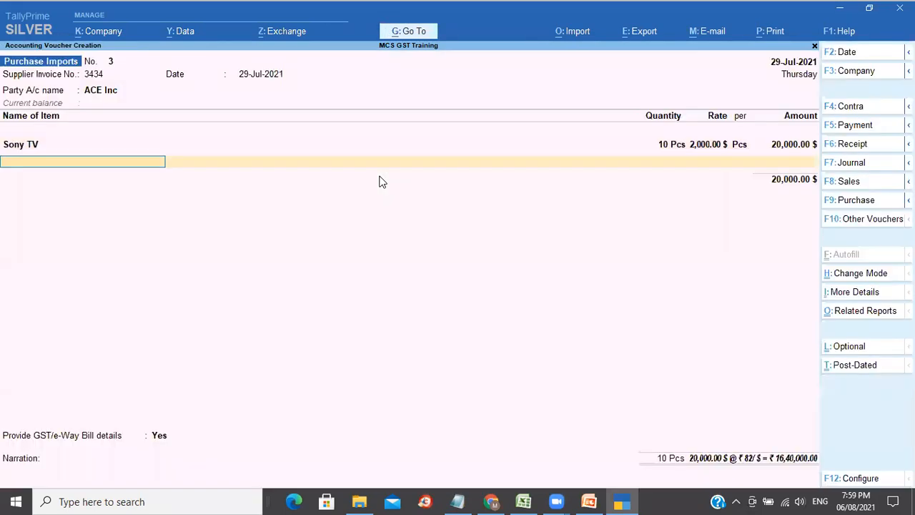
End the item list, set Provide GST/e-Way Bill details to No, save the purchase voucher and return to the Gateway of Tally
key(Return)
text(n)
key(Return)
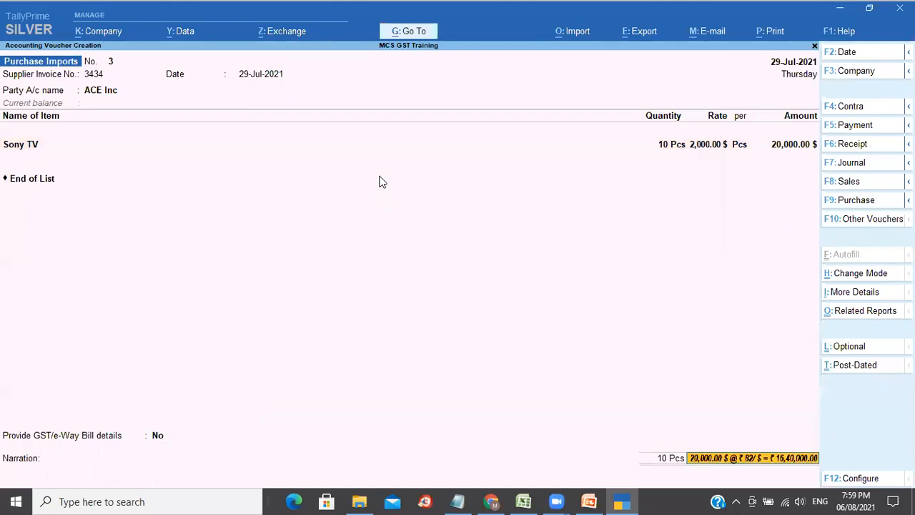
key(Return)
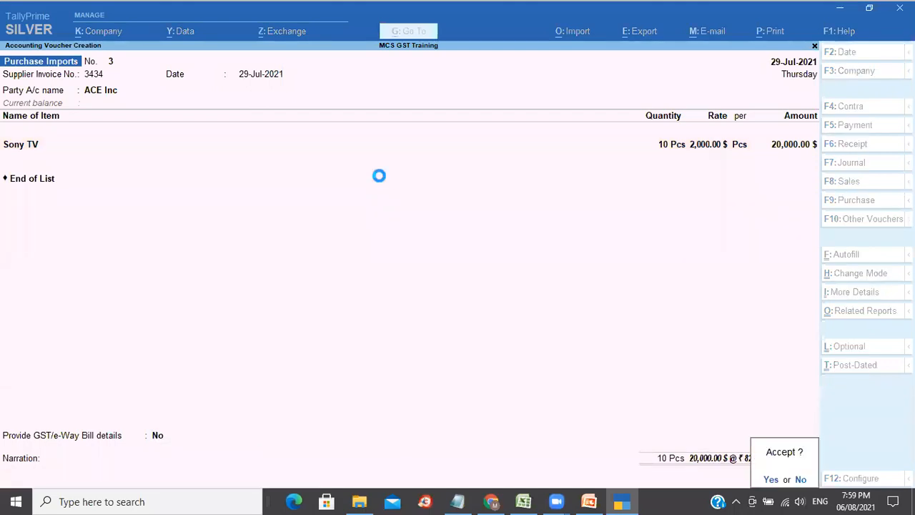
key(Return)
key(Escape)
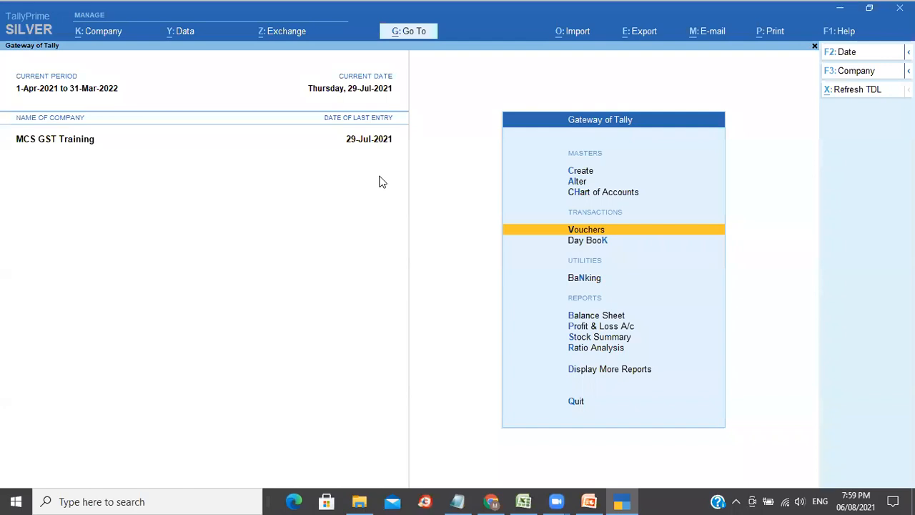
Reopen the US Dollar currency master to check the last voucher and specified buying rates, and return to the Gateway of Tally
key(Up)
key(Up)
key(Return)
key(Down)
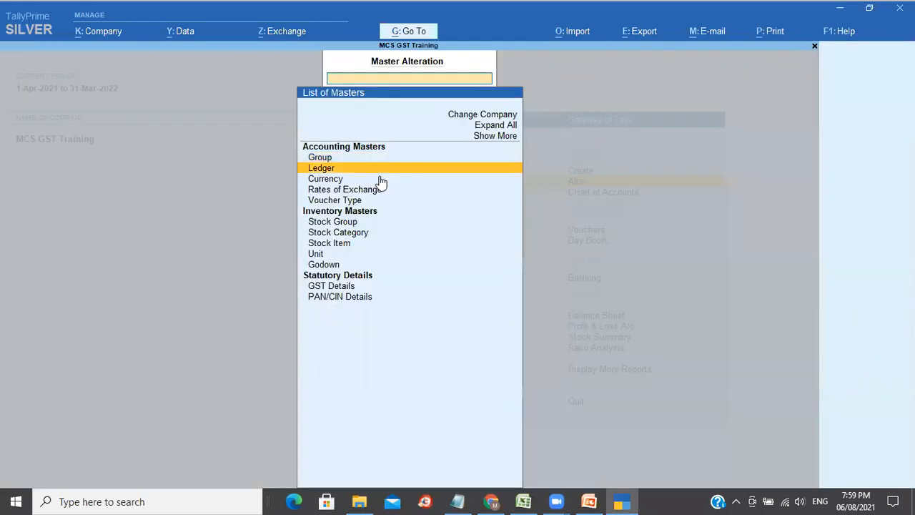
click(380, 179)
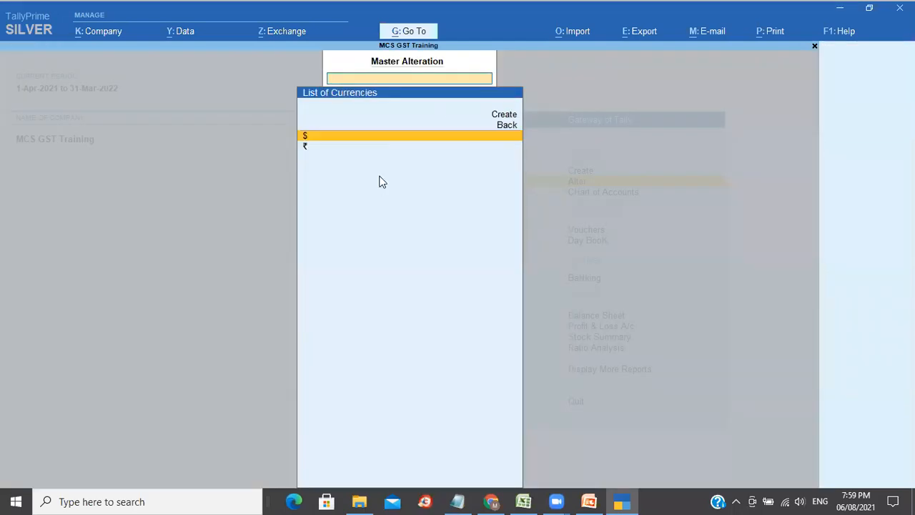
key(Return)
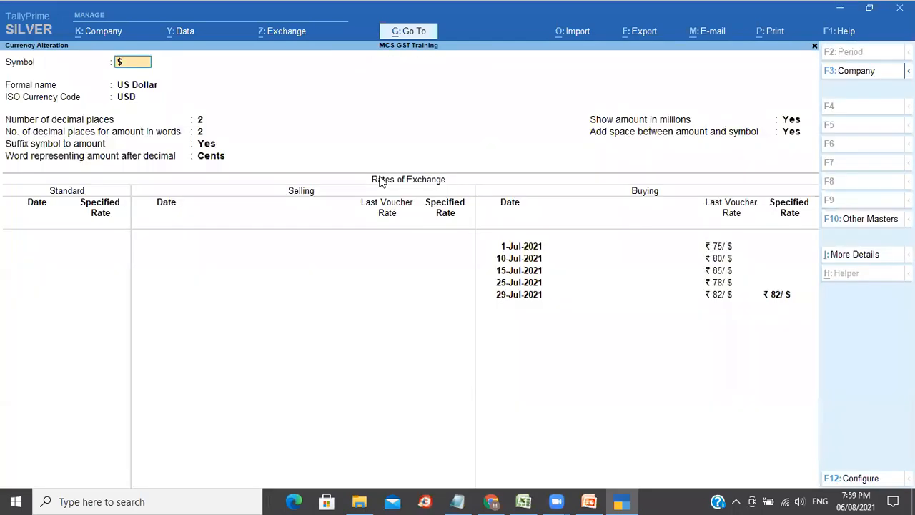
click(162, 250)
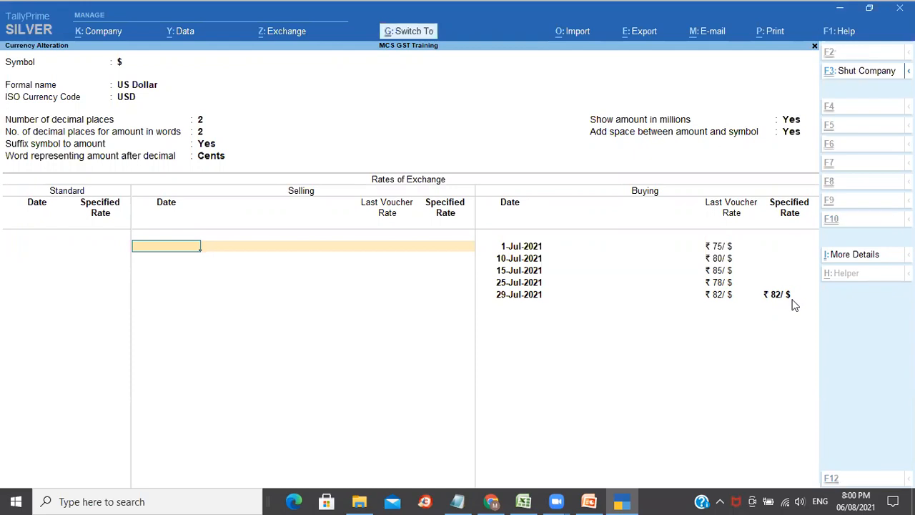
key(ctrl+a)
key(Escape)
key(Escape)
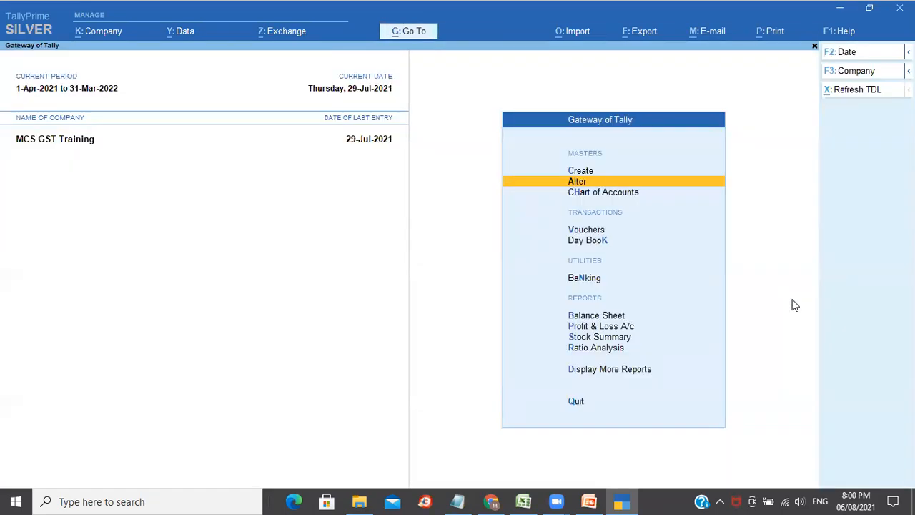
Open the ledger vouchers of ACE Inc from the account books
key(d)
key(Down)
key(Down)
key(Down)
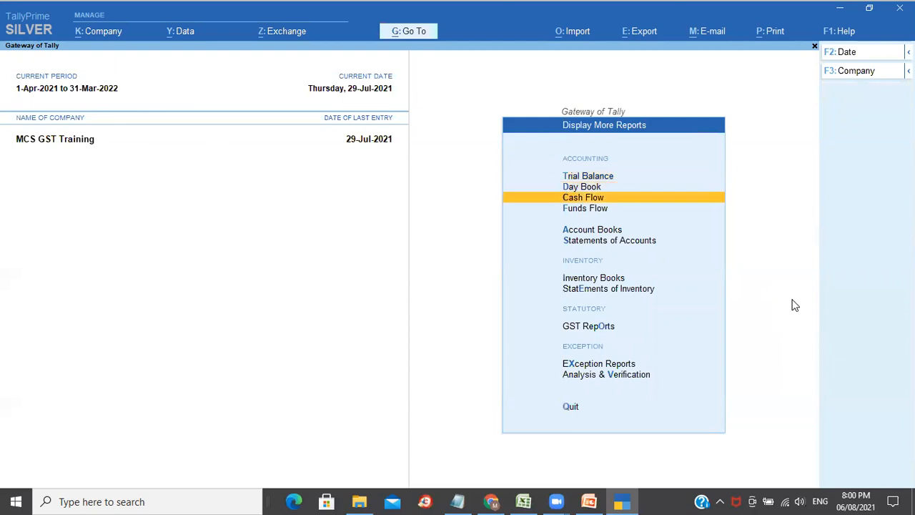
key(Return)
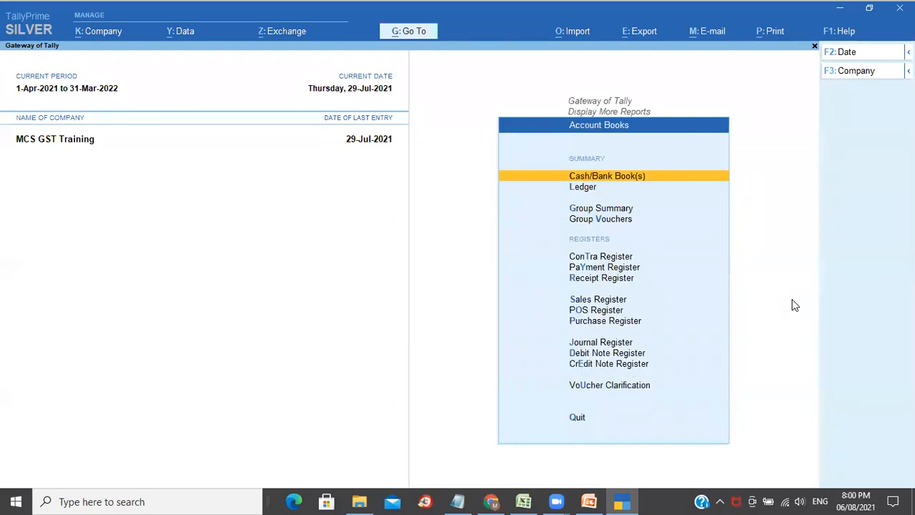
key(Down)
key(Return)
key(Return)
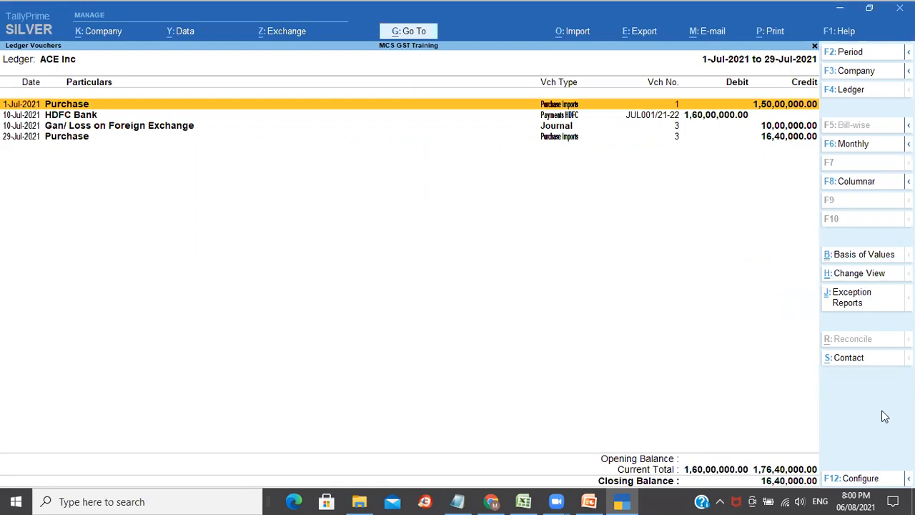
Configure the ACE Inc ledger voucher report to show forex details
click(861, 479)
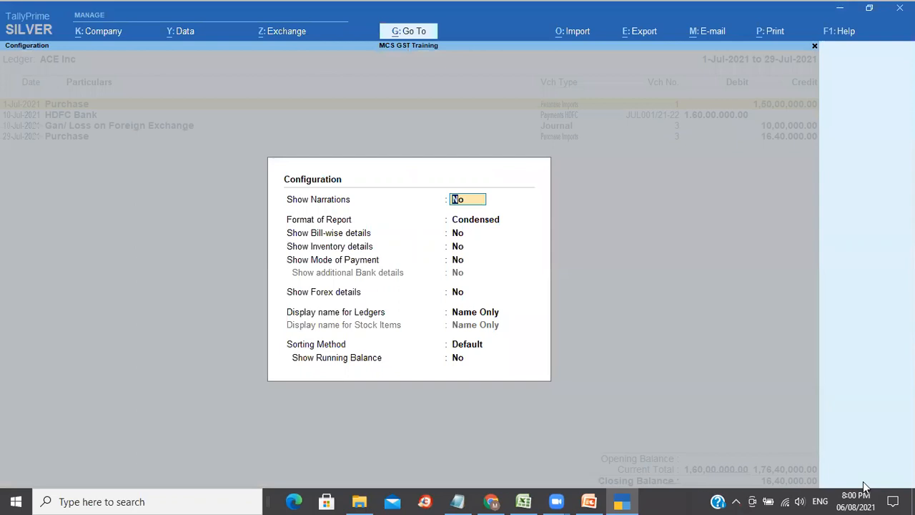
key(Return)
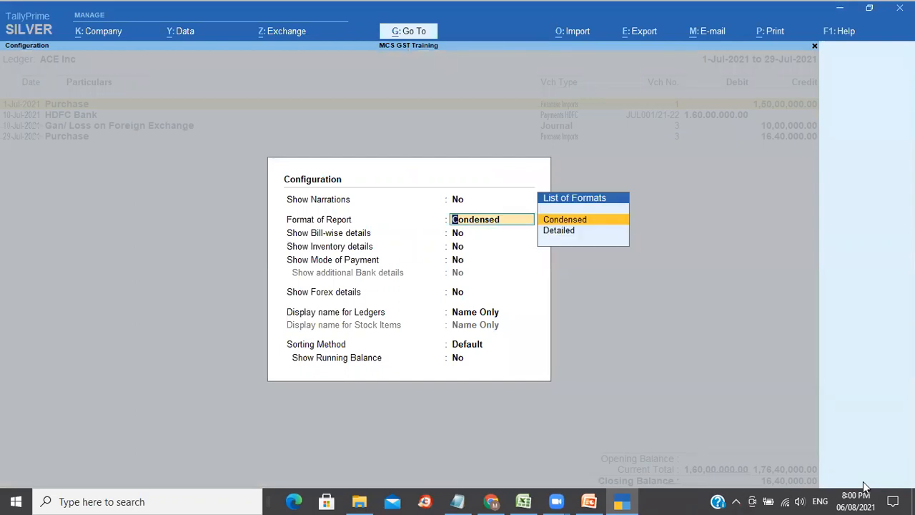
key(Return)
key(Return)
key(Return)
key(Return)
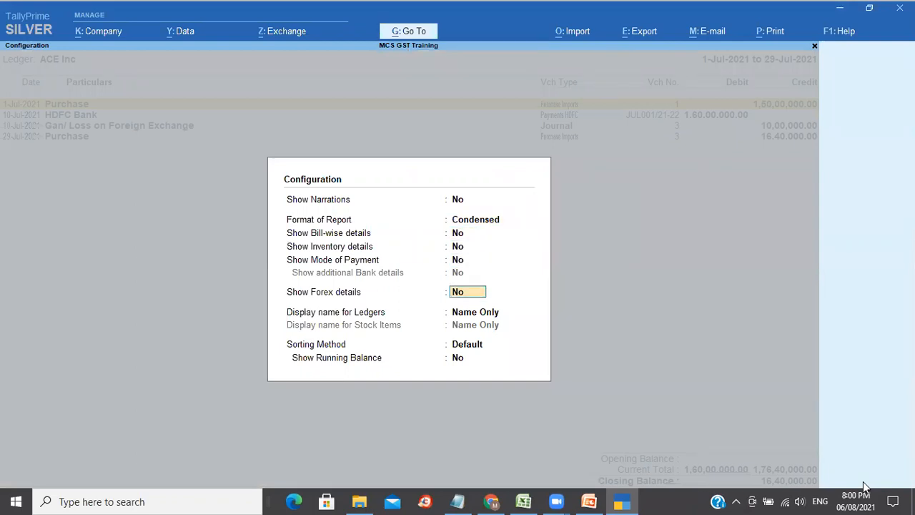
text(y)
key(Return)
key(Return)
key(Return)
key(Return)
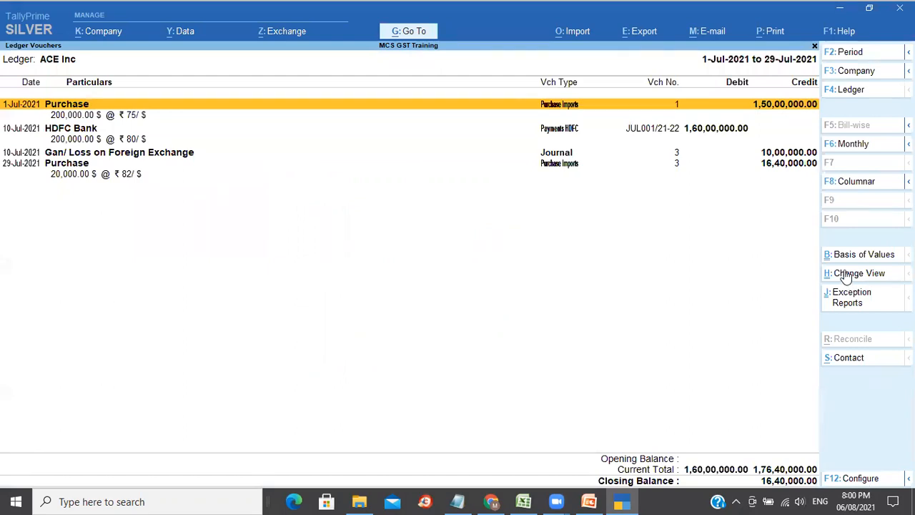
View the Forex Gain/Loss exception report for the ACE Inc ledger, including the full list of exception reports, and return to its vouchers
click(850, 297)
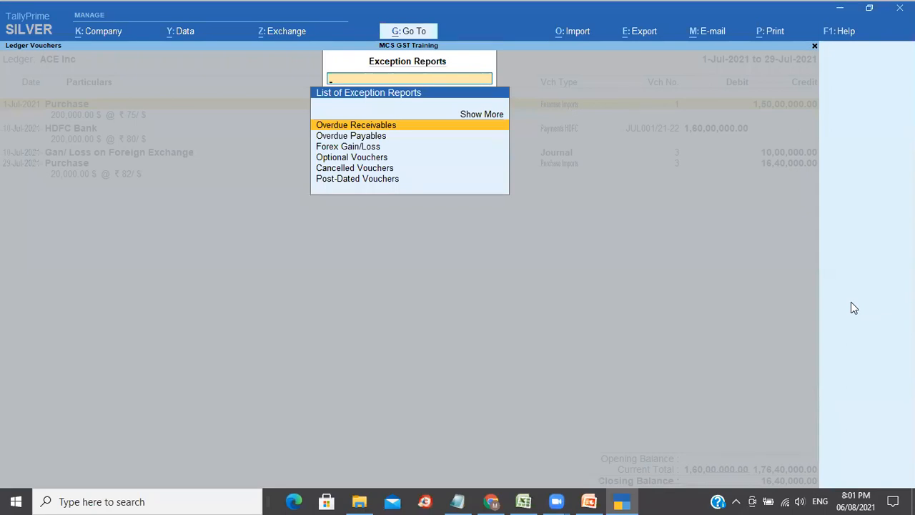
key(Up)
key(Return)
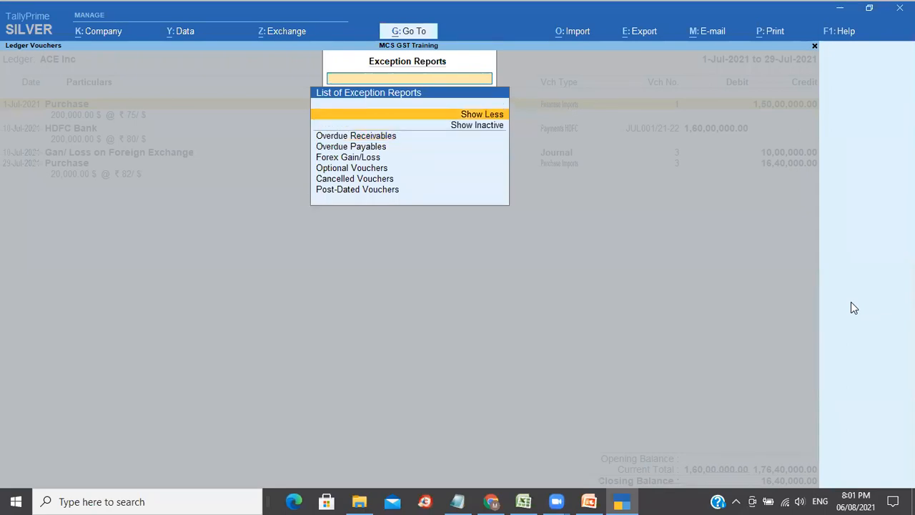
key(Down)
key(Down)
key(Down)
key(Down)
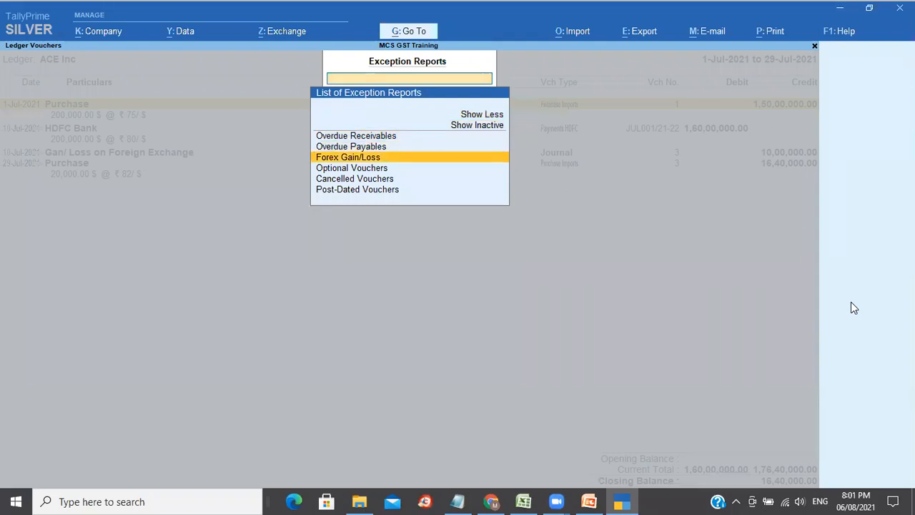
key(Return)
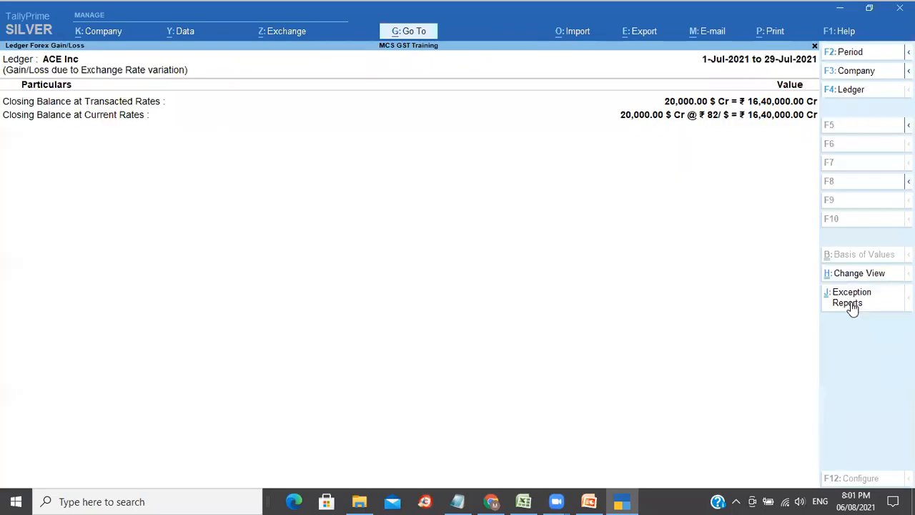
key(Return)
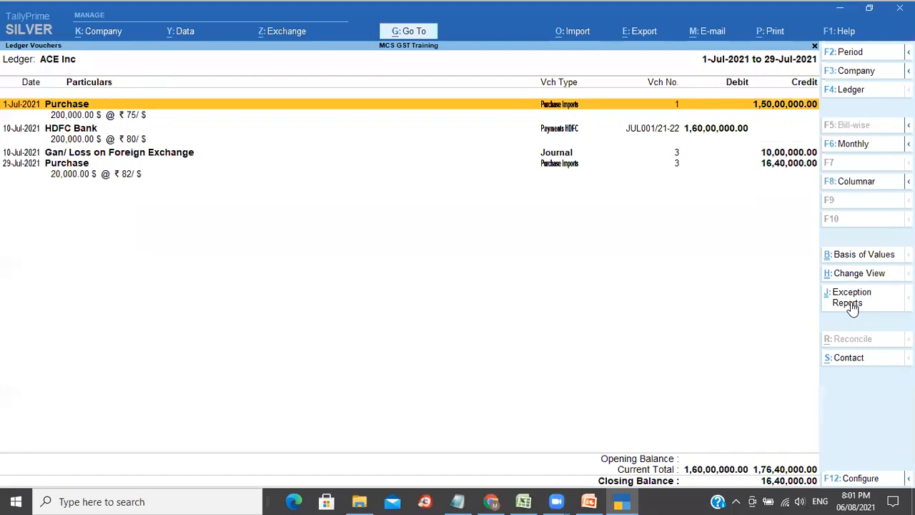
Reopen the ACE Inc ledger vouchers and try to set the report format to Detailed, leaving Show Forex details at No
key(alt)
key(F4)
key(Return)
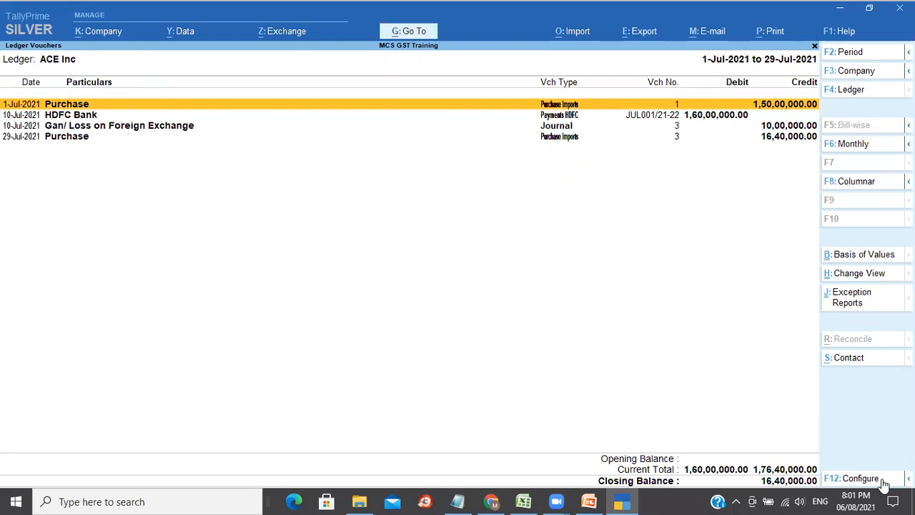
click(861, 478)
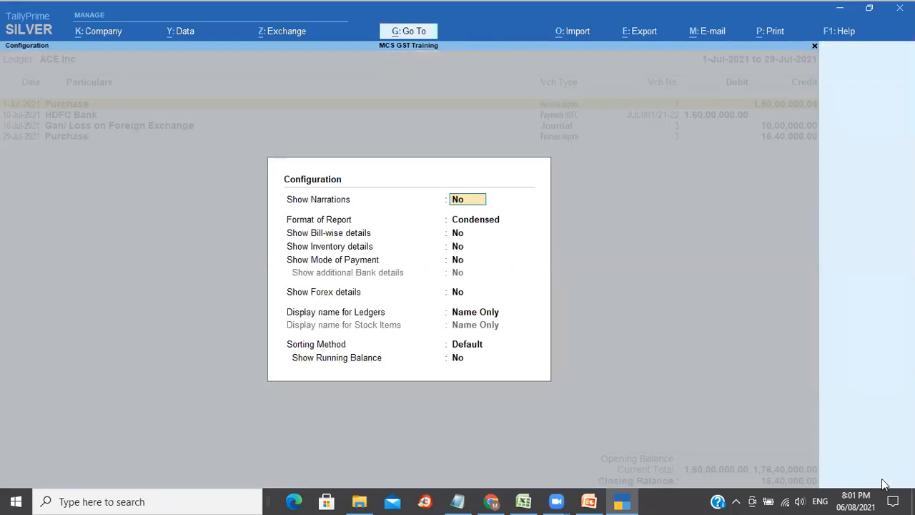
key(Return)
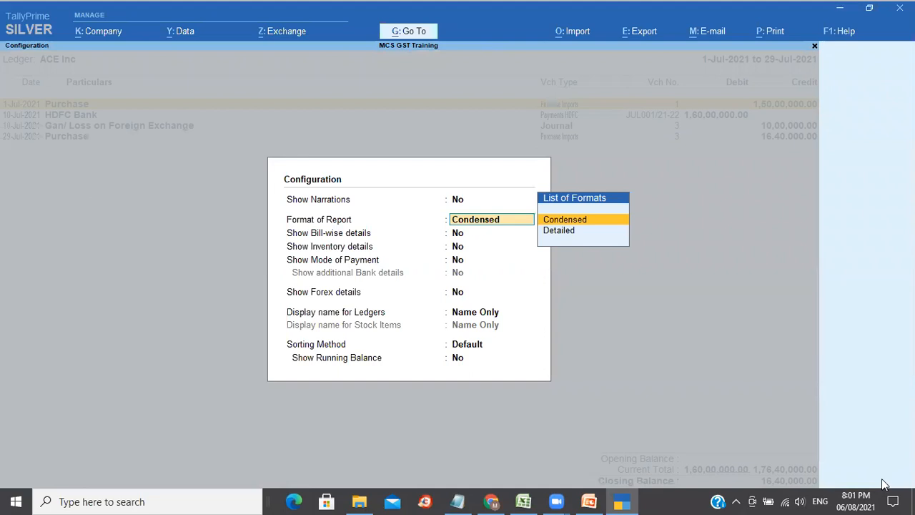
key(Down)
key(Return)
key(Return)
key(Return)
key(Return)
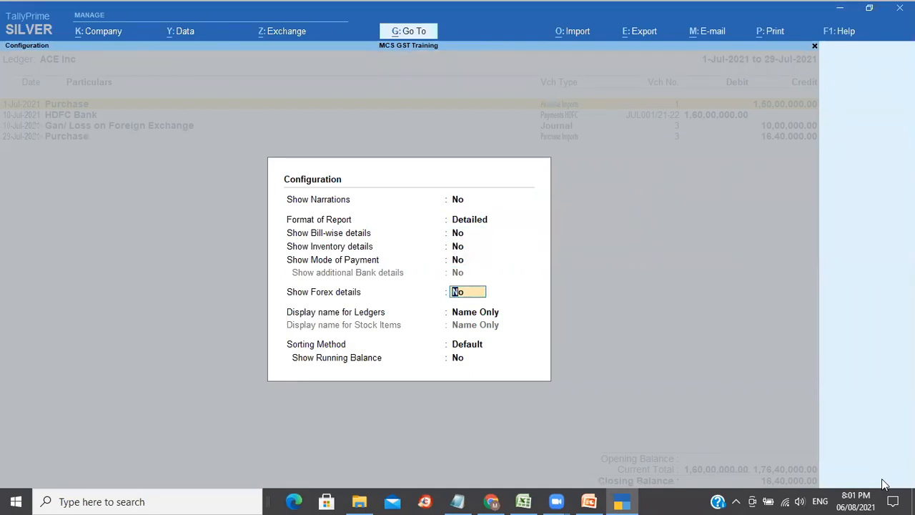
key(Return)
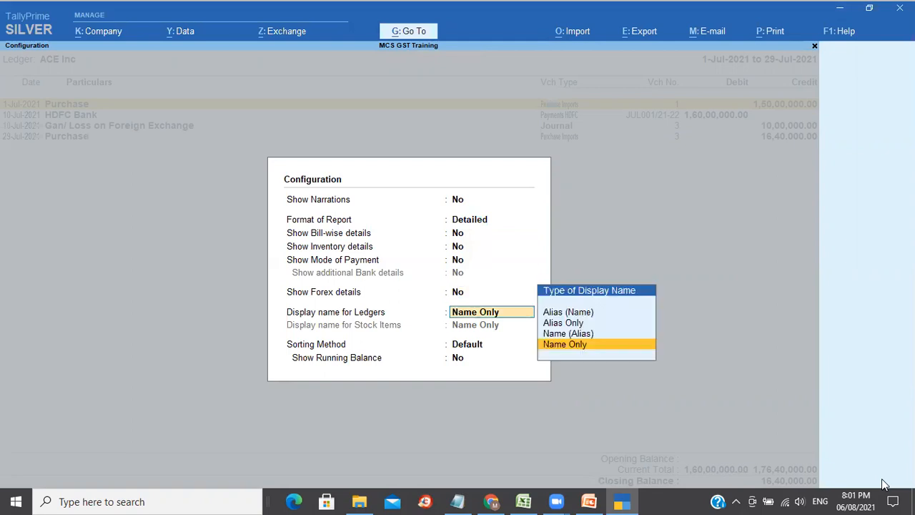
key(Return)
key(Return)
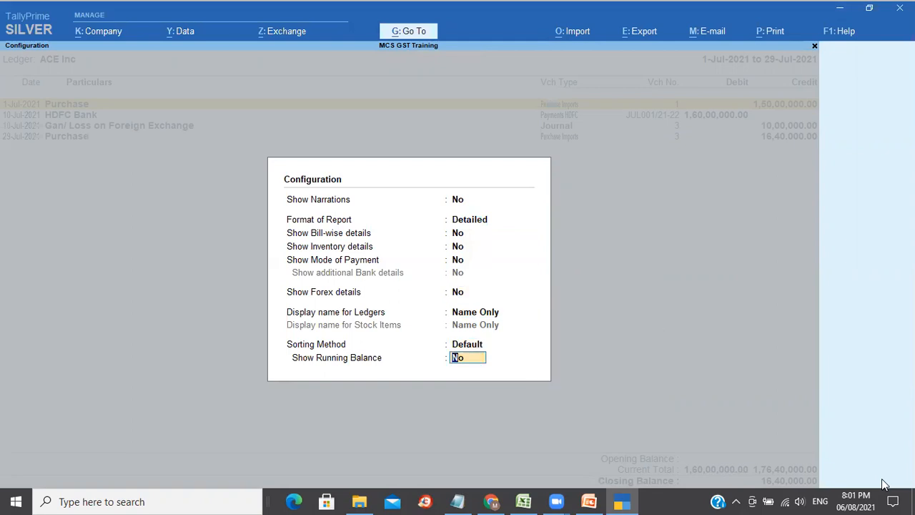
key(Return)
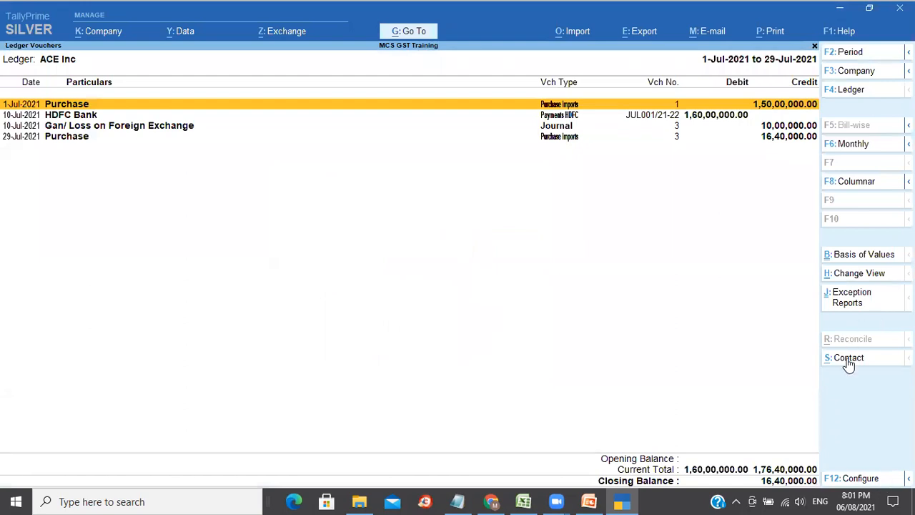
Examine the expanded list of views and related reports available for the ACE Inc ledger, and close it without choosing one
click(863, 276)
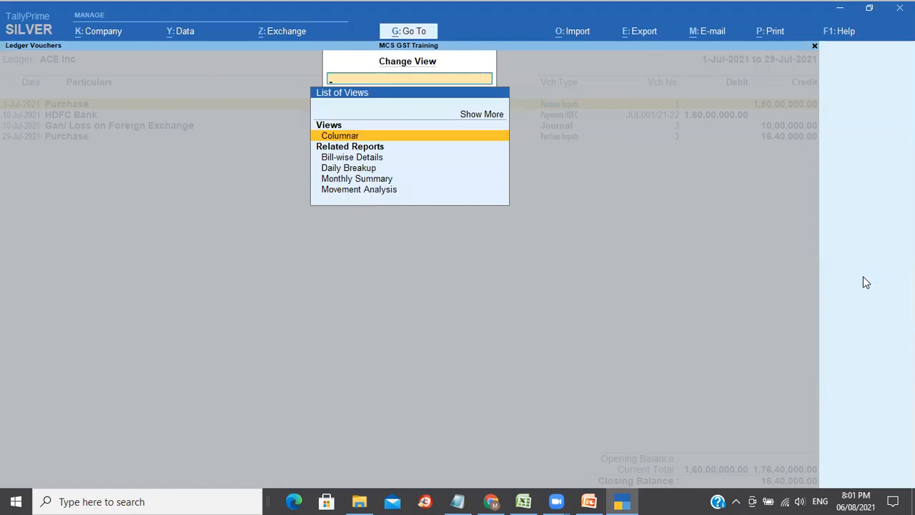
key(Up)
key(Return)
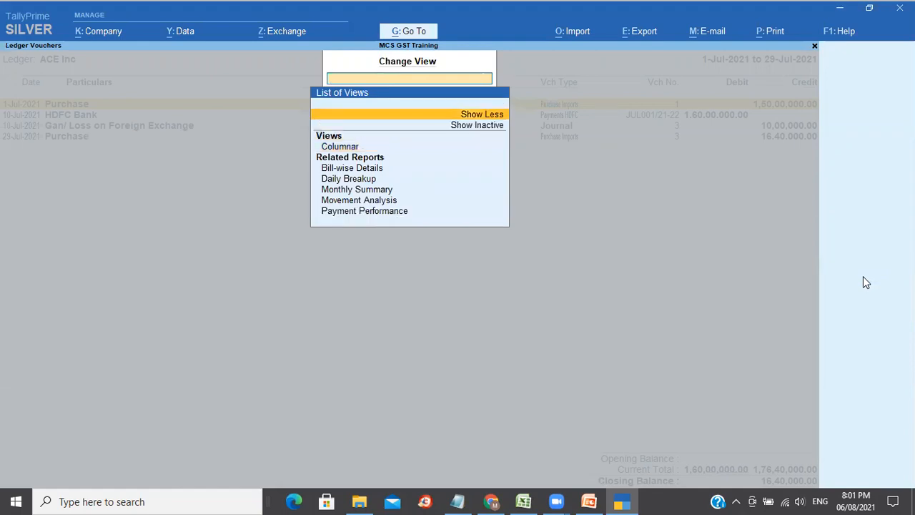
key(Down)
key(Down)
key(Down)
key(Down)
key(Down)
key(Down)
key(Down)
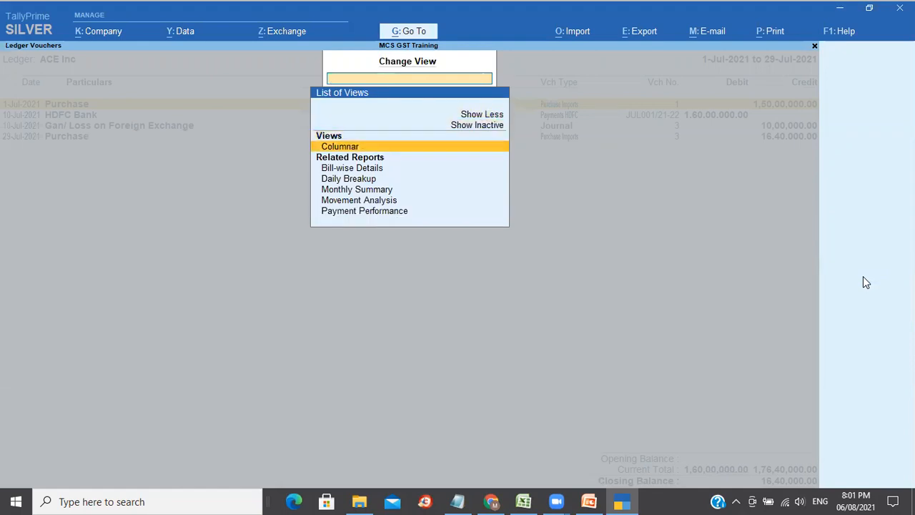
key(Escape)
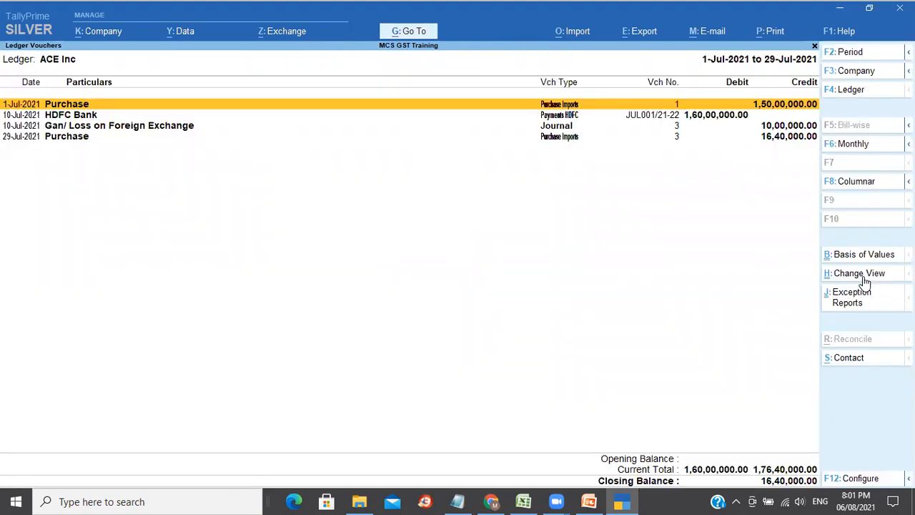
Leave the ACE Inc report and open the ledger vouchers of Sree Rama Inc
key(Escape)
key(BackSpace)
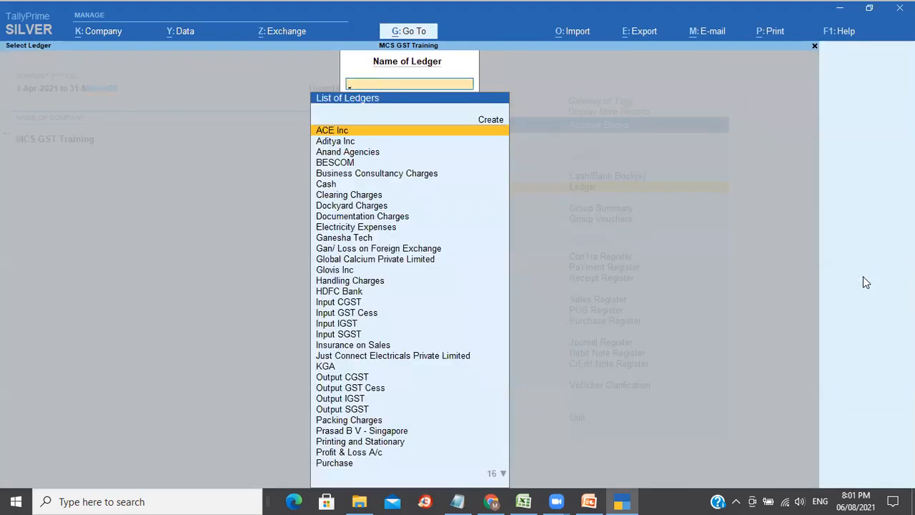
text(Sre)
key(Return)
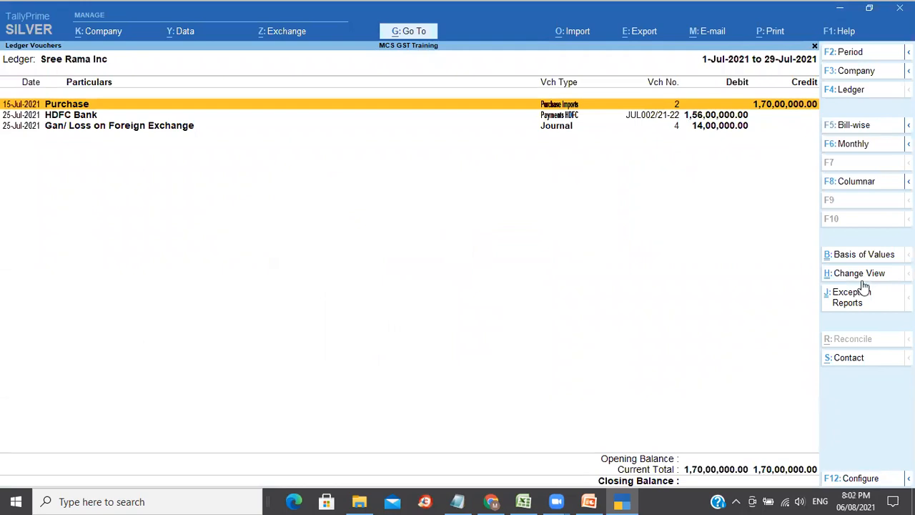
click(867, 279)
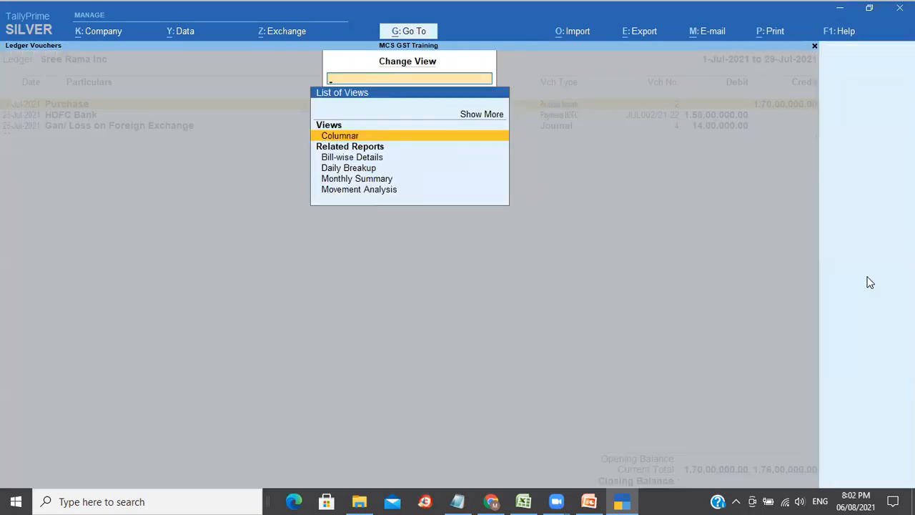
key(Up)
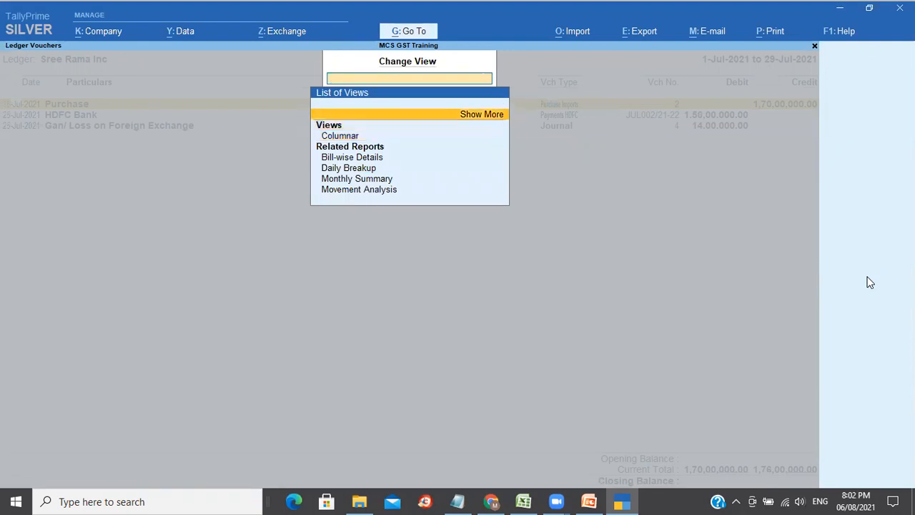
key(Return)
key(Escape)
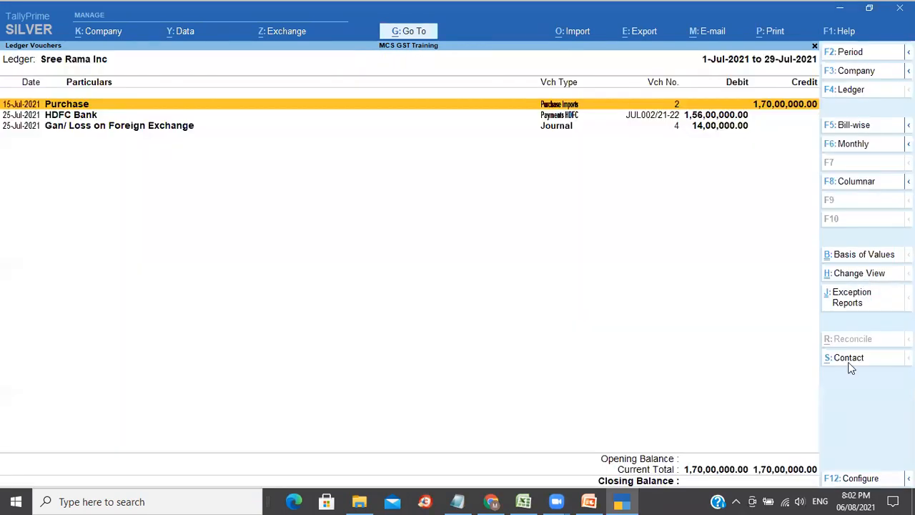
Configure the Sree Rama Inc ledger voucher report with Show Forex details set to Yes
click(866, 479)
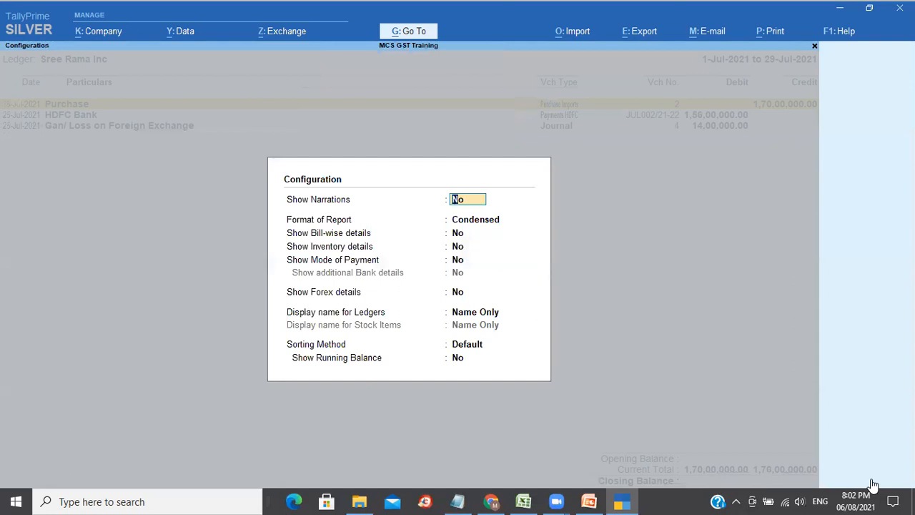
key(Return)
key(Return)
key(Return)
key(Return)
key(Return)
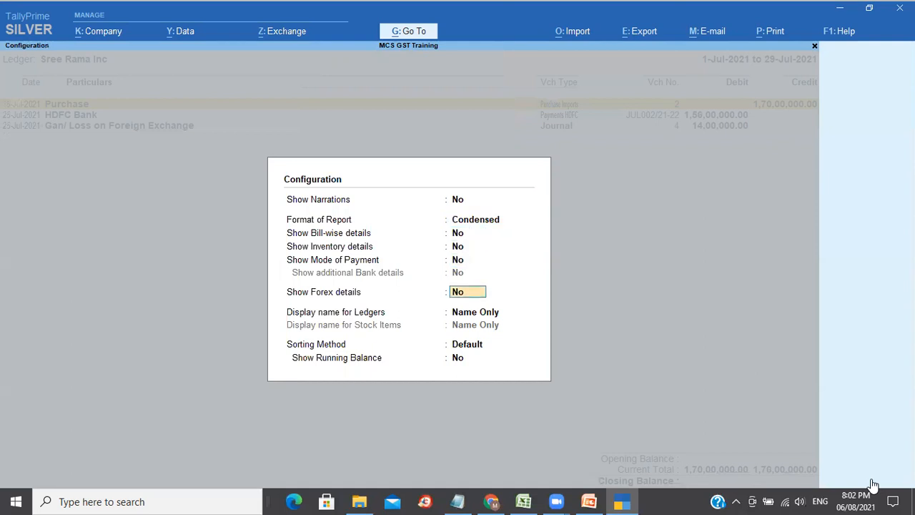
text(y)
key(Return)
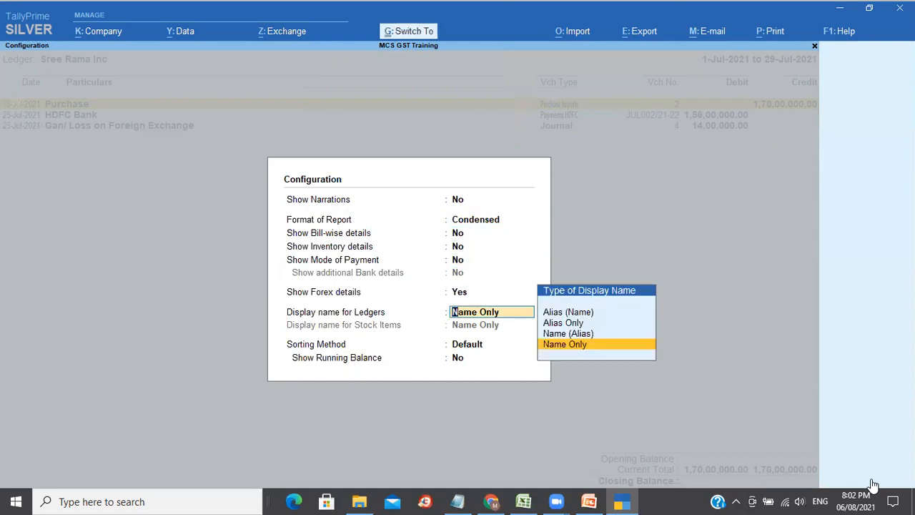
key(ctrl+a)
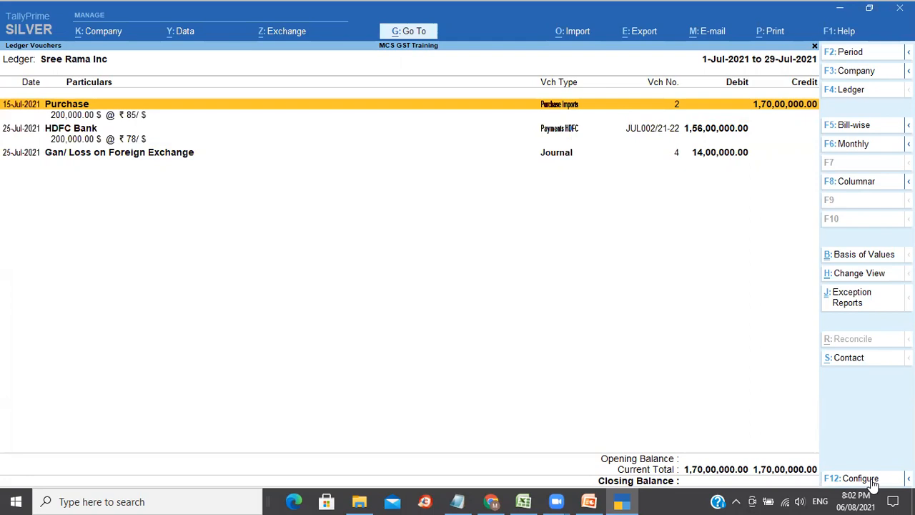
Leave the ledger report and account books, and open the Trial Balance
key(Escape)
key(Escape)
key(Escape)
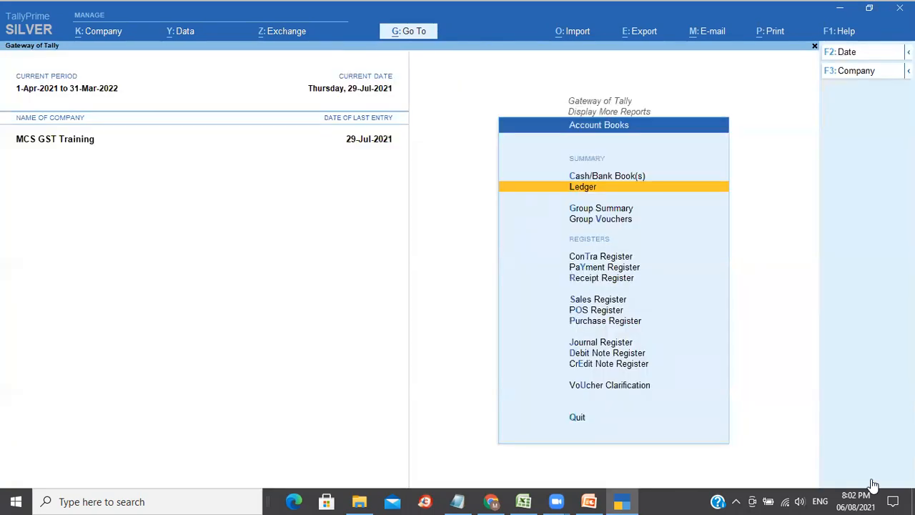
key(Escape)
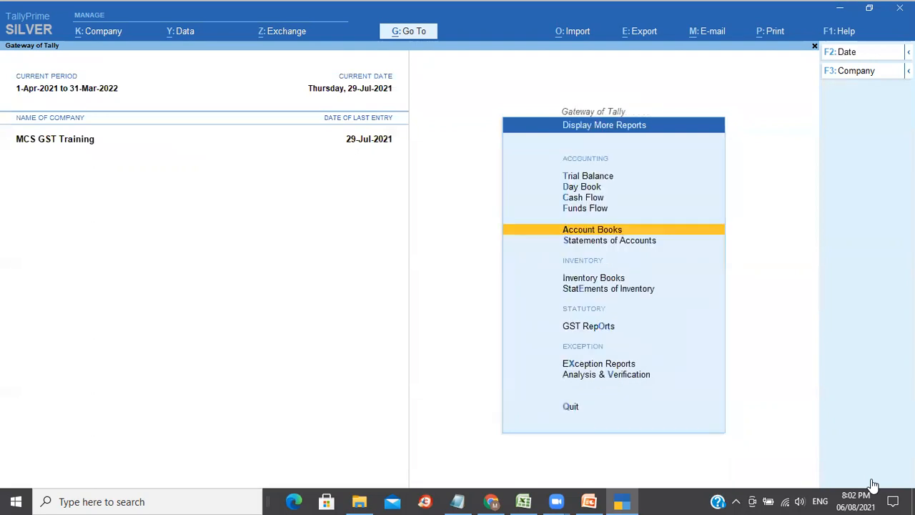
key(Up)
key(Up)
key(Up)
key(Up)
key(Return)
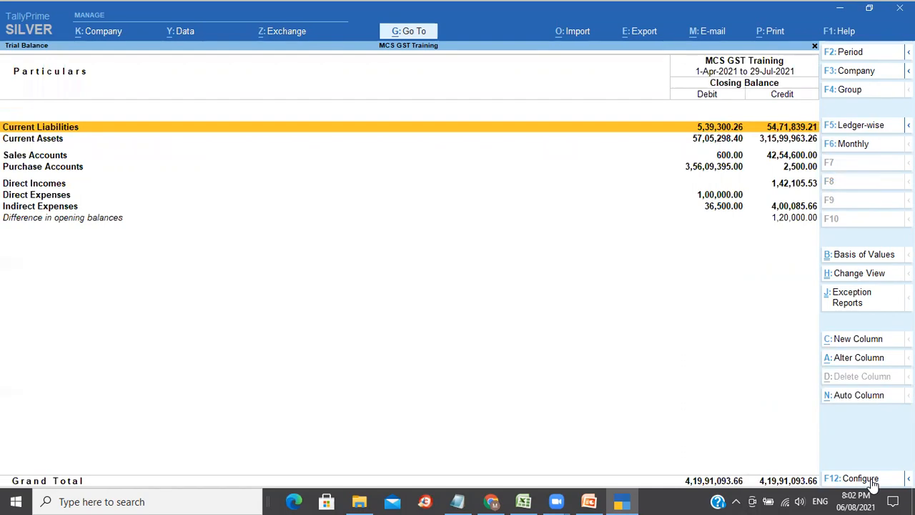
Configure the Trial Balance with Show Base Currency set to Yes
click(871, 481)
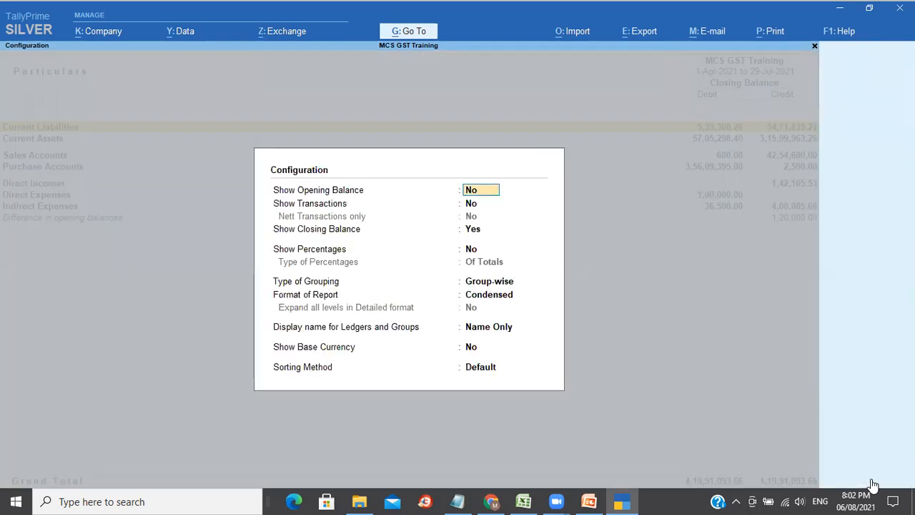
key(Return)
key(Return)
key(Return)
key(Return)
key(Return)
key(Return)
key(Return)
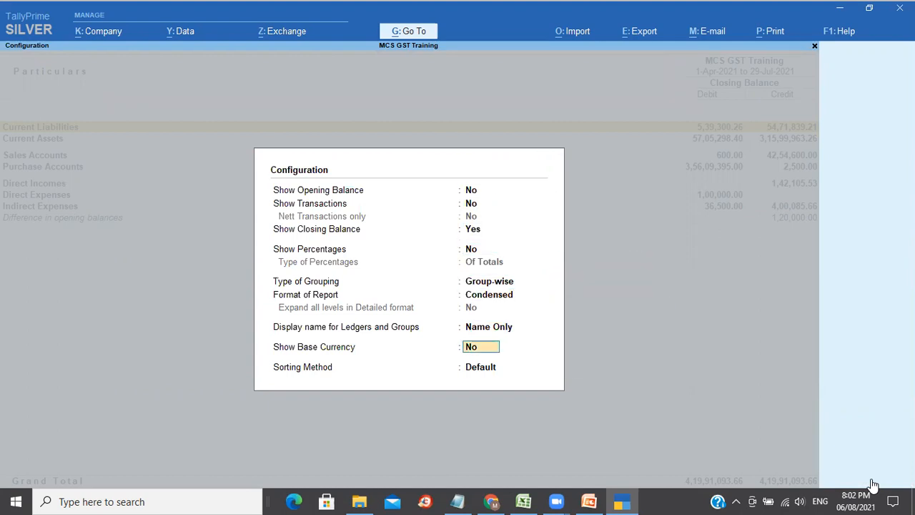
text(y)
key(Return)
key(Return)
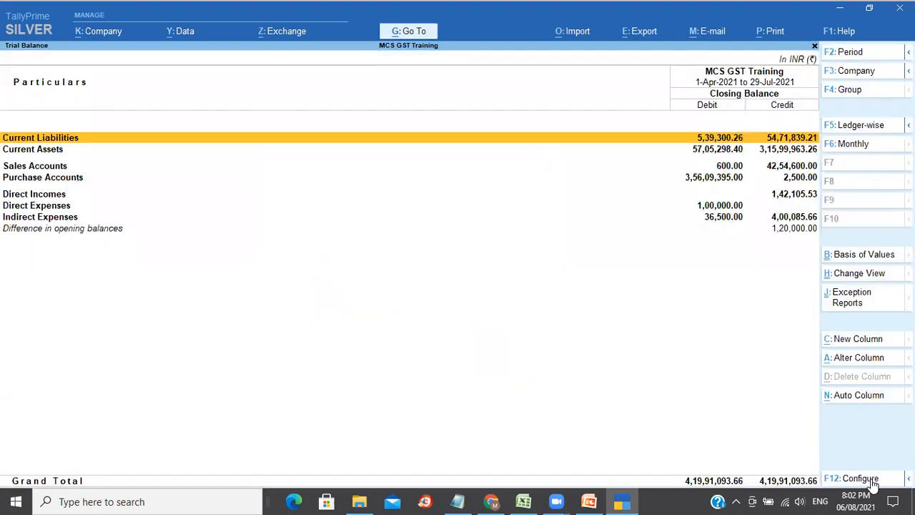
Expand Current Liabilities and its Sundry Creditors group in the Trial Balance, and go through the individual creditor ledgers
key(Down)
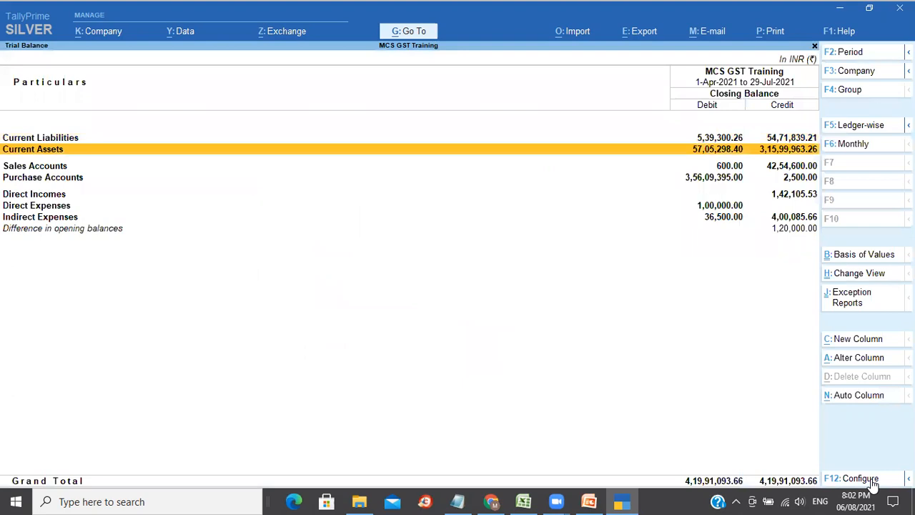
key(Up)
key(shift+Return)
key(Down)
key(Down)
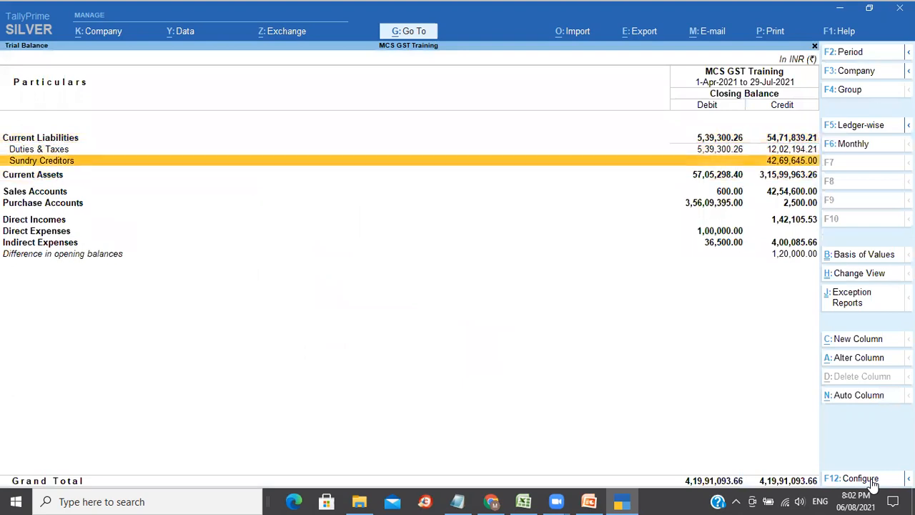
key(shift+Return)
key(Down)
key(Down)
key(Down)
key(Down)
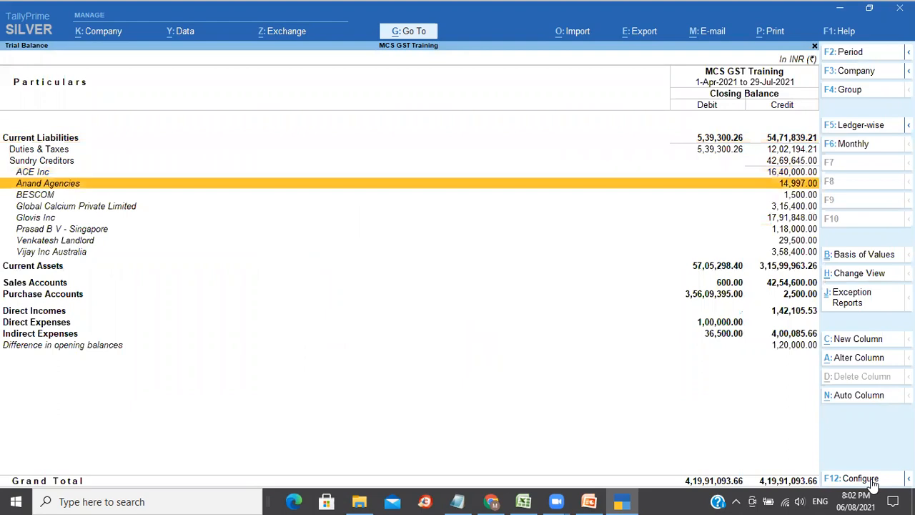
key(Down)
key(Down)
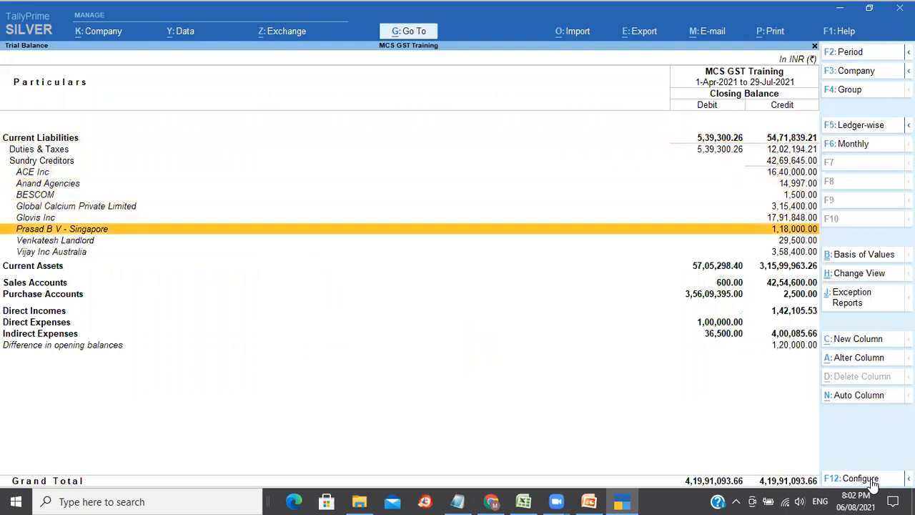
Return to the ACE Inc ledger in the Trial Balance and exit the report to the Gateway of Tally
key(Up)
key(Up)
key(Up)
key(Up)
key(Up)
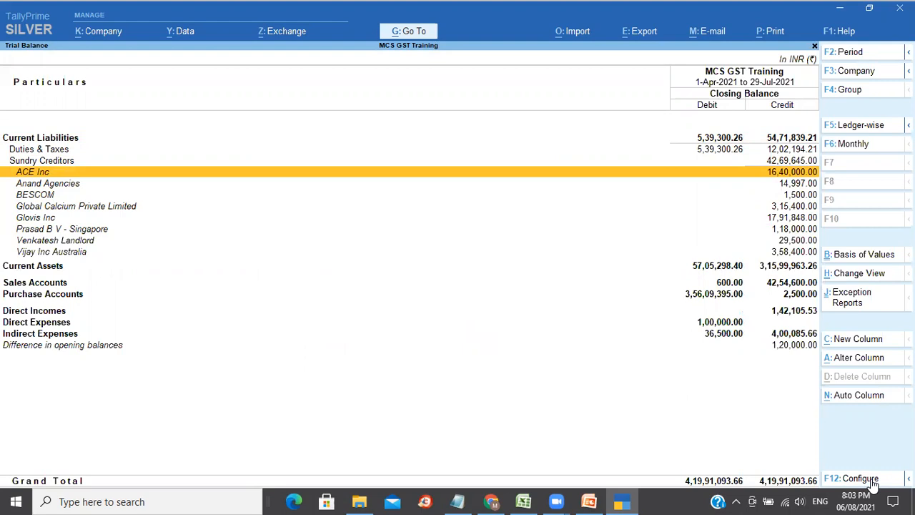
key(Escape)
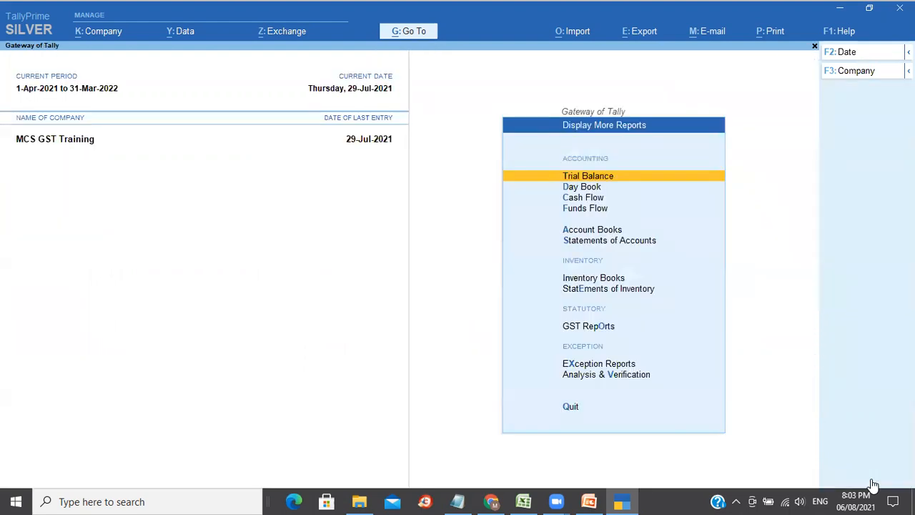
key(Escape)
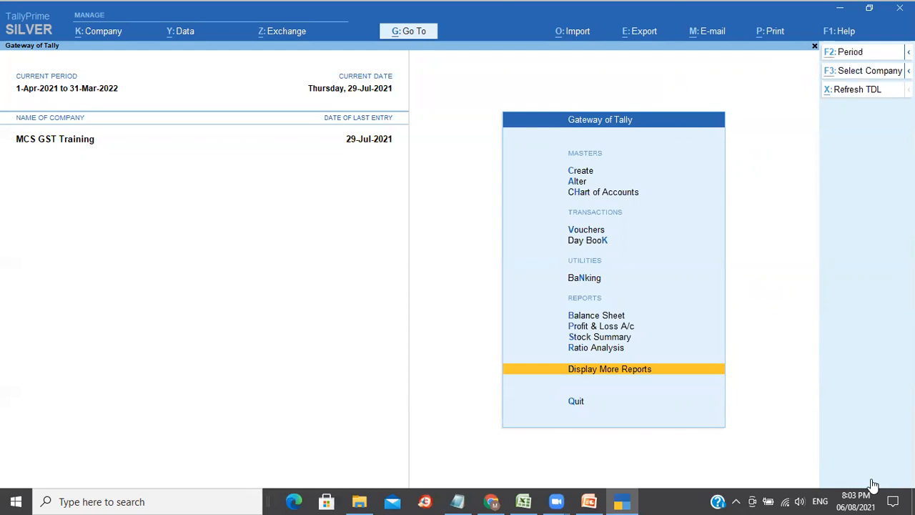
Switch to the PowerPoint training presentation, review the two Currency Management slides and move on to the Any Questions slide
key(alt+Tab)
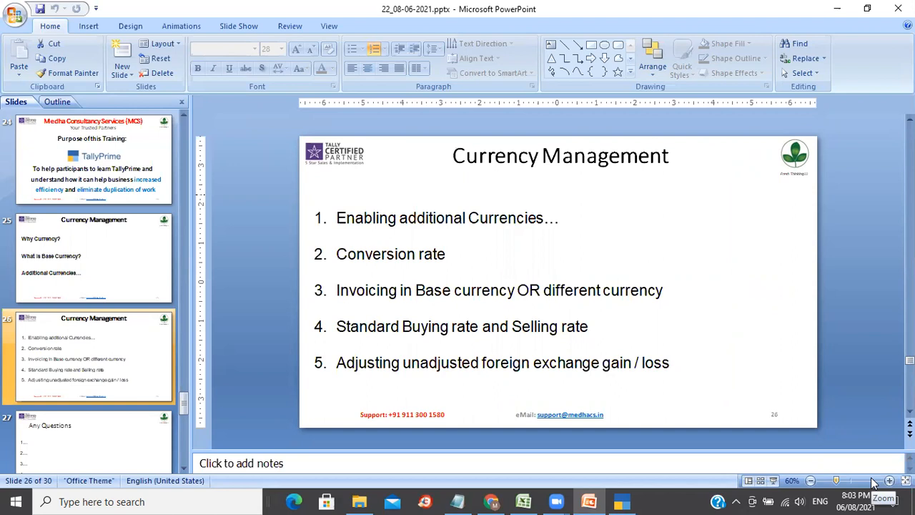
key(Page_Up)
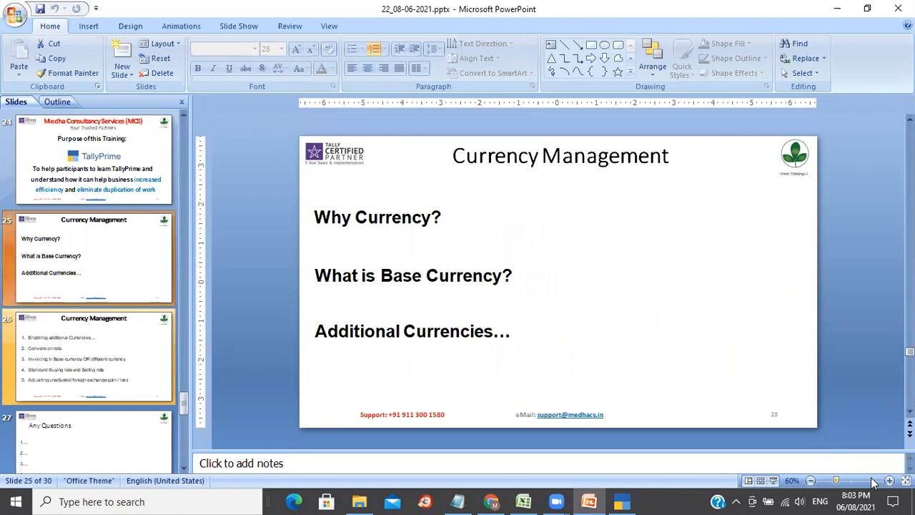
key(Page_Down)
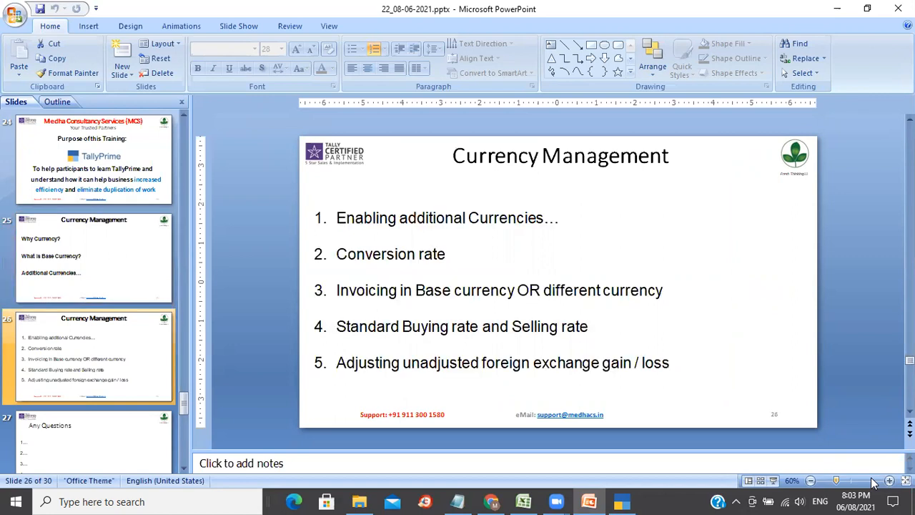
key(Page_Down)
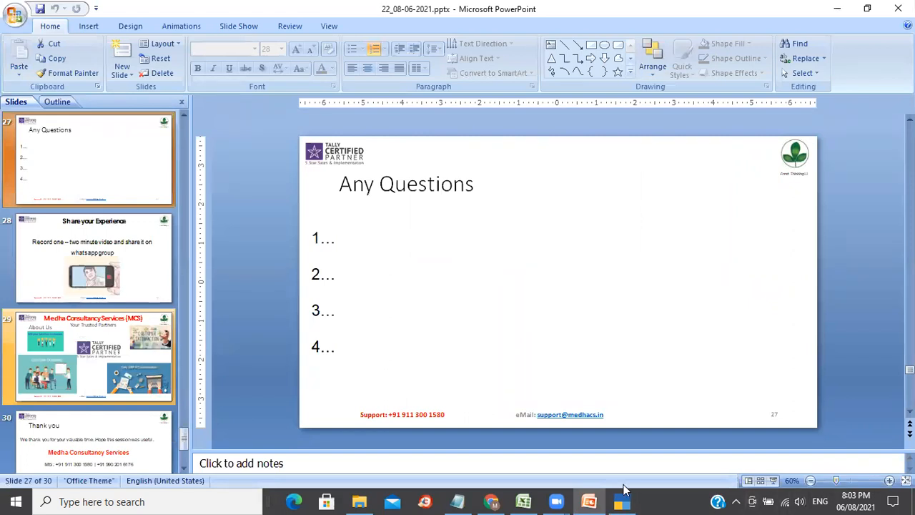
mouse_move(623, 500)
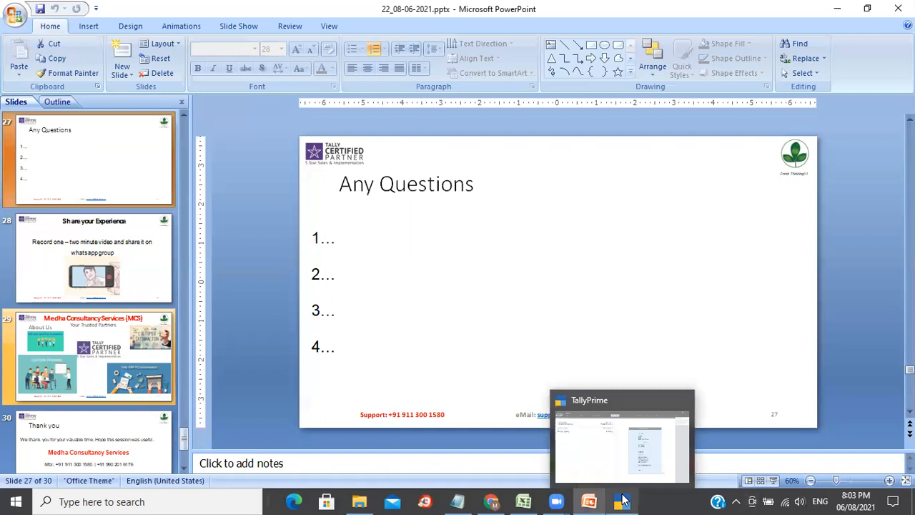
click(629, 406)
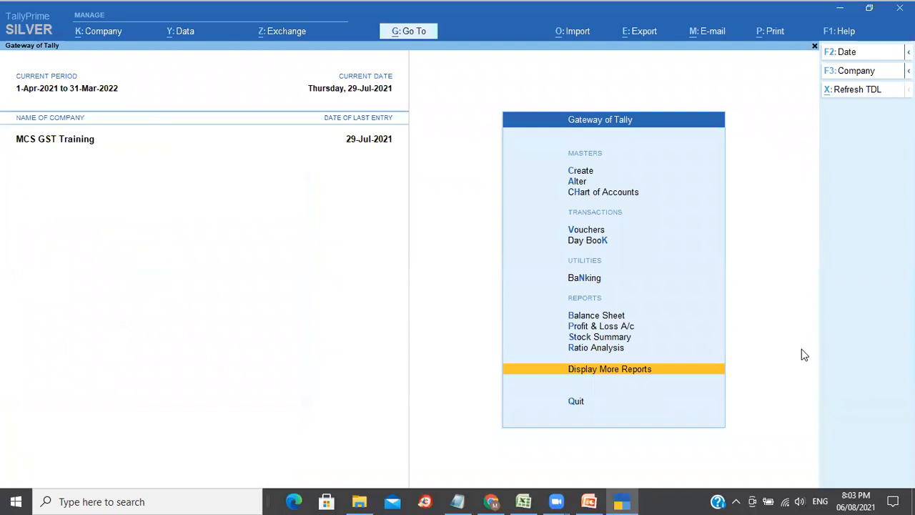
key(Escape)
key(Escape)
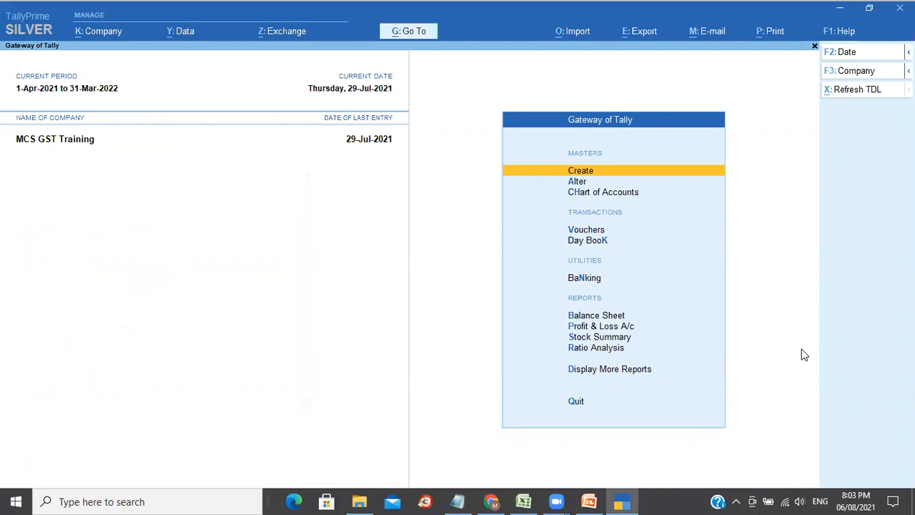
Switch to the PowerPoint presentation, advance to the closing Thank you slide and show it as a full-screen slide show
key(alt+Tab)
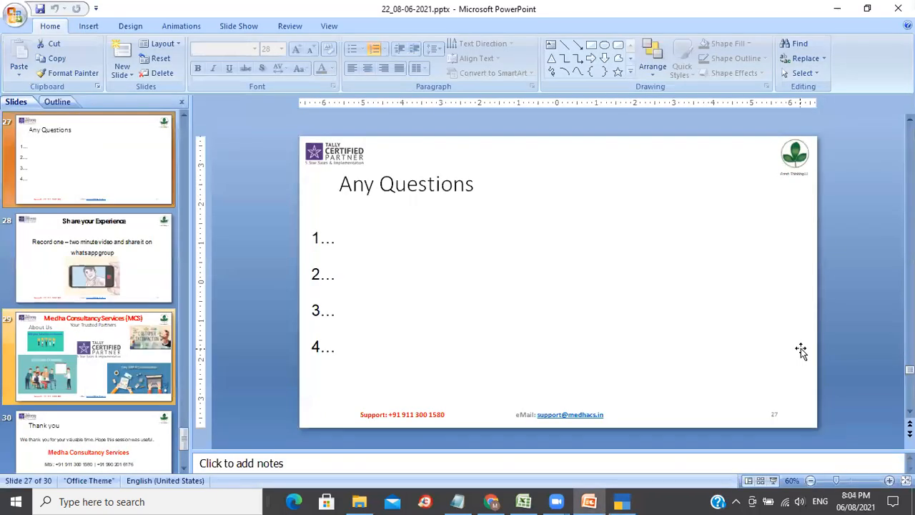
scroll(802, 352, down, 1)
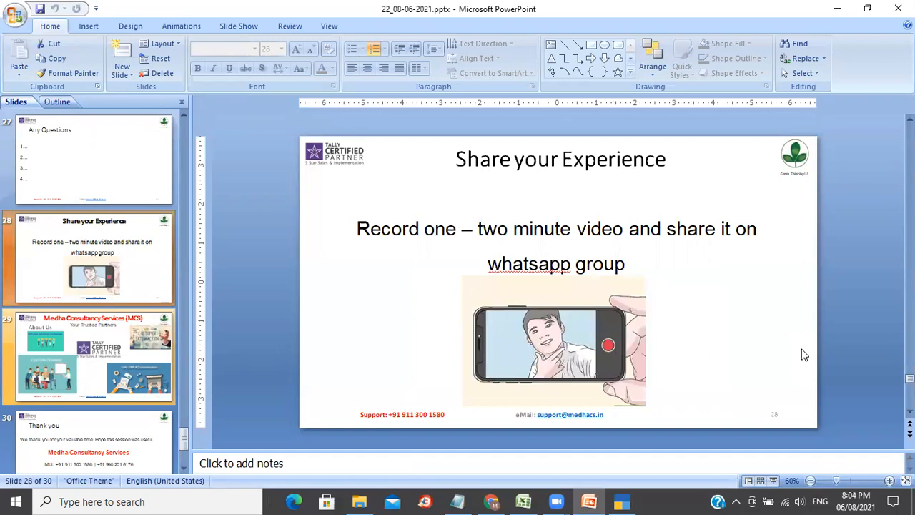
scroll(802, 354, down, 1)
scroll(802, 348, down, 1)
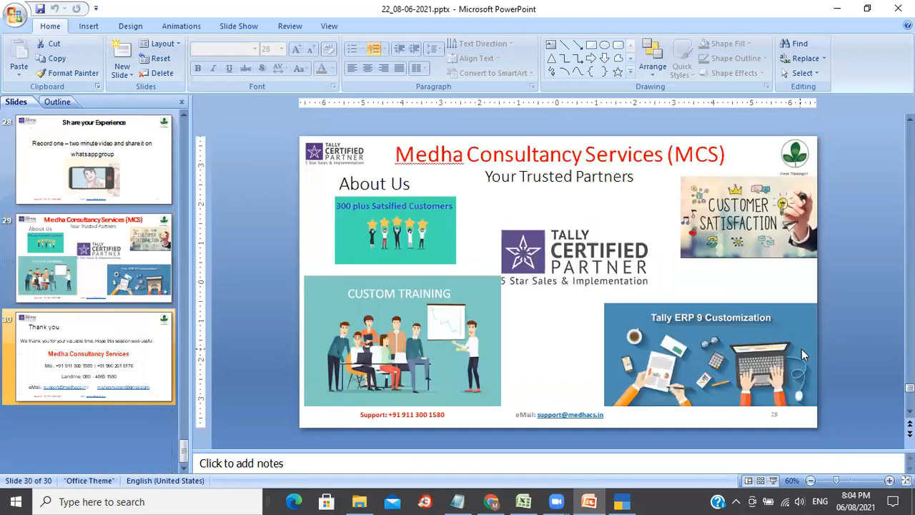
click(773, 480)
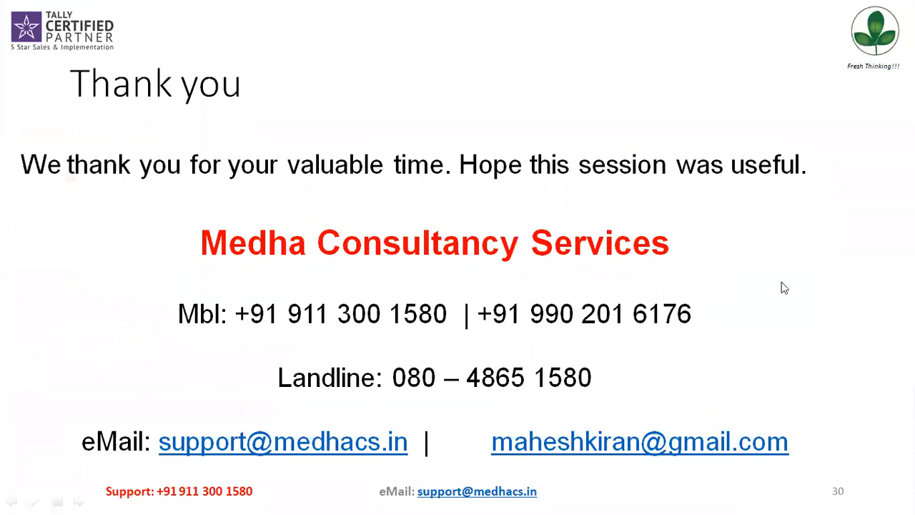